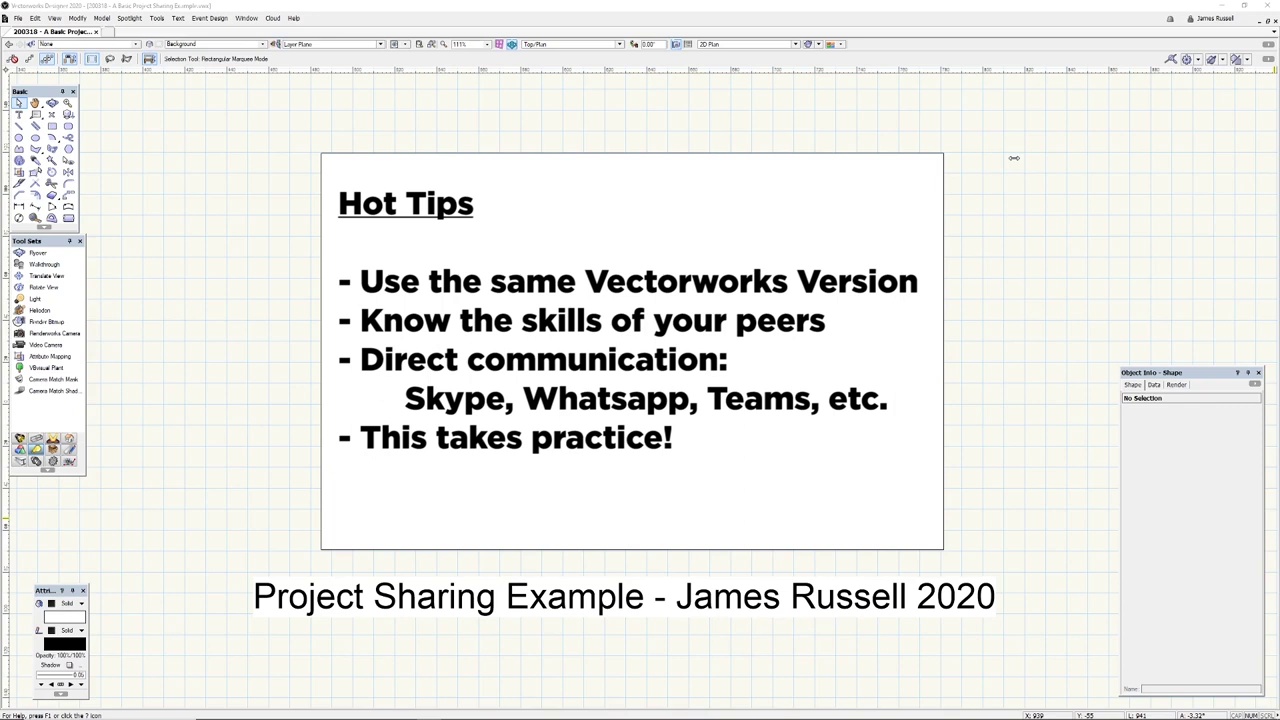
click(432, 48)
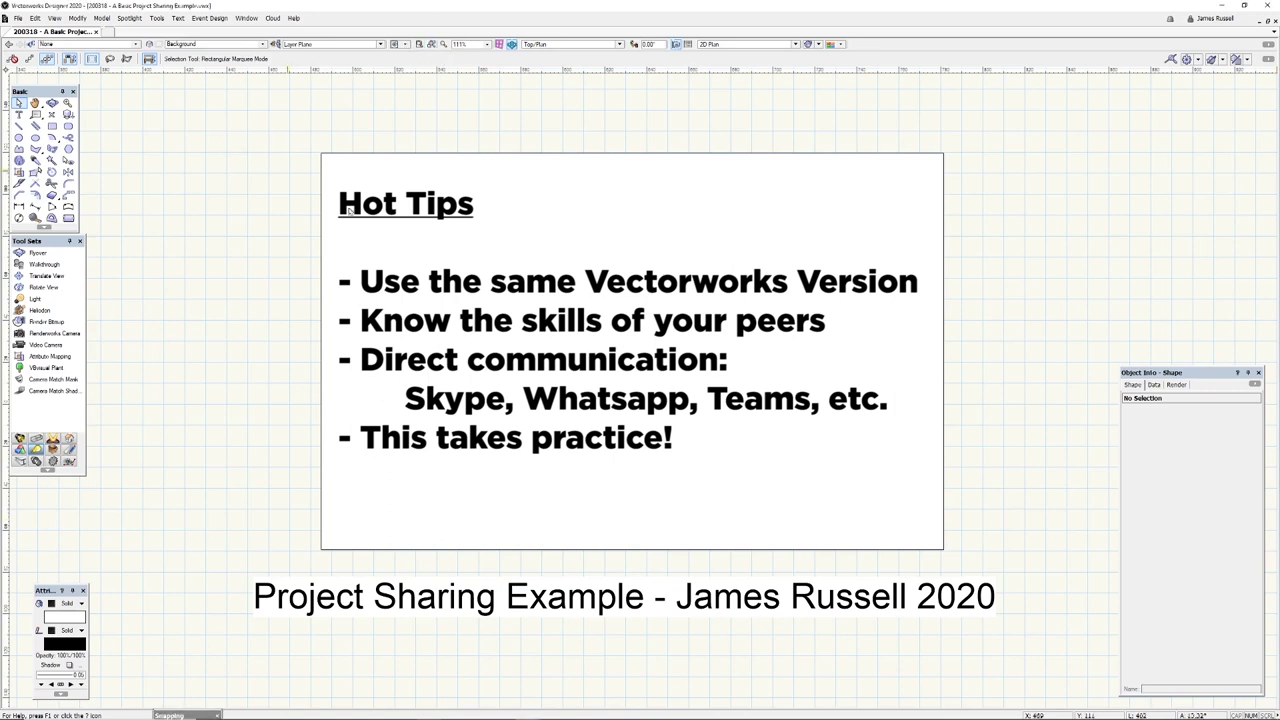
mouse_move(1038, 646)
mouse_down()
mouse_move(820, 454)
mouse_move(134, 120)
mouse_up()
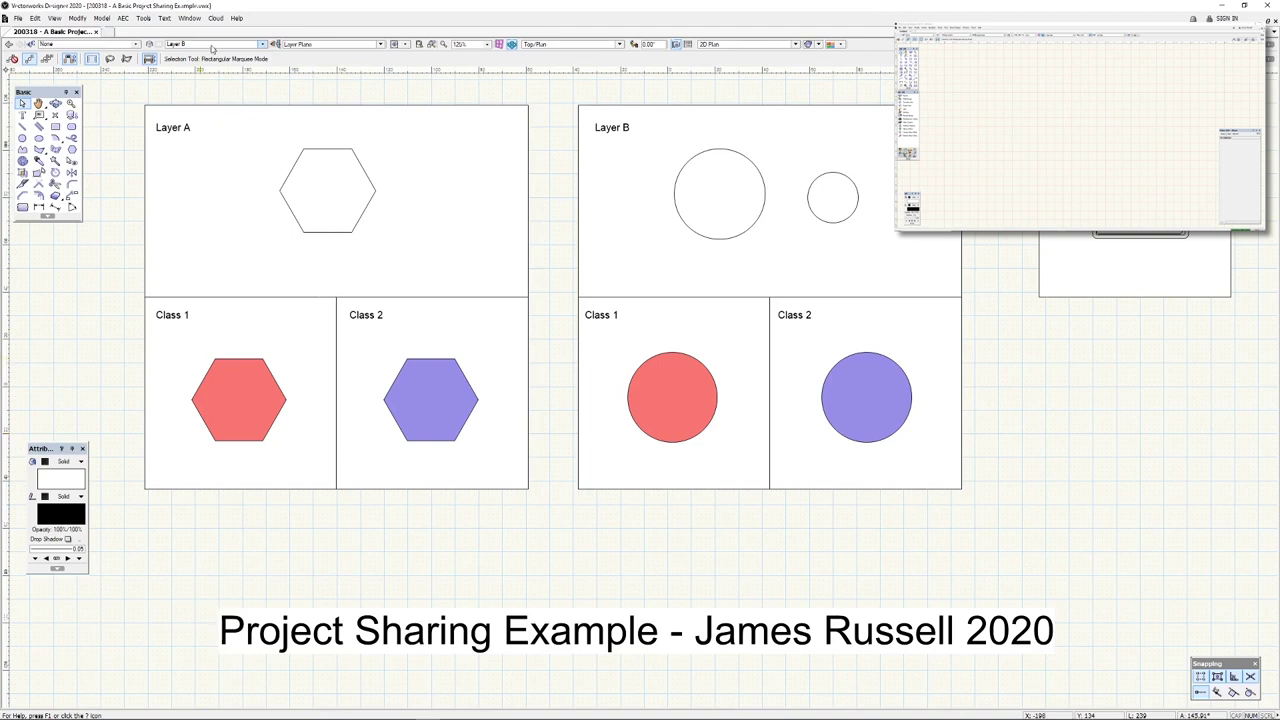
Make Layer A the active layer and check its Class 2 hexagon and label
click(262, 44)
click(196, 100)
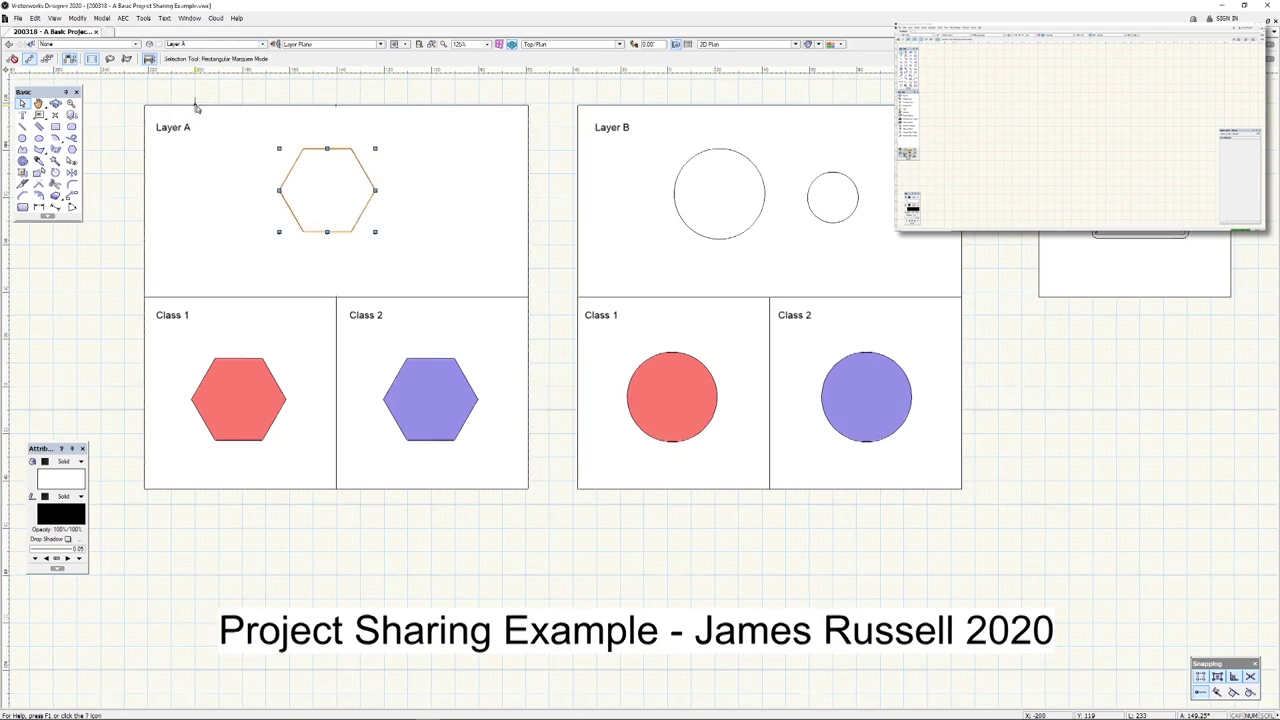
click(438, 406)
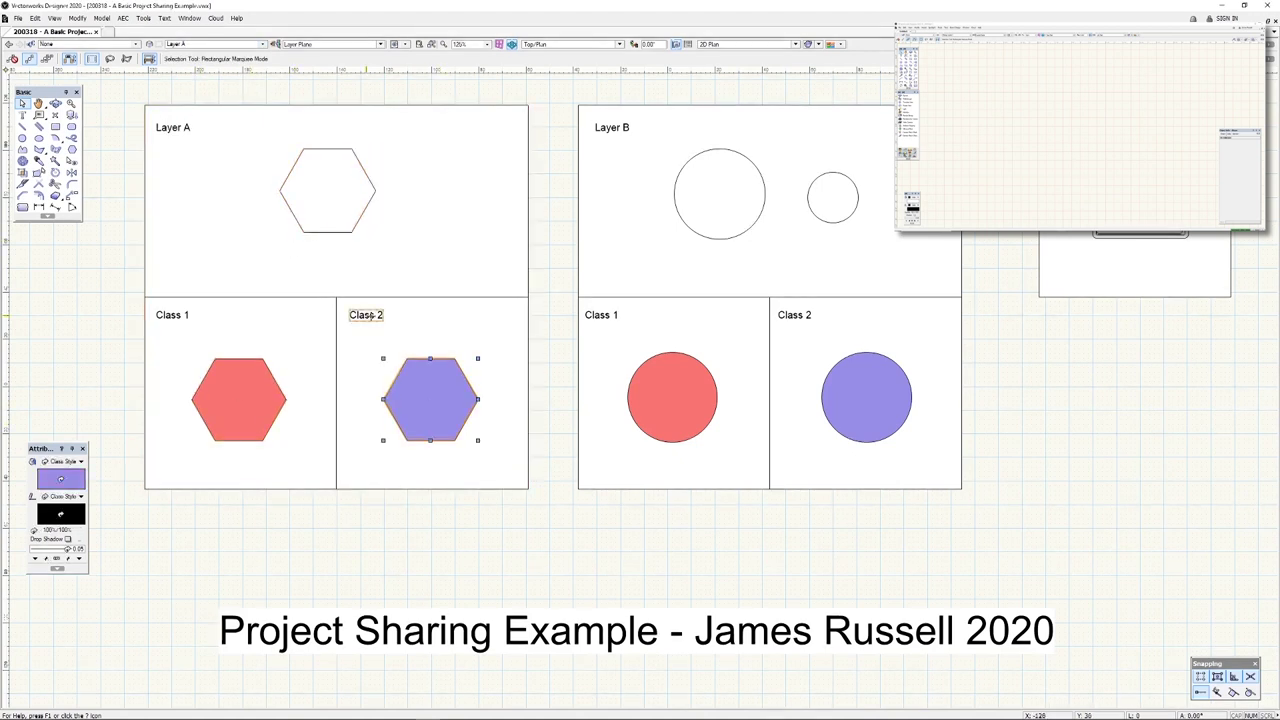
click(366, 315)
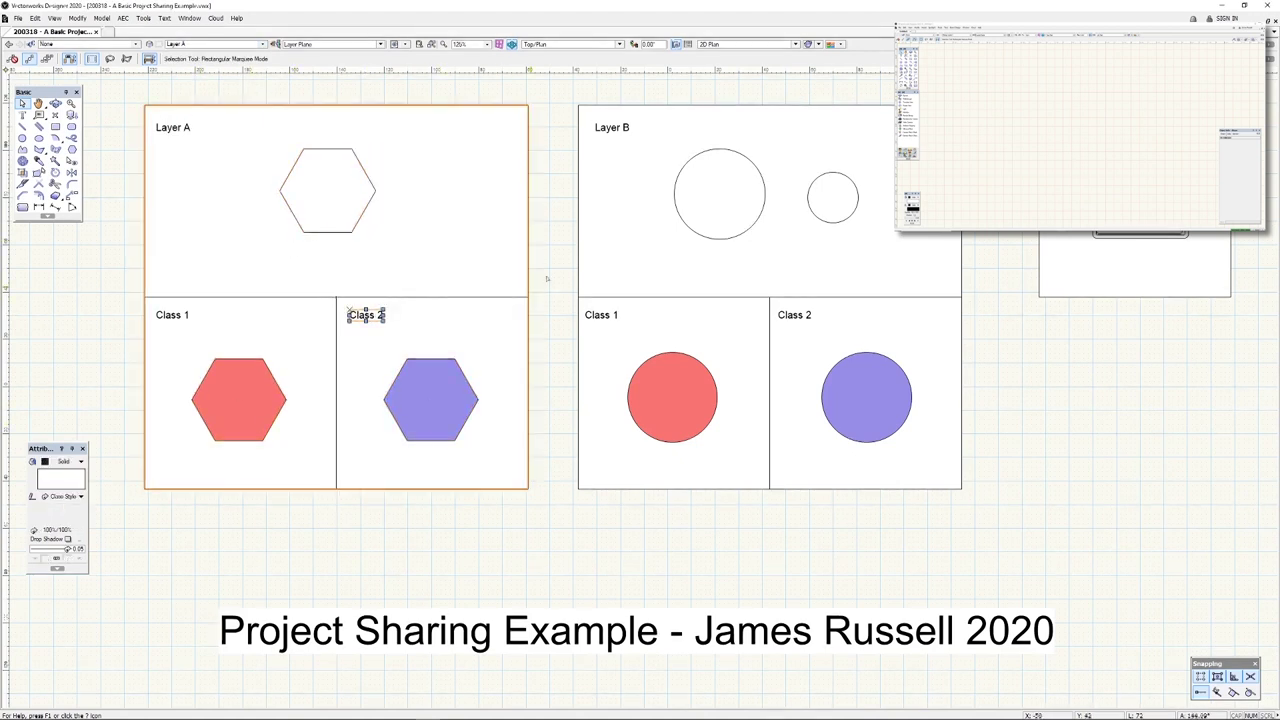
Make Layer B the active layer and check which circles belong to it
click(250, 43)
click(200, 91)
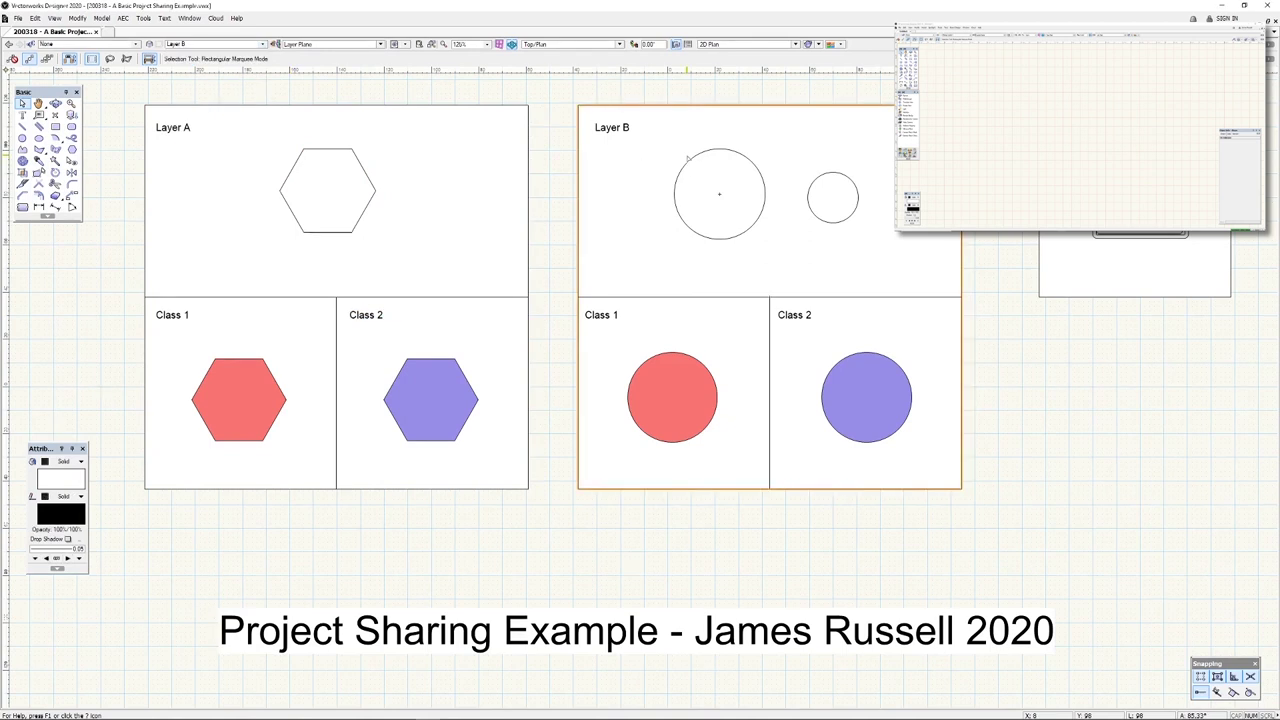
click(711, 374)
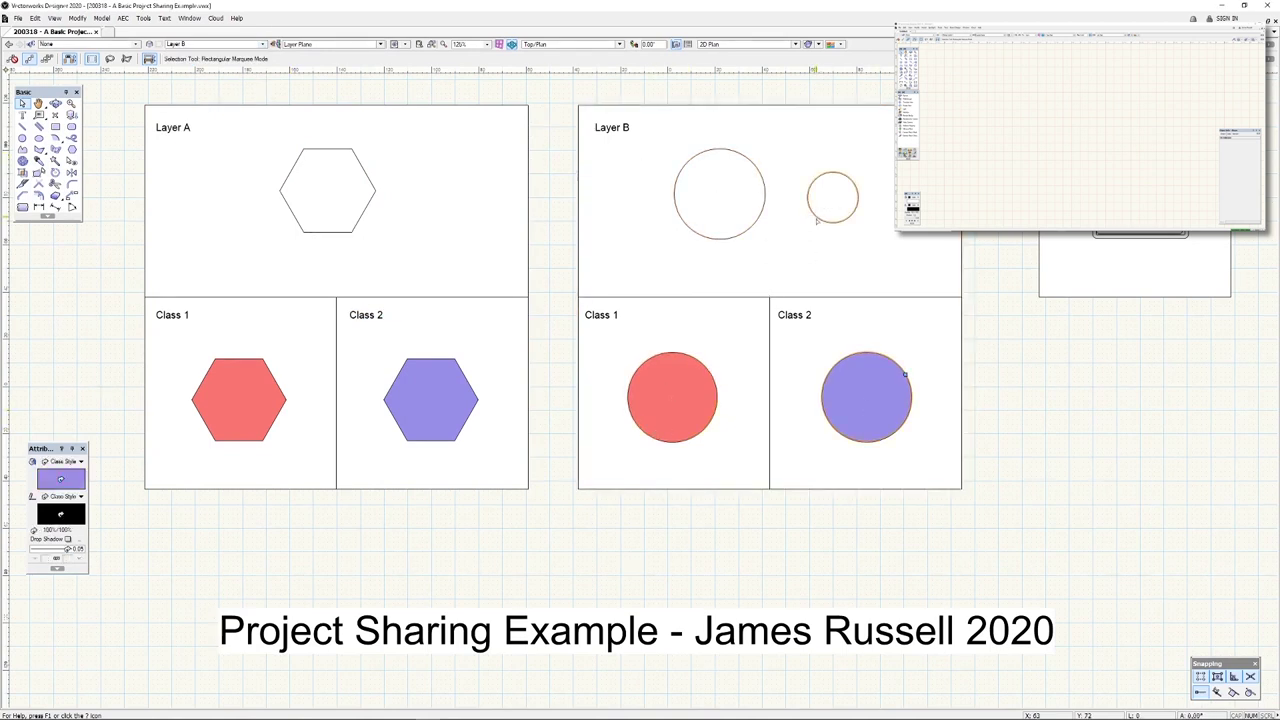
Activate the Background layer through the Resources frame and view the document's list of classes
right_click(1057, 251)
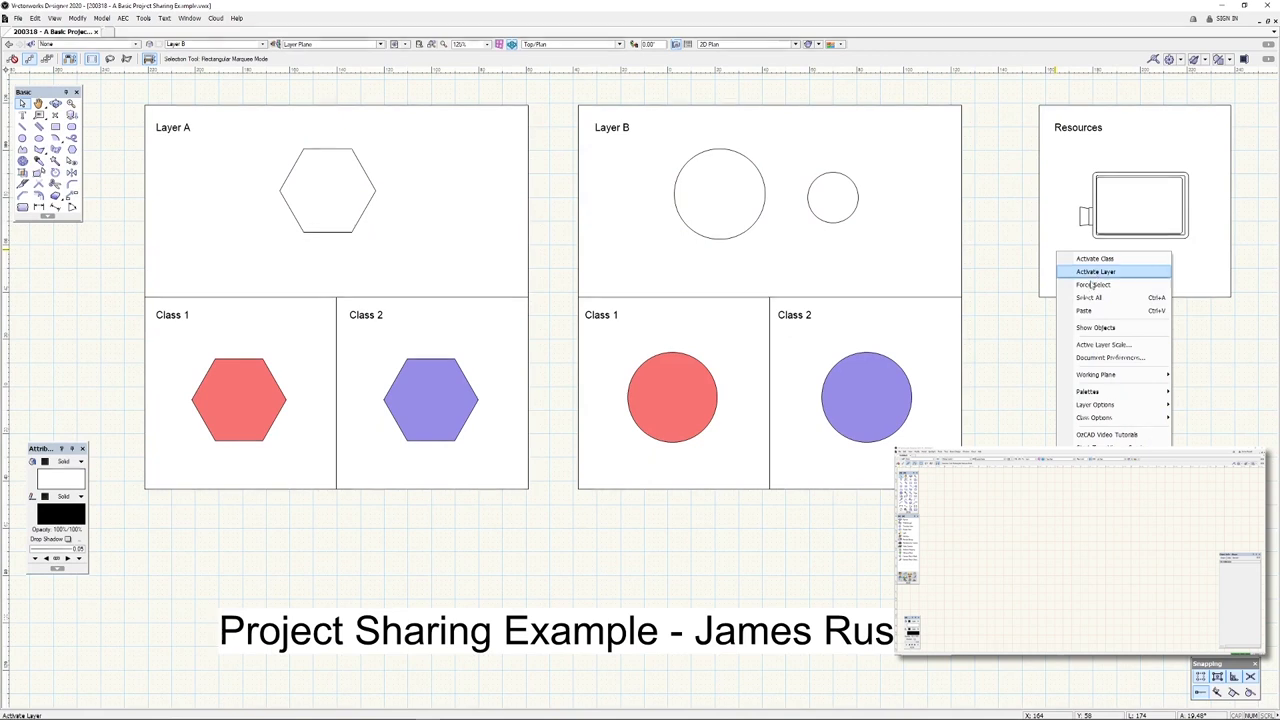
click(1095, 271)
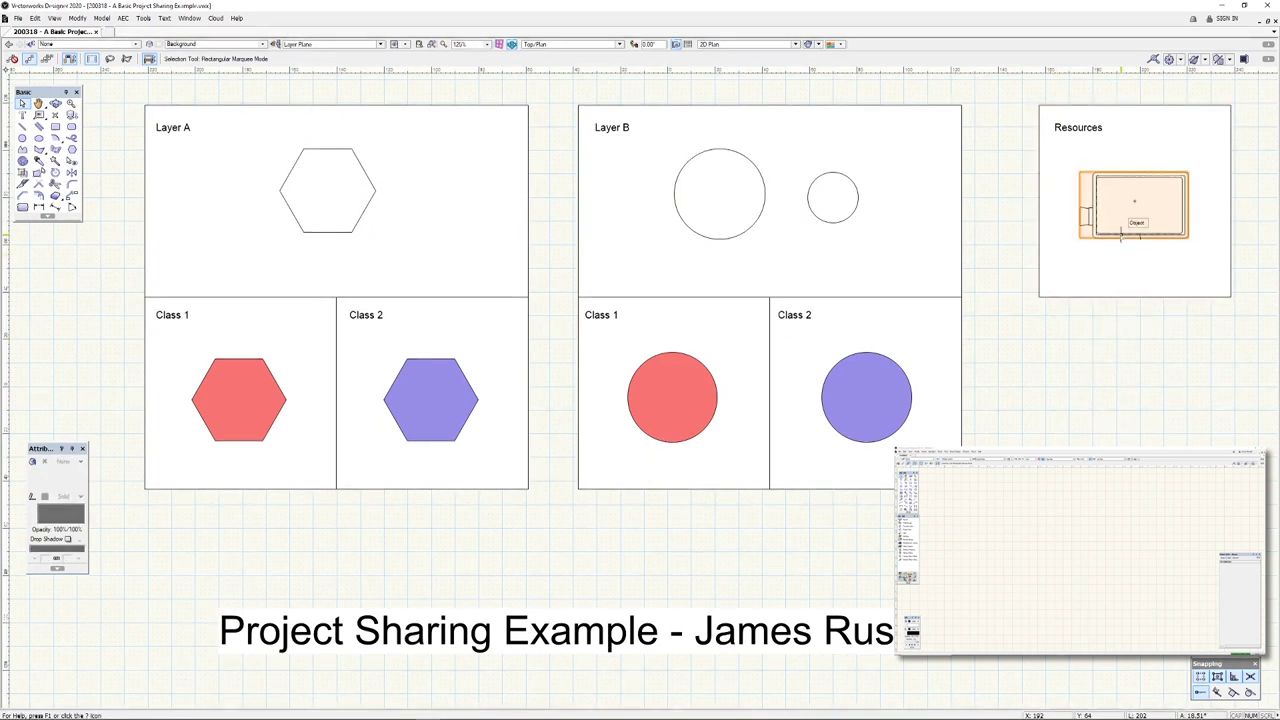
click(1085, 380)
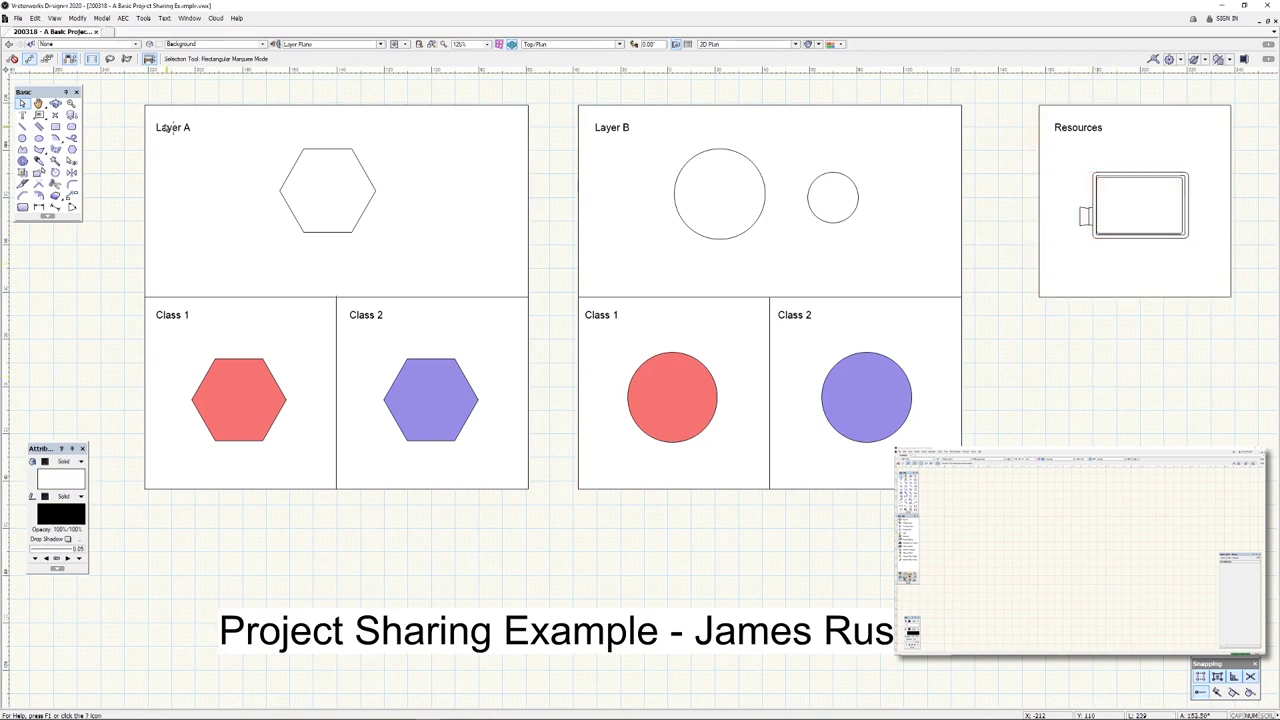
click(95, 44)
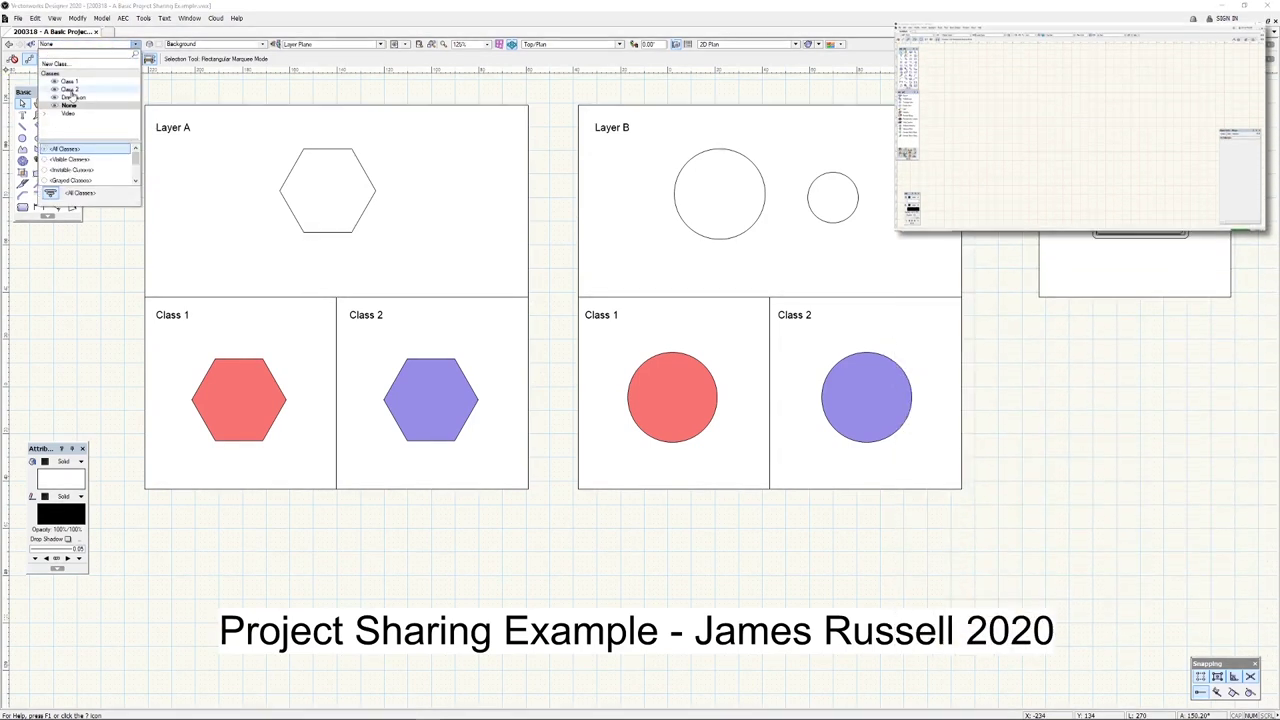
click(112, 366)
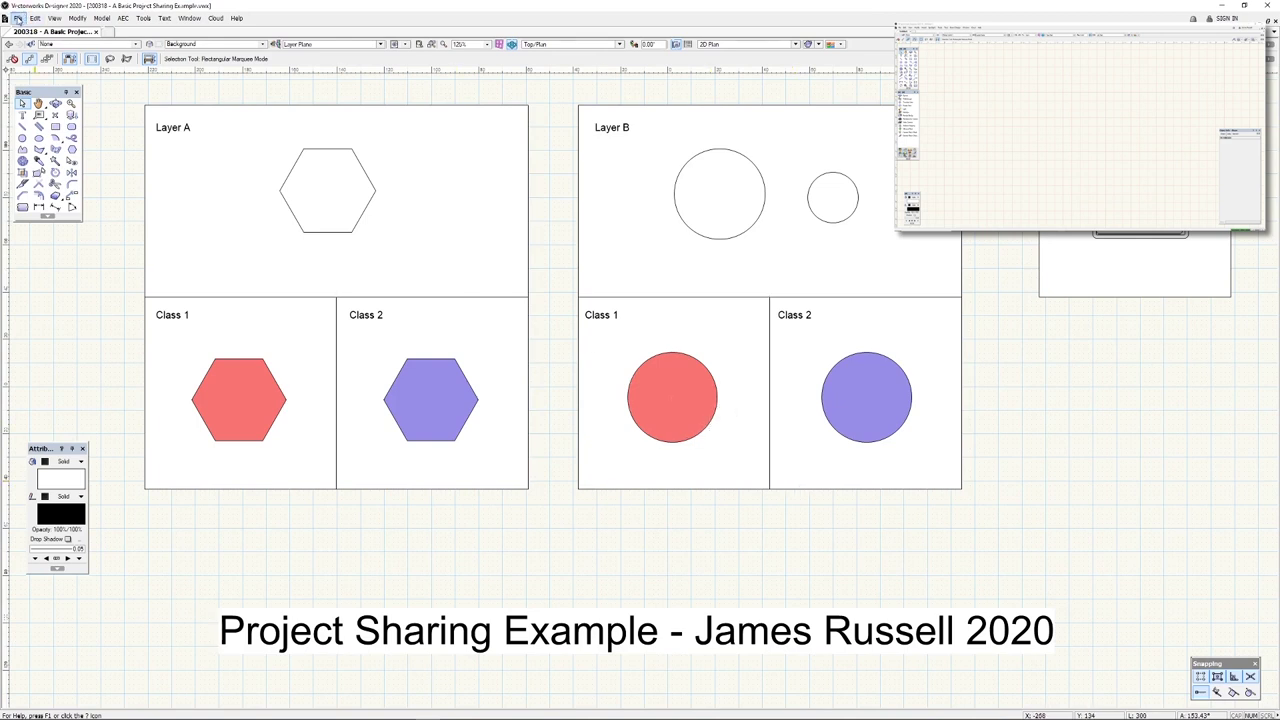
Start the Project Sharing setup with the SMB-only network protocol and continue to user administration
click(18, 19)
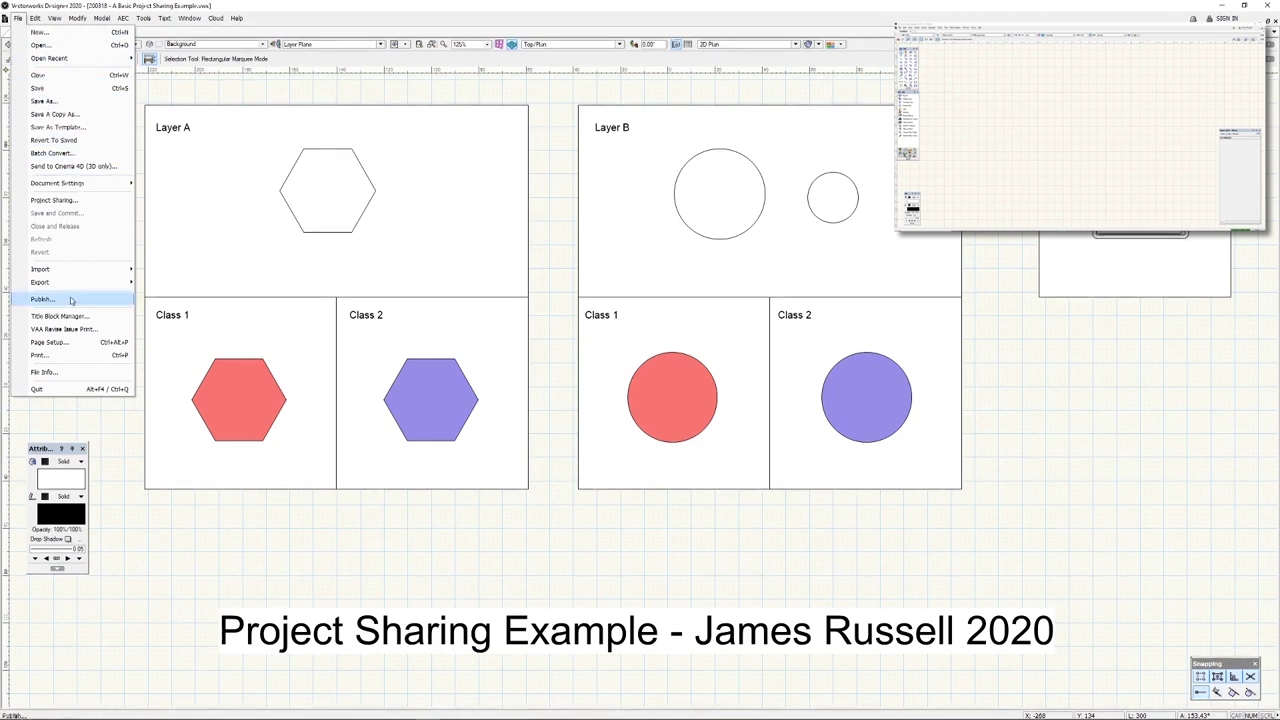
click(73, 201)
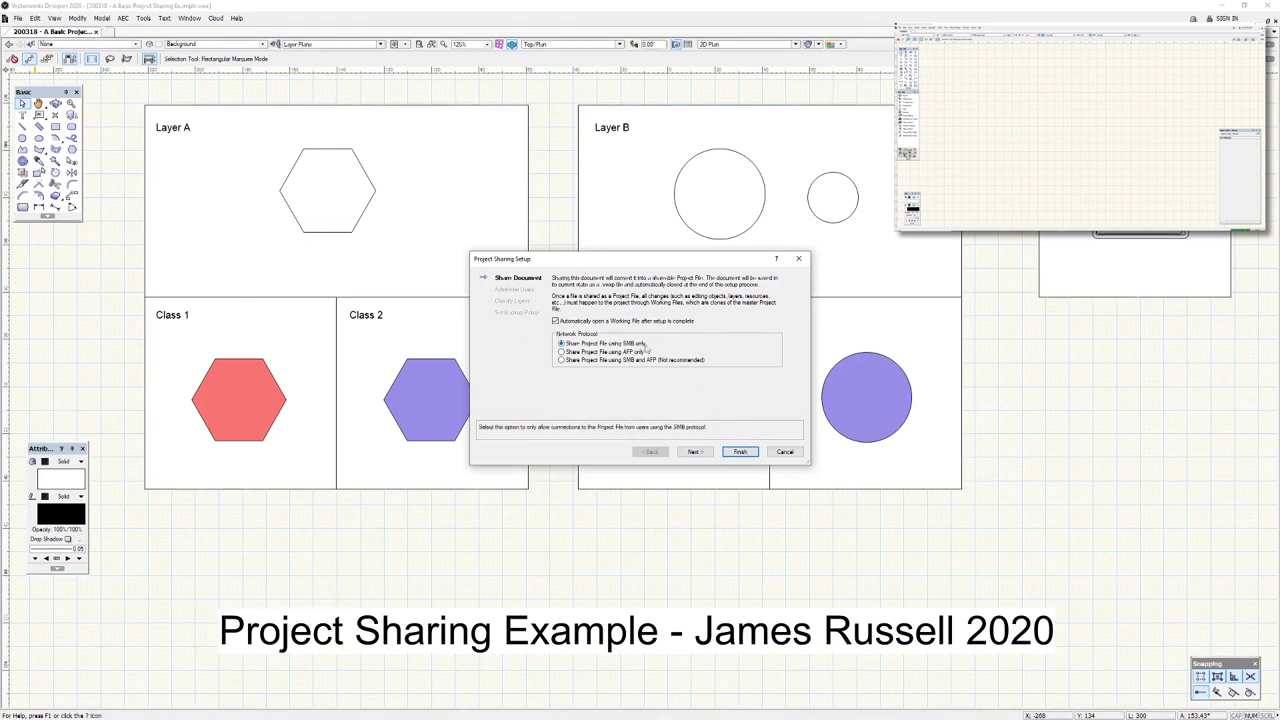
click(694, 452)
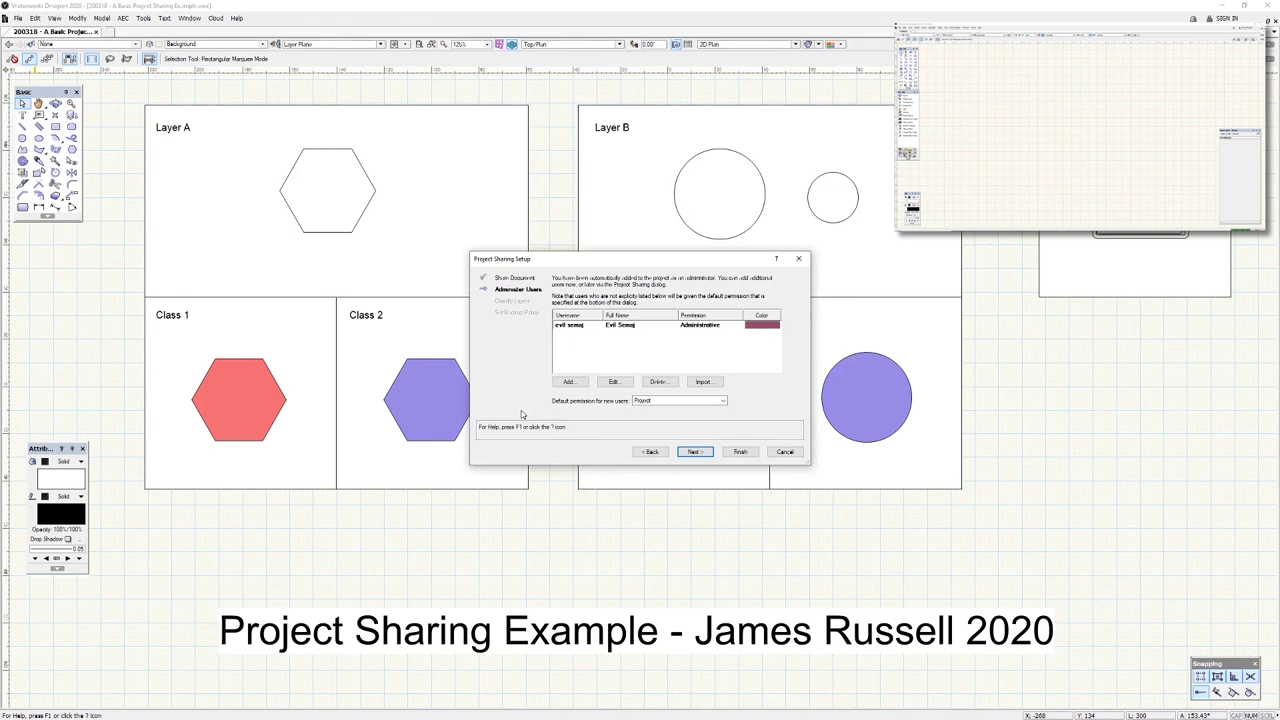
click(614, 331)
click(614, 331)
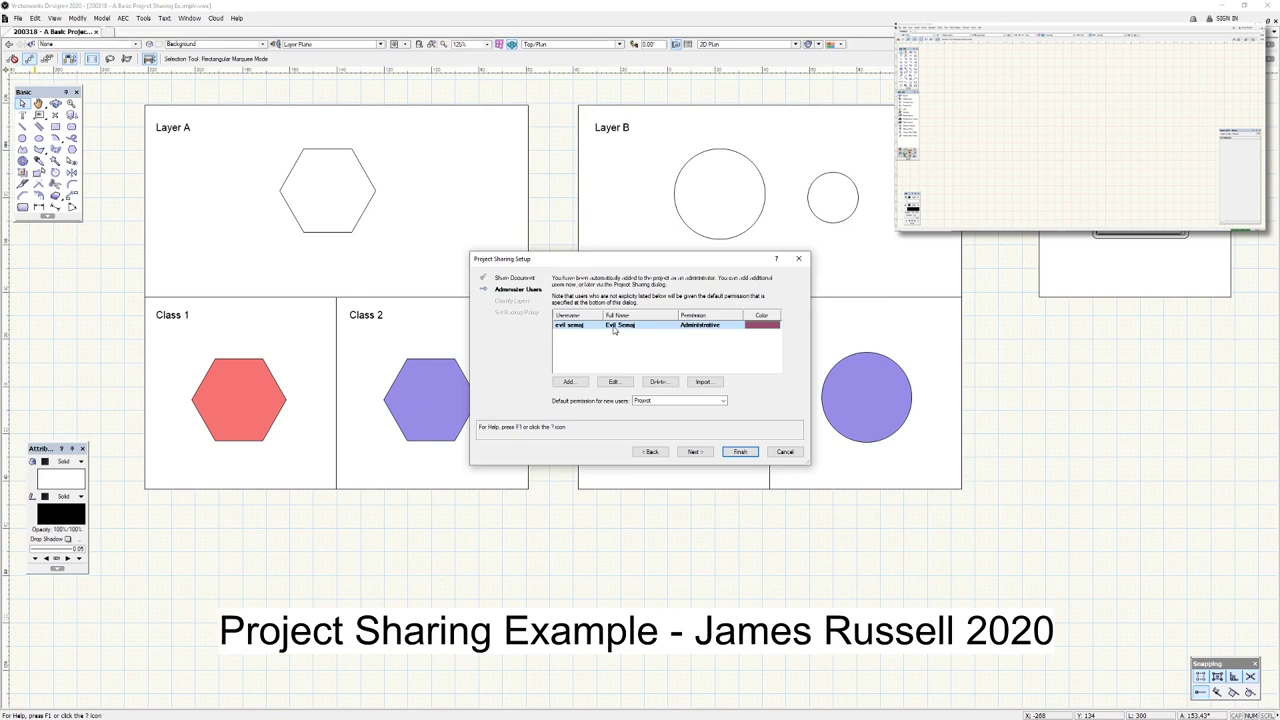
click(574, 386)
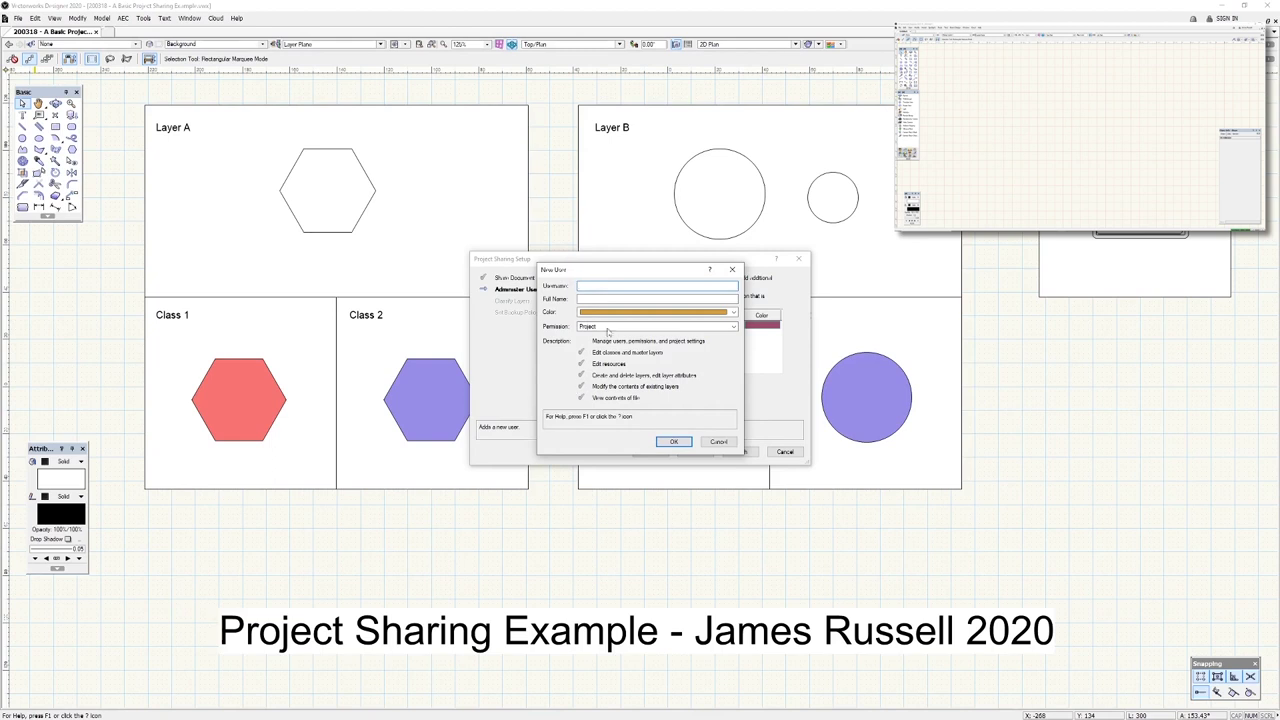
click(719, 442)
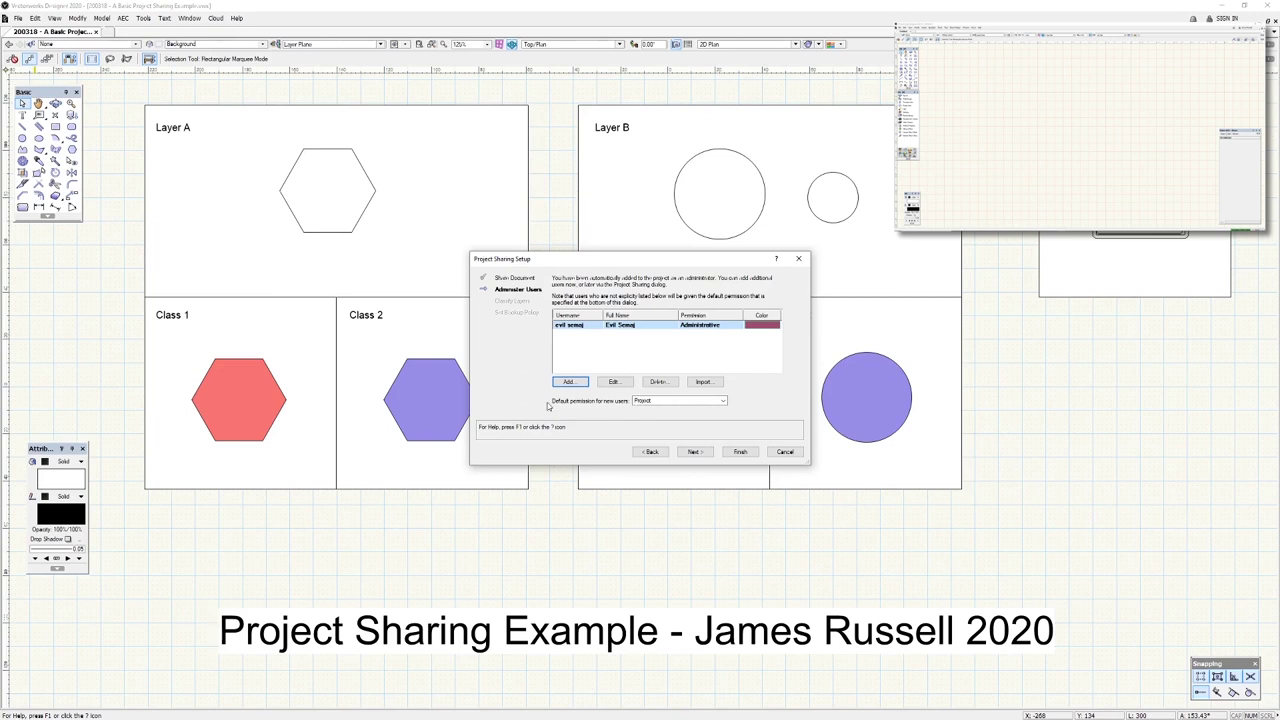
Set the default permission for new users to Layers Restricted and continue with Background as the master layer
click(659, 402)
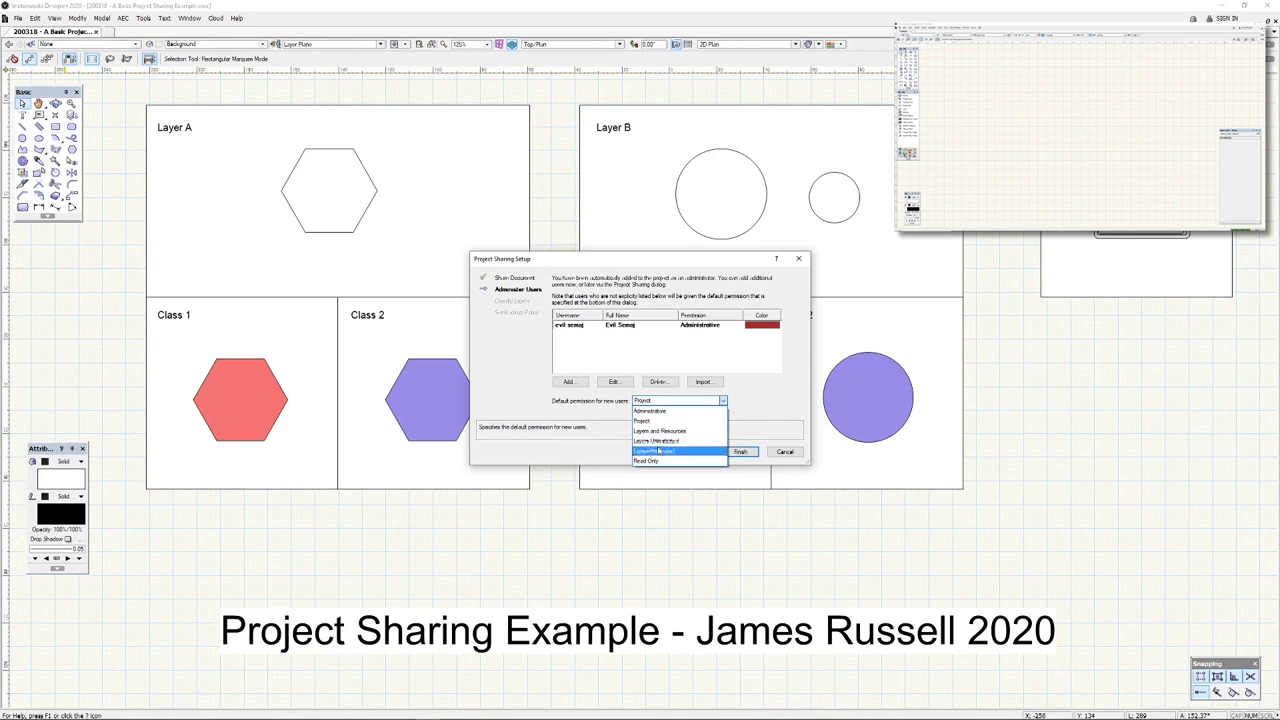
click(660, 451)
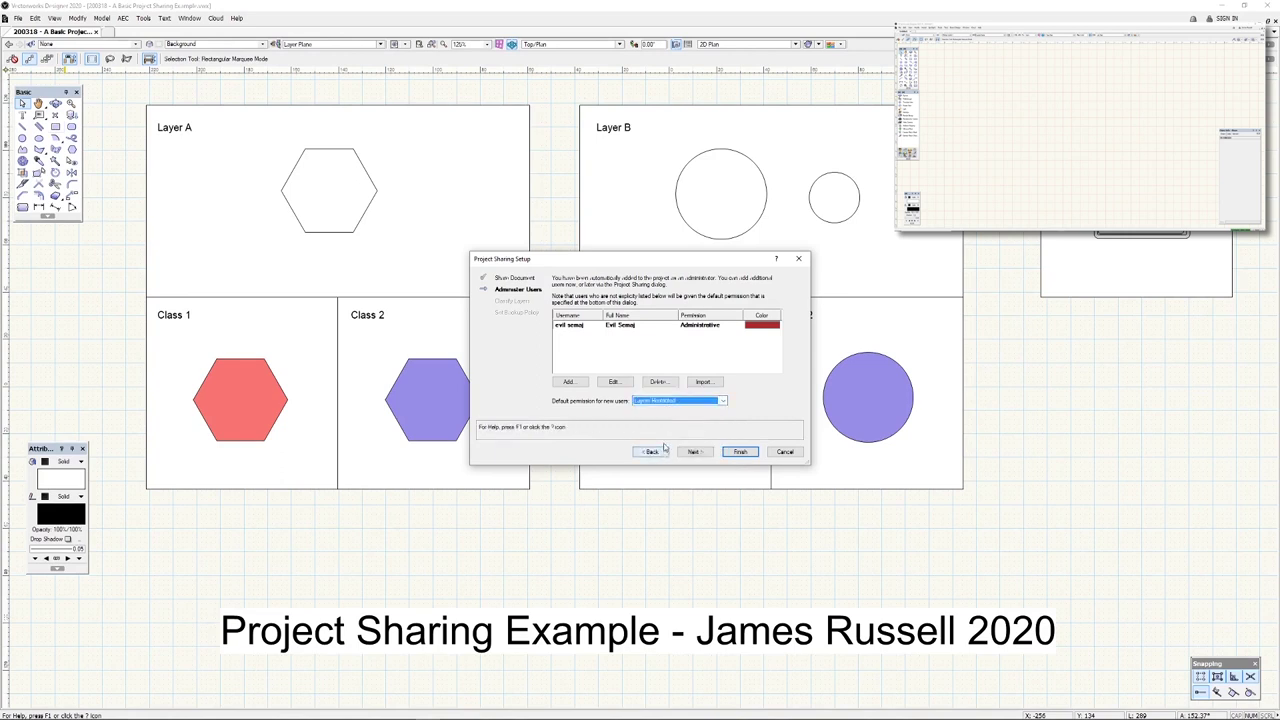
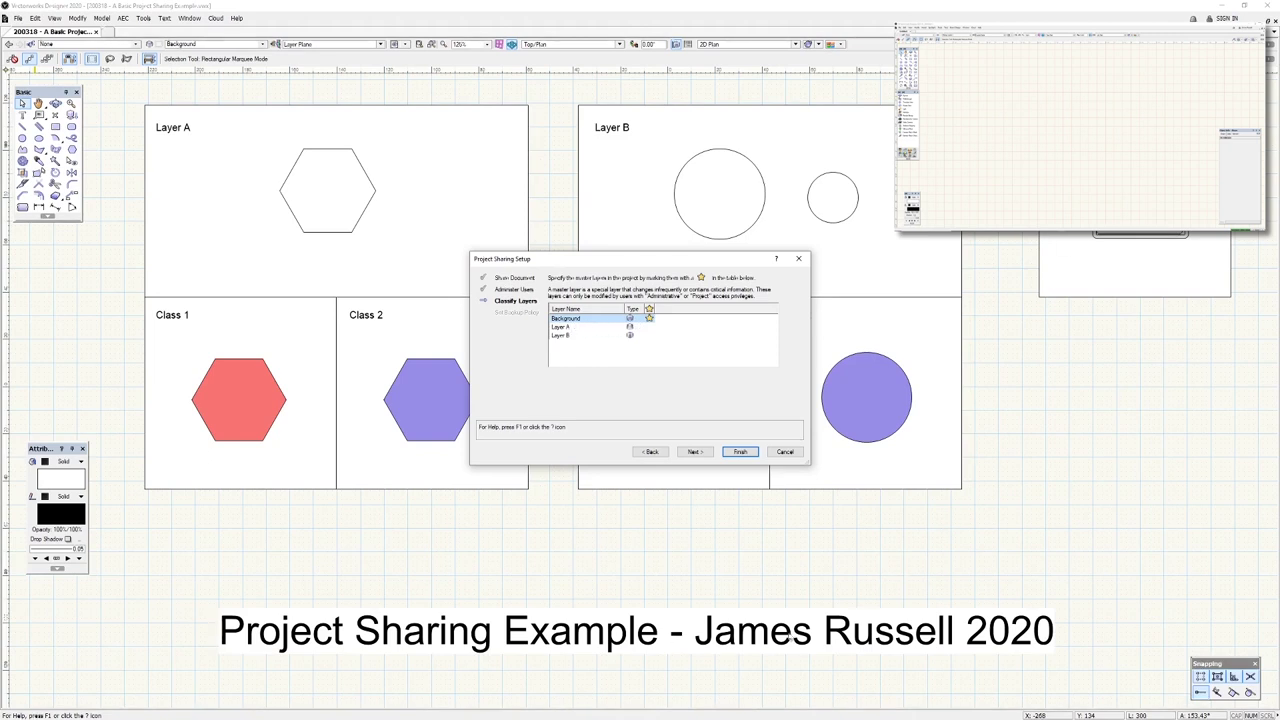
click(695, 451)
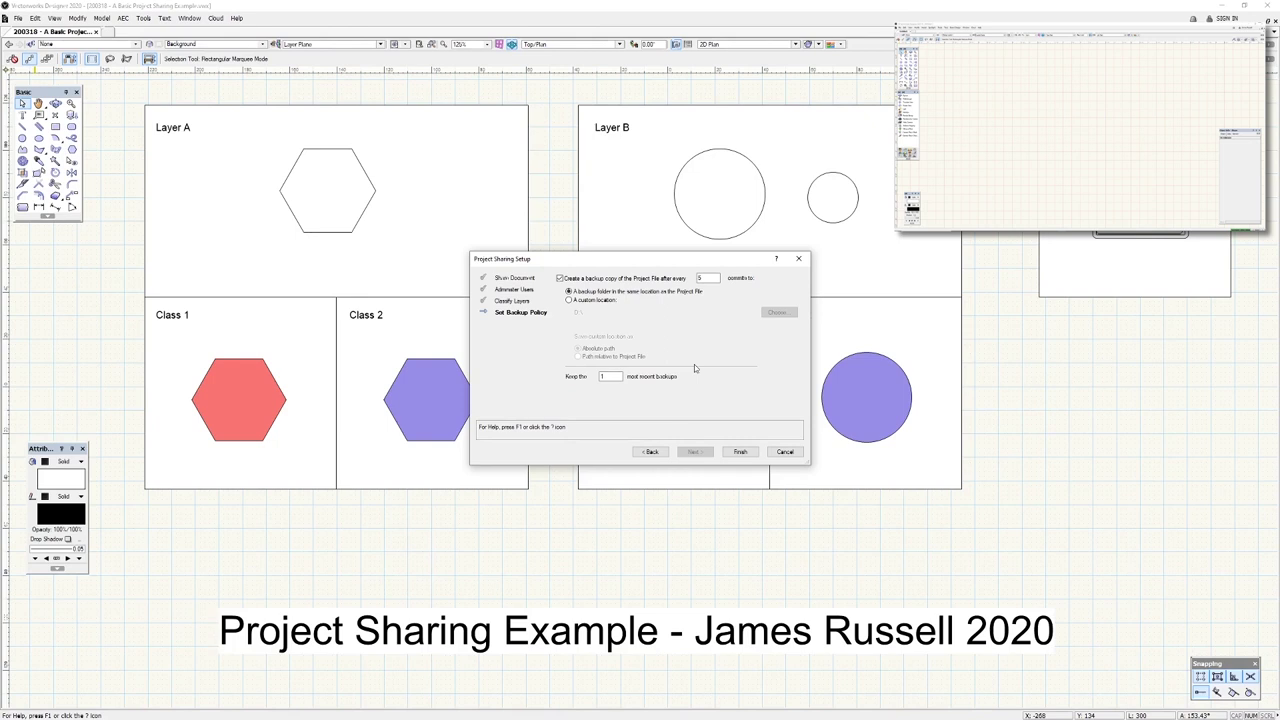
Set the Project File backup to be created after every 1 commit
click(708, 278)
double_click(701, 278)
text(1)
Set a custom backup location to the Project Backups folder in Project Sharing Examples > Hosted File (A Server or Cloud) > Basic
click(577, 302)
click(777, 312)
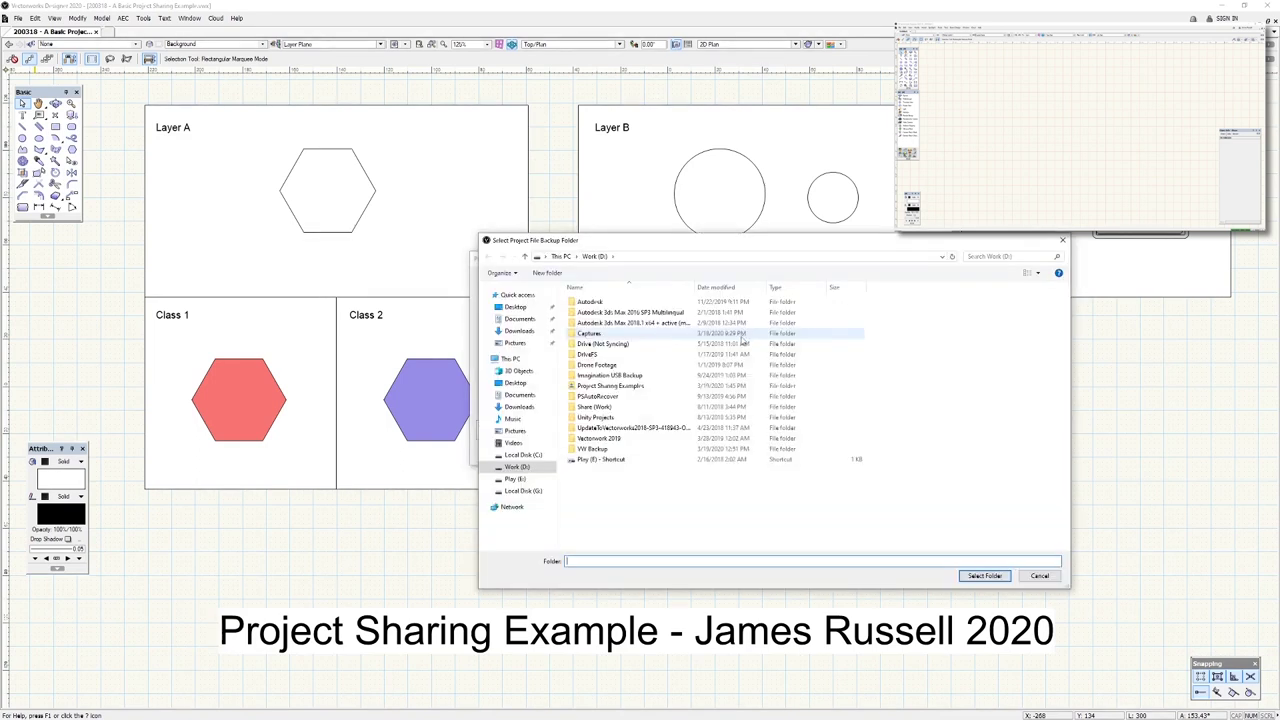
double_click(610, 386)
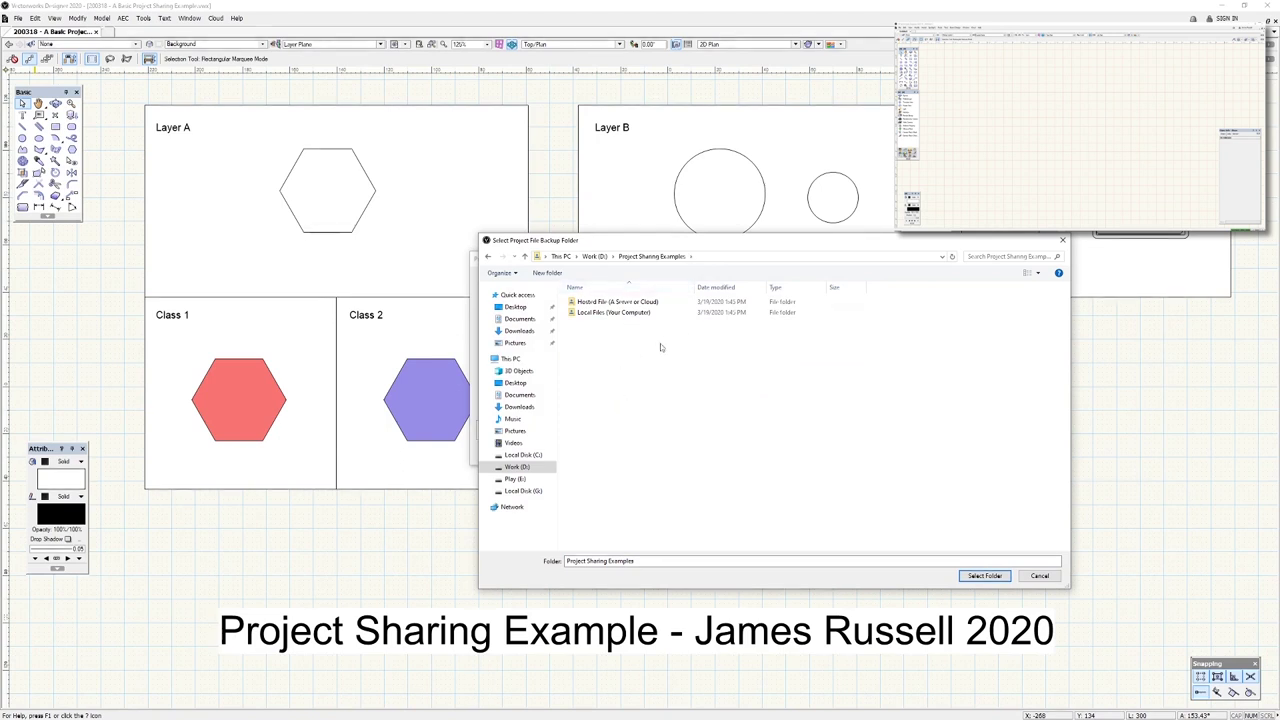
click(603, 303)
double_click(603, 303)
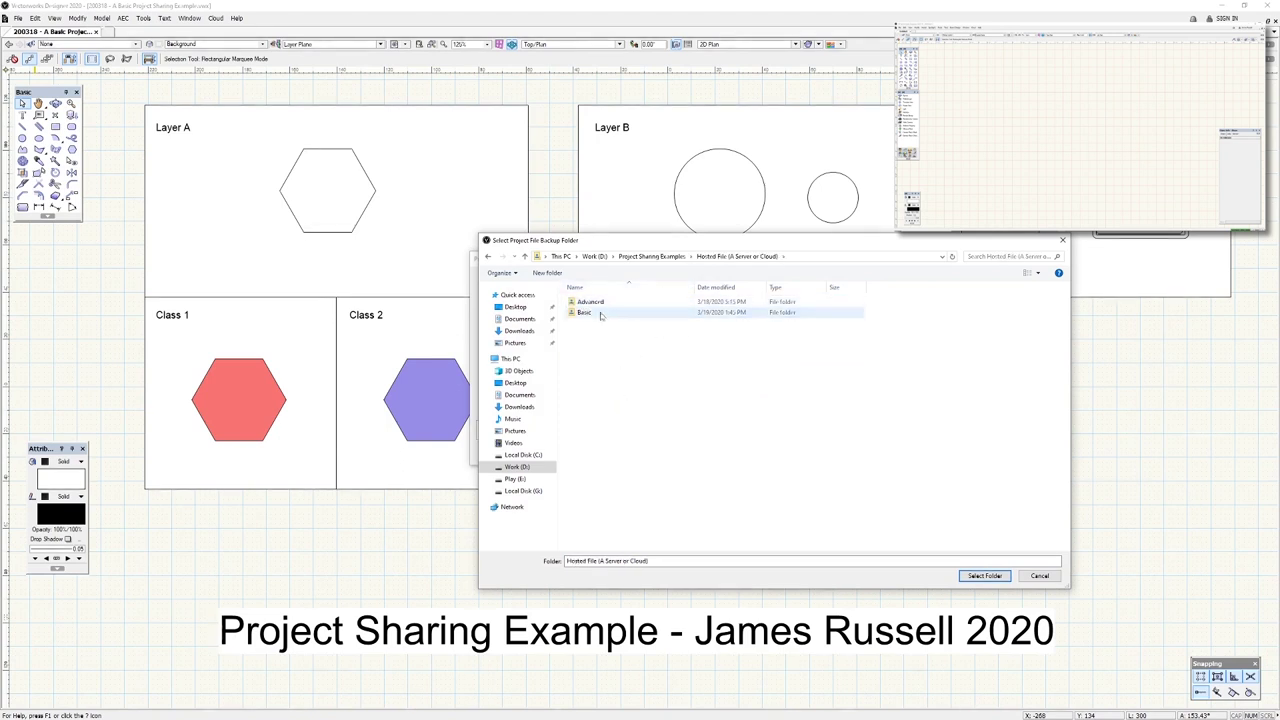
double_click(598, 313)
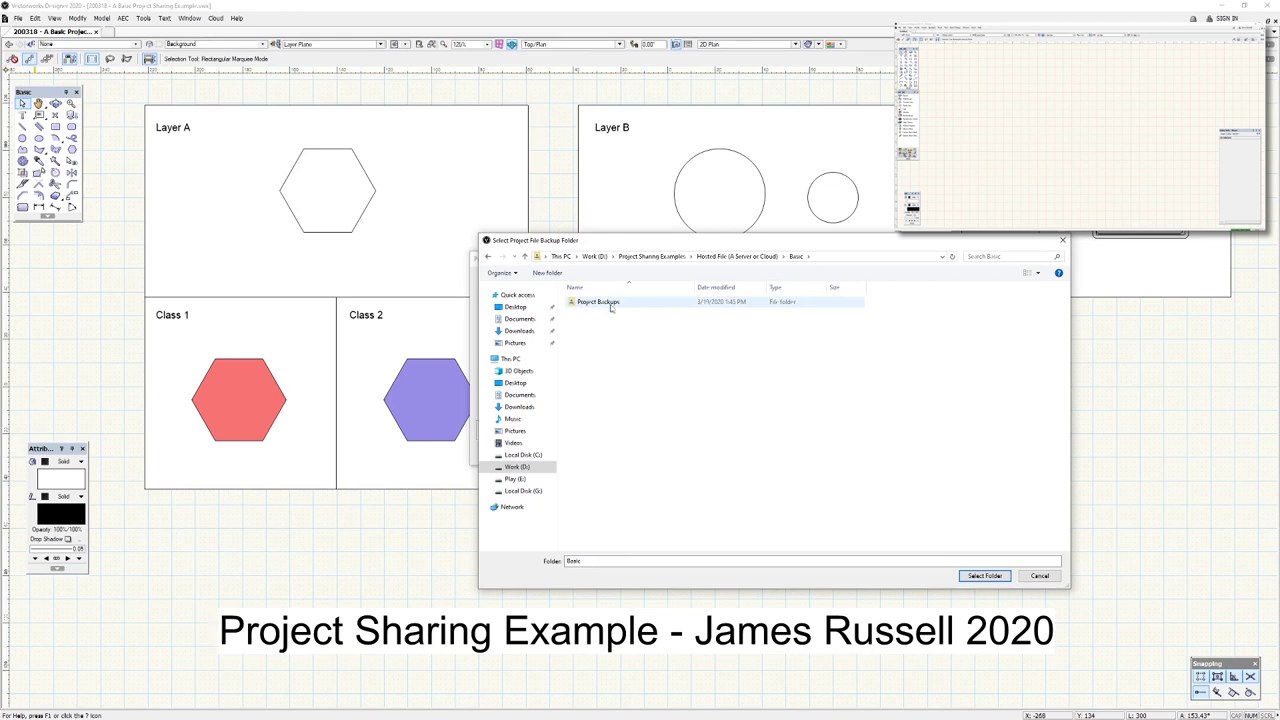
double_click(596, 303)
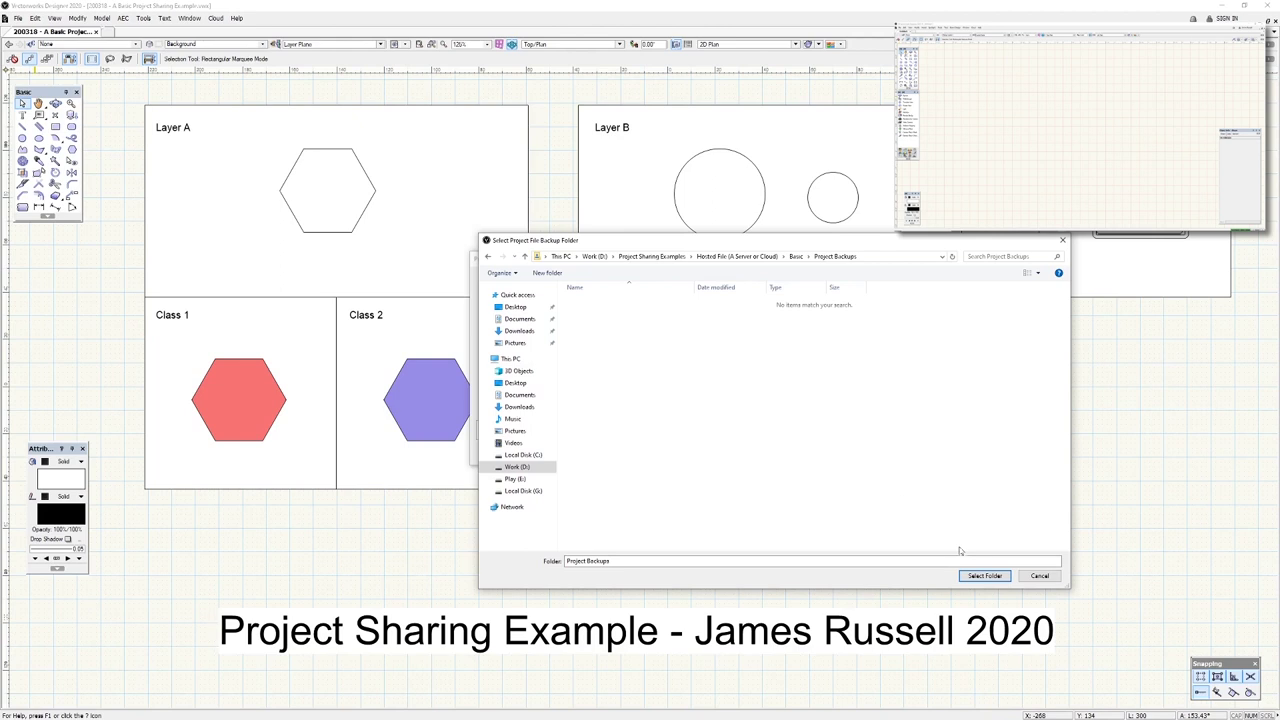
click(983, 576)
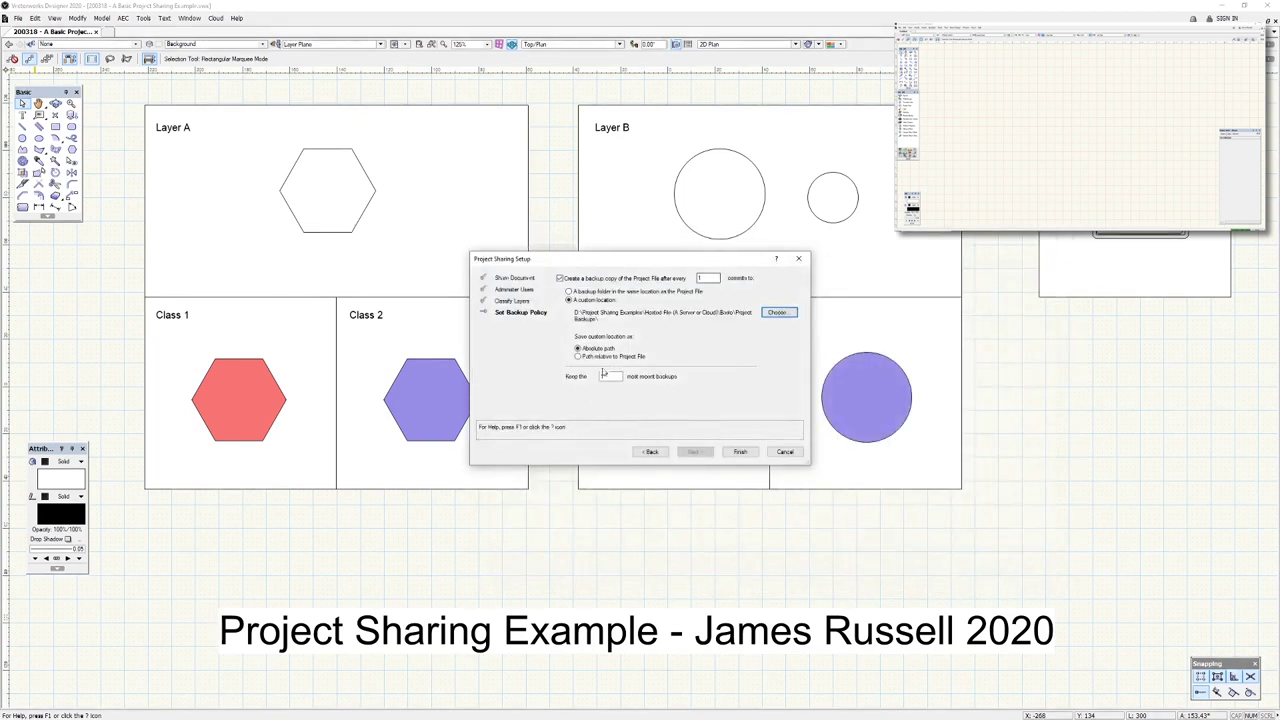
Keep the 10 most recent backups and finish the Project Sharing setup
click(610, 376)
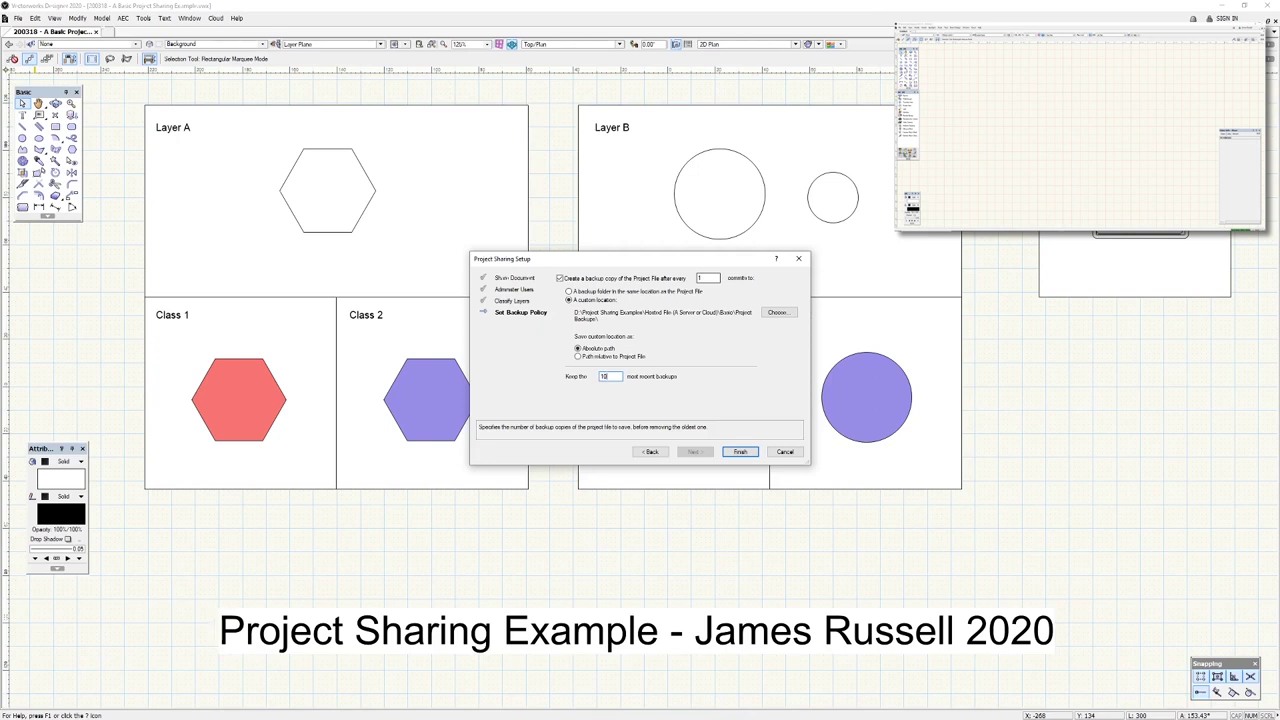
key(ctrl+a)
click(738, 452)
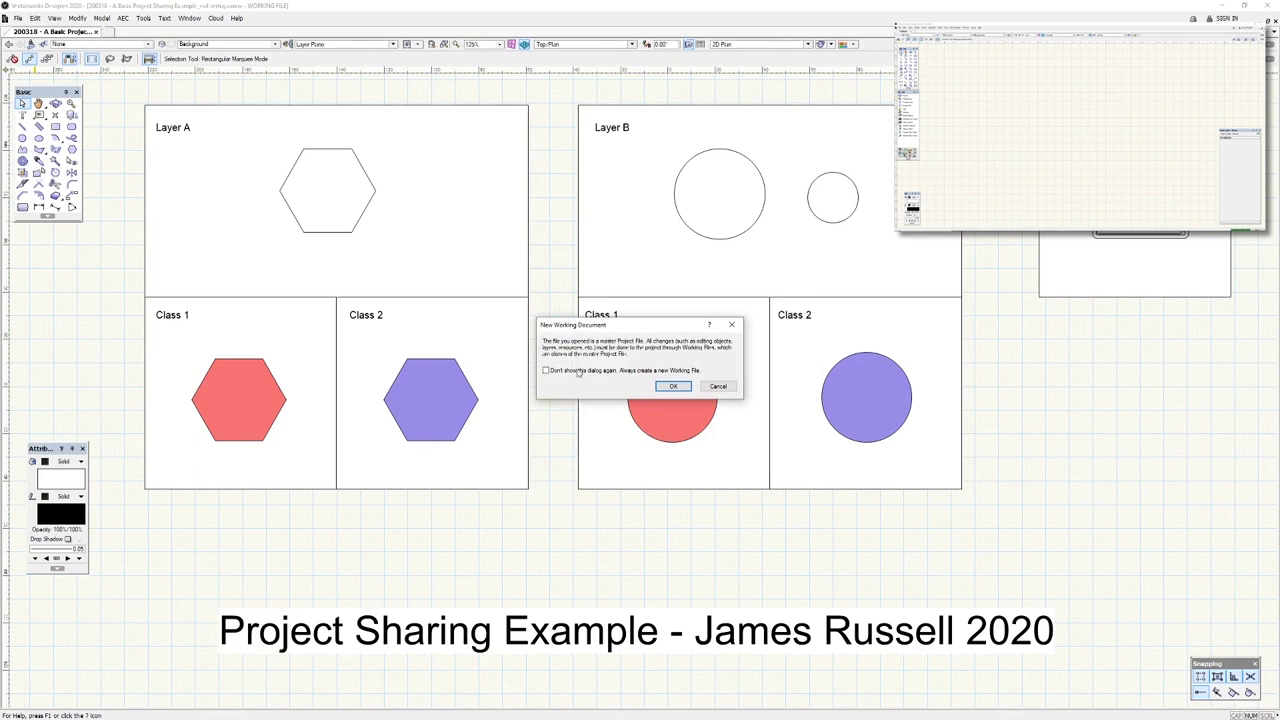
Create a new Working File from the master Project File and agree to save it
click(670, 386)
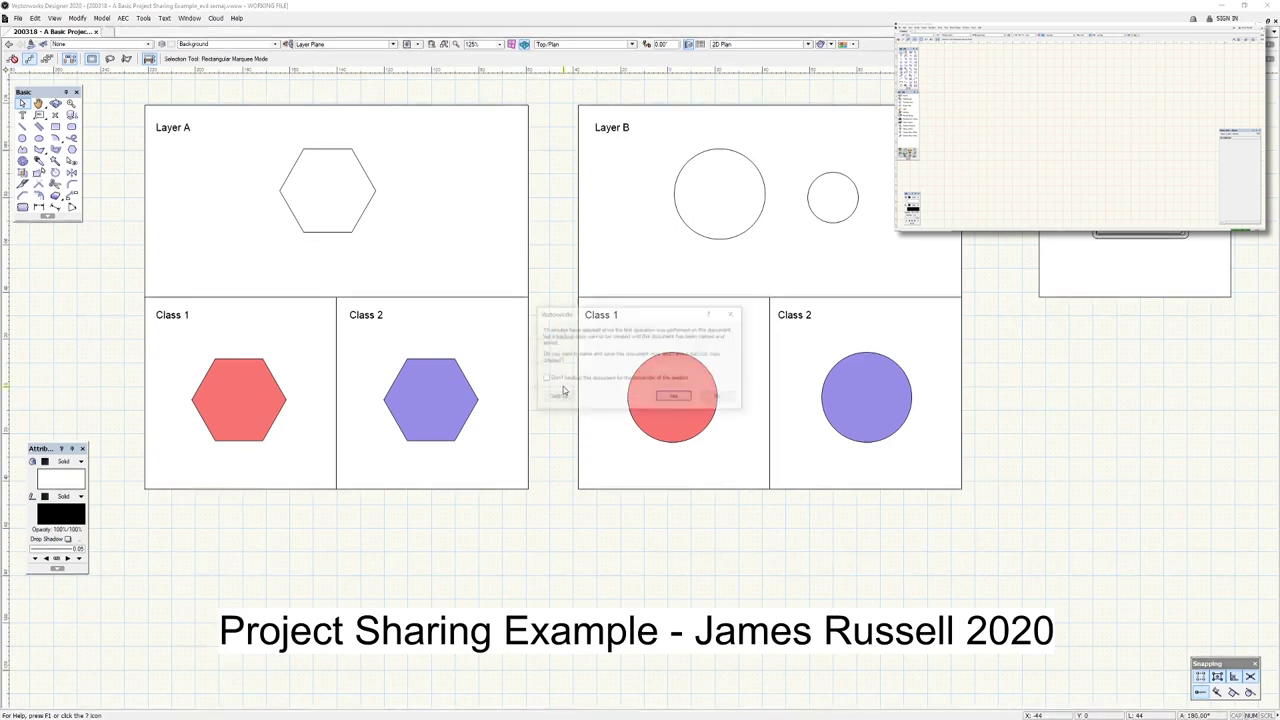
click(673, 397)
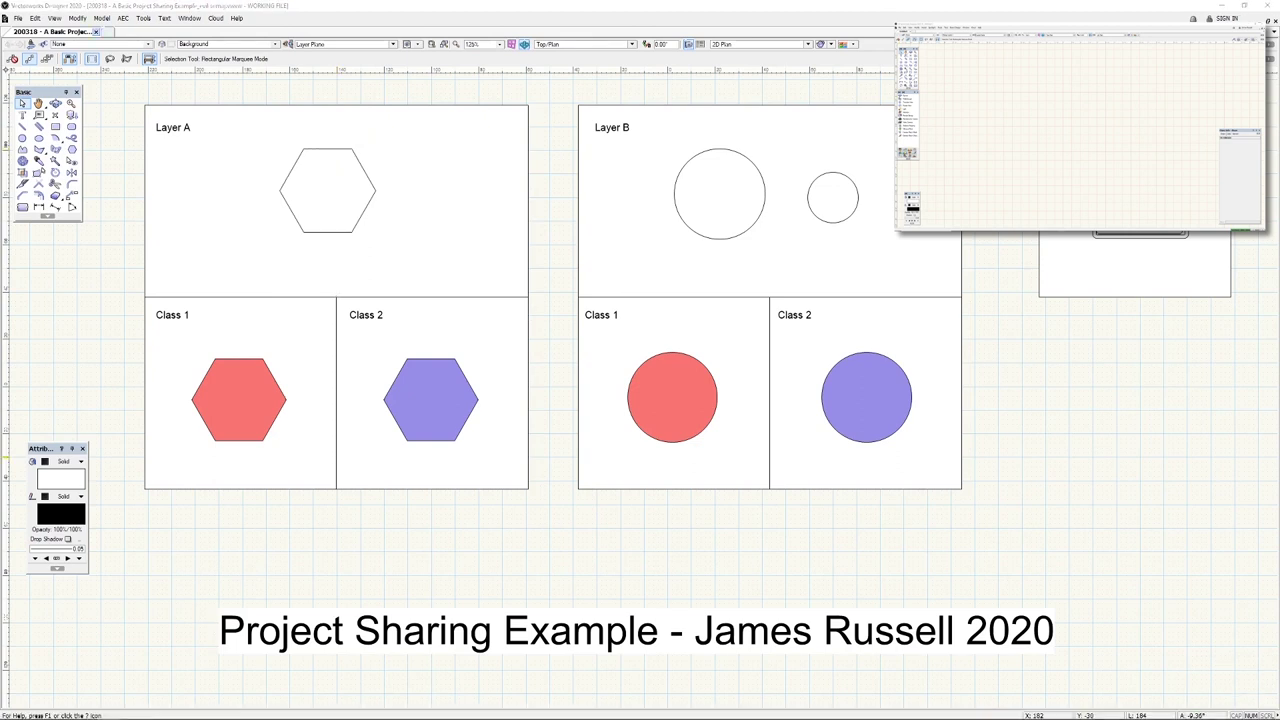
Switch to File Explorer and examine the Working File in the Local Files (Your Computer) folder
mouse_move(1005, 58)
mouse_down()
mouse_move(802, 128)
mouse_move(720, 140)
mouse_up()
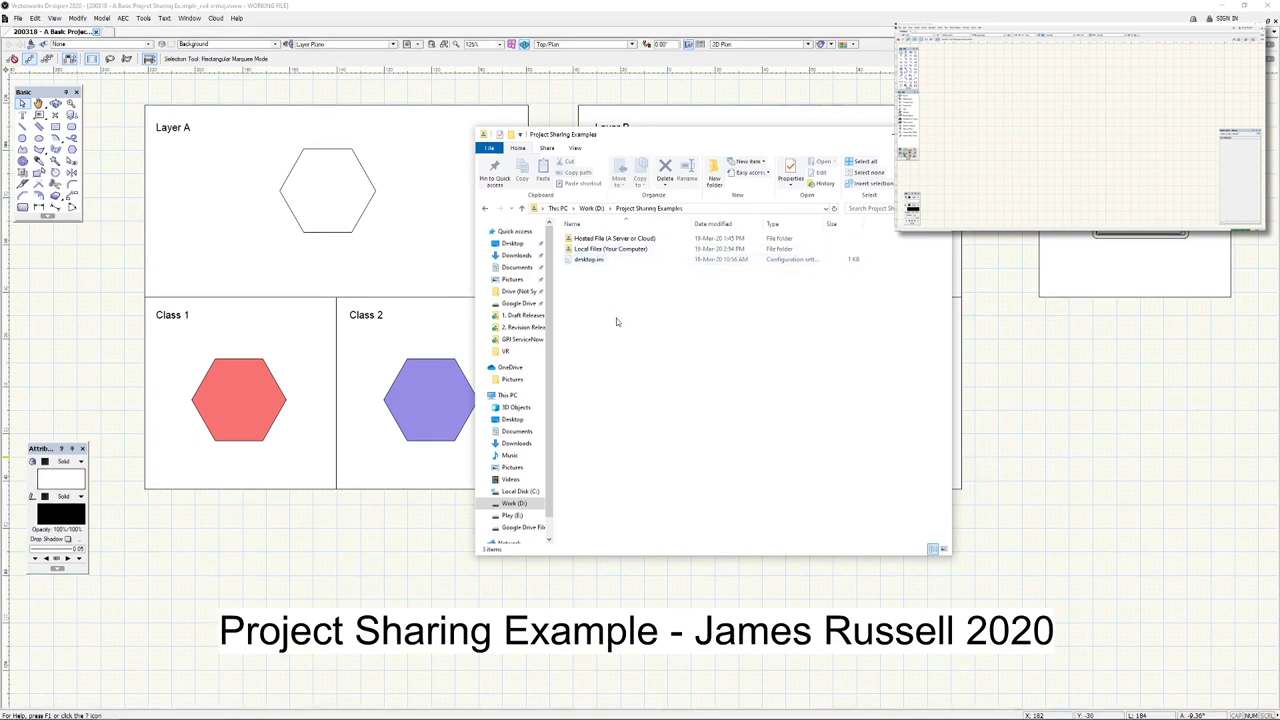
double_click(614, 250)
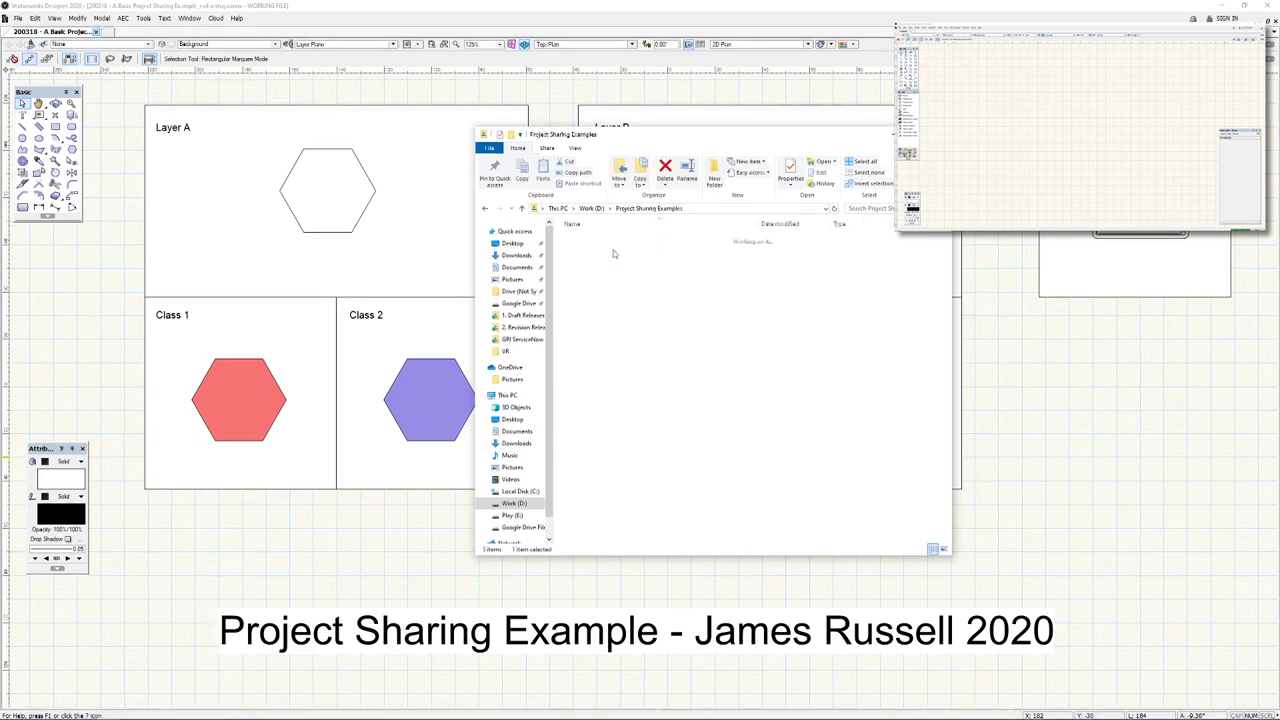
click(620, 260)
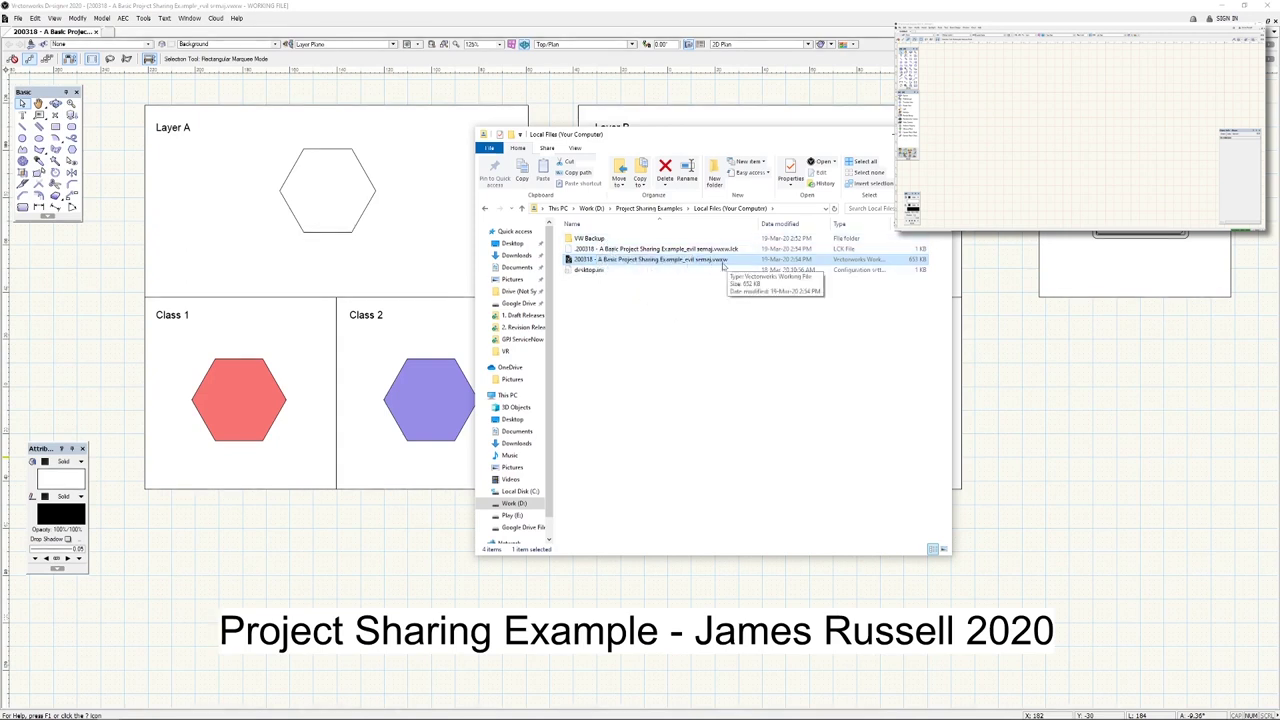
Examine the master Project File and the Project Backups folder in Project Sharing Examples > Hosted File (A Server or Cloud) > Basic
click(652, 208)
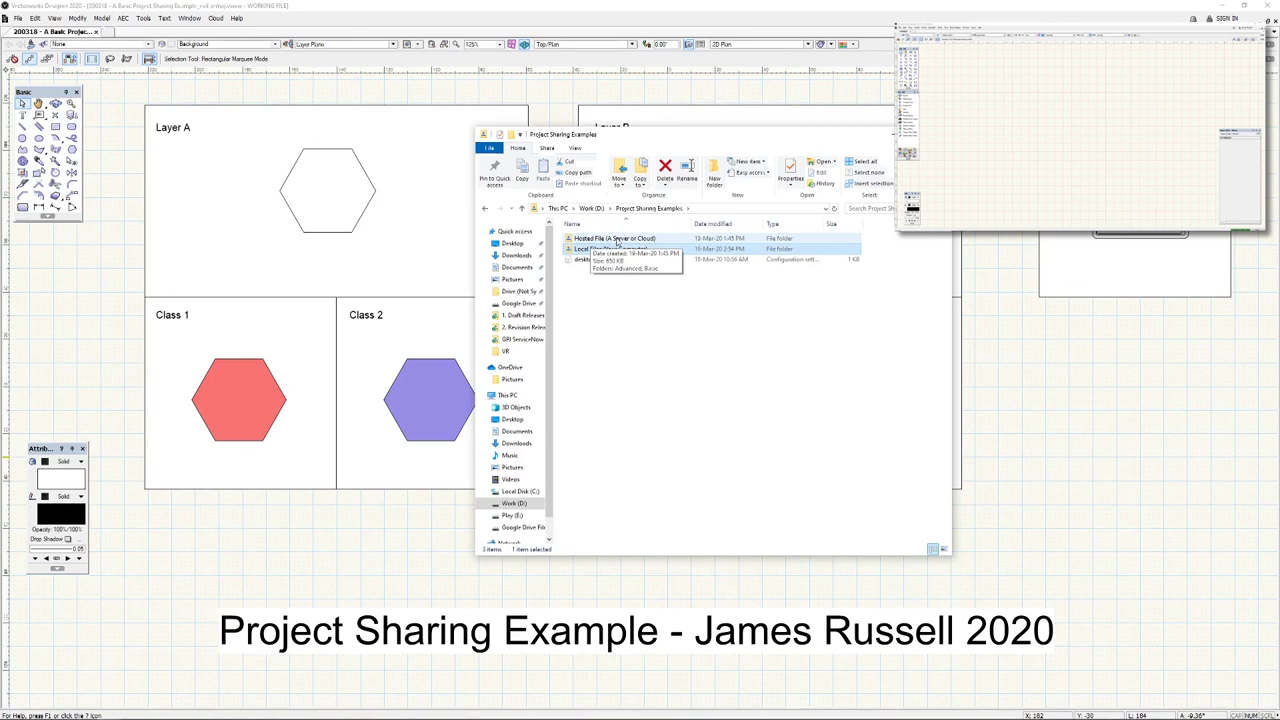
double_click(617, 242)
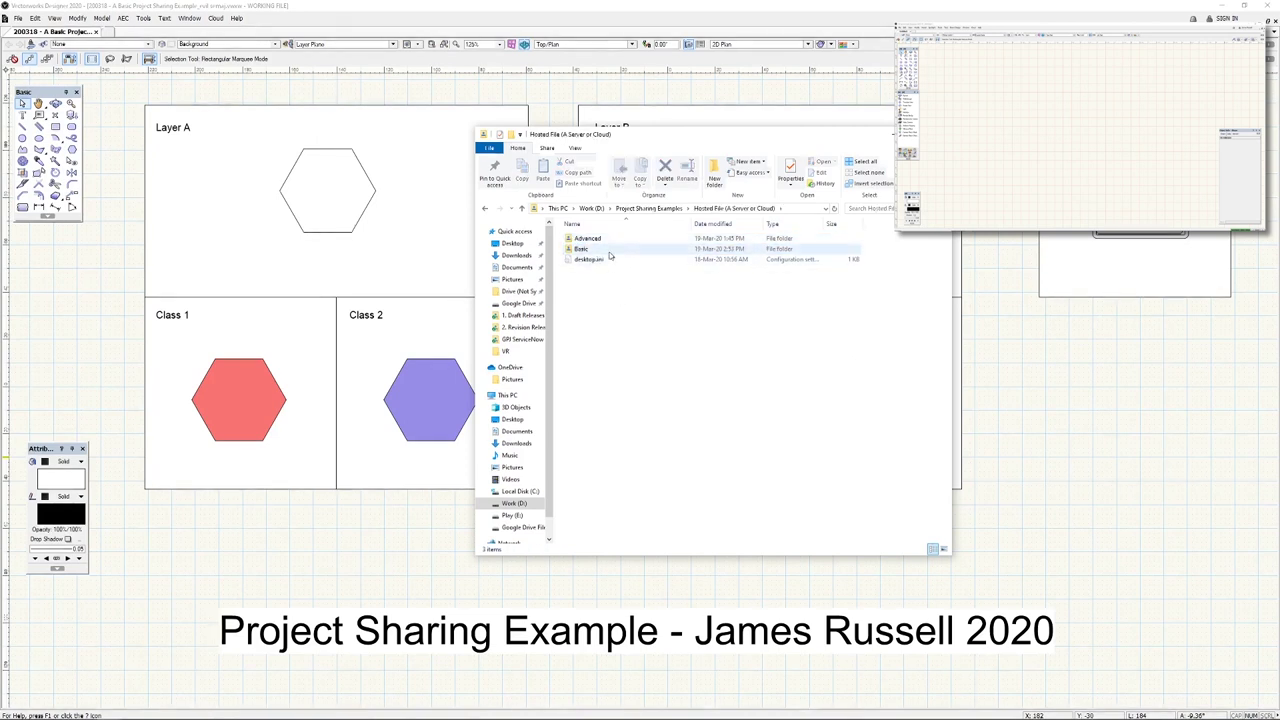
double_click(579, 250)
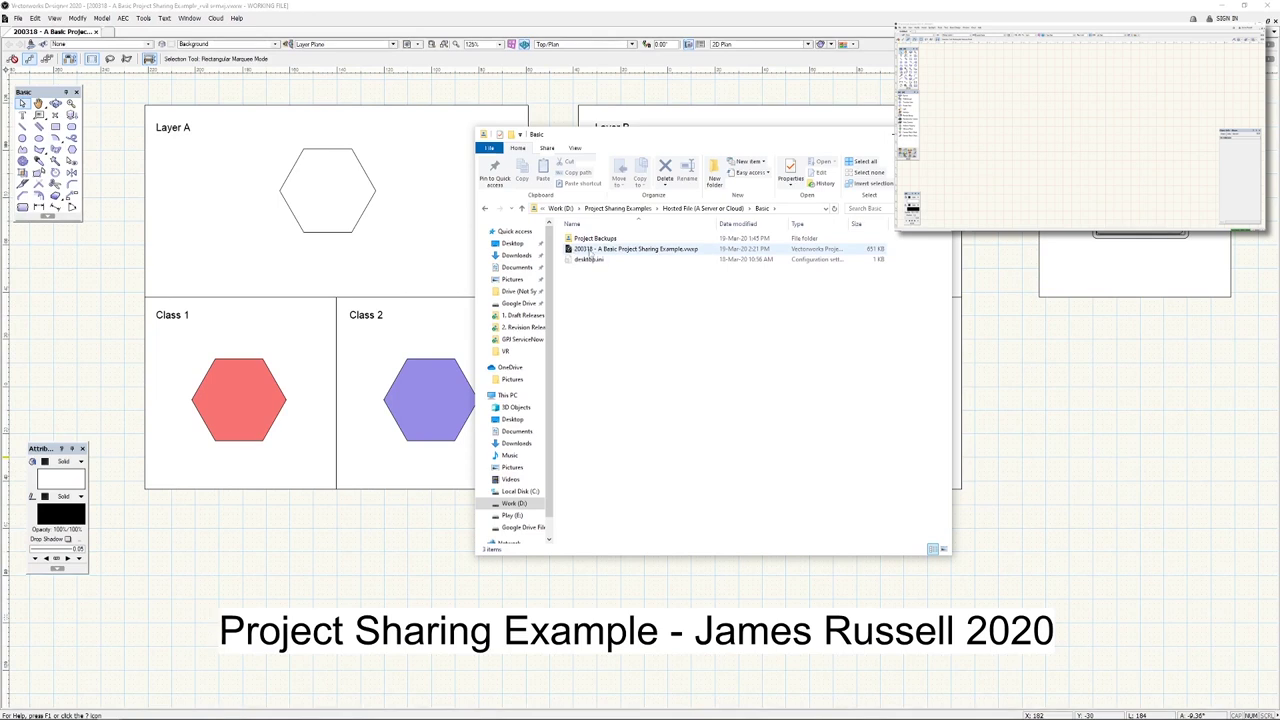
drag(847, 222, 872, 222)
click(838, 251)
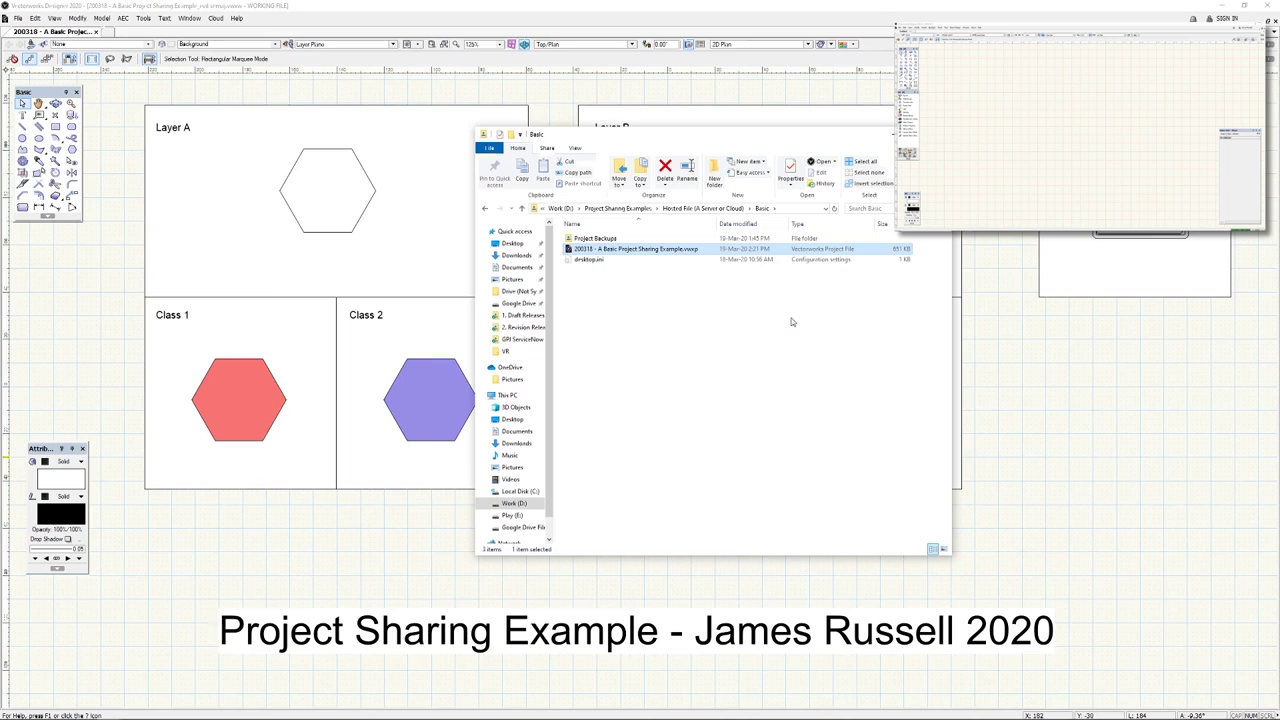
double_click(601, 239)
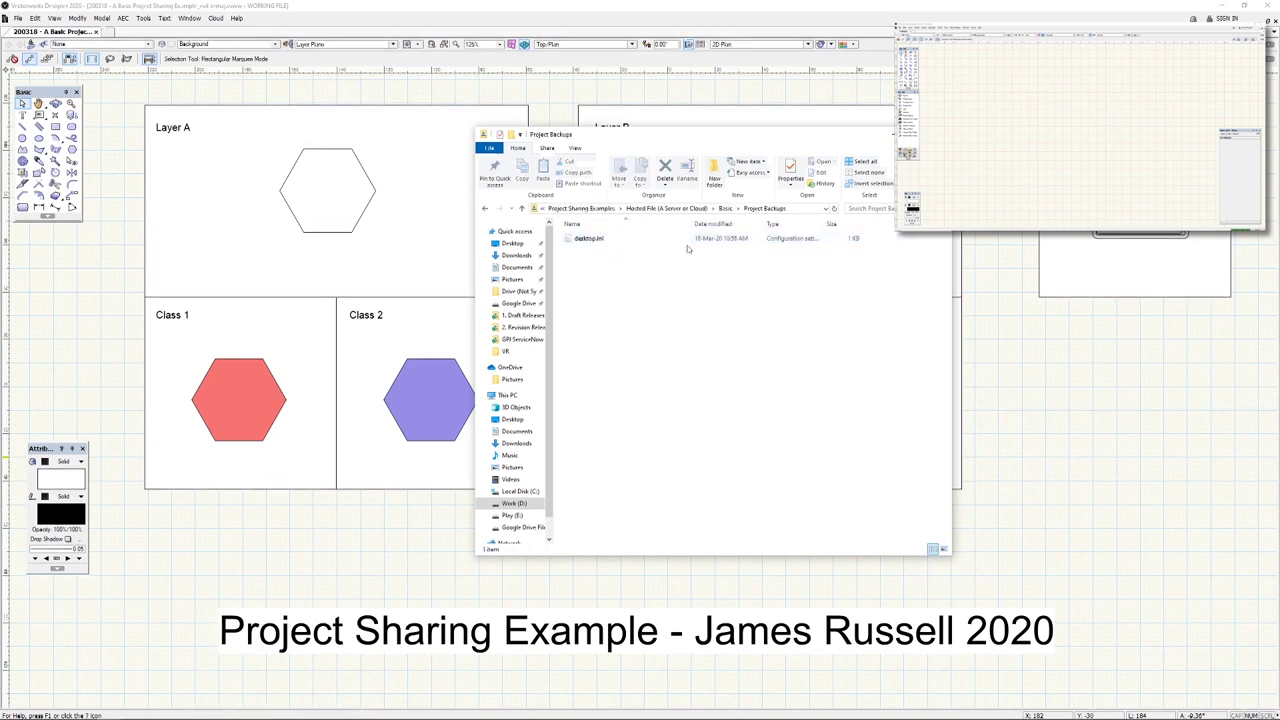
click(725, 209)
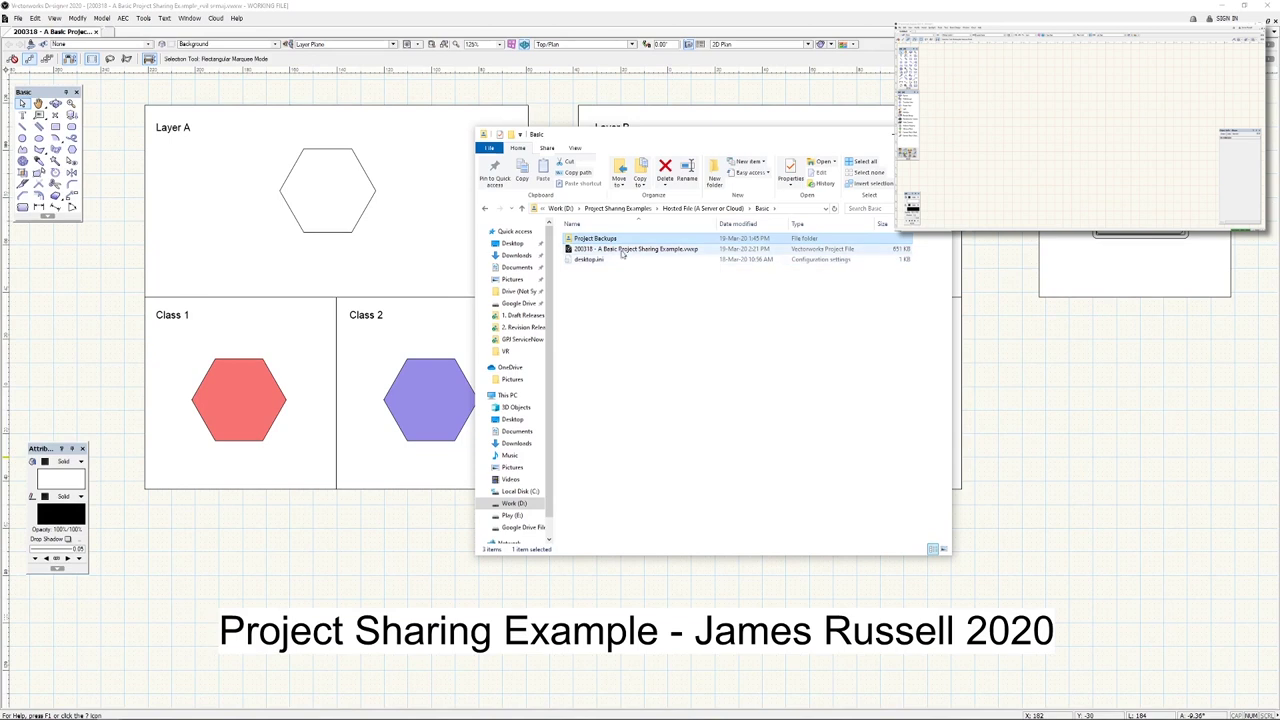
click(618, 252)
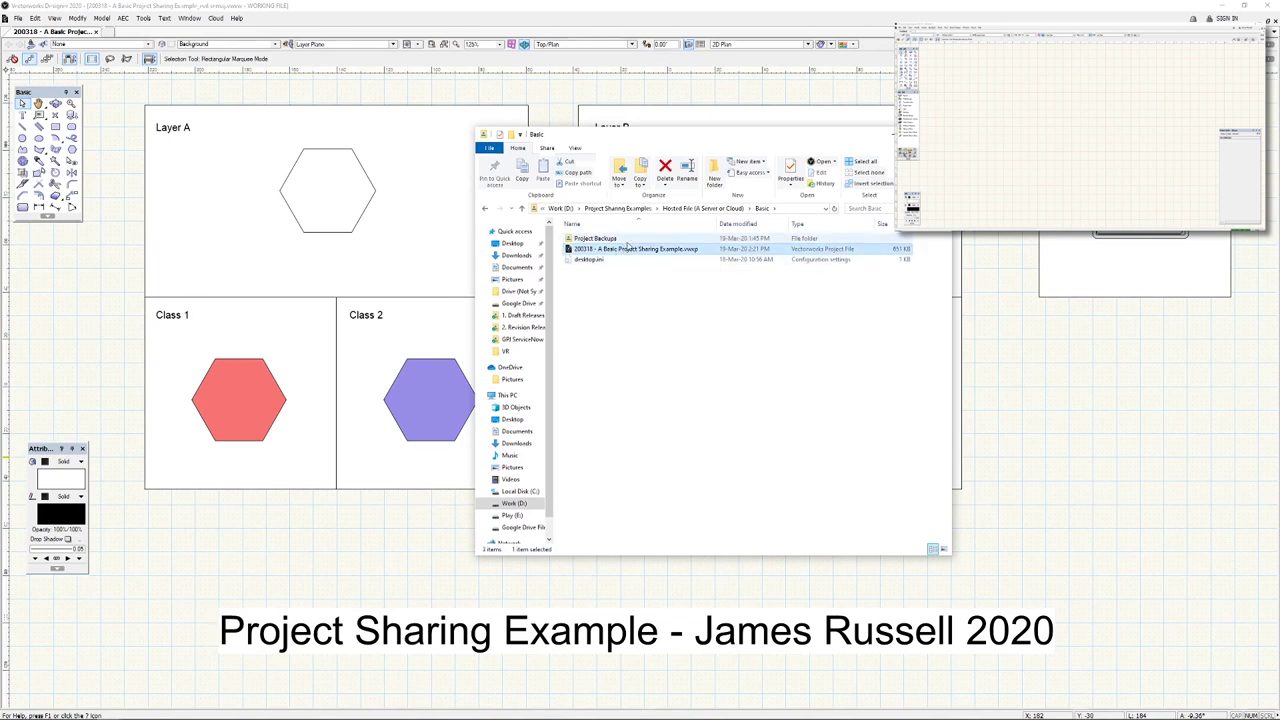
key(Up)
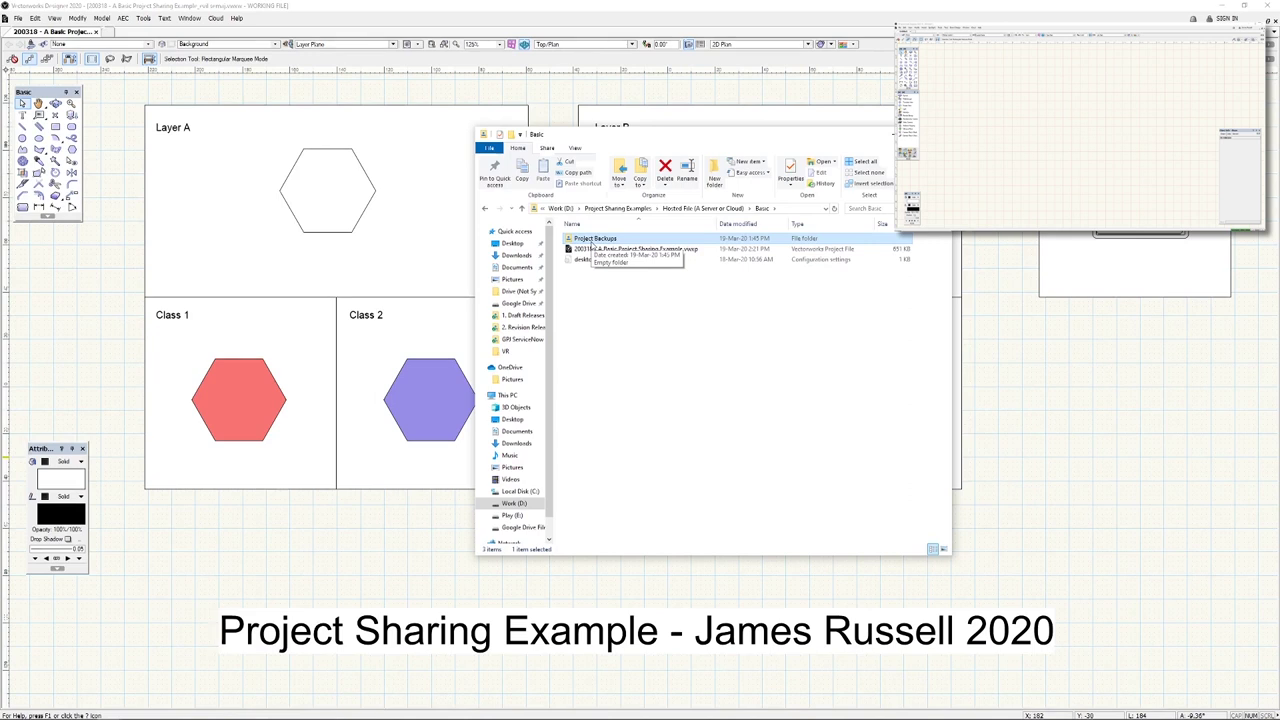
click(618, 208)
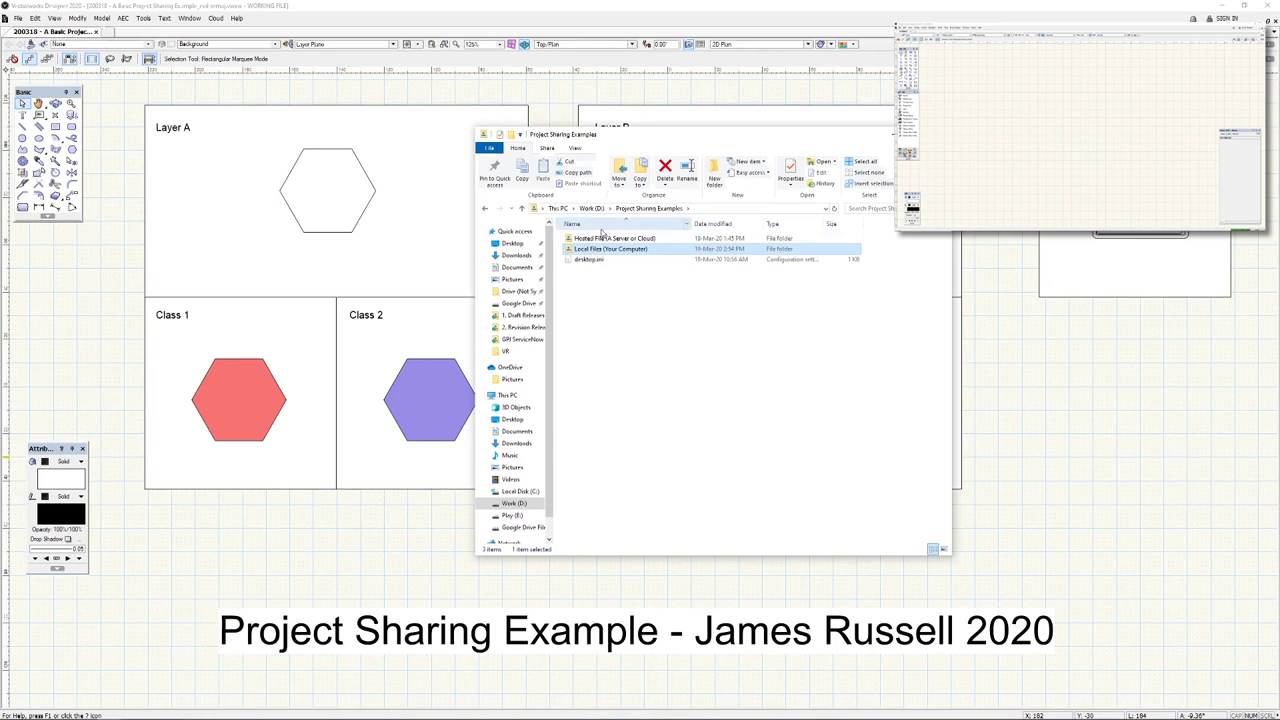
click(597, 240)
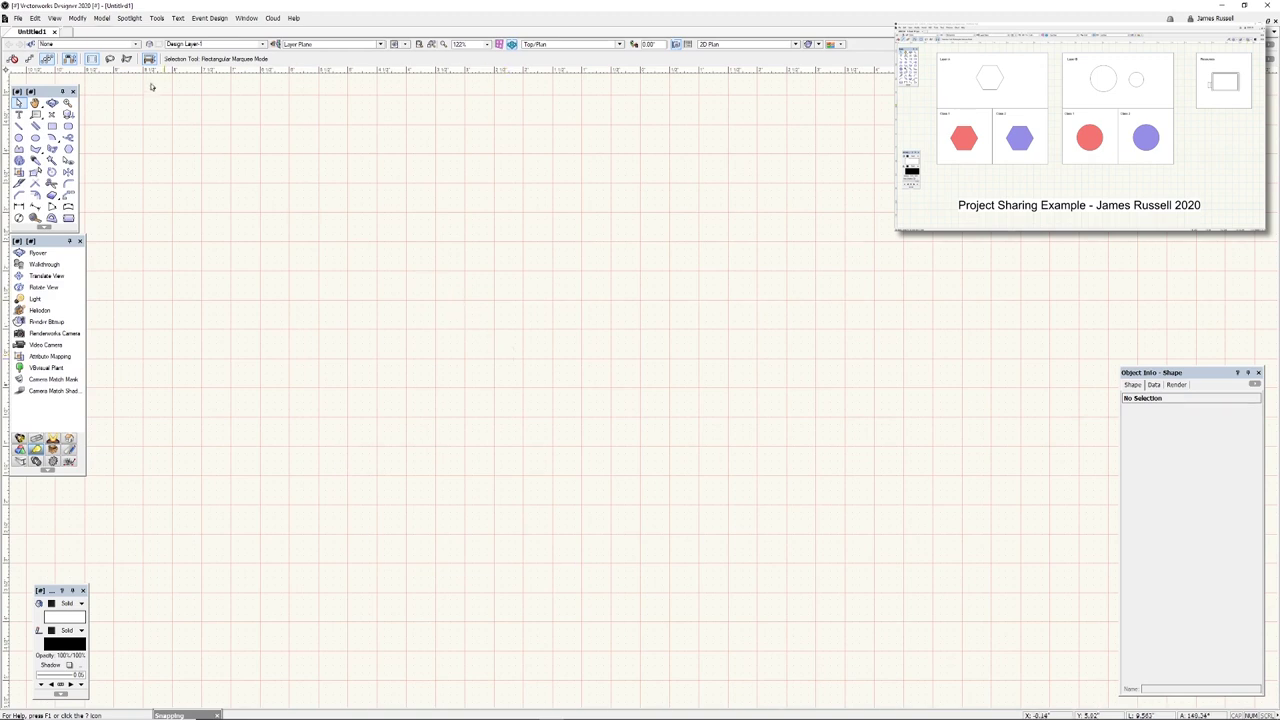
In the second user's Vectorworks session, open 200318 - A Basic Project Sharing Example.vwxp from the Basic folder and create a new Working File
click(18, 19)
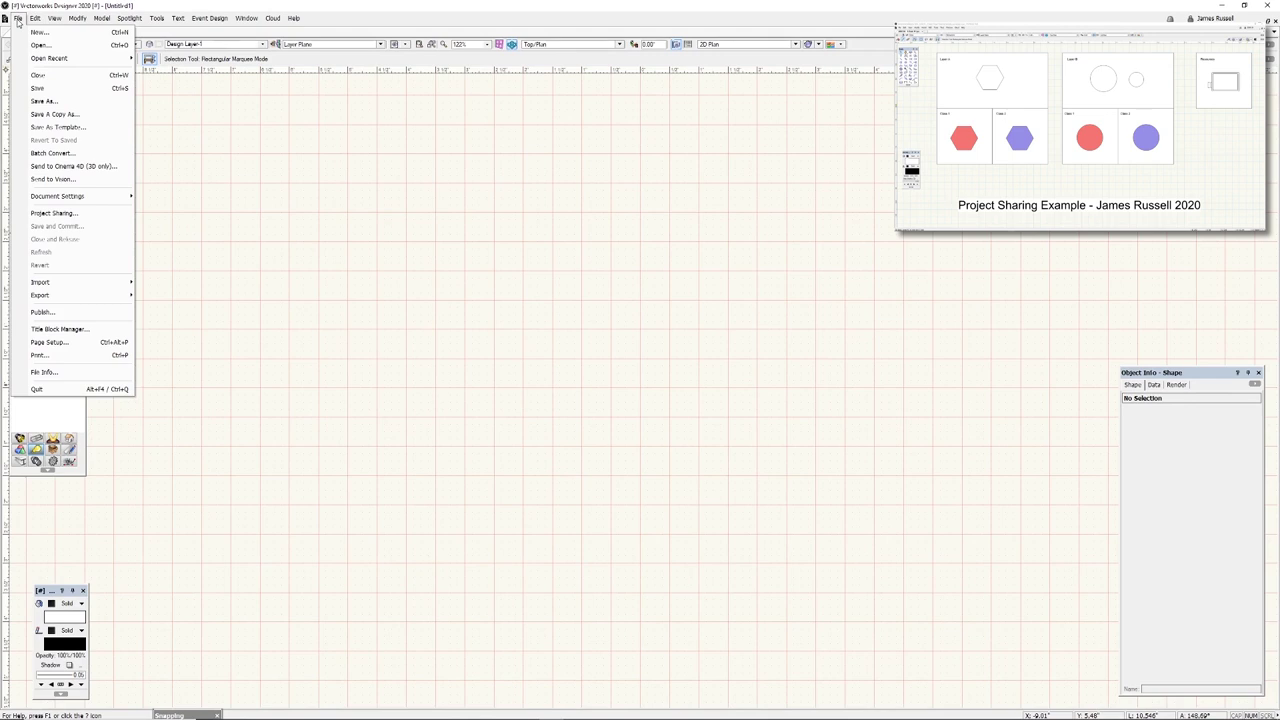
click(37, 47)
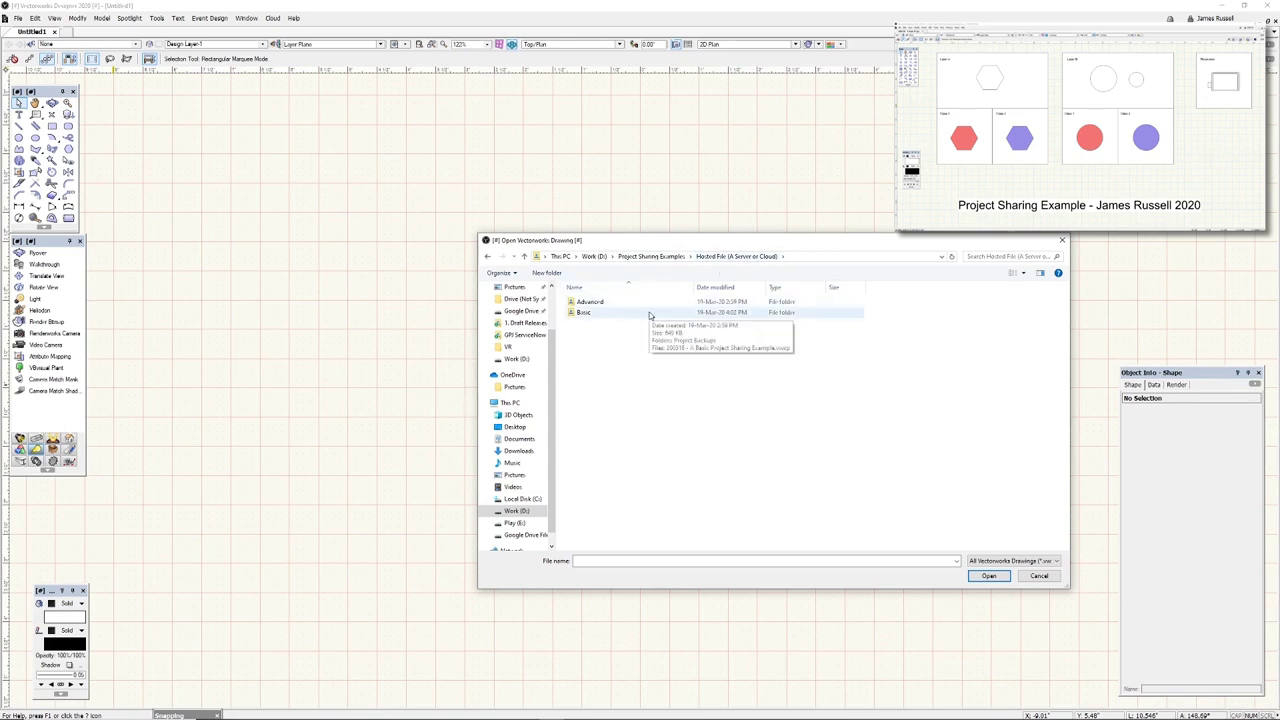
click(587, 313)
double_click(587, 313)
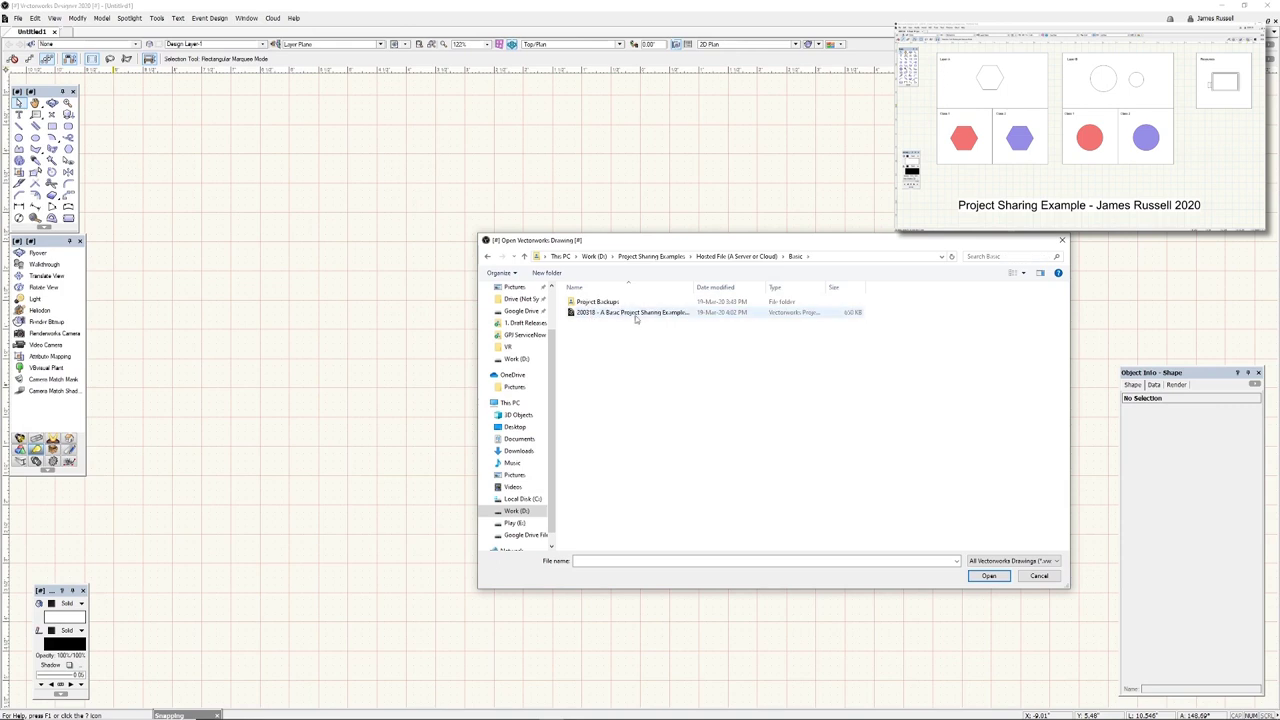
click(634, 313)
drag(694, 289, 721, 289)
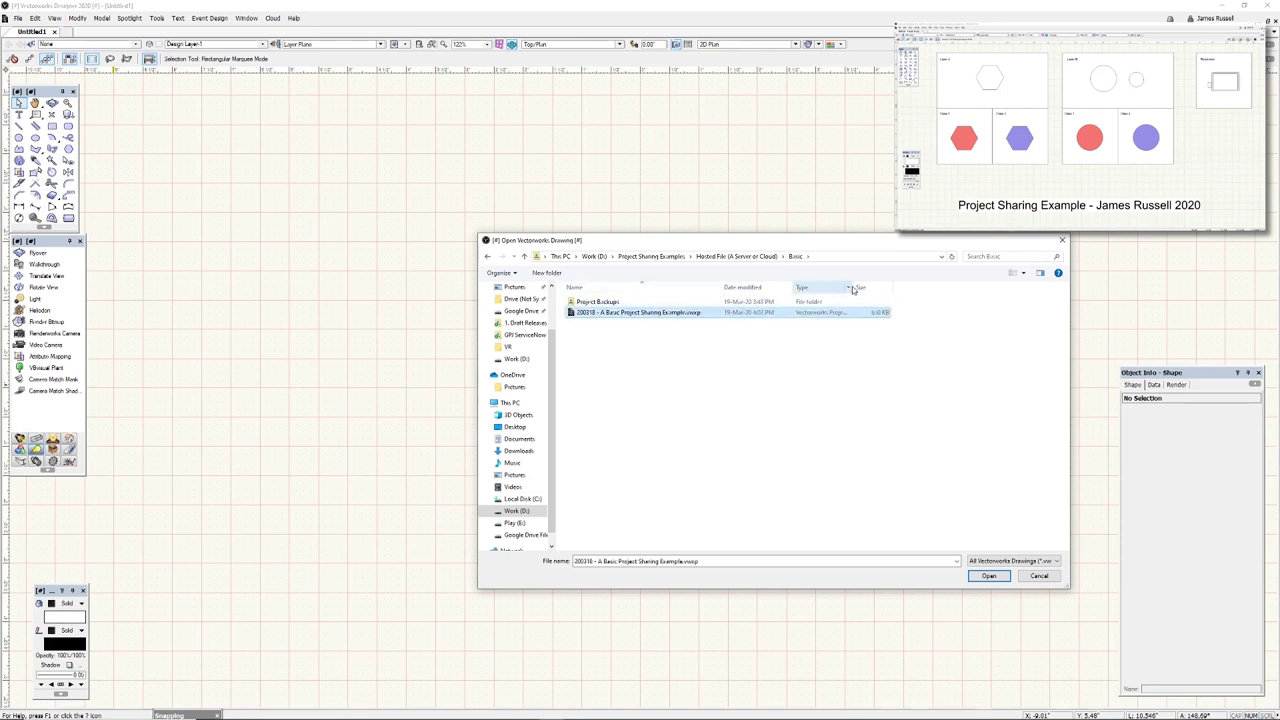
drag(856, 287, 878, 287)
click(986, 576)
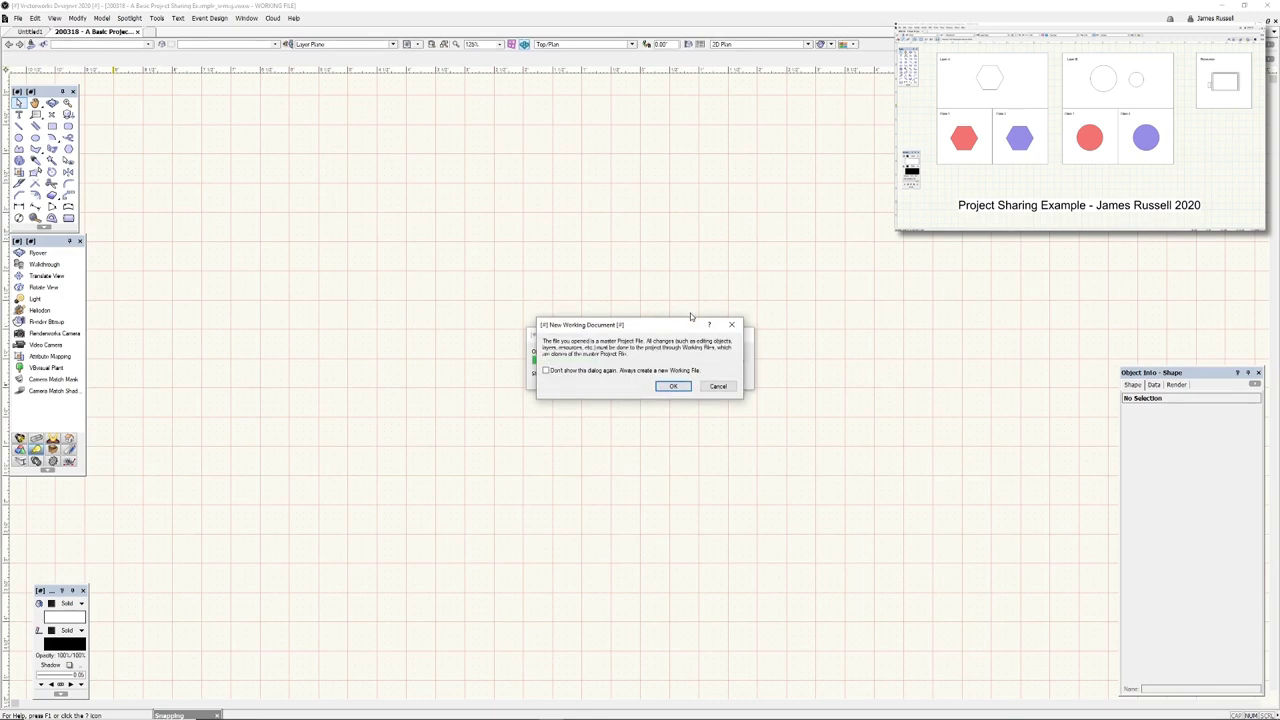
click(664, 386)
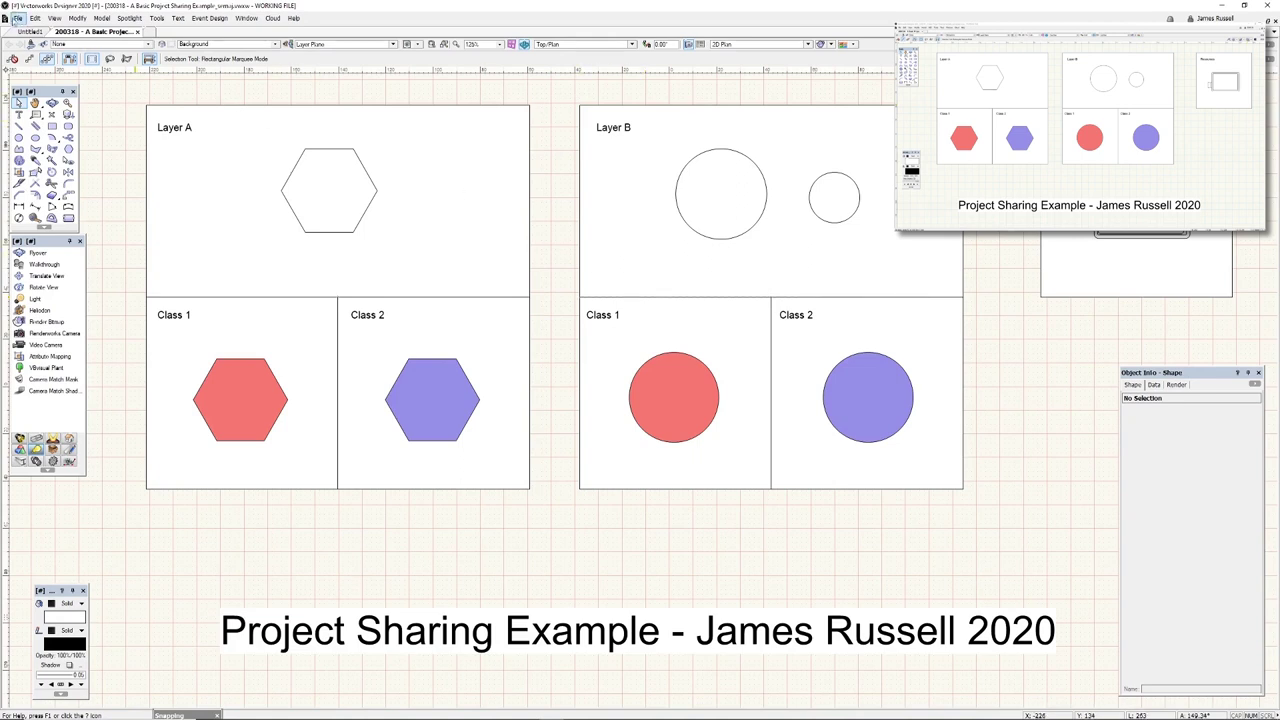
Review the Project Sharing users and their permissions in the second user's session and in the administrator's session
click(18, 18)
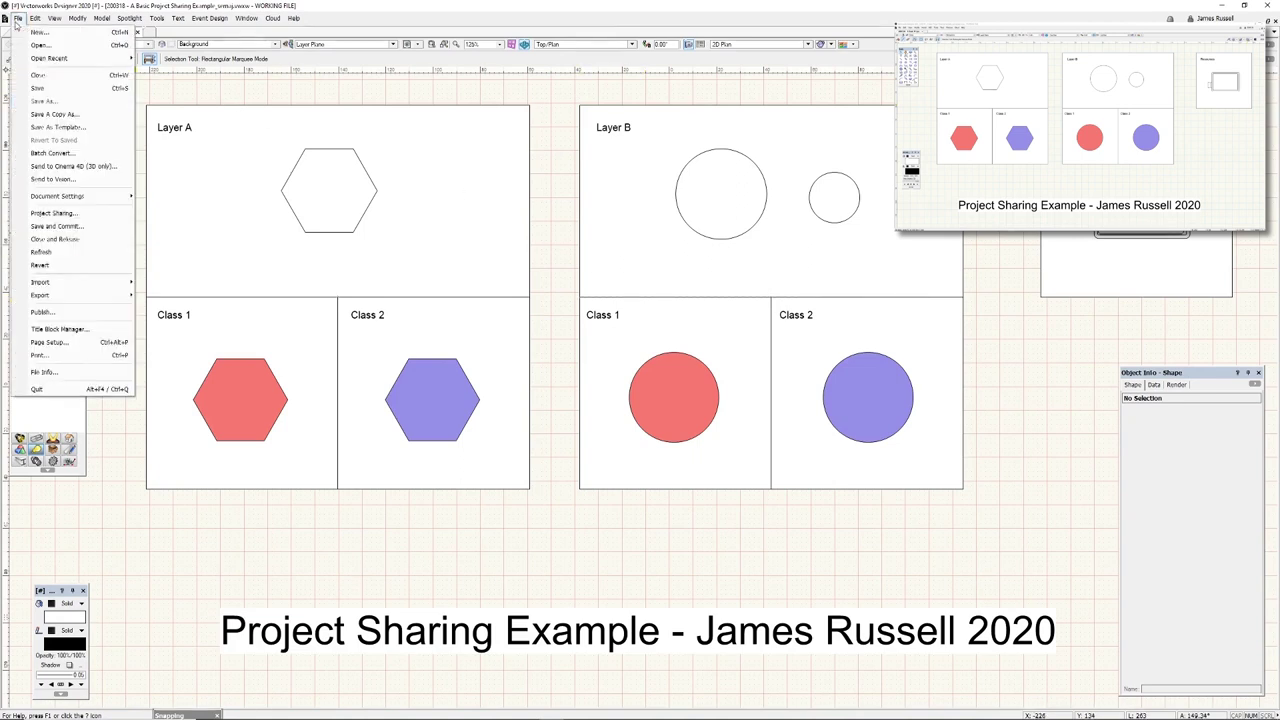
click(54, 213)
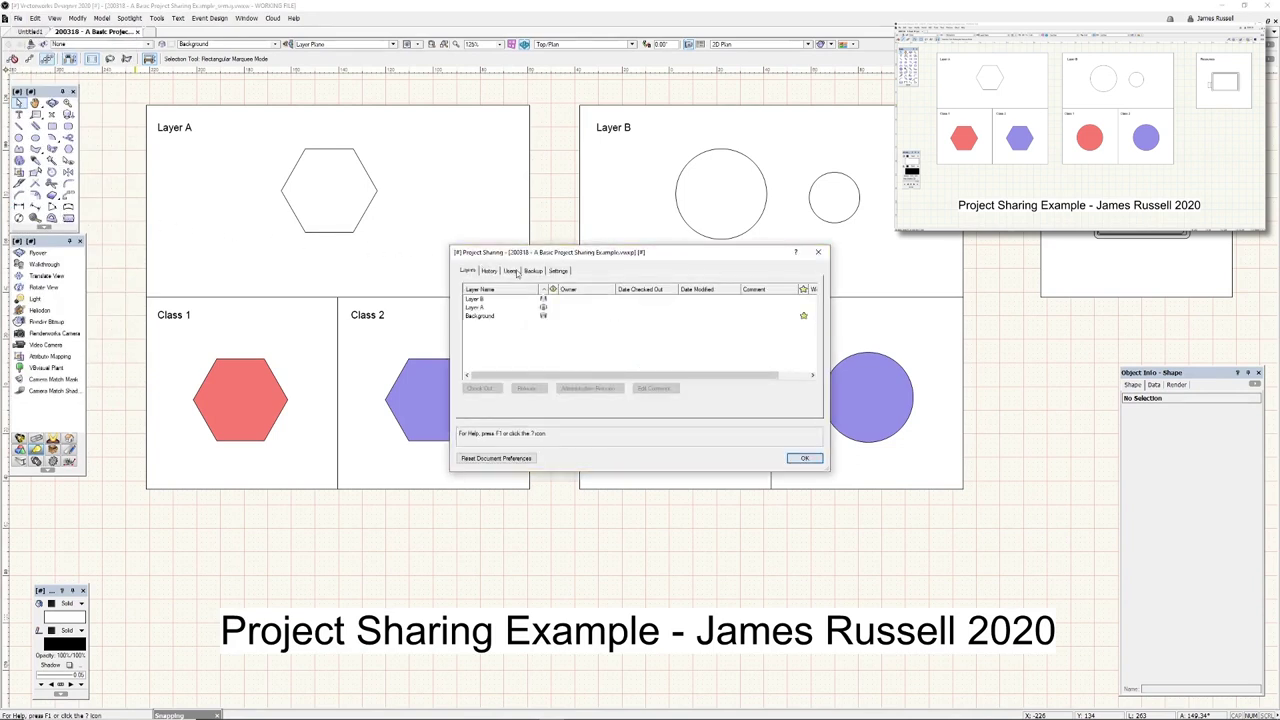
click(515, 272)
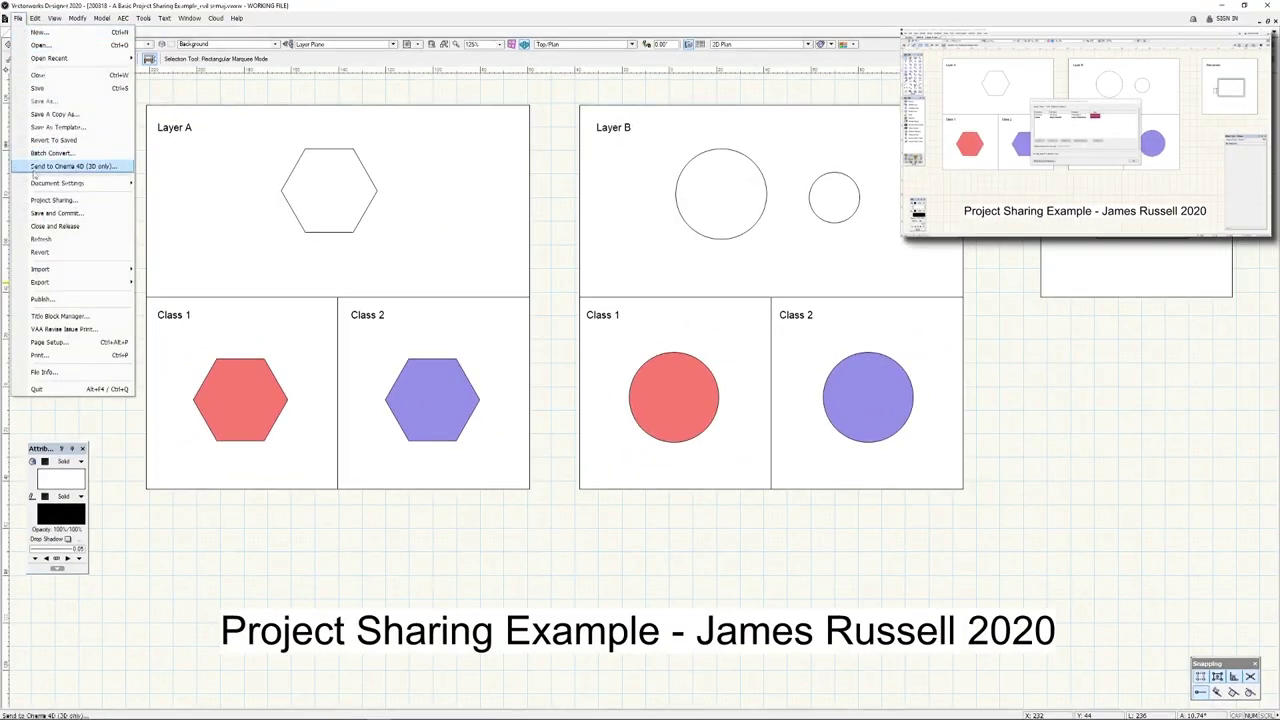
click(52, 200)
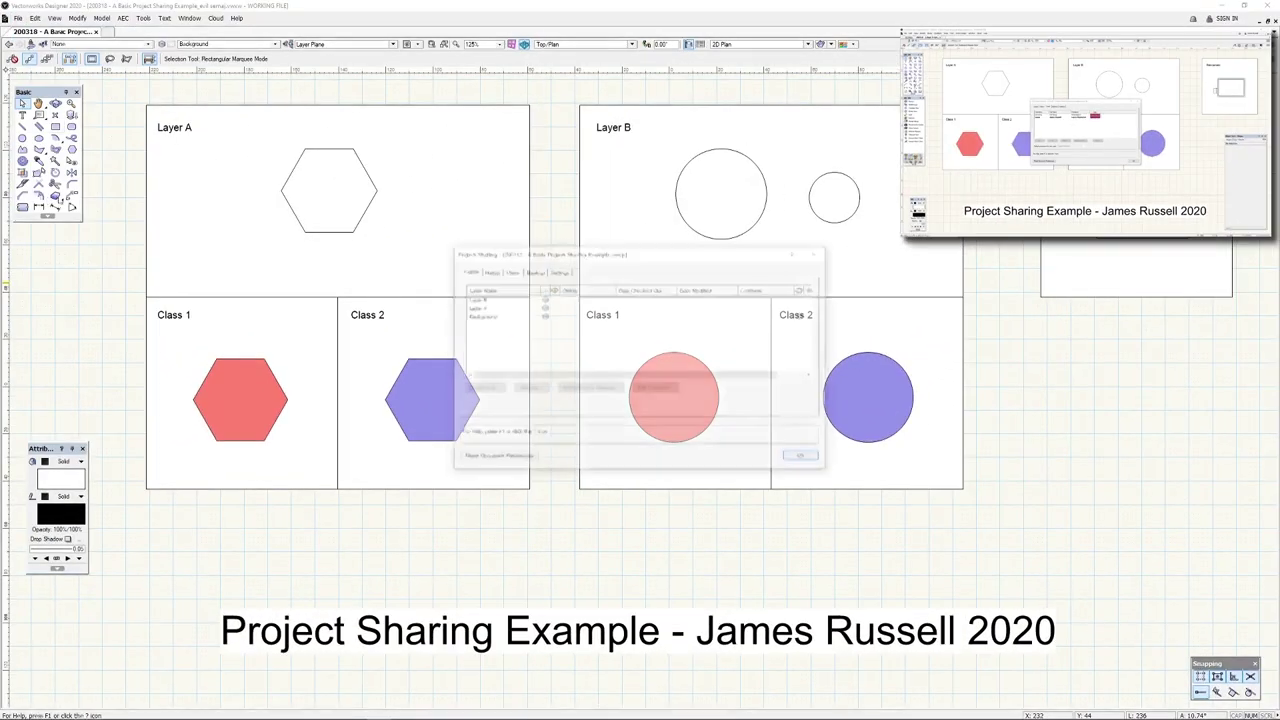
click(512, 271)
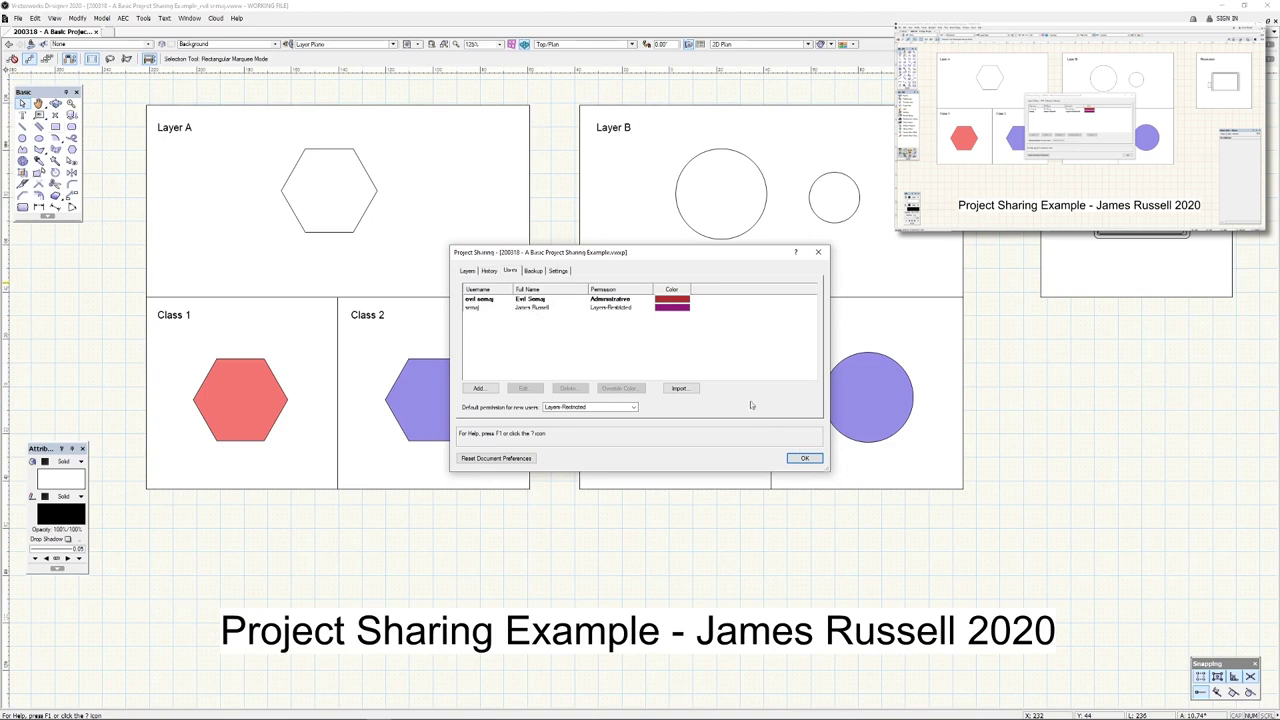
click(804, 458)
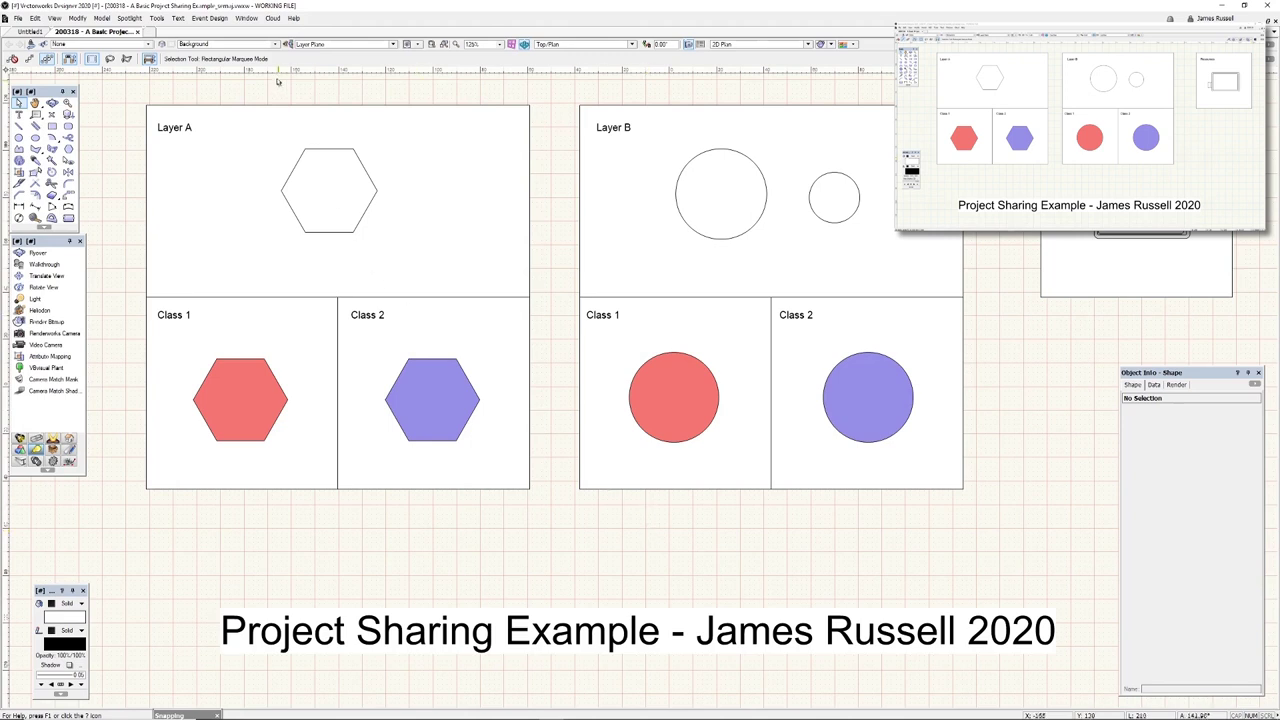
In the second user's Working File, activate Layer A, move its hexagon about 45 mm right and check it out with comment "Moving Poly Example"
click(236, 45)
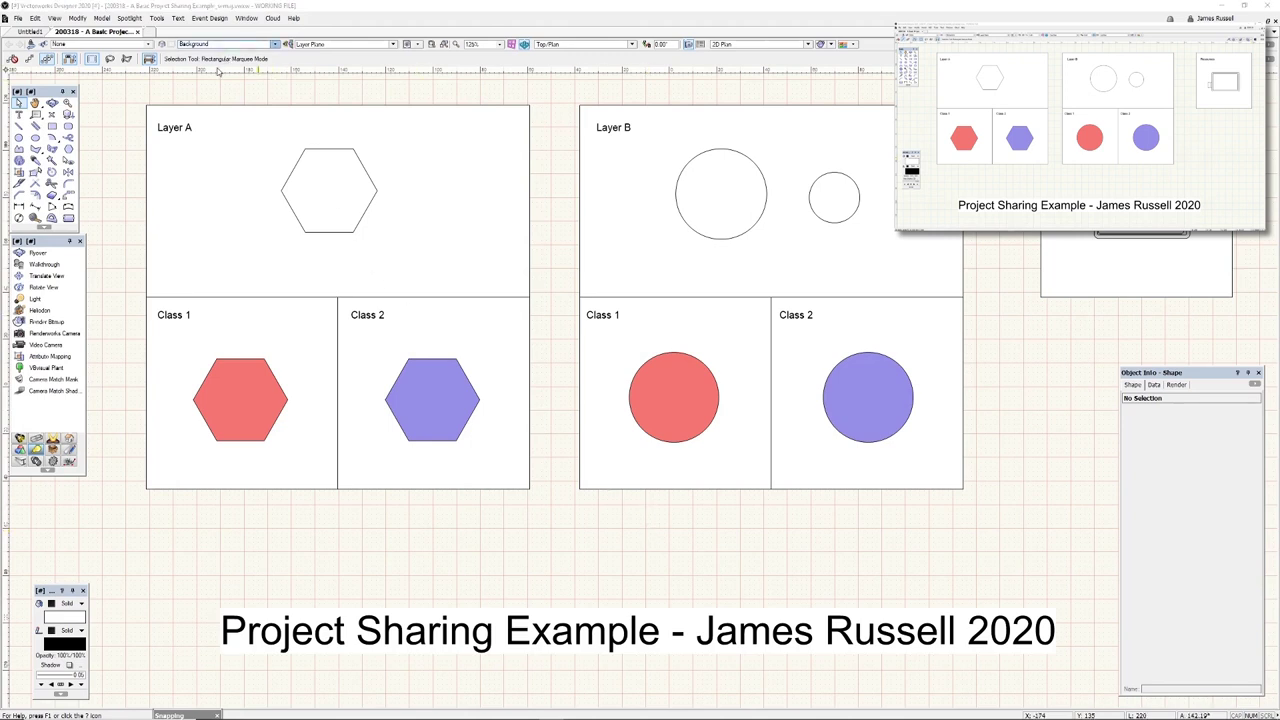
click(210, 99)
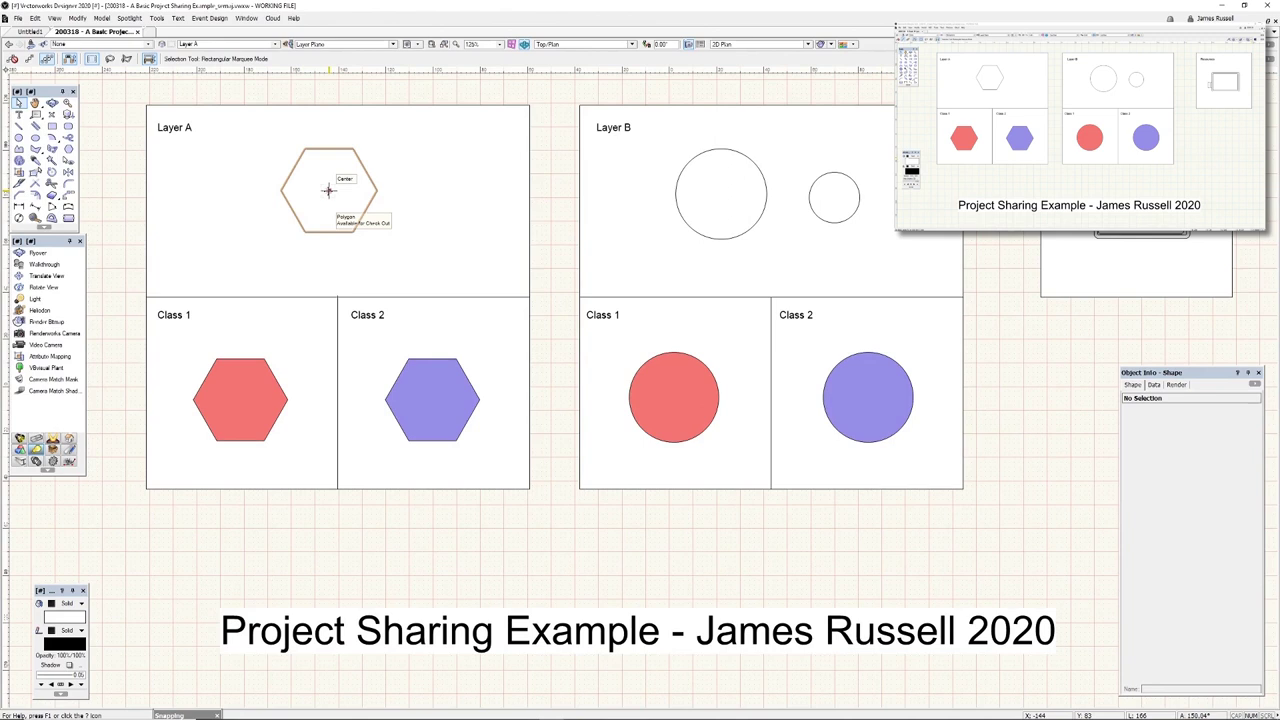
drag(328, 190, 436, 198)
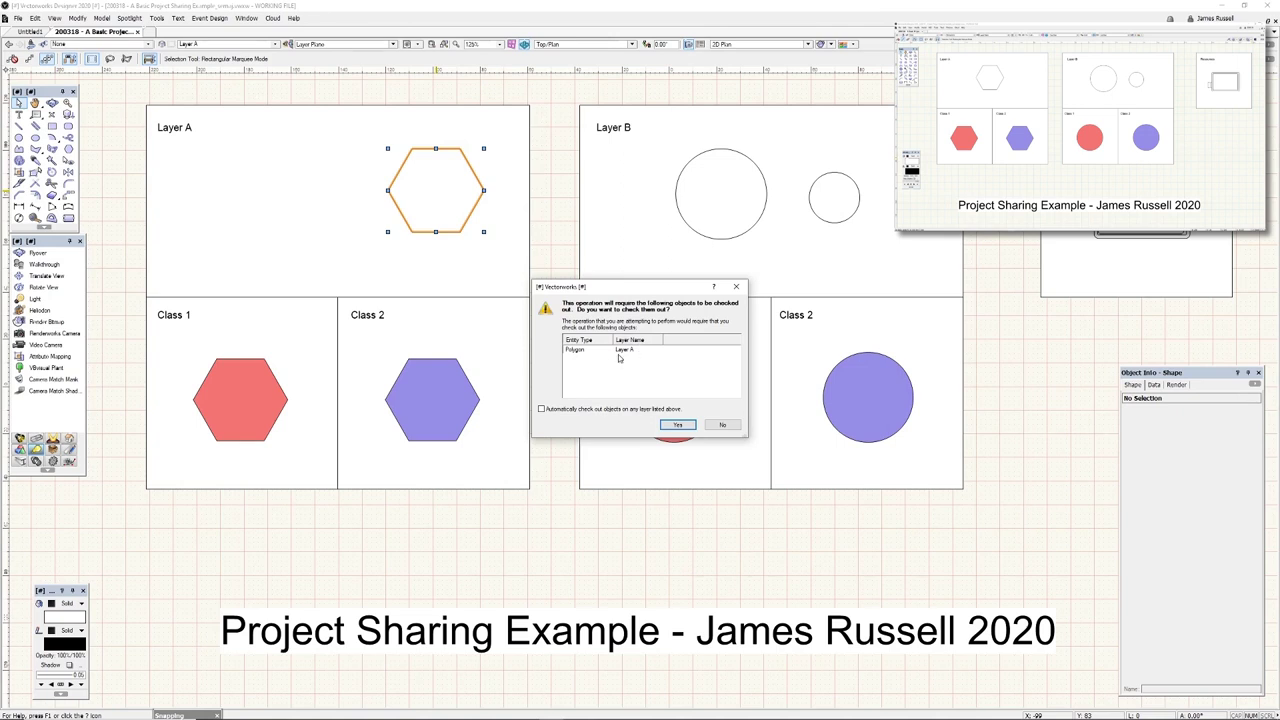
click(677, 425)
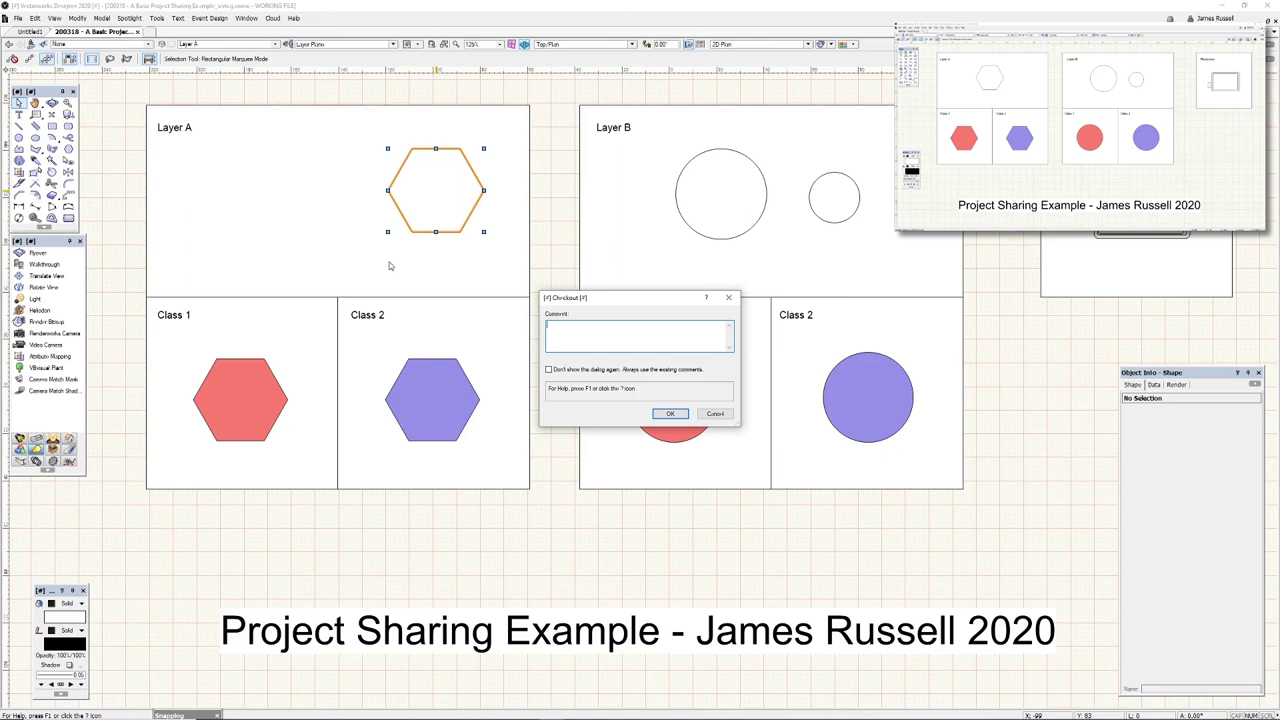
text(Moving Poly Example)
click(669, 414)
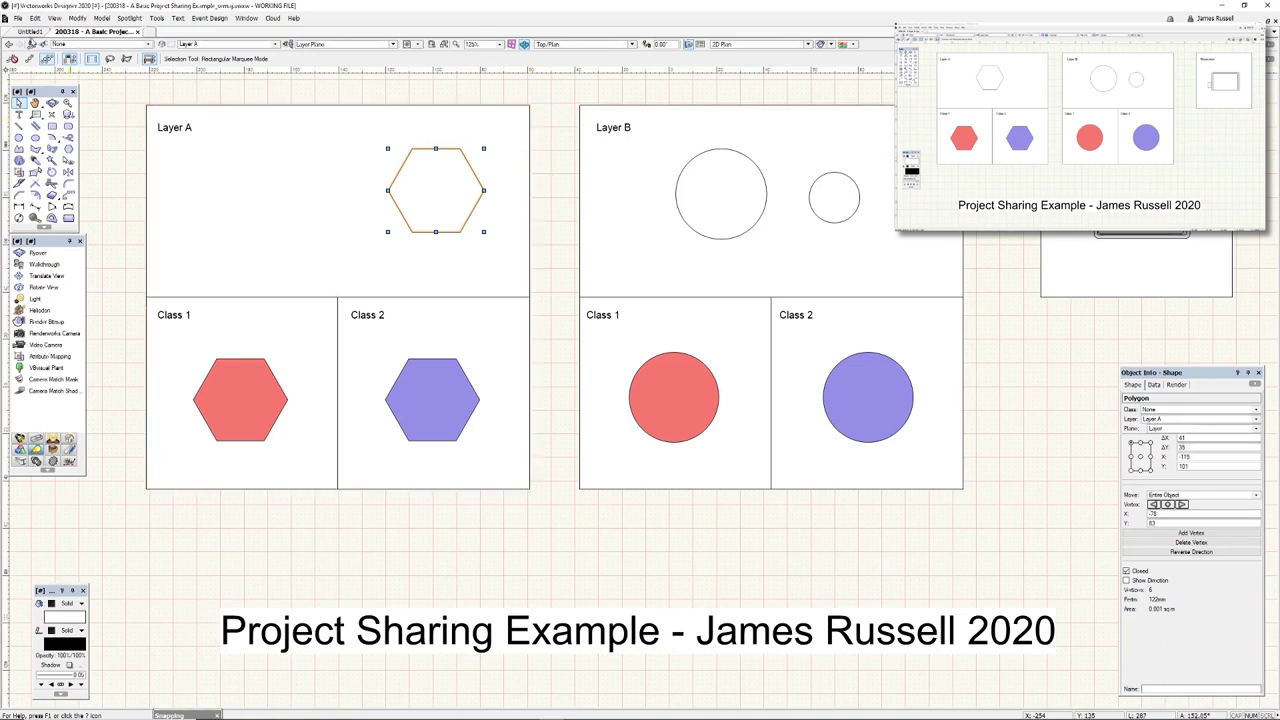
Save and commit the hexagon change with automatic release of checked-out objects, storing the Working File in Local Files (Your Computer)
click(17, 20)
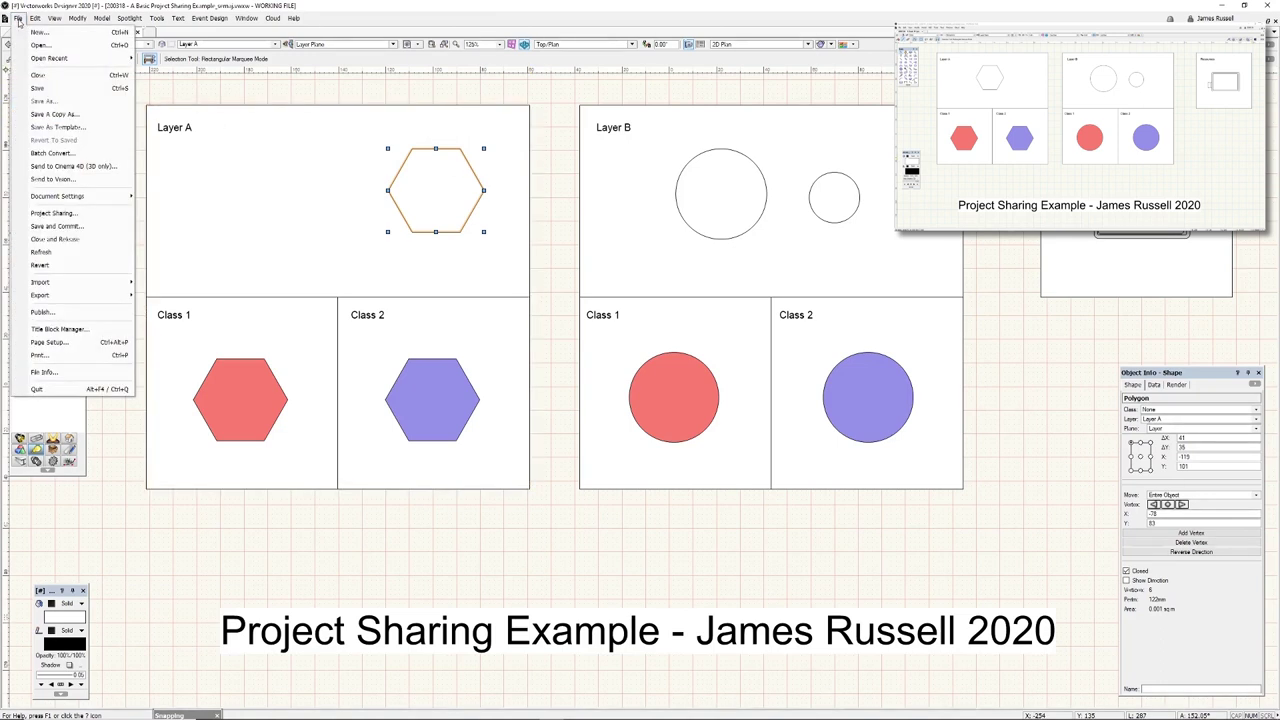
click(45, 227)
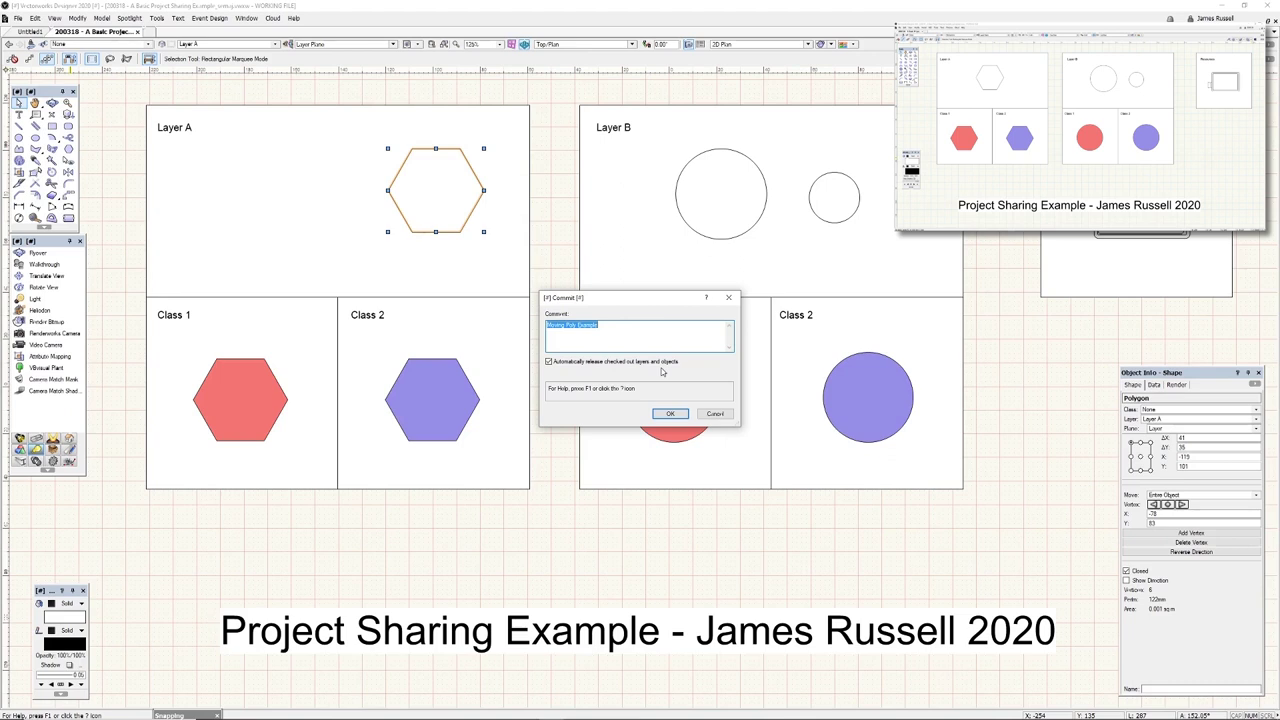
click(670, 413)
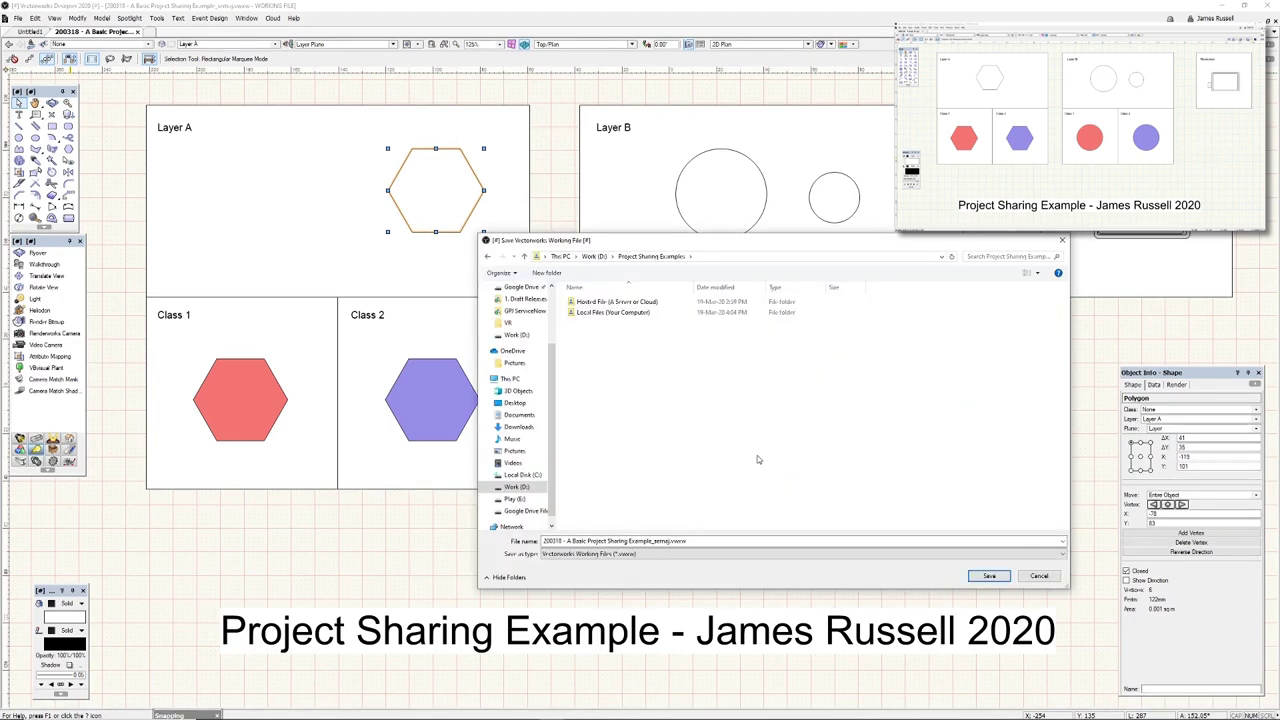
double_click(607, 316)
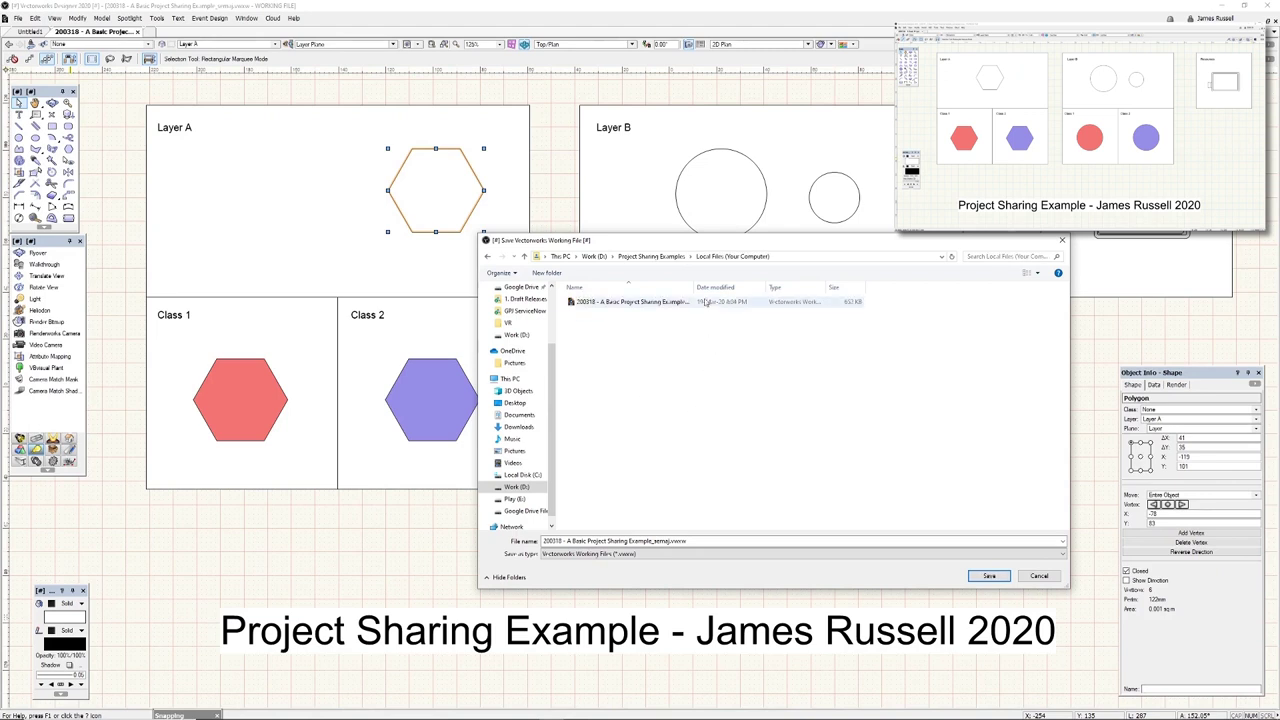
drag(696, 287, 757, 287)
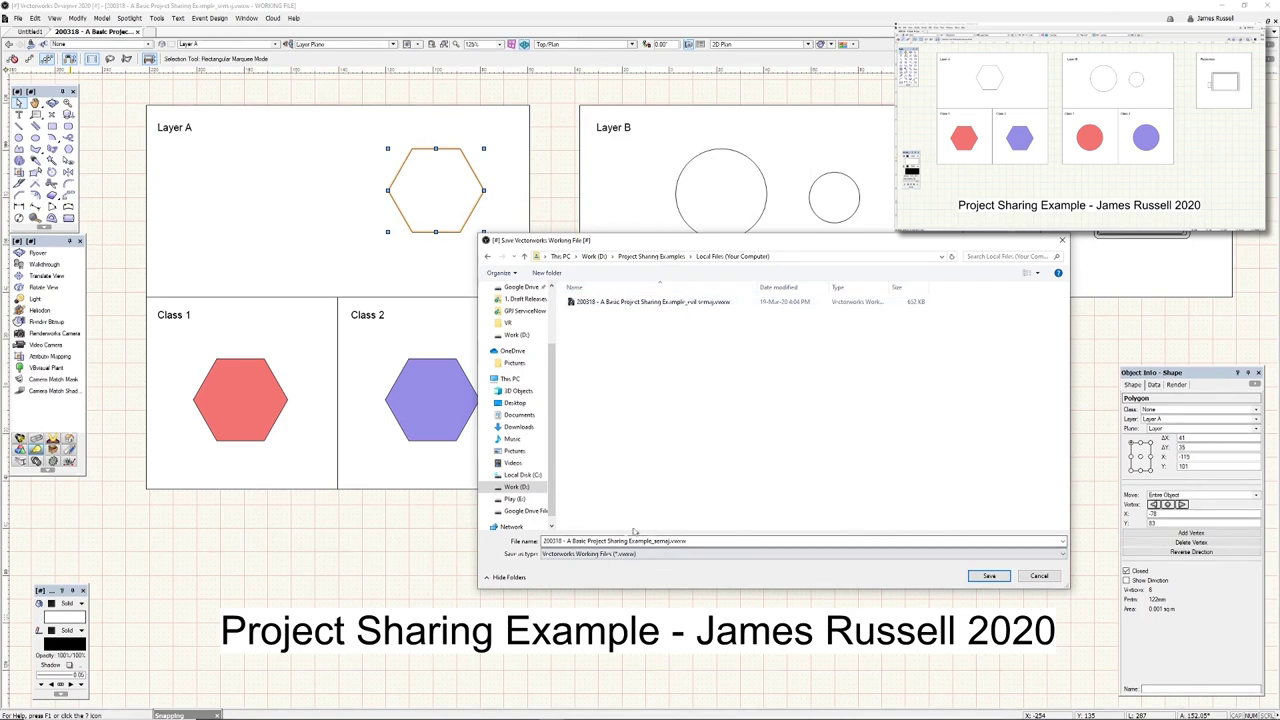
click(988, 577)
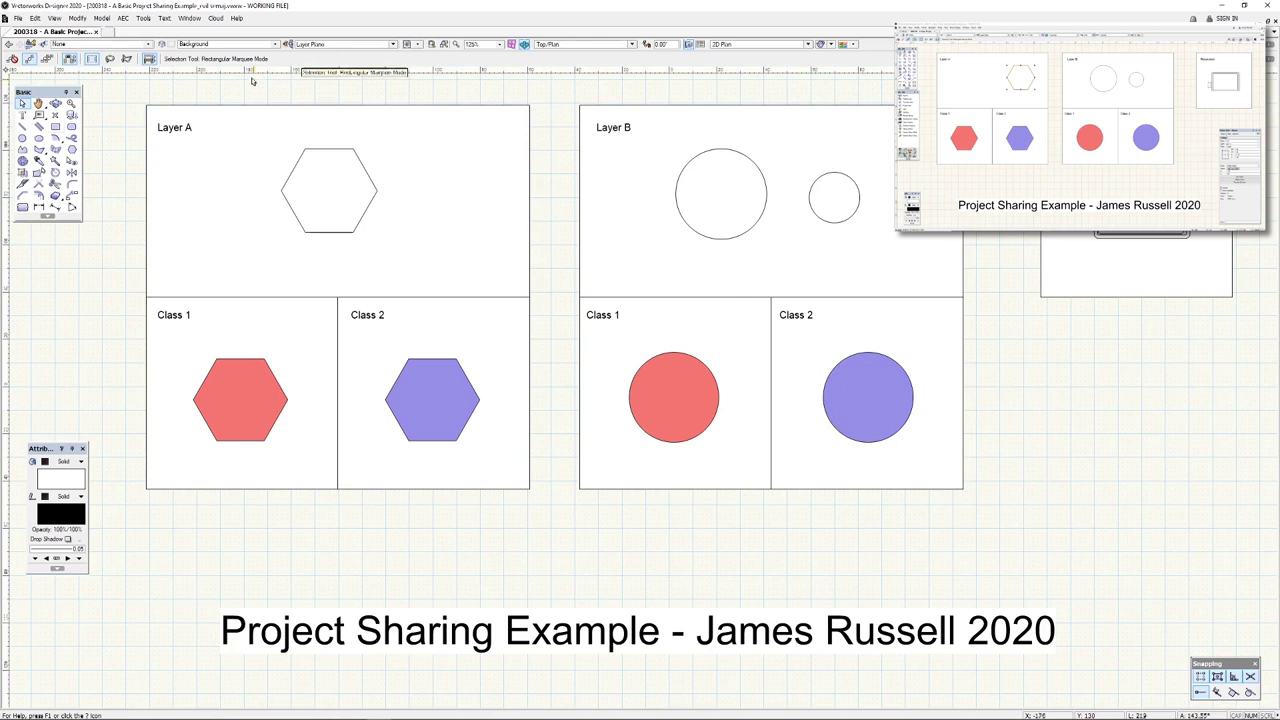
Refresh the administrator's Working File with the committed change and deselect the hexagon in the second user's Working File
click(30, 44)
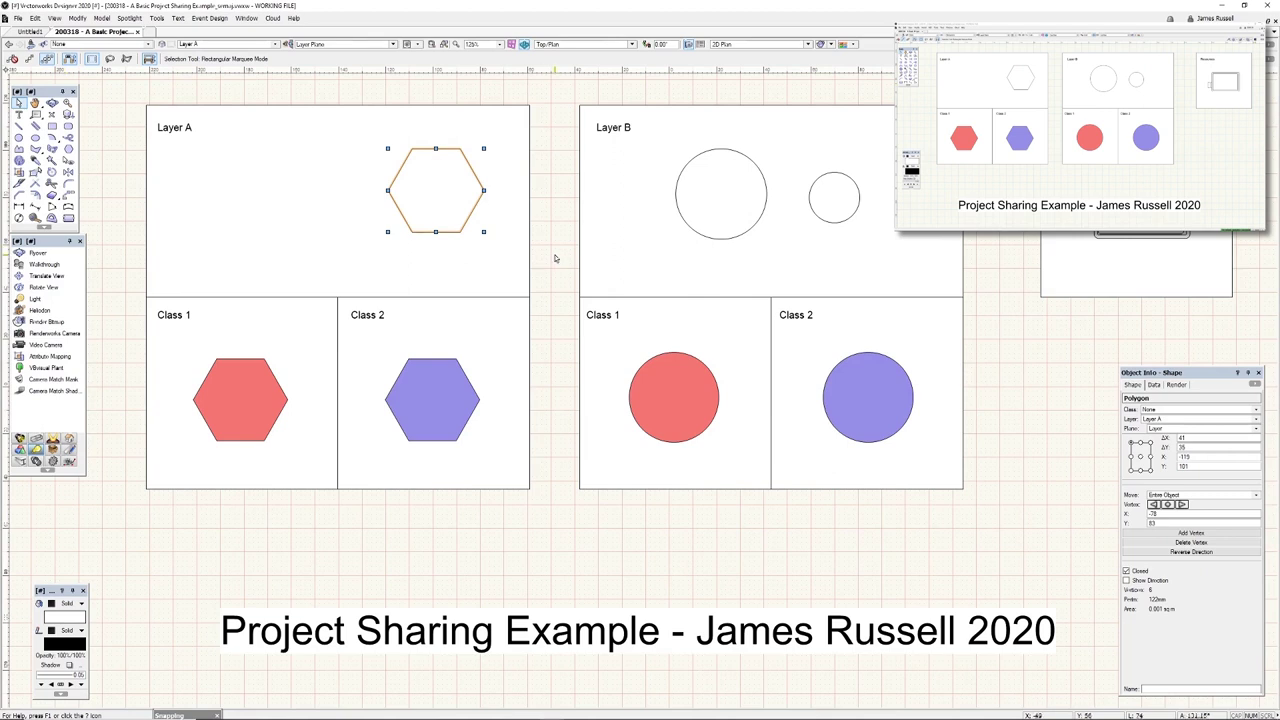
click(552, 257)
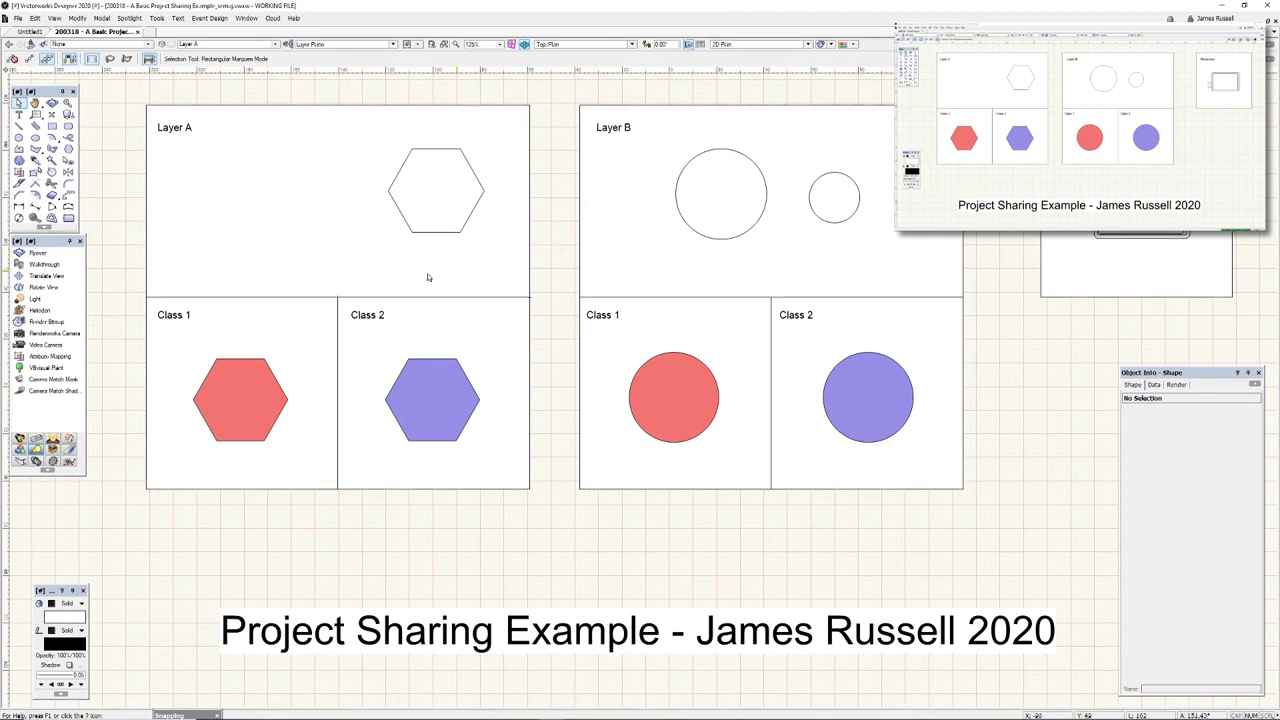
Try to move the red Class 1 hexagon on Layer A, declining the object check-out, and deselect it
mouse_move(258, 398)
drag(258, 398, 282, 378)
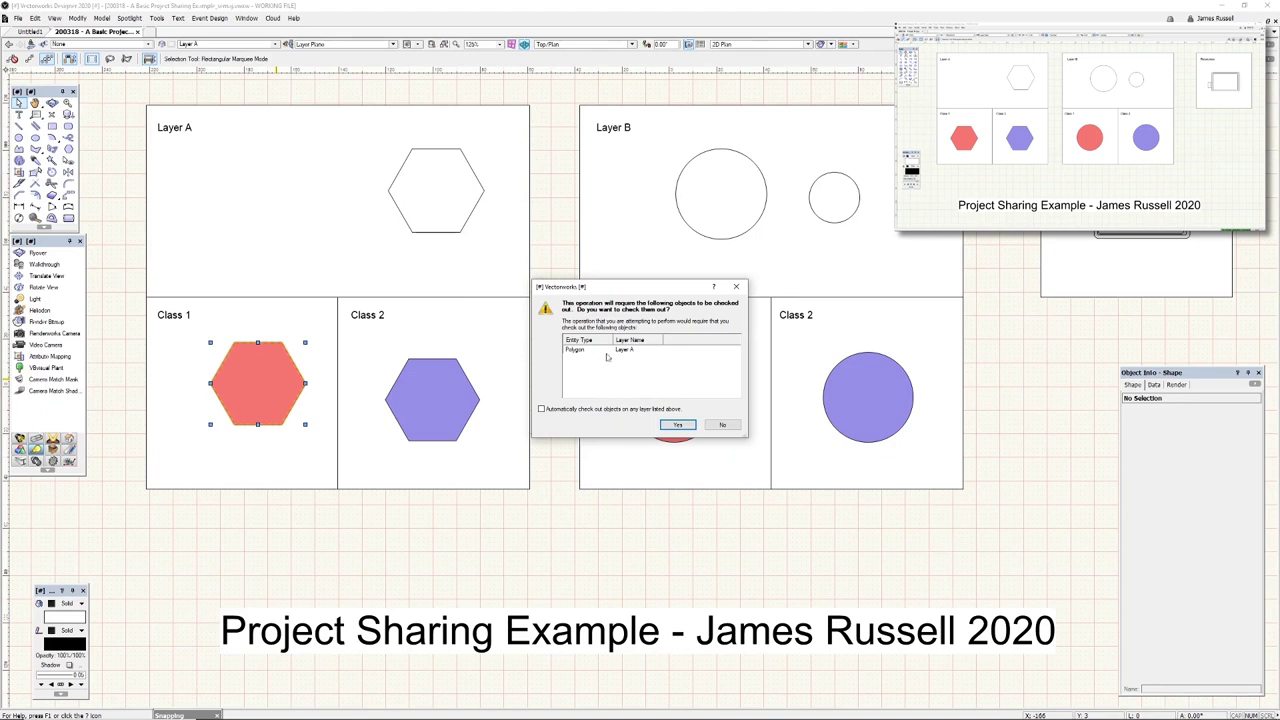
click(724, 427)
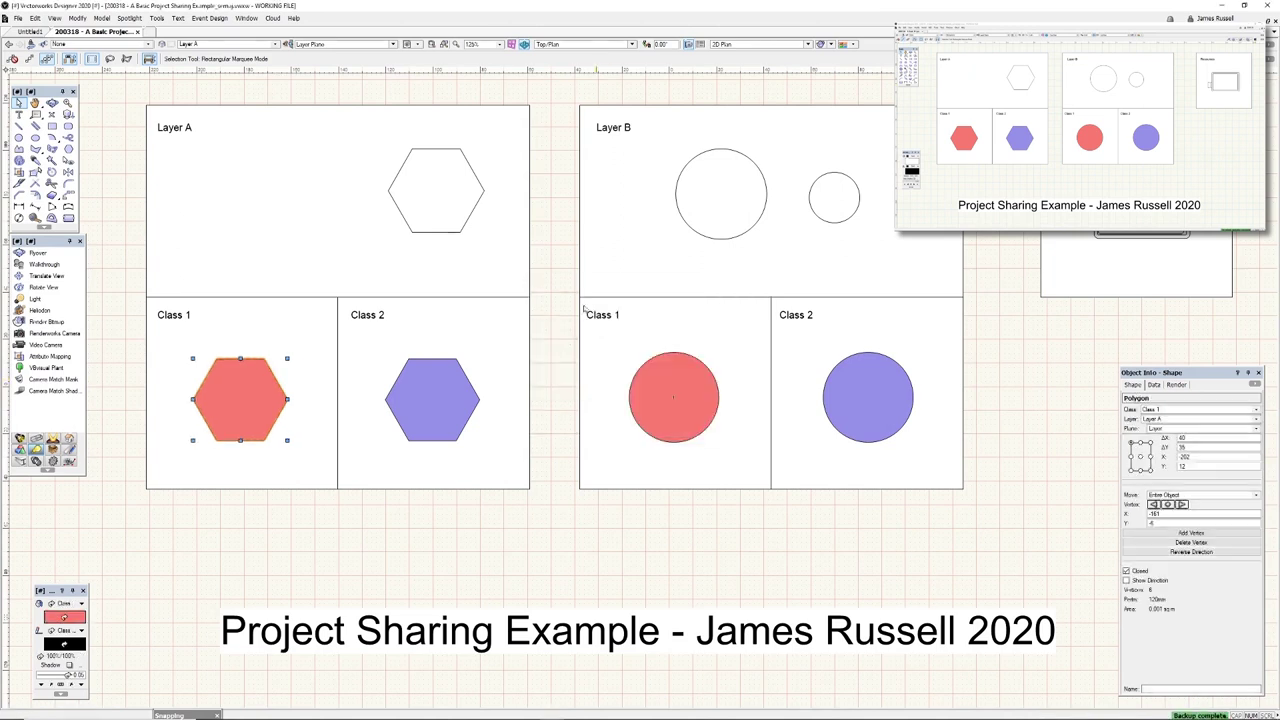
click(285, 352)
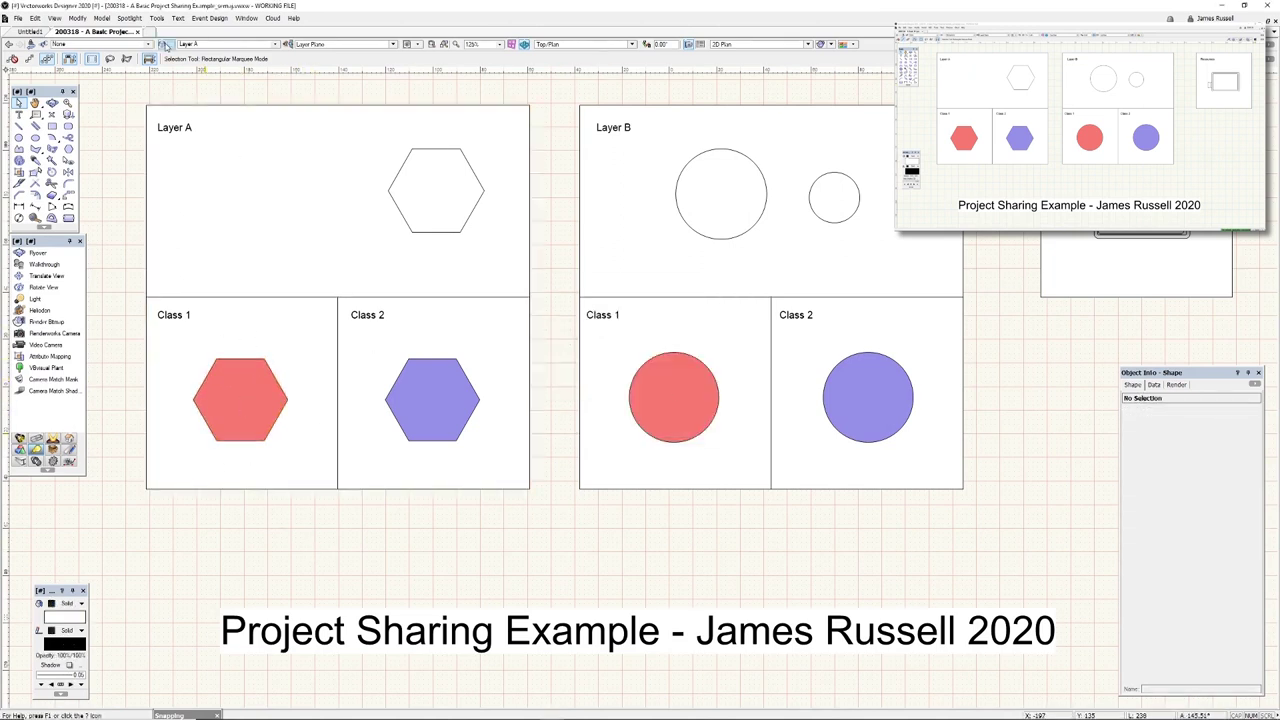
Check out the entire Layer A with the comment "Because I'm doing a Demo with Layer A"
click(166, 44)
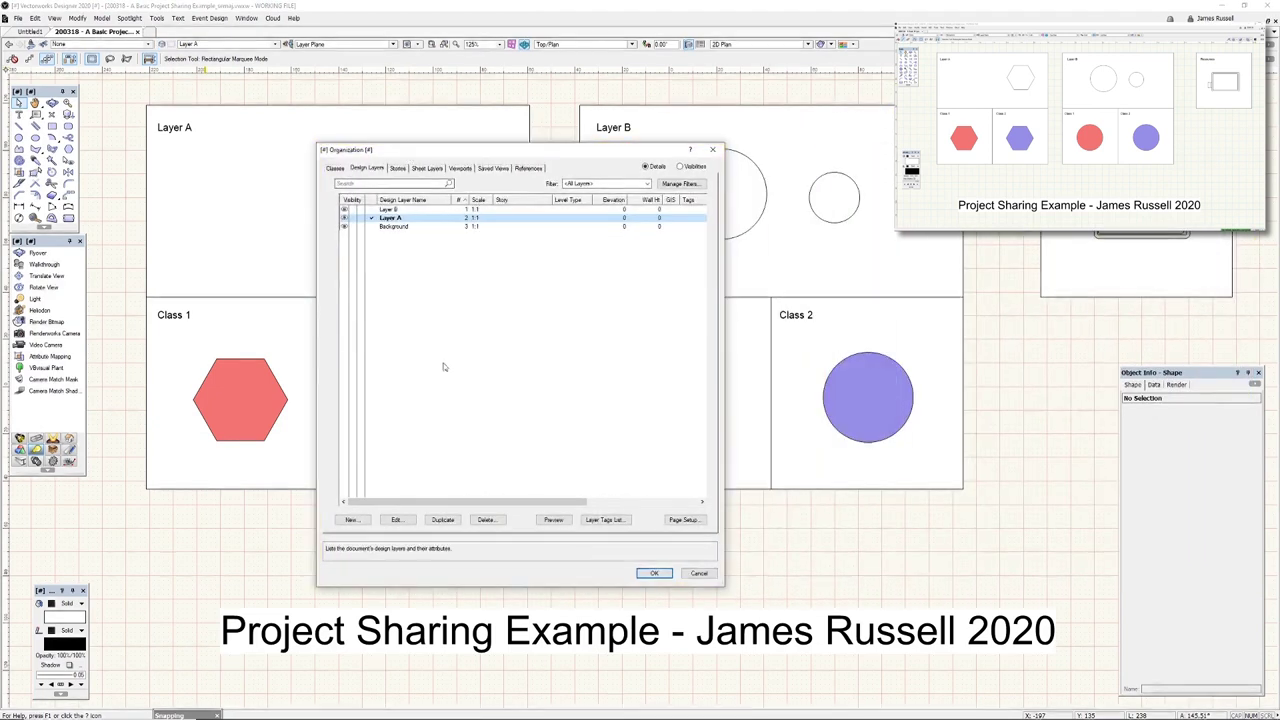
right_click(404, 220)
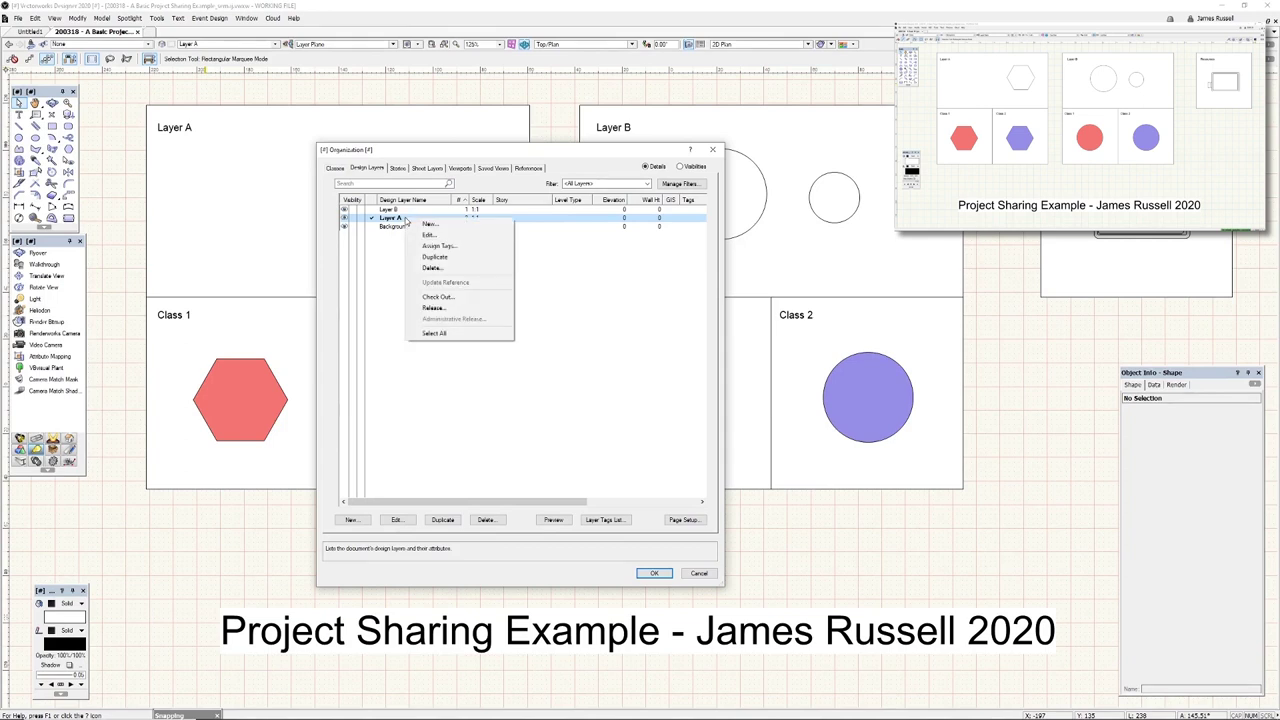
click(435, 298)
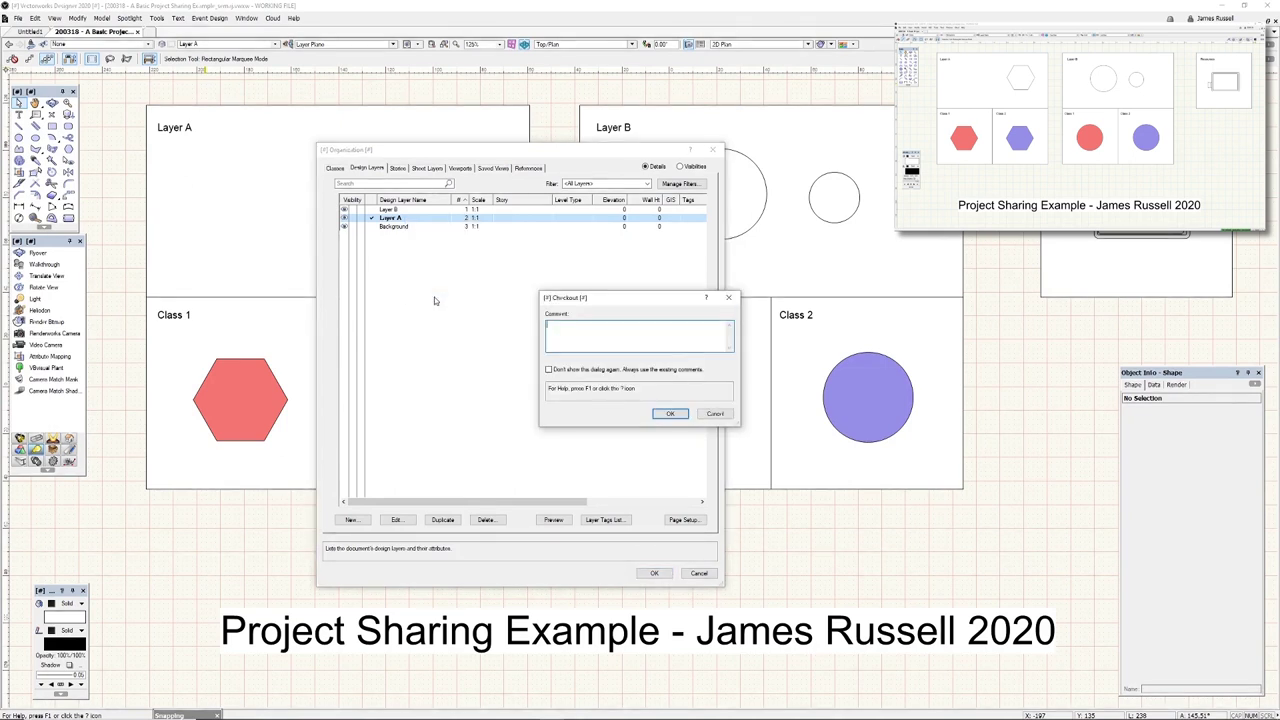
text(Be)
click(671, 414)
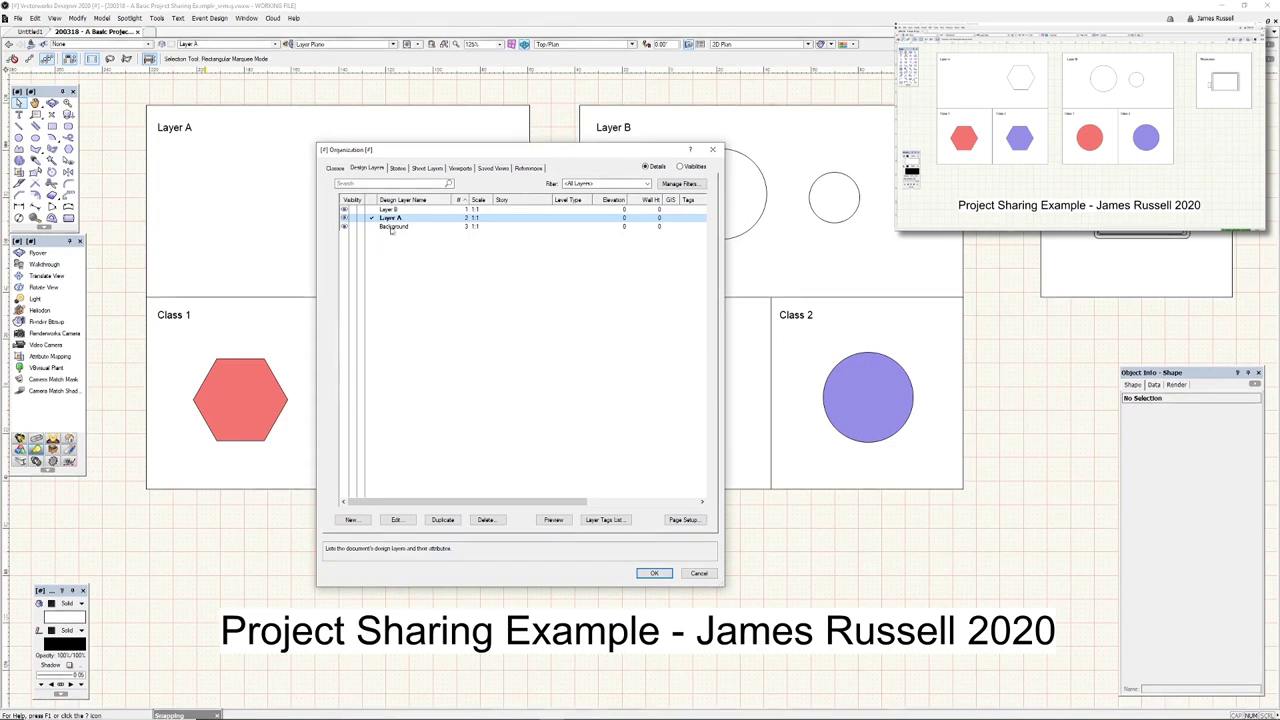
click(647, 573)
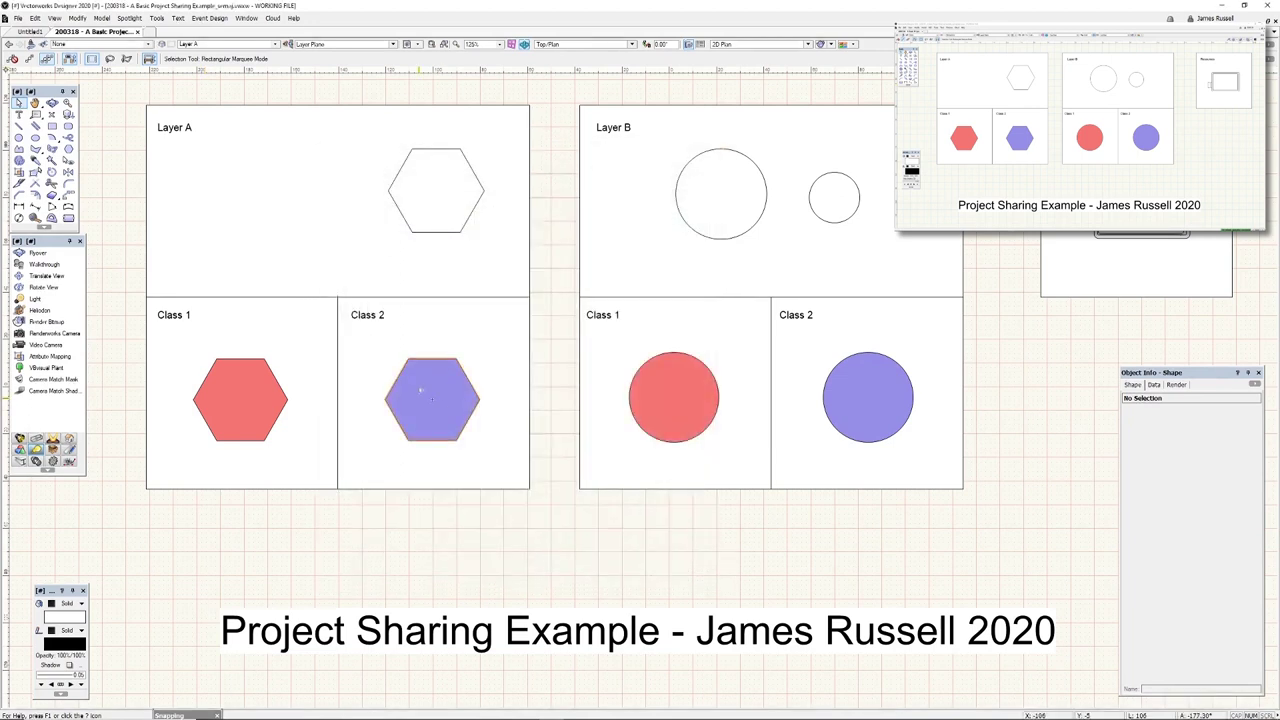
On Layer A, move the Class 2 label down, the red hexagon up and right, the Class 1 label slightly down-right, and the purple hexagon down
drag(367, 315, 367, 344)
drag(243, 403, 279, 383)
drag(184, 334, 186, 337)
drag(443, 414, 444, 440)
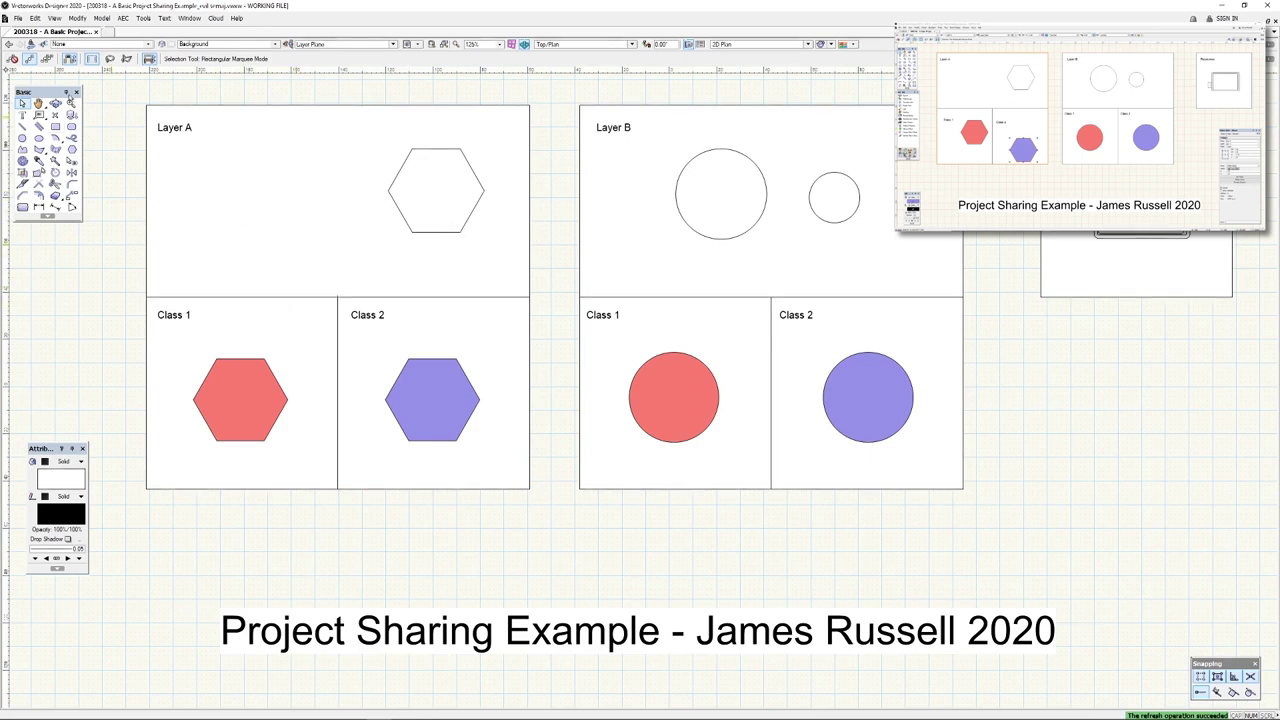
In the administrator's session, review Layer A's check-out details in Project Sharing, enlarging the dialog and widening the Comment column to read it fully
click(18, 22)
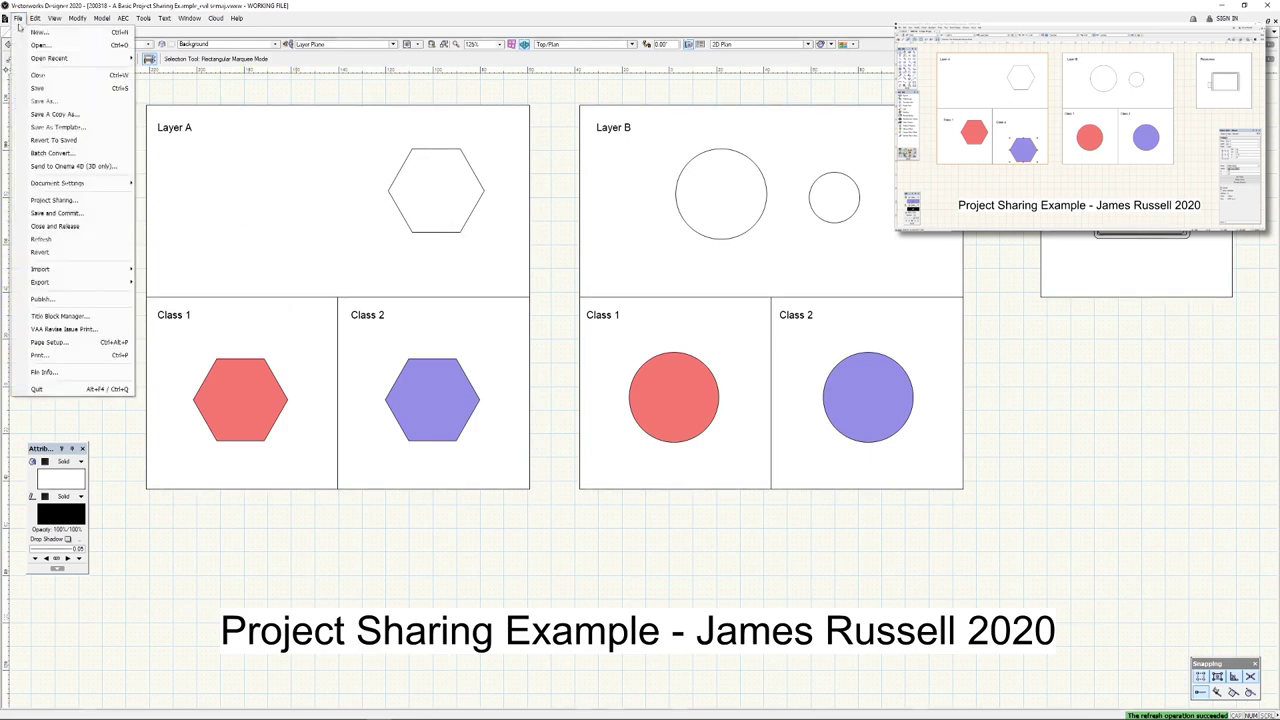
click(55, 200)
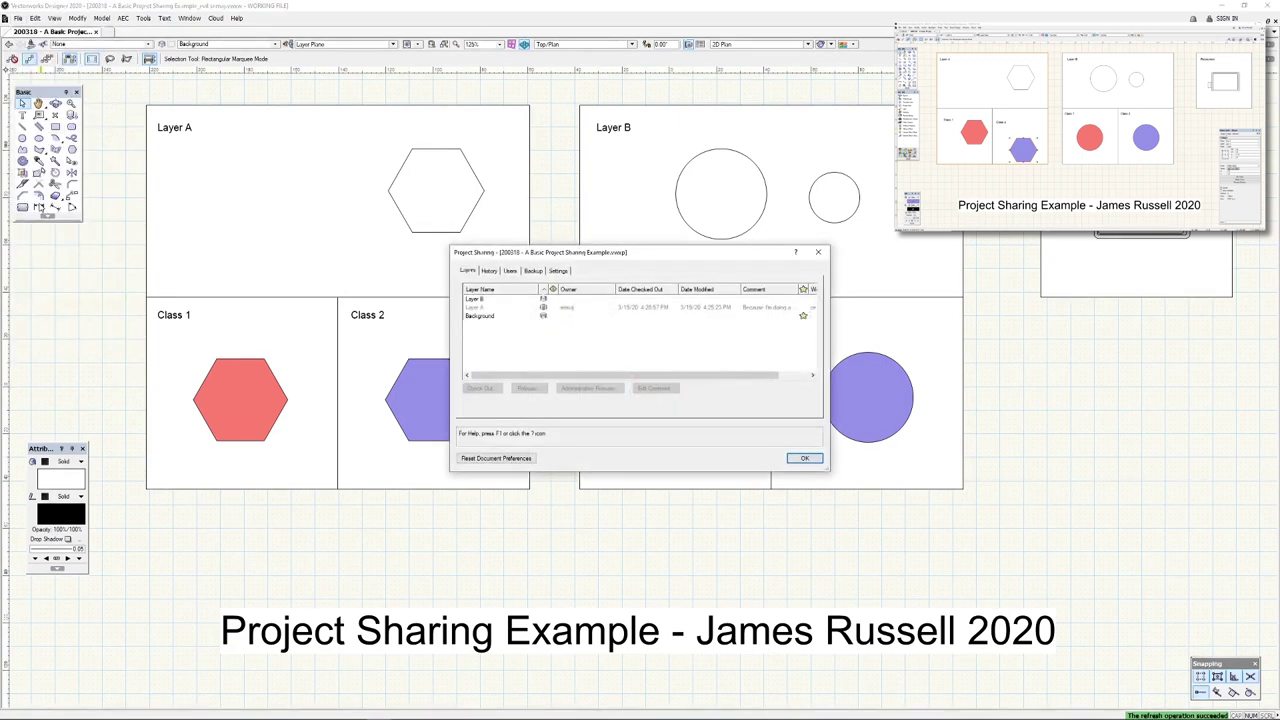
drag(557, 260, 442, 175)
drag(712, 383, 984, 436)
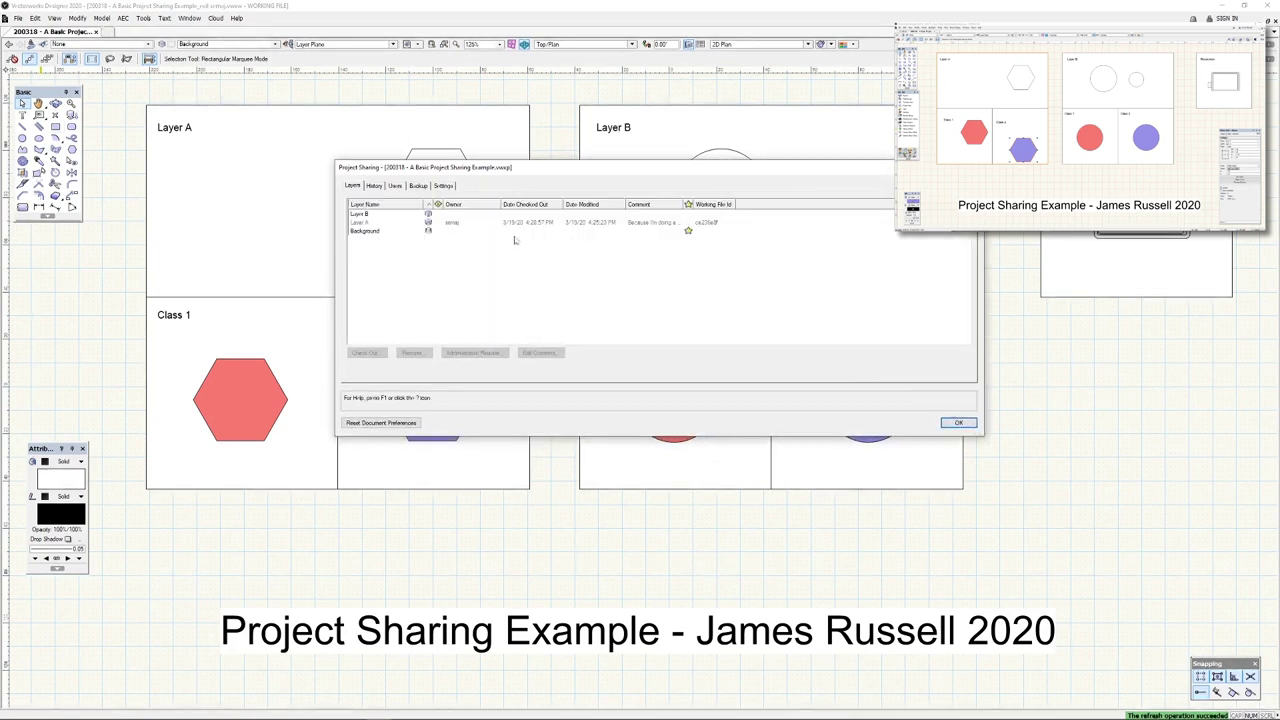
click(369, 224)
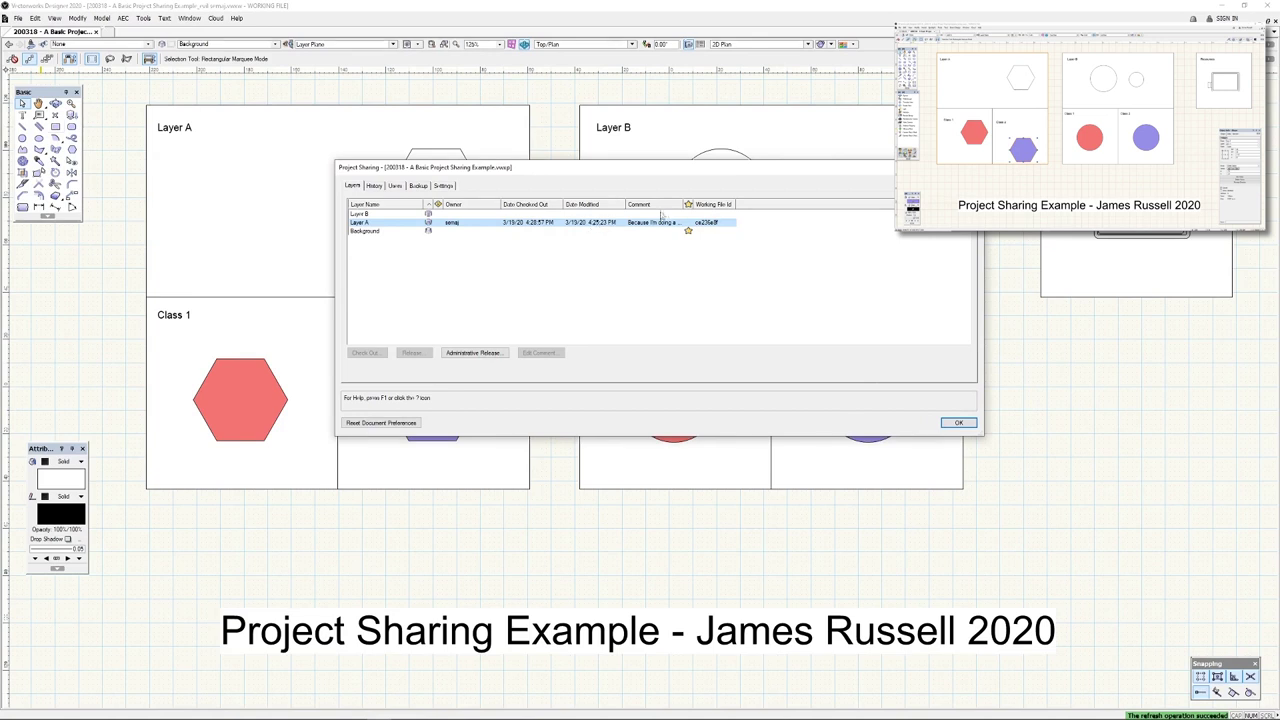
drag(686, 204, 750, 204)
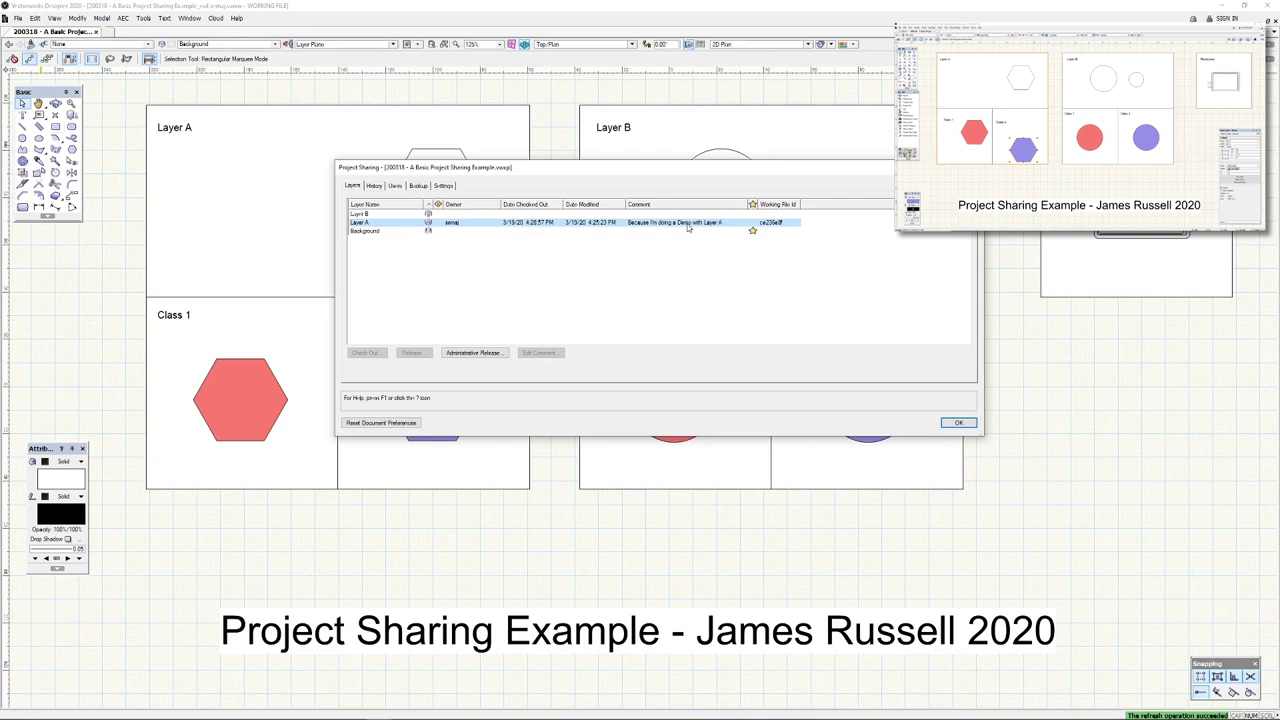
click(958, 422)
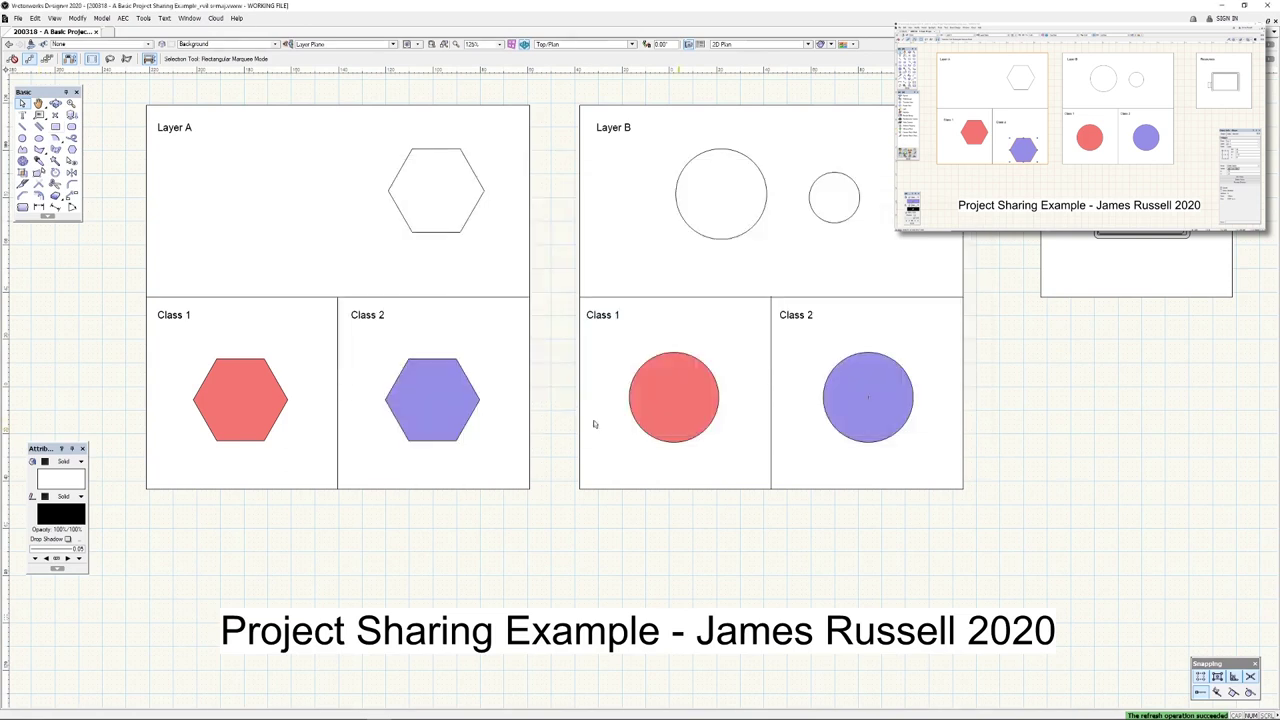
In the administrator's Working File, activate Layer A and try to move the purple Class 2 hexagon up and right
click(242, 45)
click(220, 97)
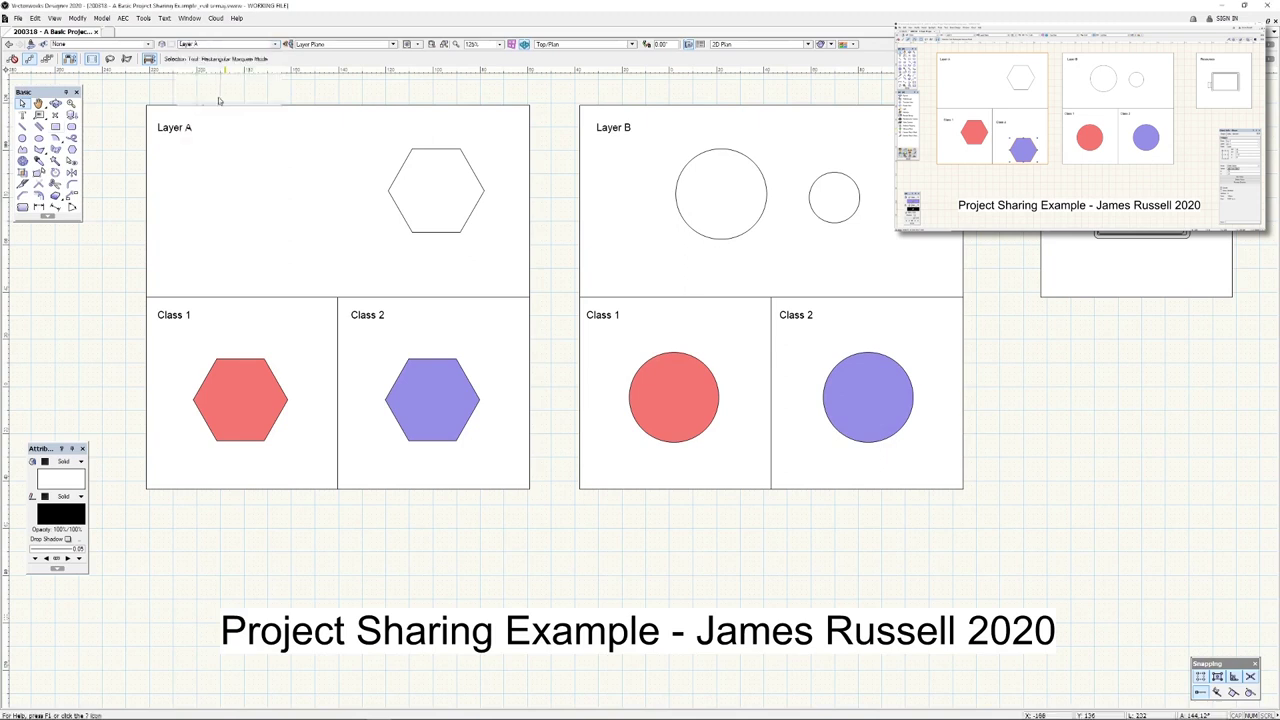
click(210, 45)
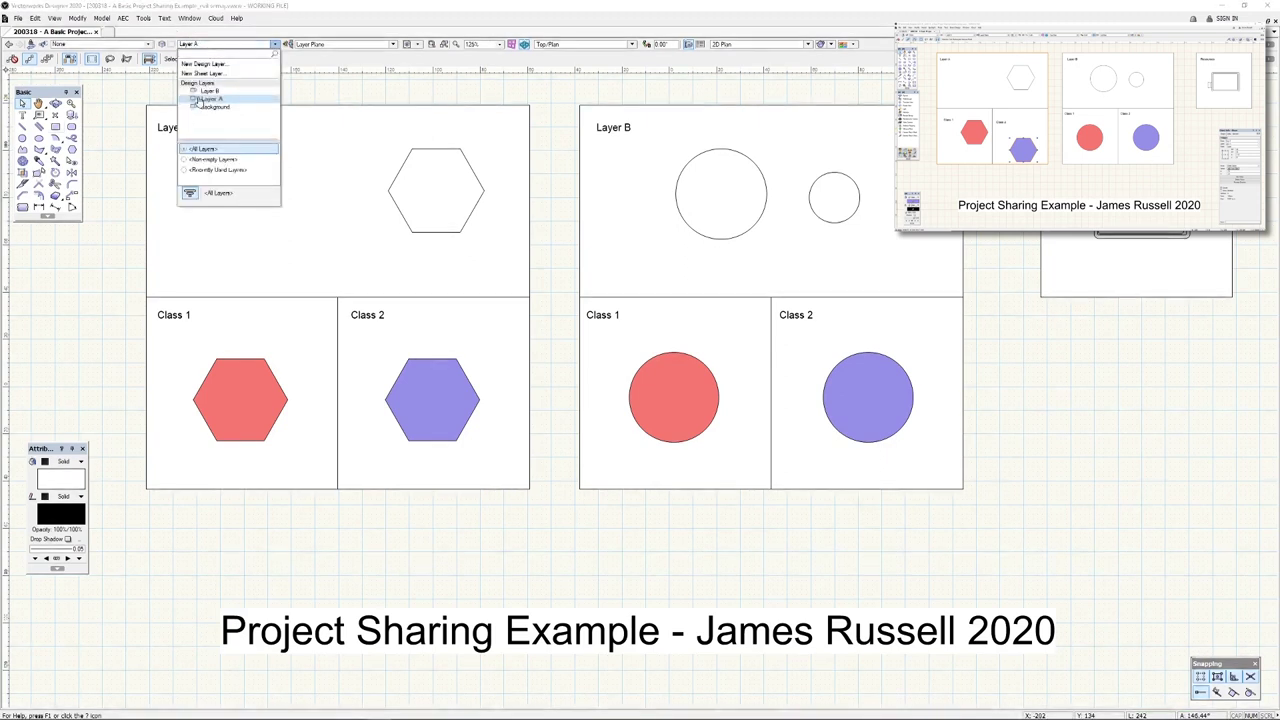
click(205, 148)
drag(430, 398, 455, 385)
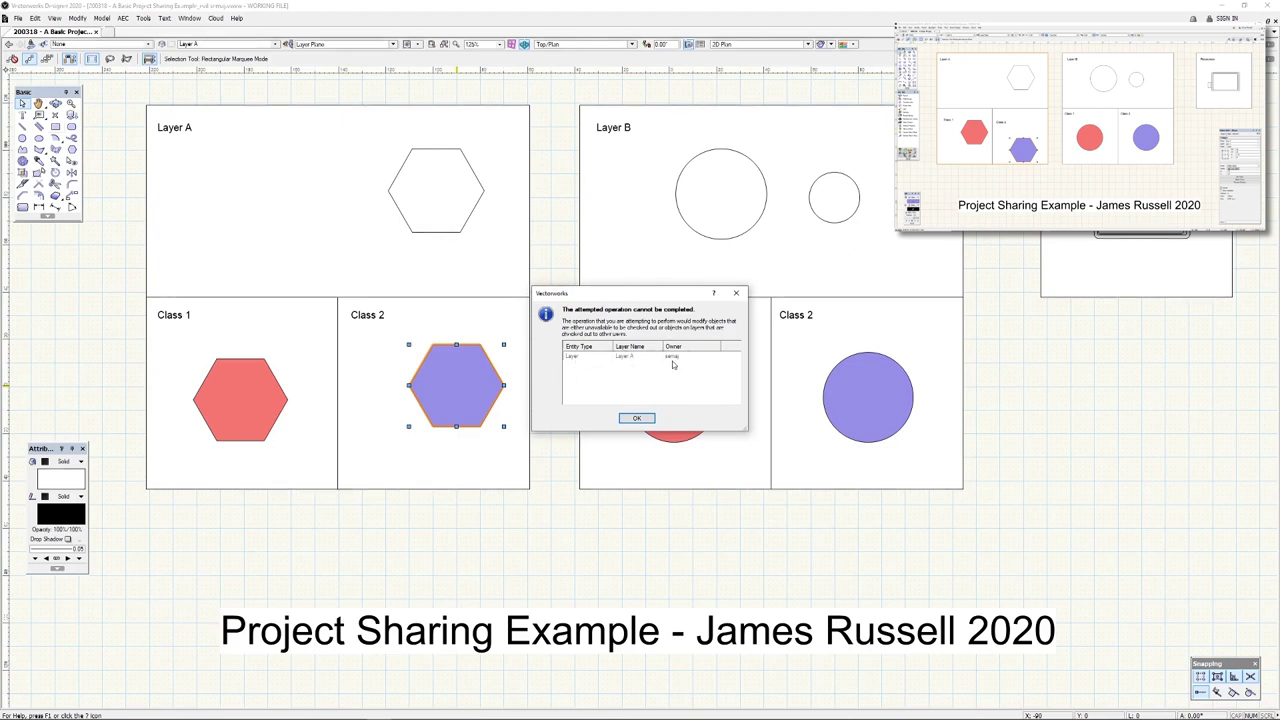
click(636, 418)
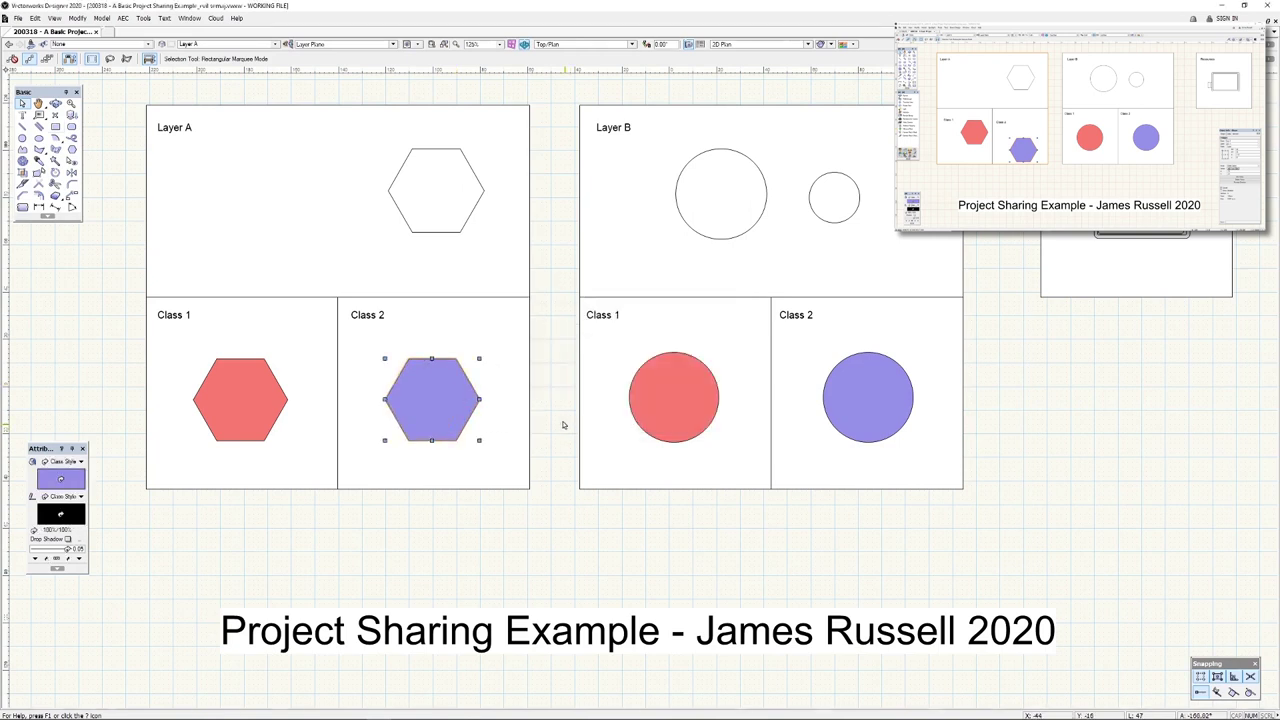
click(563, 425)
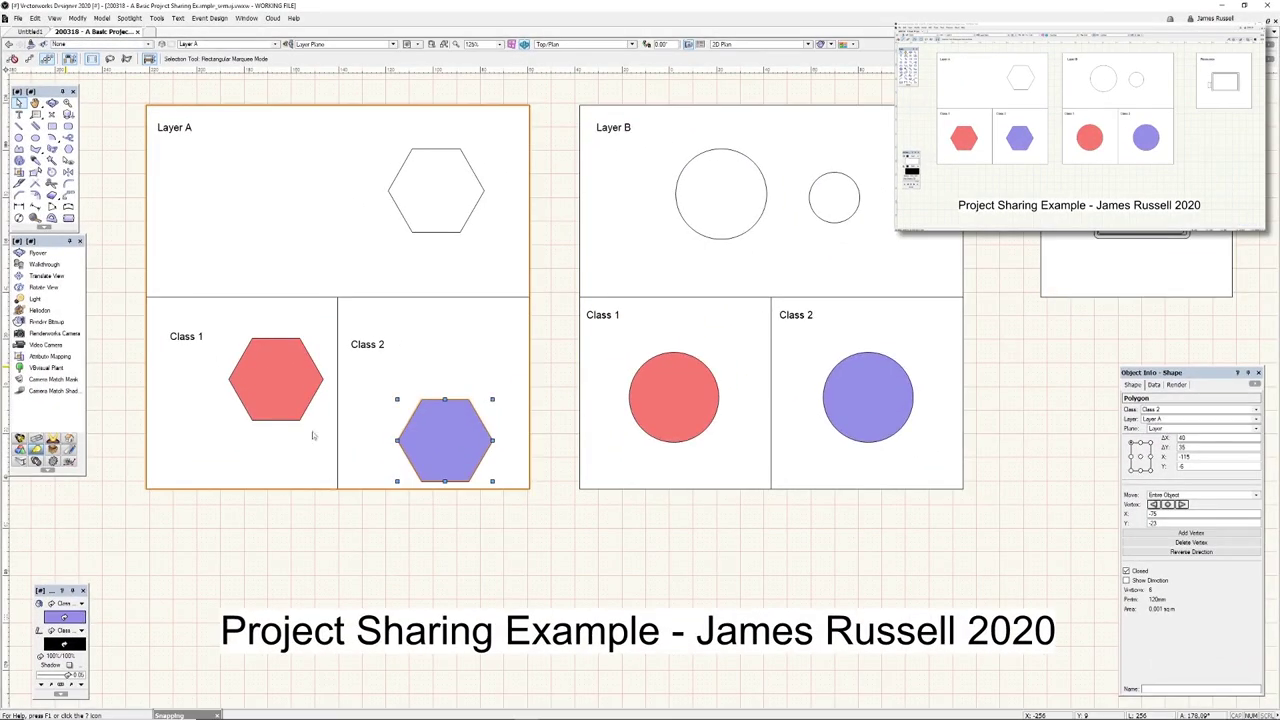
In the second user's Working File, save and commit the Layer A changes with the existing comment and automatic release turned off
click(18, 18)
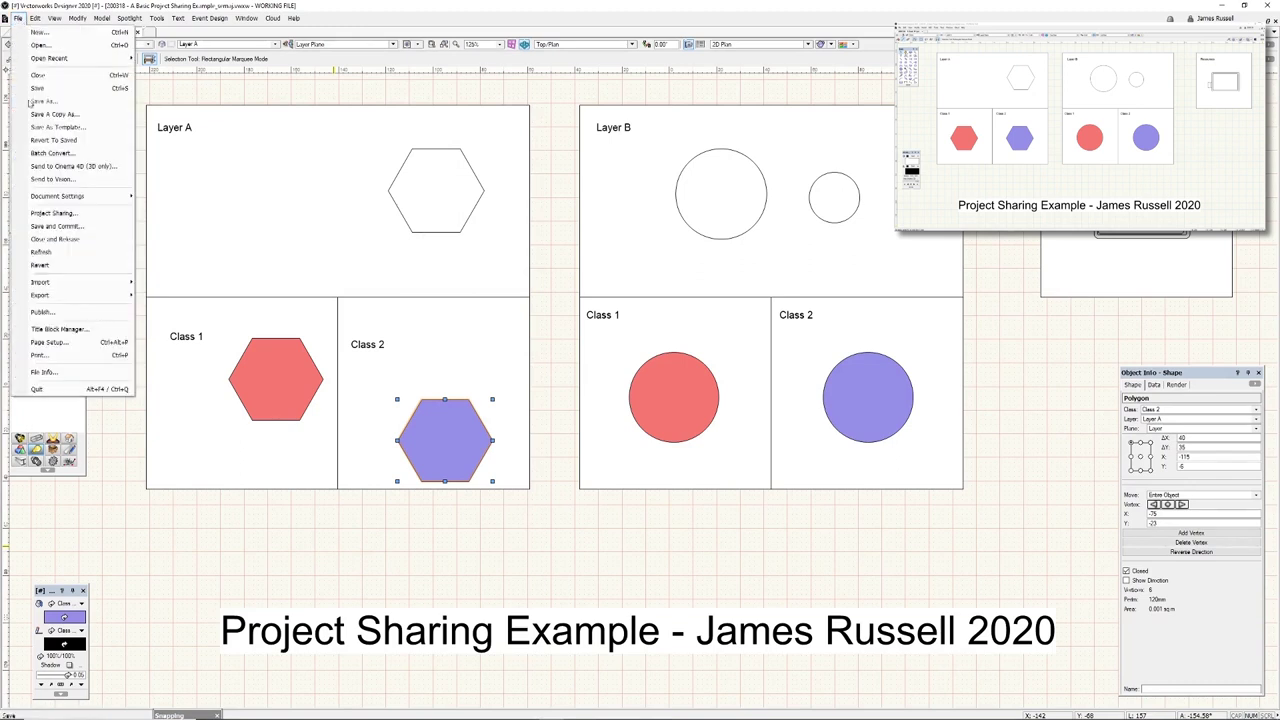
click(66, 228)
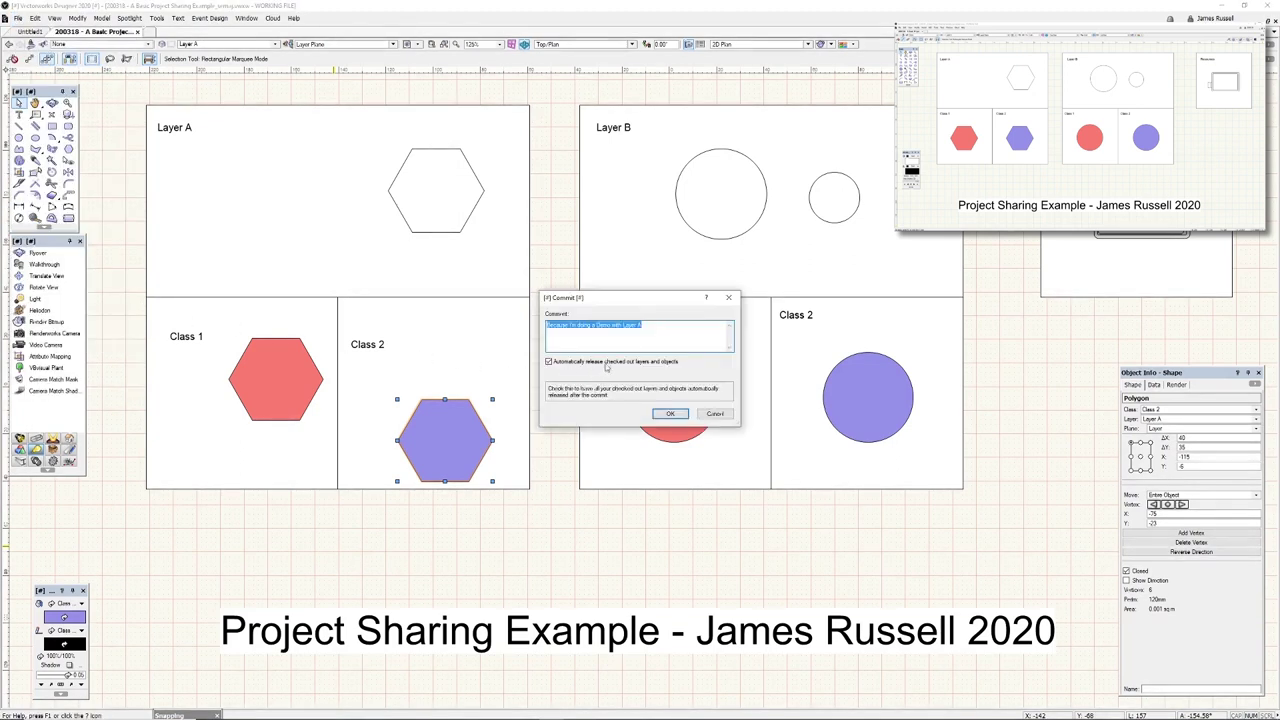
click(591, 364)
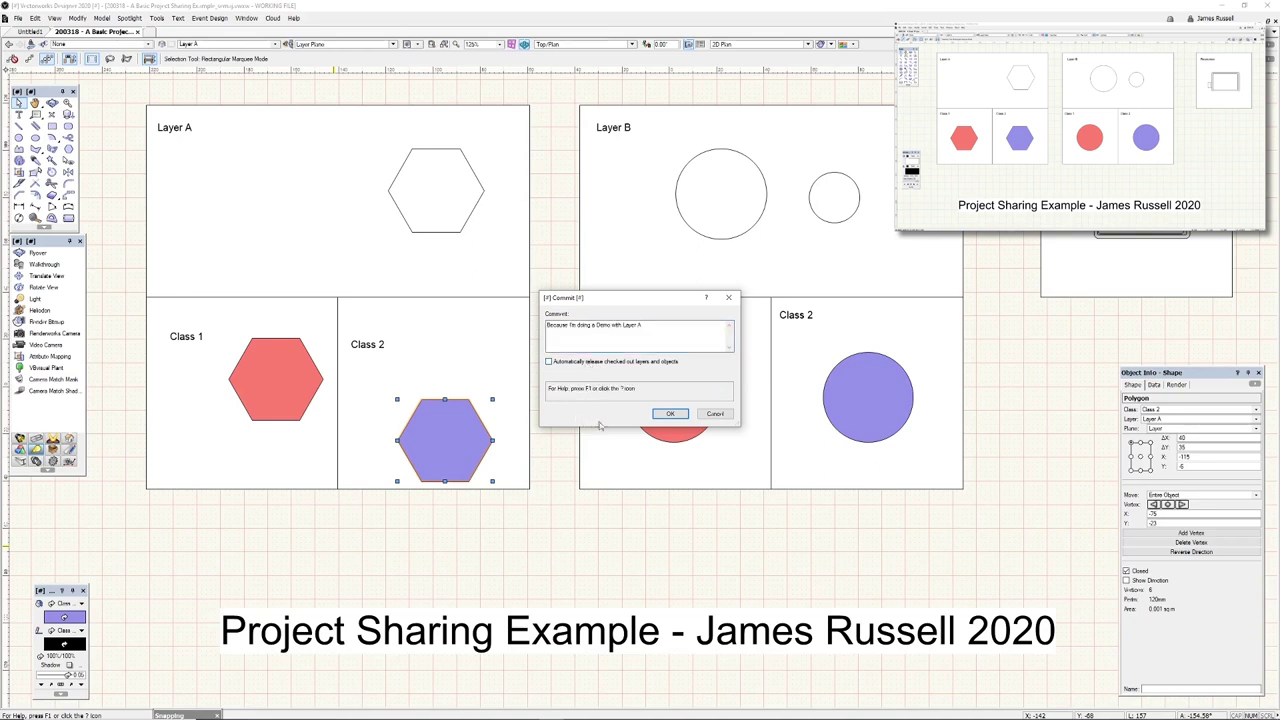
click(671, 414)
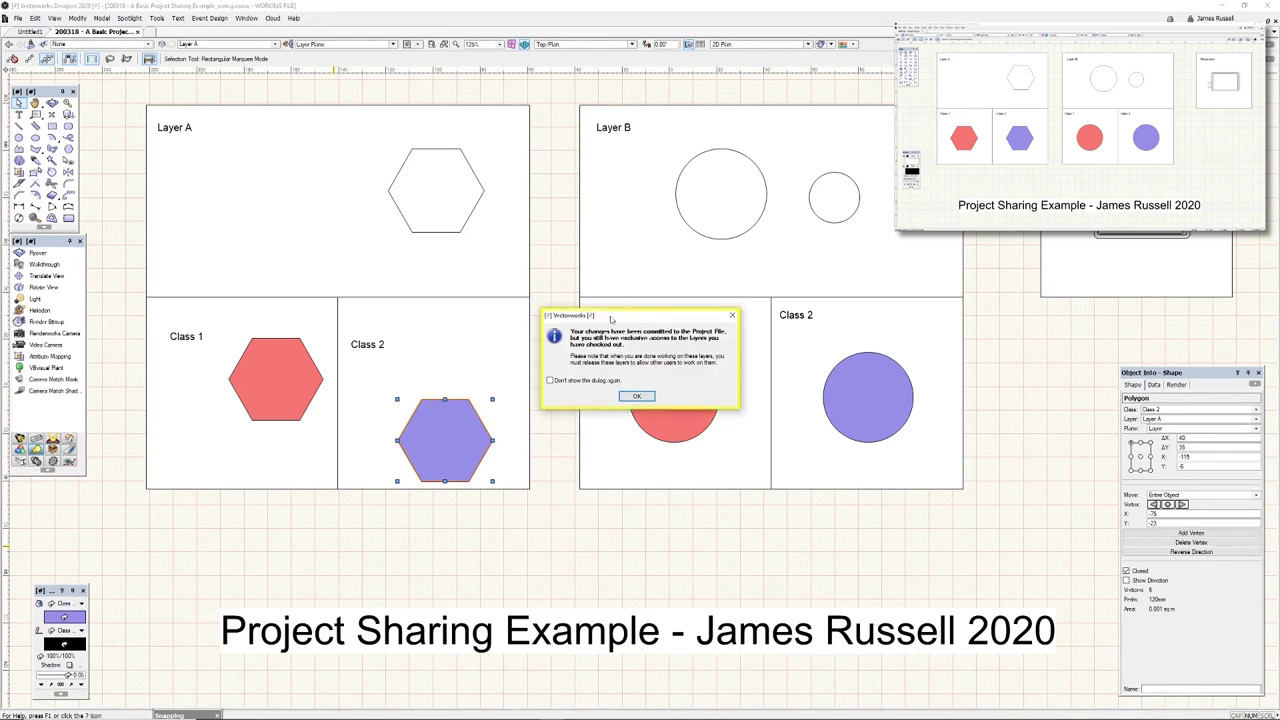
click(638, 397)
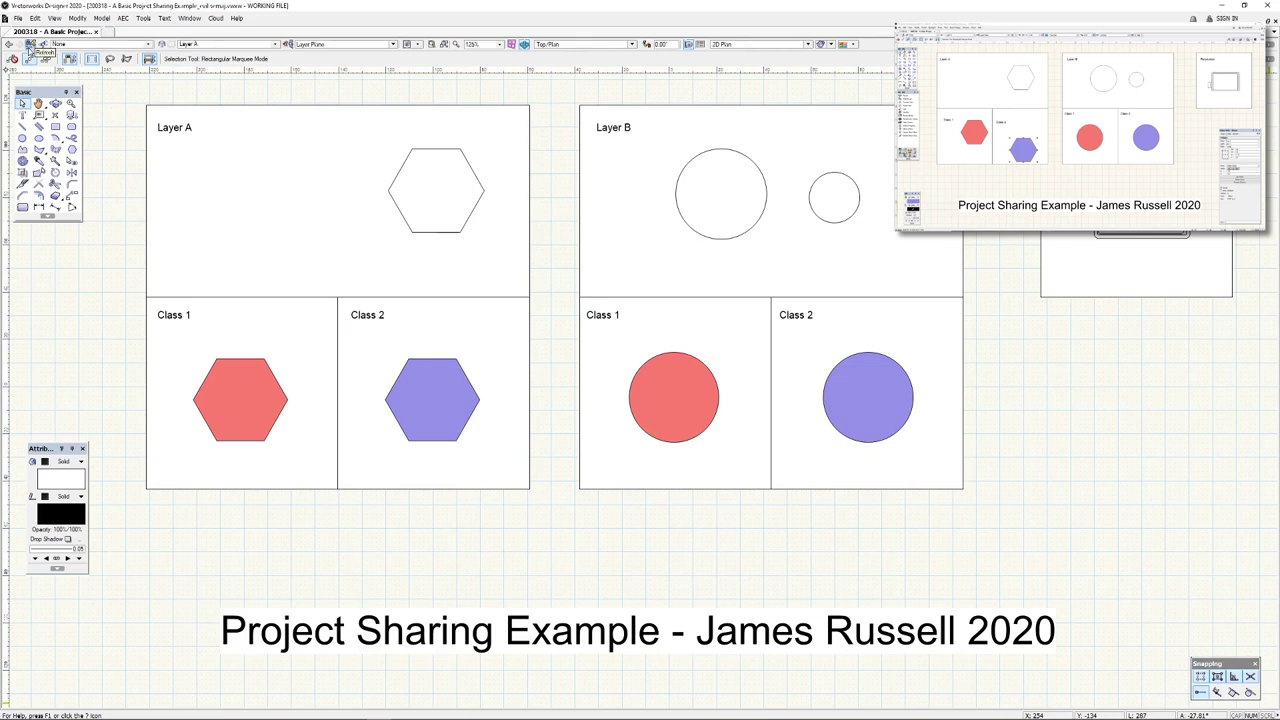
Refresh the administrator's Working File and check out the entire Layer B there without a comment
click(30, 46)
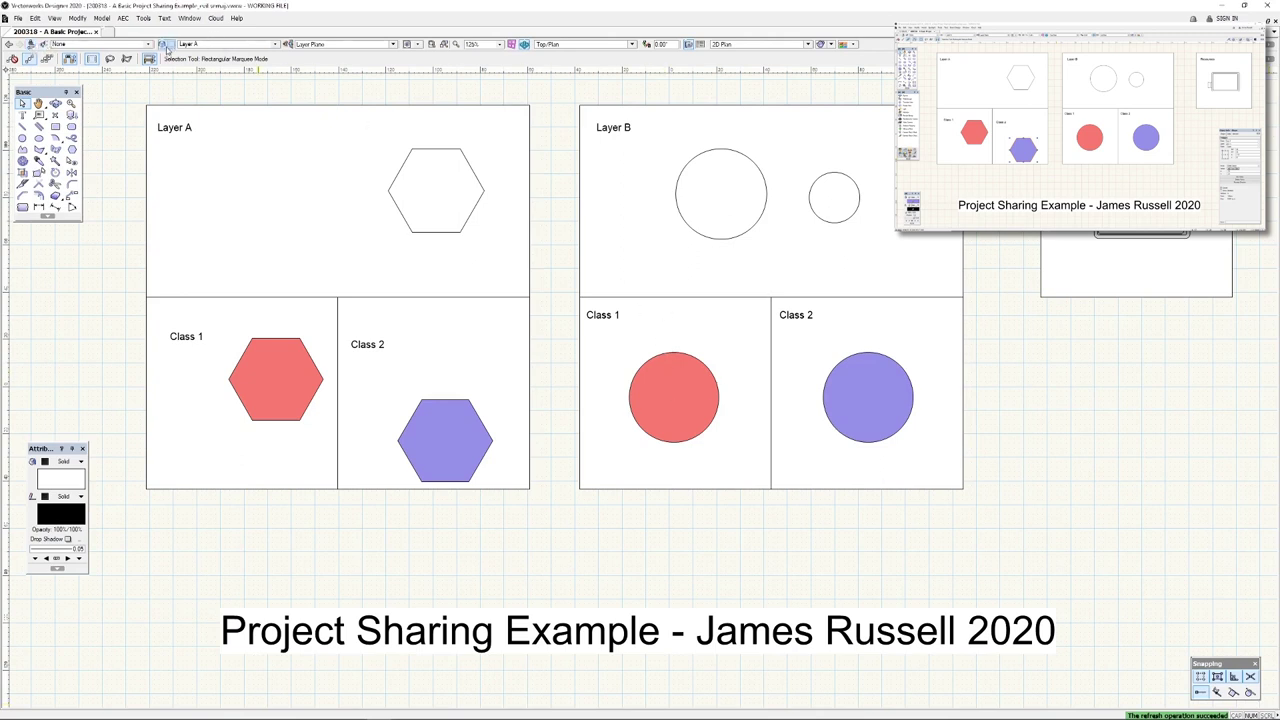
key(ctrl+shift+o)
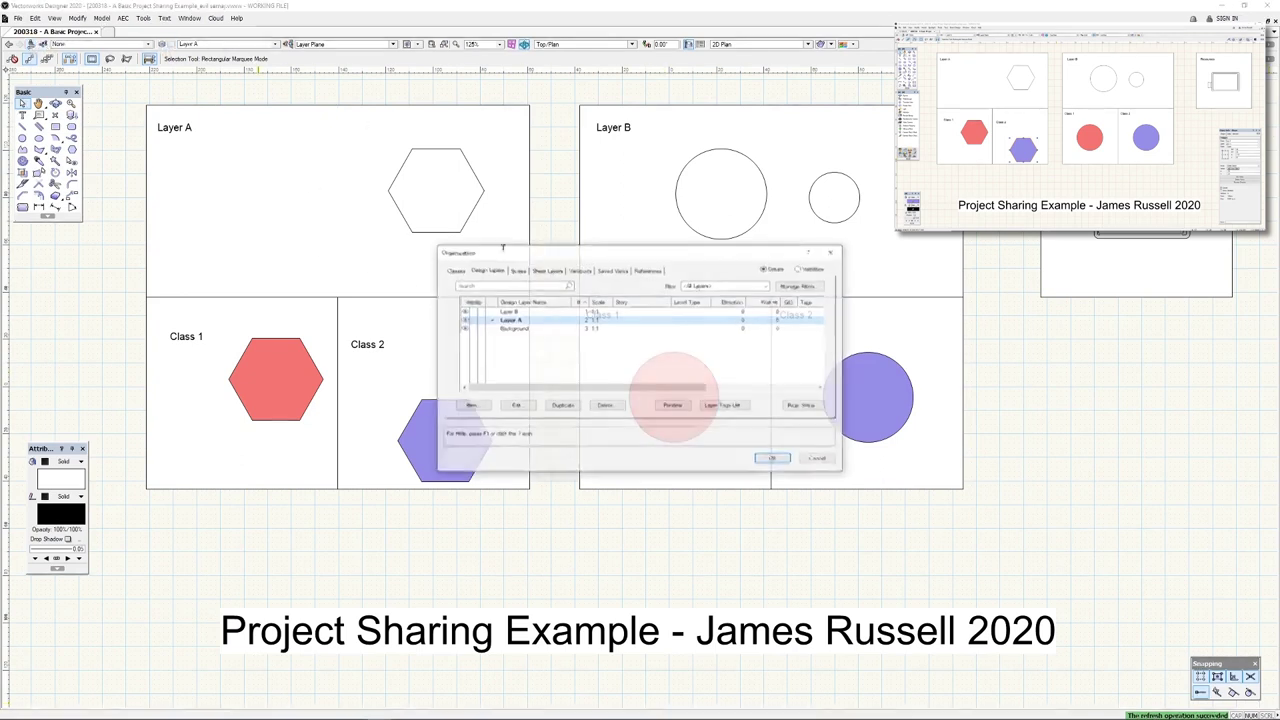
right_click(515, 318)
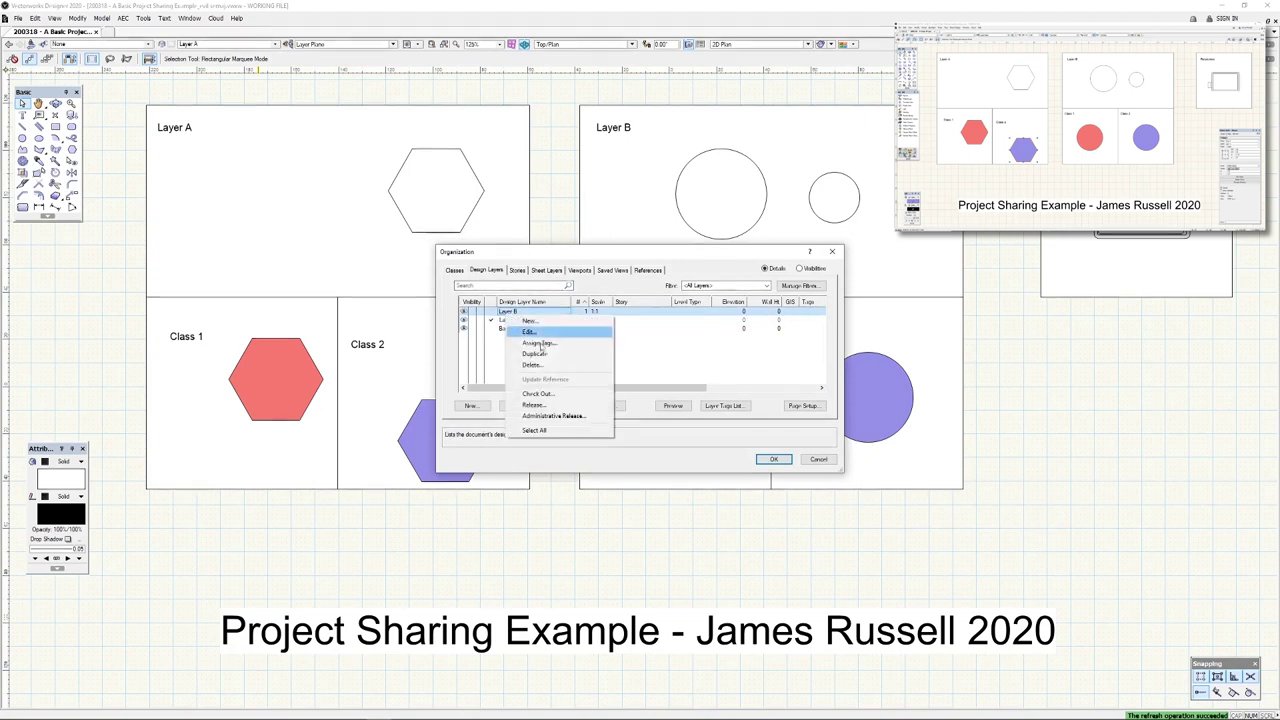
click(542, 396)
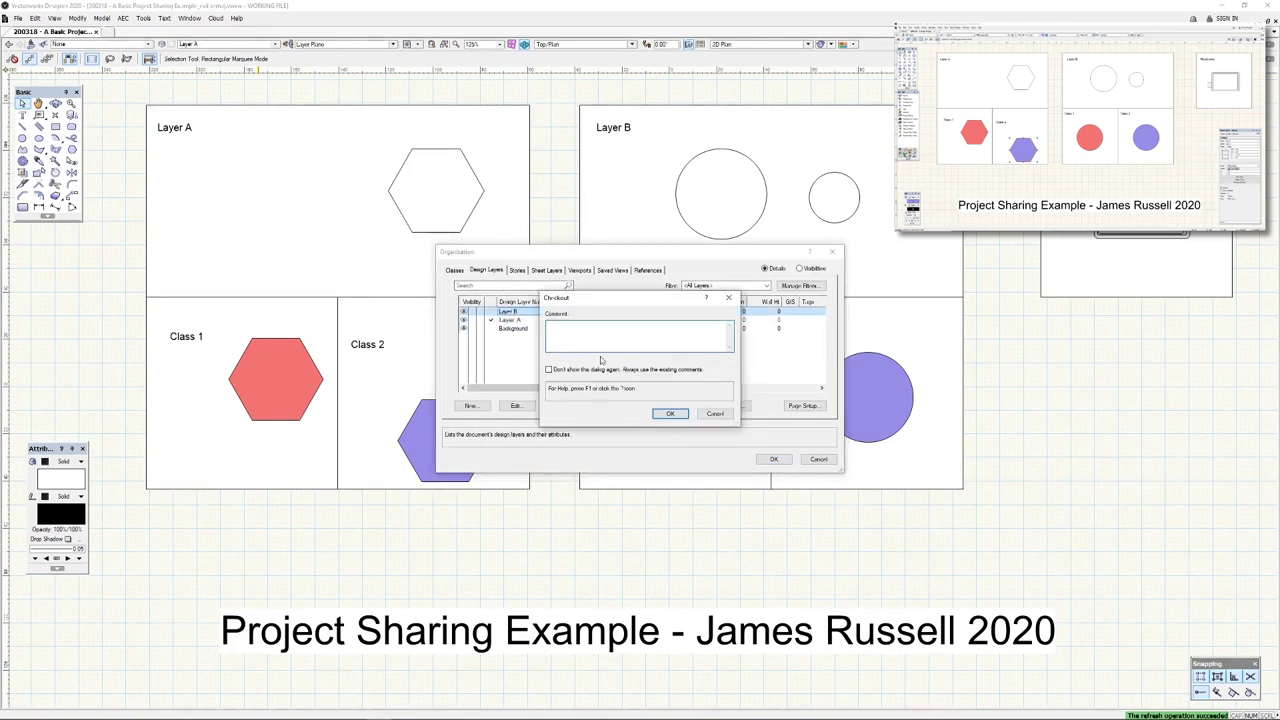
click(674, 414)
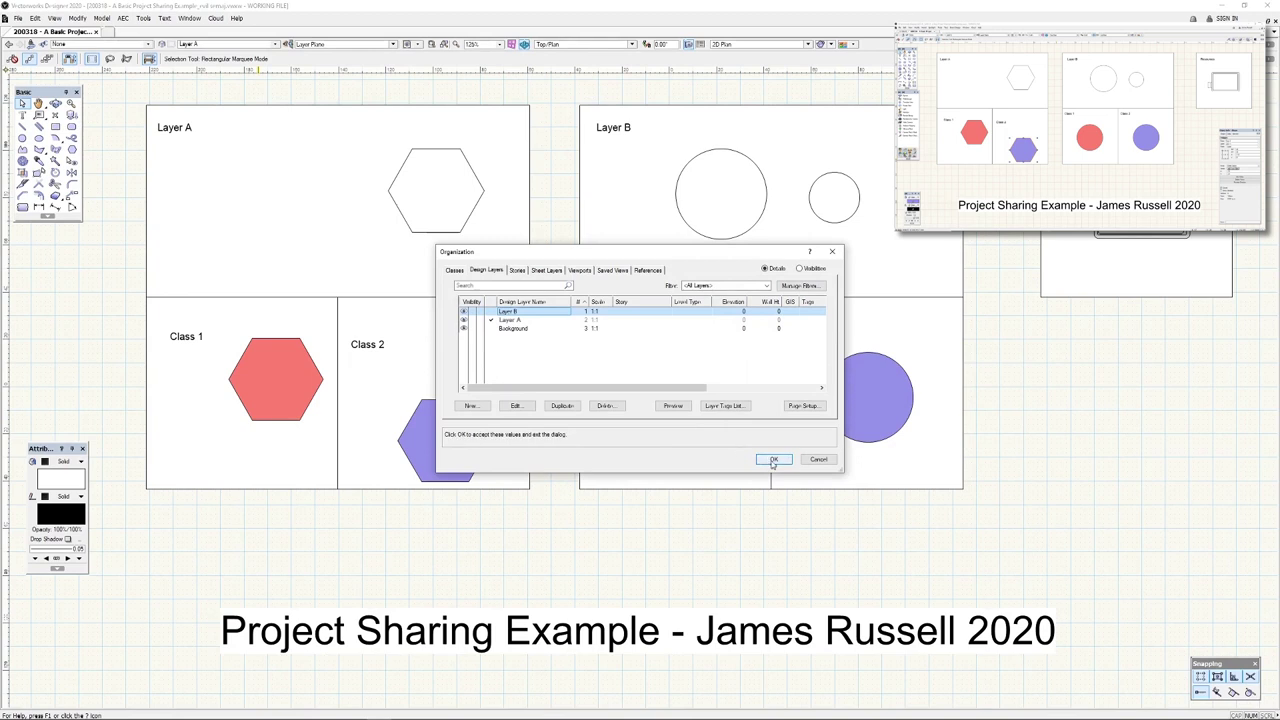
click(770, 459)
Activate Layer B and move its red circle up-right, purple circle down-left, small circle right, and large white circle down-right
right_click(678, 390)
click(690, 390)
drag(688, 387, 710, 370)
drag(883, 387, 850, 429)
drag(834, 218, 879, 214)
drag(700, 234, 723, 258)
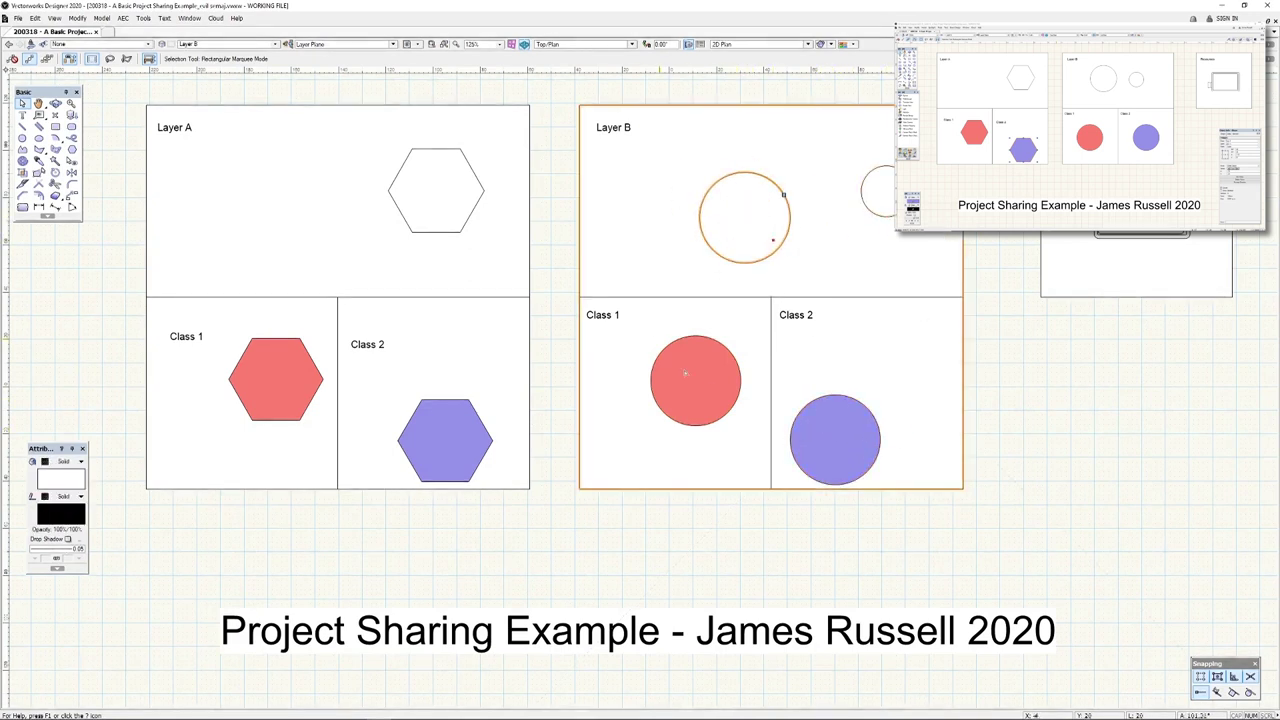
Save and commit the Layer B changes, and refresh the second user's Working File with them
click(18, 18)
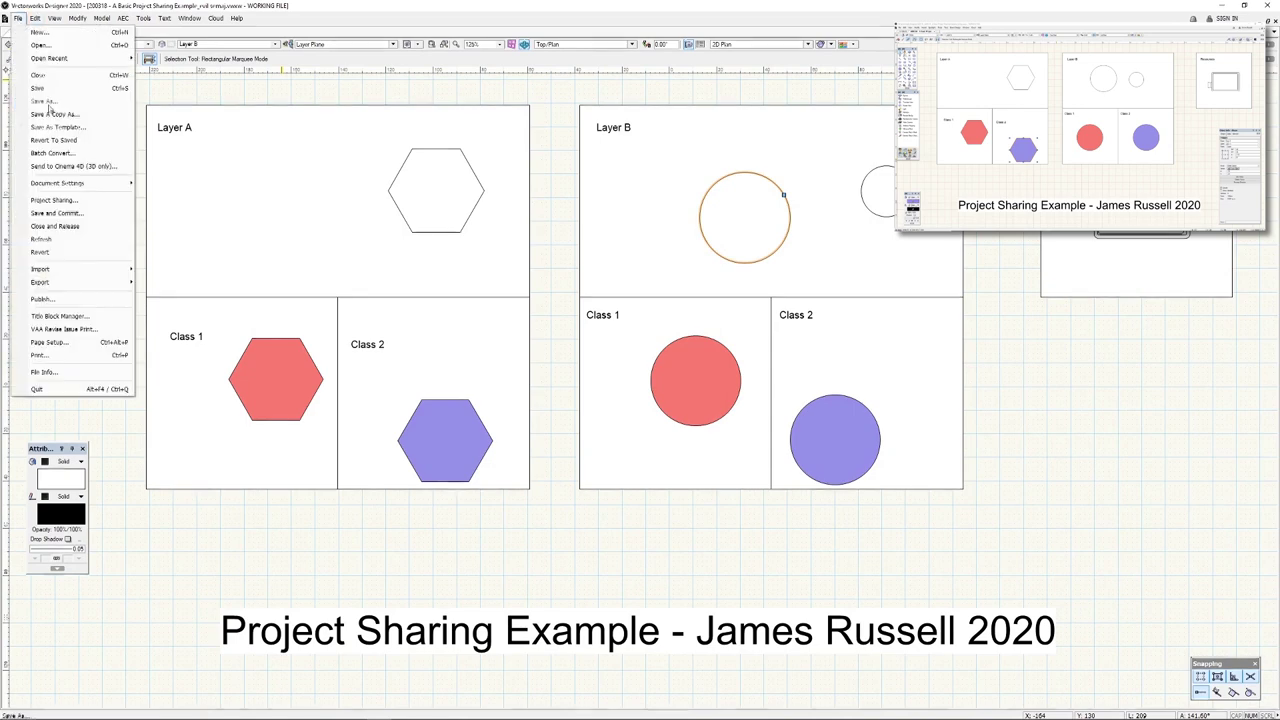
click(61, 214)
click(702, 422)
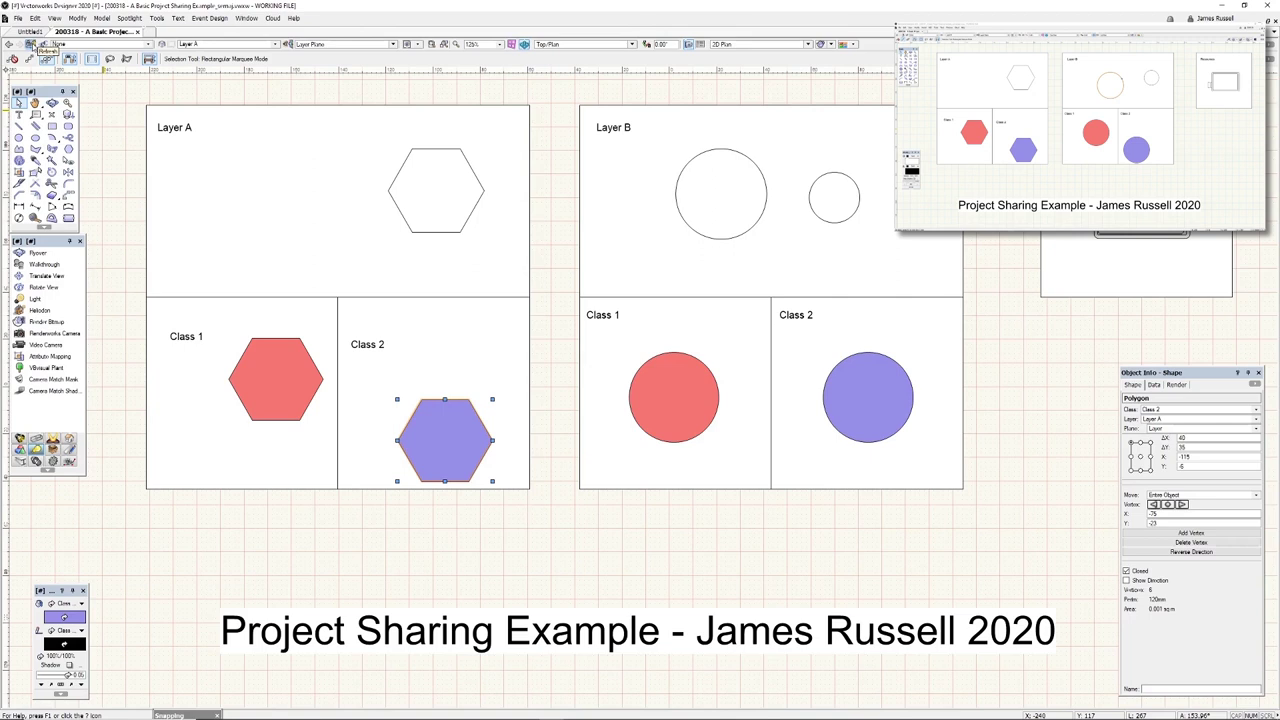
click(31, 45)
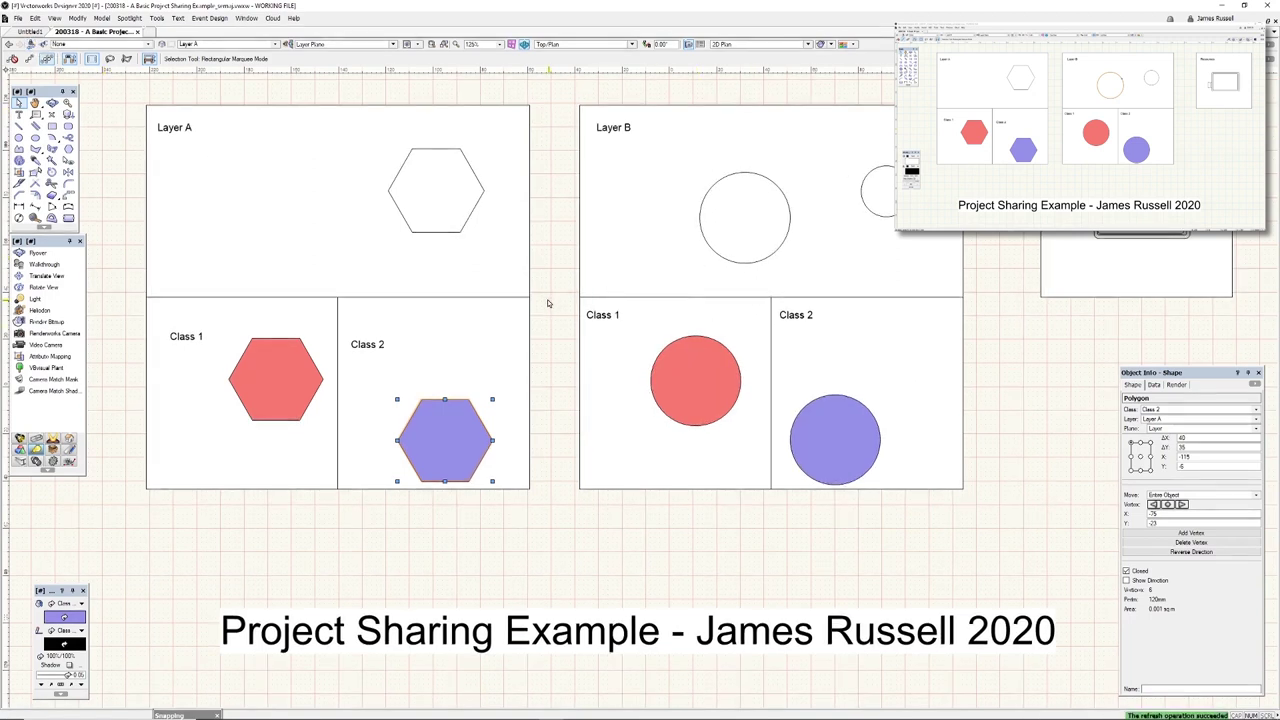
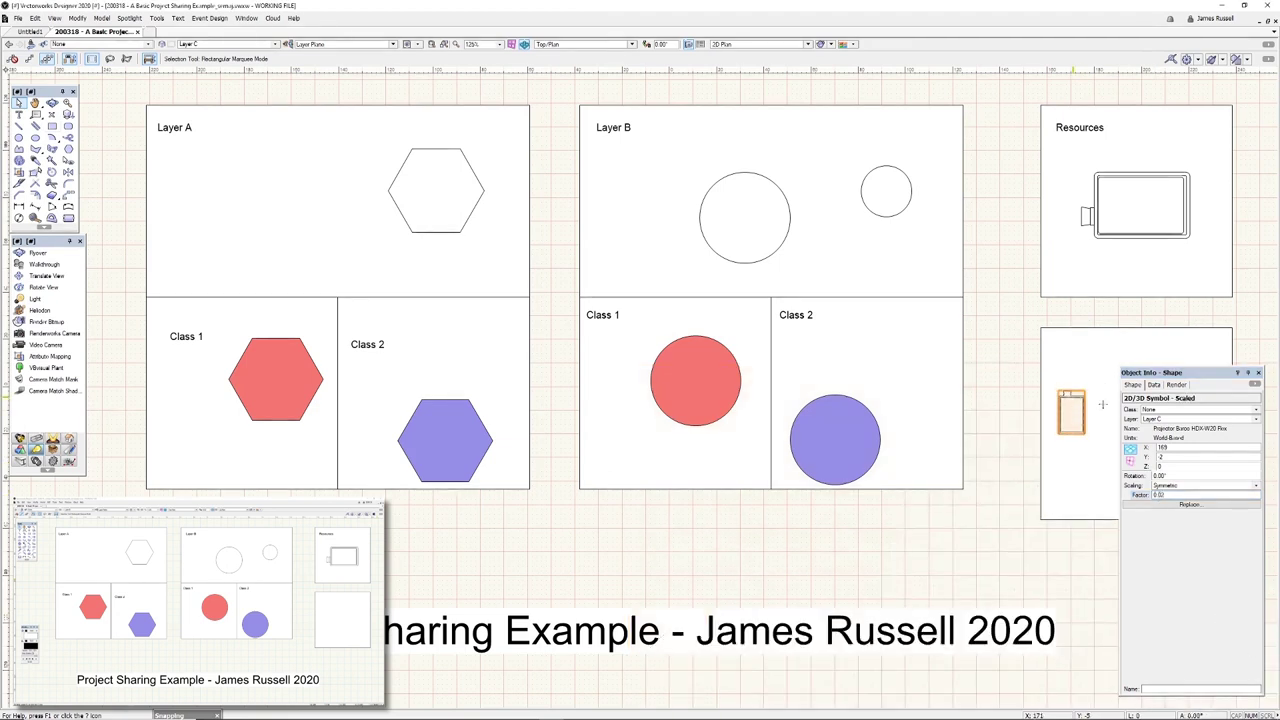
Move the small projector symbol to about X 174, Y 7 in the box below Resources
mouse_move(1077, 397)
mouse_down()
mouse_move(1089, 376)
mouse_move(1089, 408)
mouse_up()
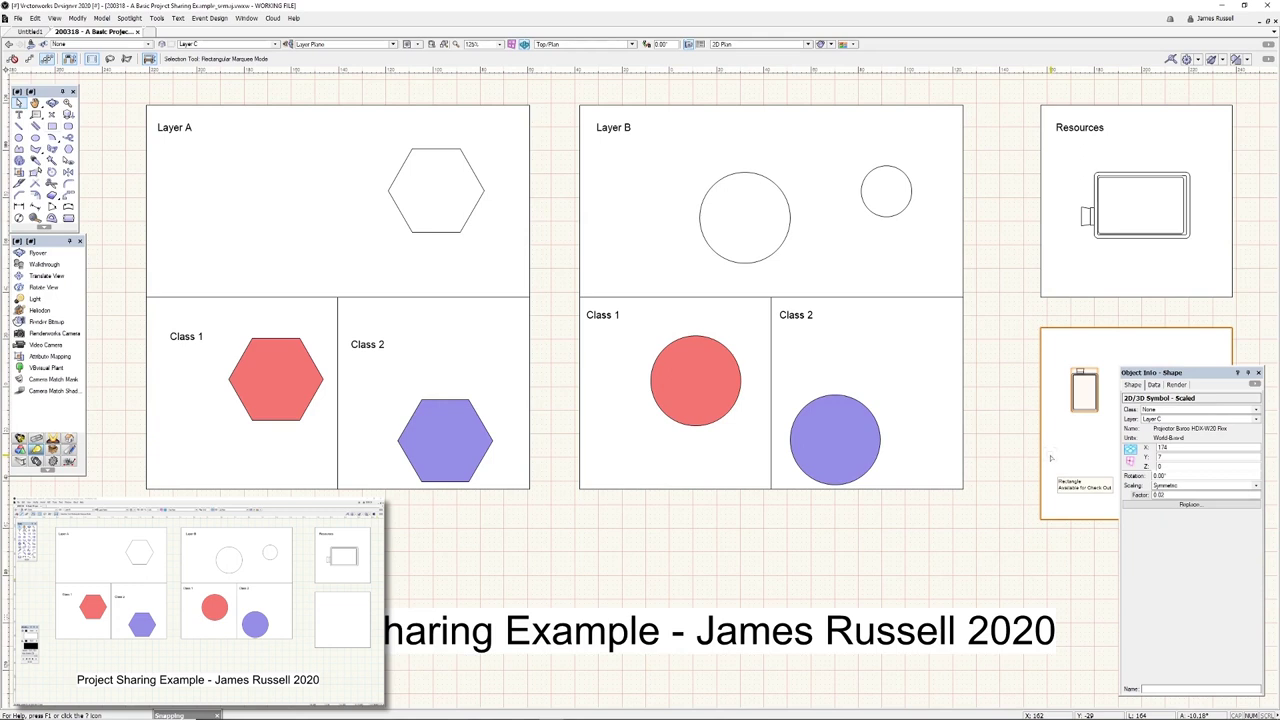
Draw a rectangle about 20 by 20 on Layer C in the empty area below the Layer B box and select it
click(1051, 458)
click(52, 127)
click(884, 517)
click(929, 561)
click(18, 103)
click(929, 536)
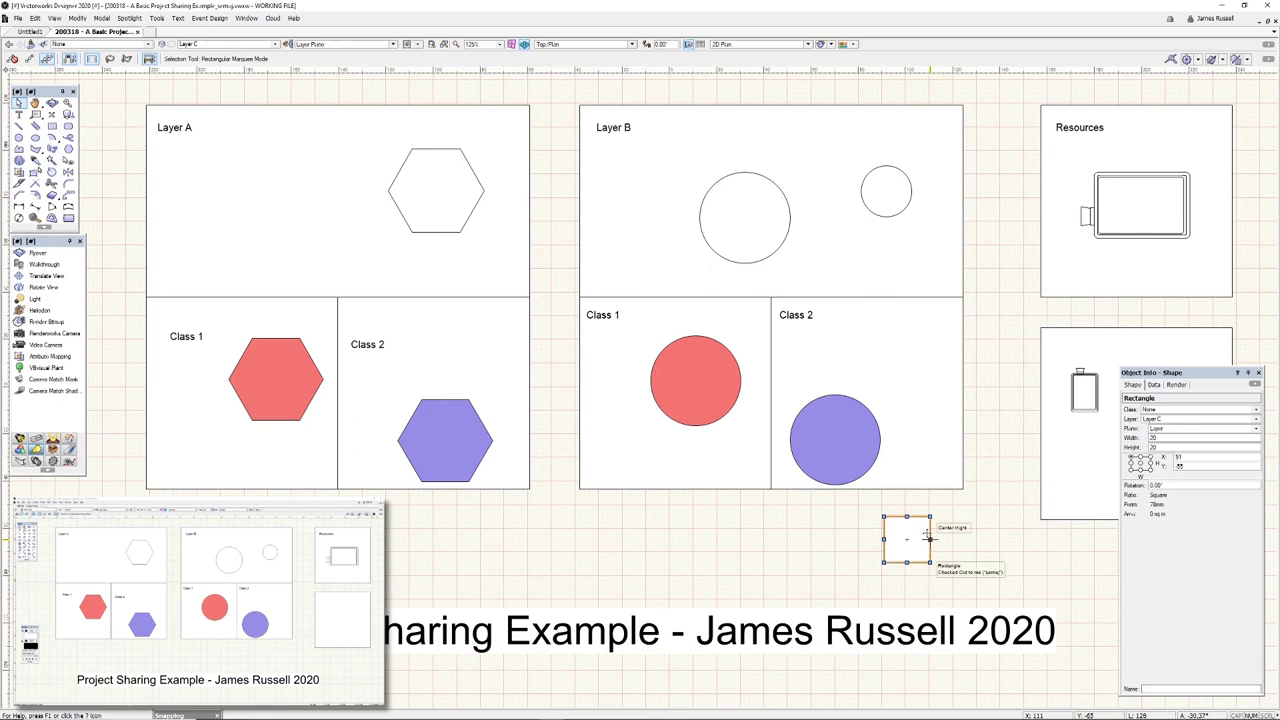
Try to create a symbol named Square01 from the small square in the document's main folder, and delete the square
click(77, 18)
click(284, 405)
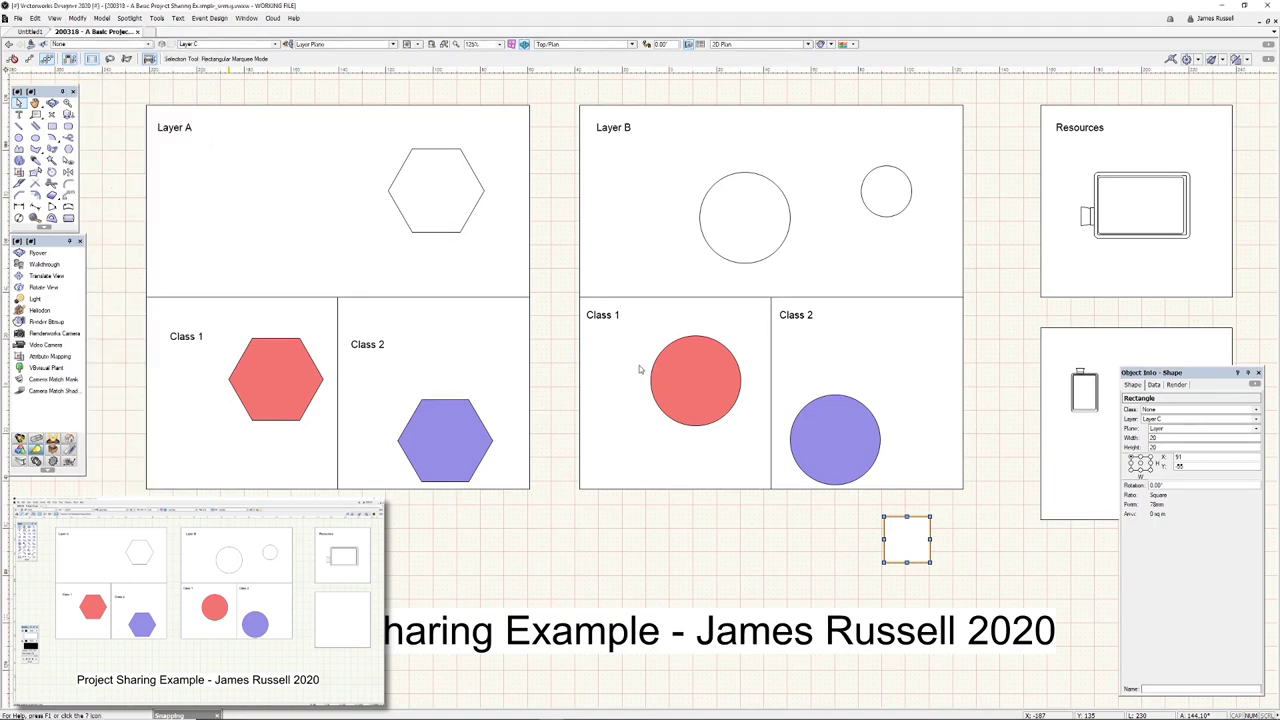
key(ctrl+k)
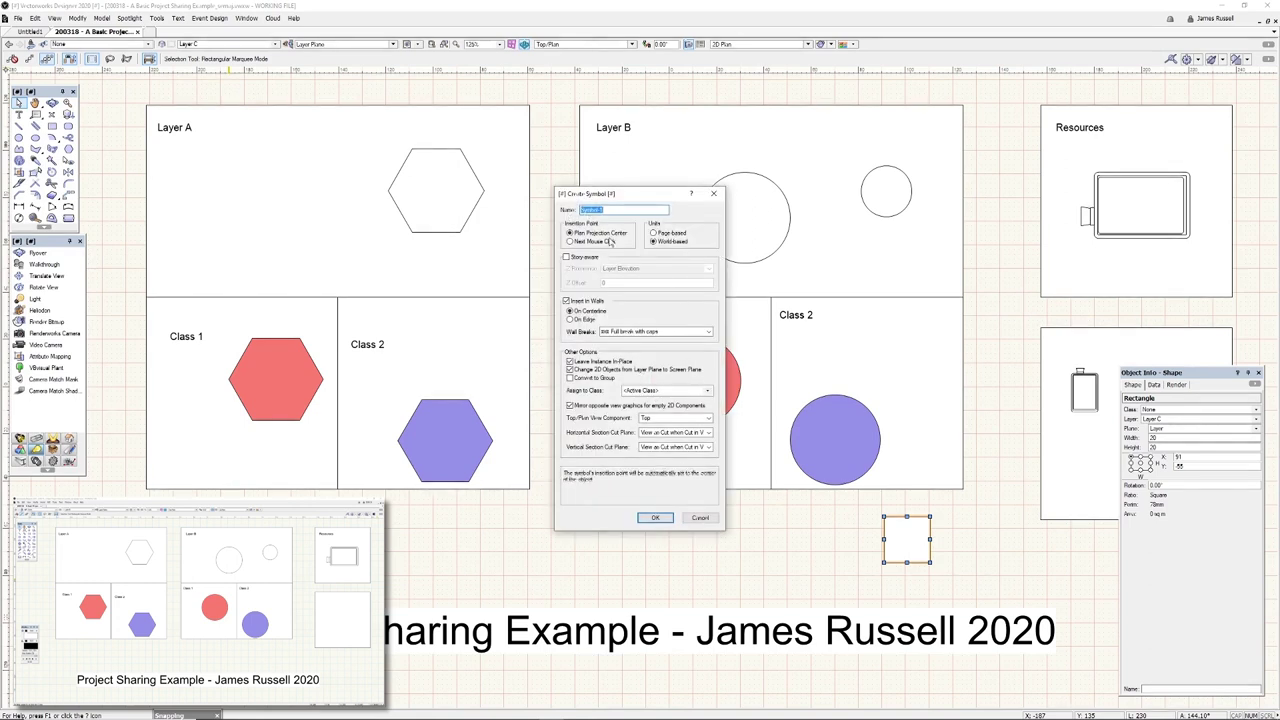
text(Square-01)
click(655, 517)
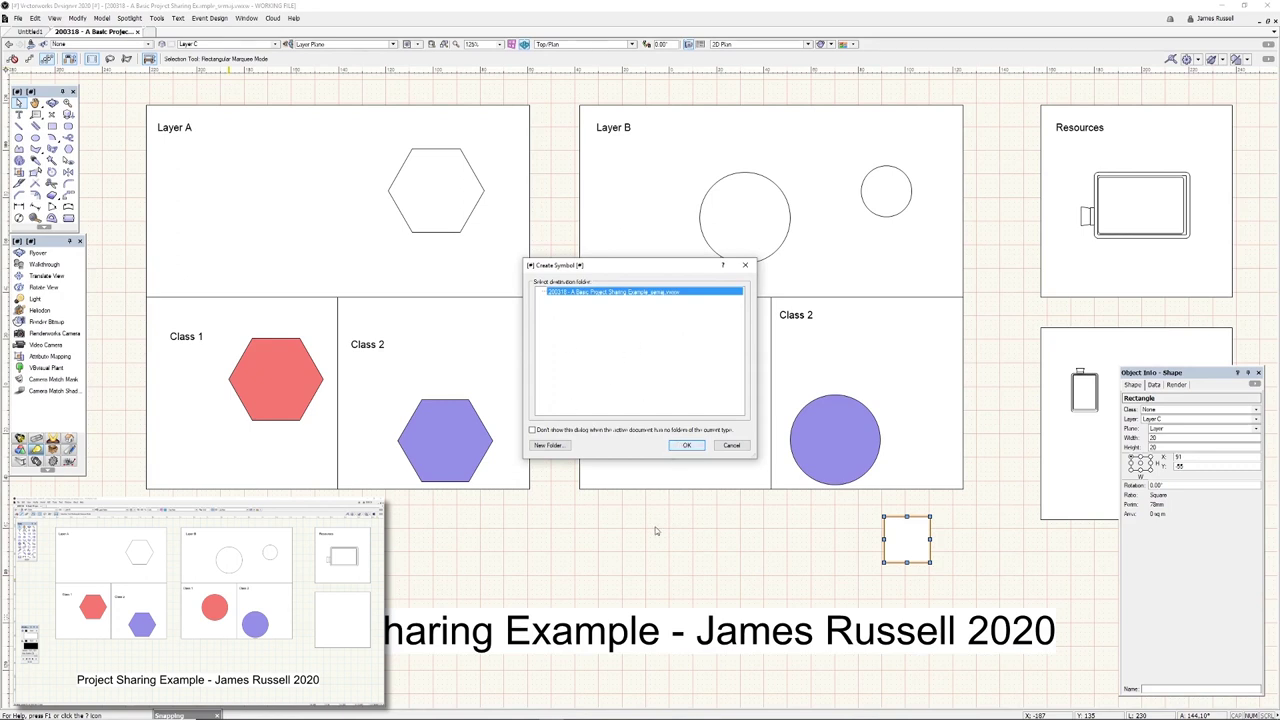
key(Return)
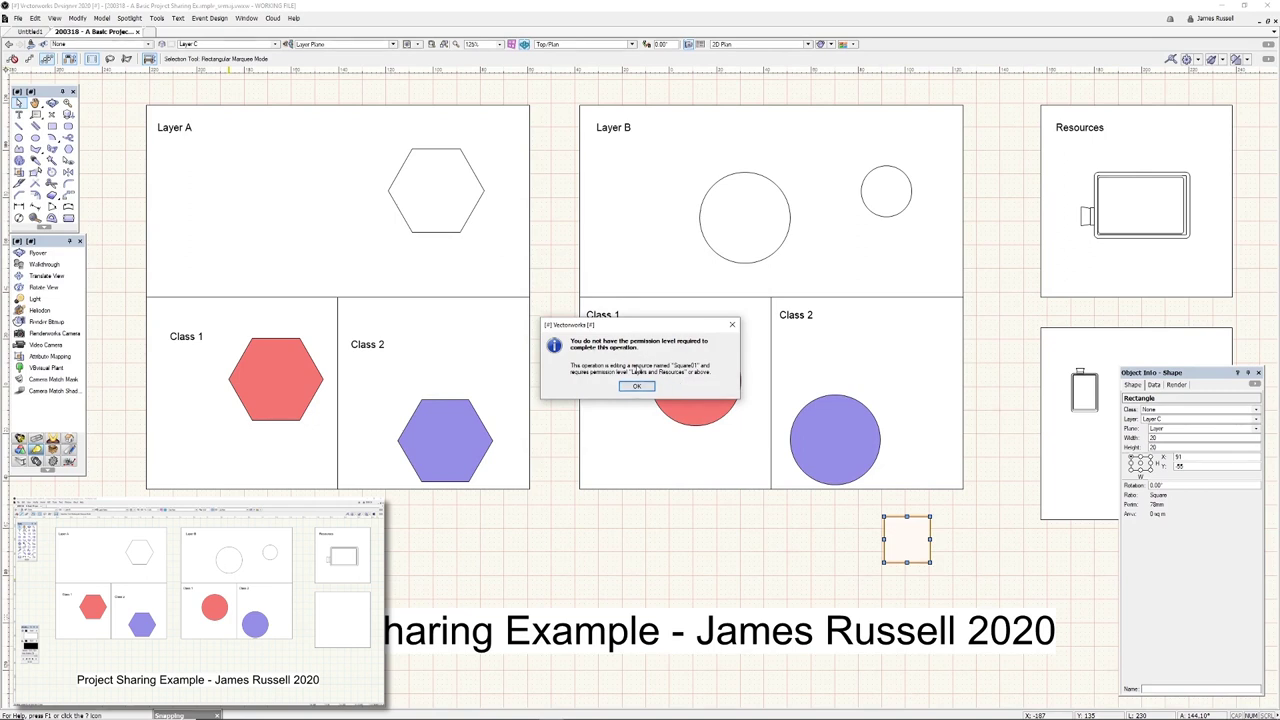
click(637, 387)
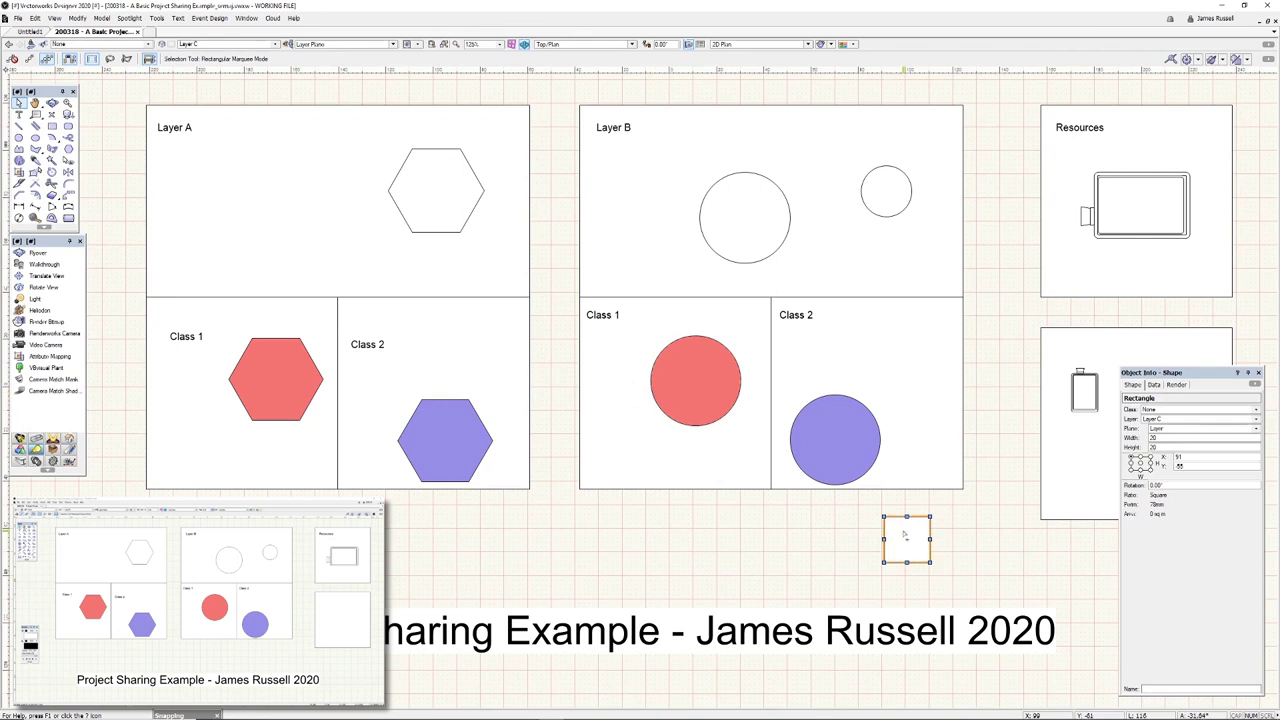
key(Delete)
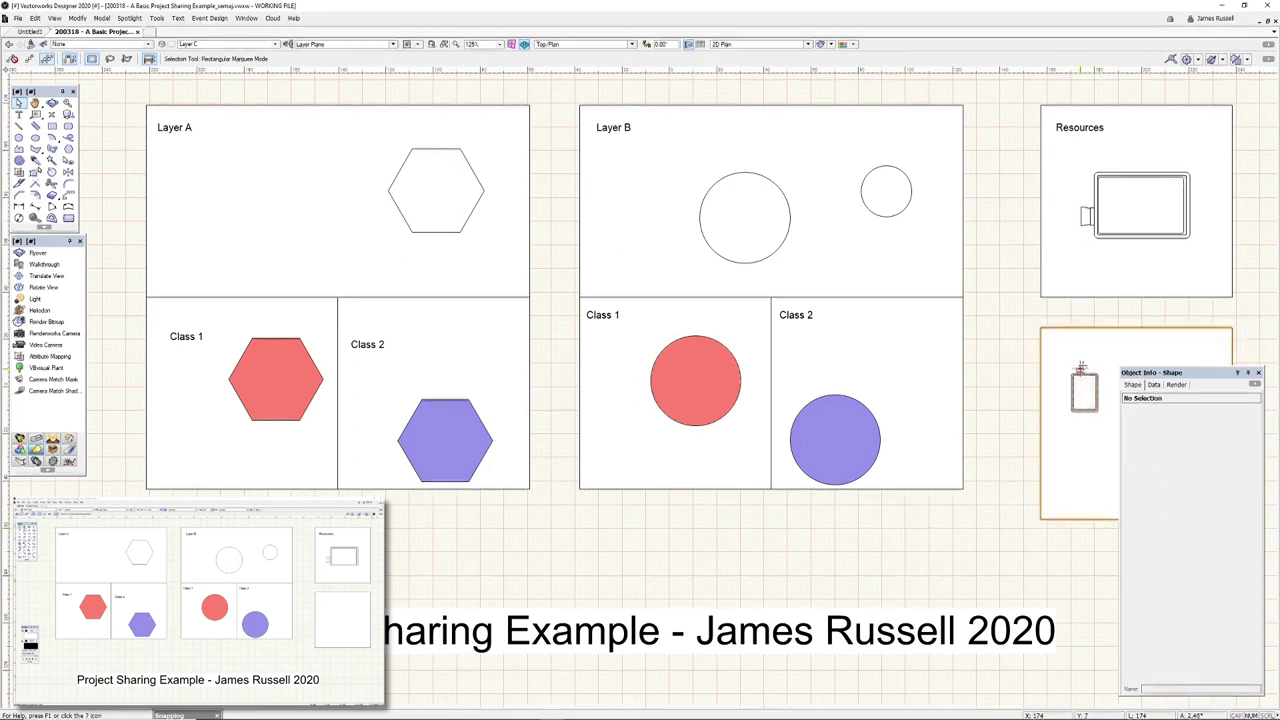
Try to edit the 2D components of the small projector symbol on Layer C, and select the symbol again
right_click(1081, 375)
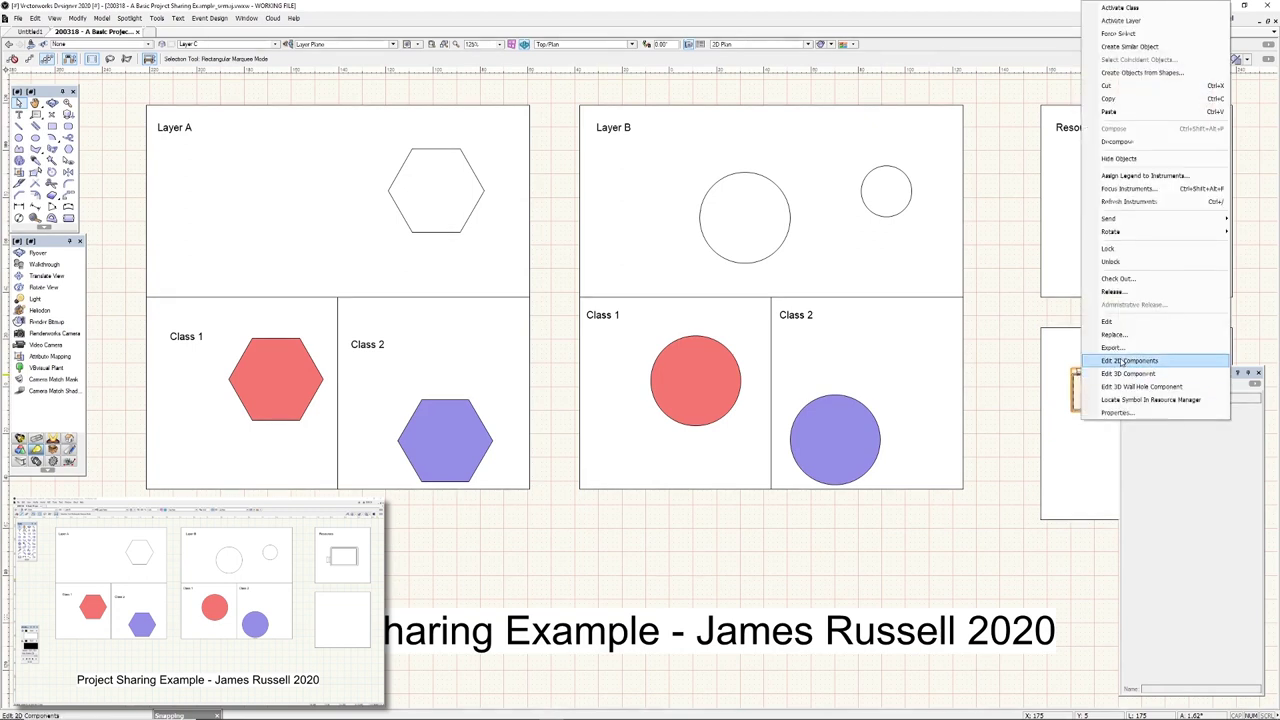
click(1120, 361)
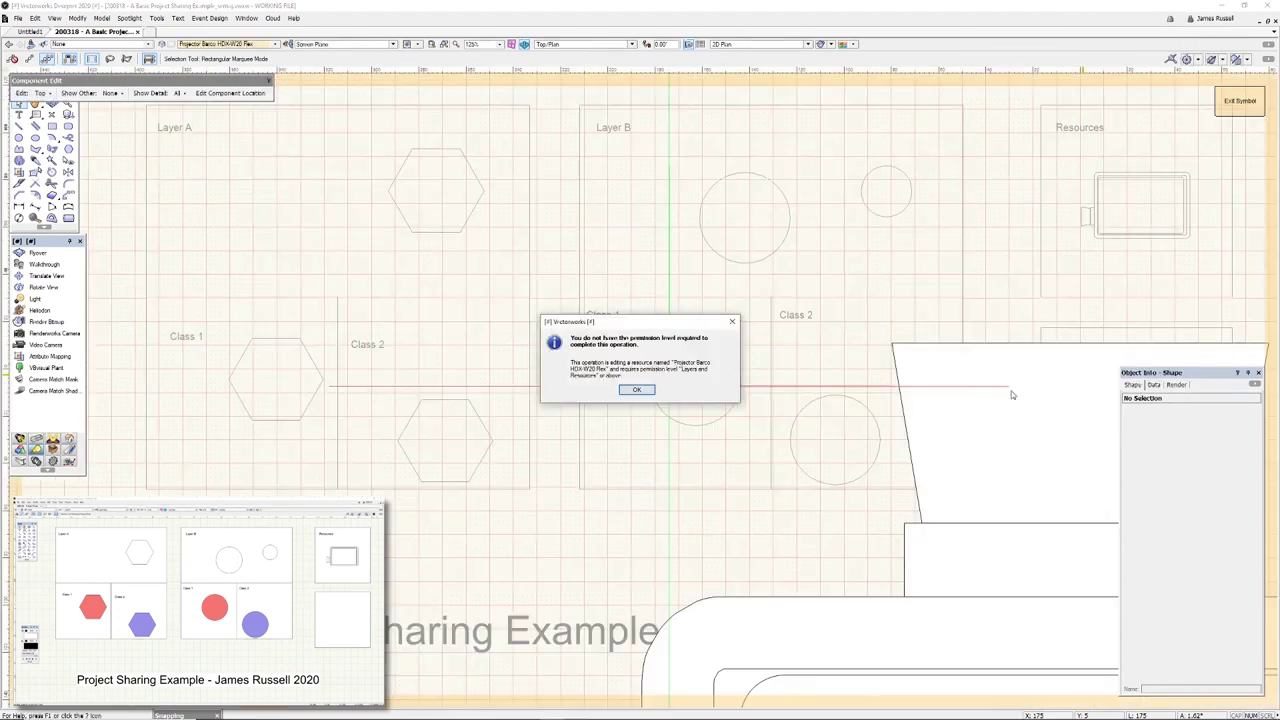
click(636, 389)
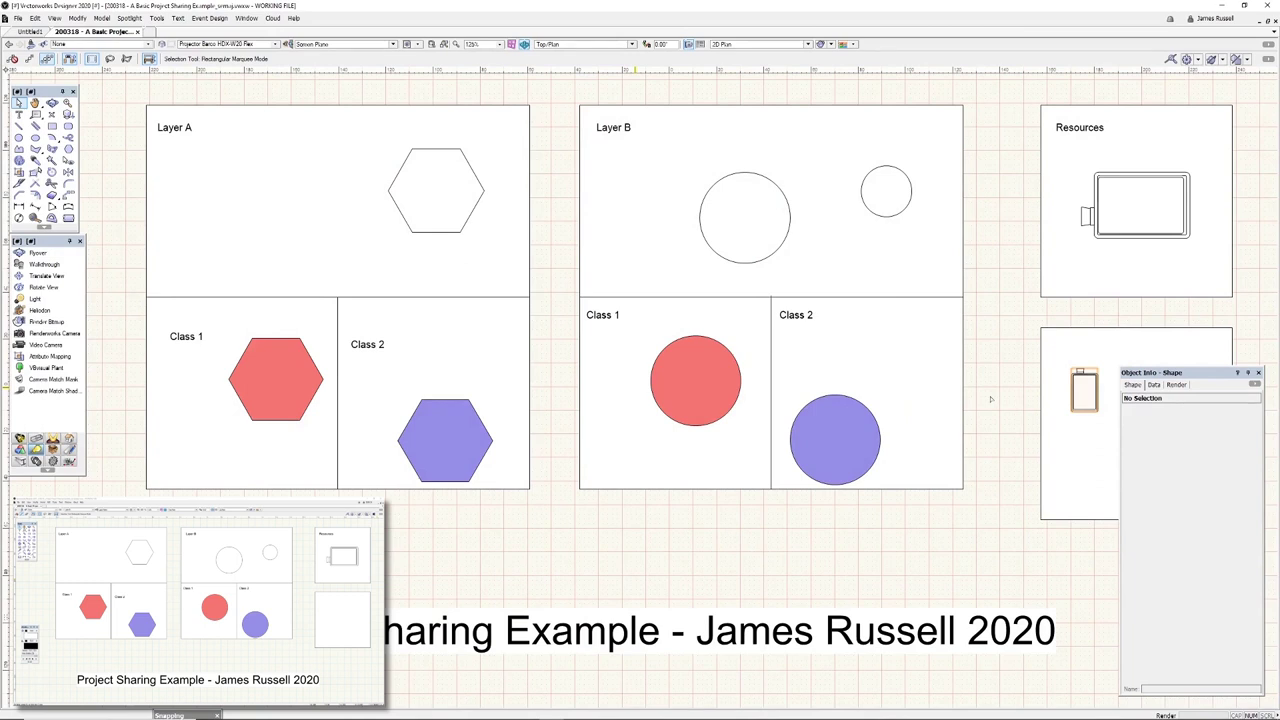
click(1081, 383)
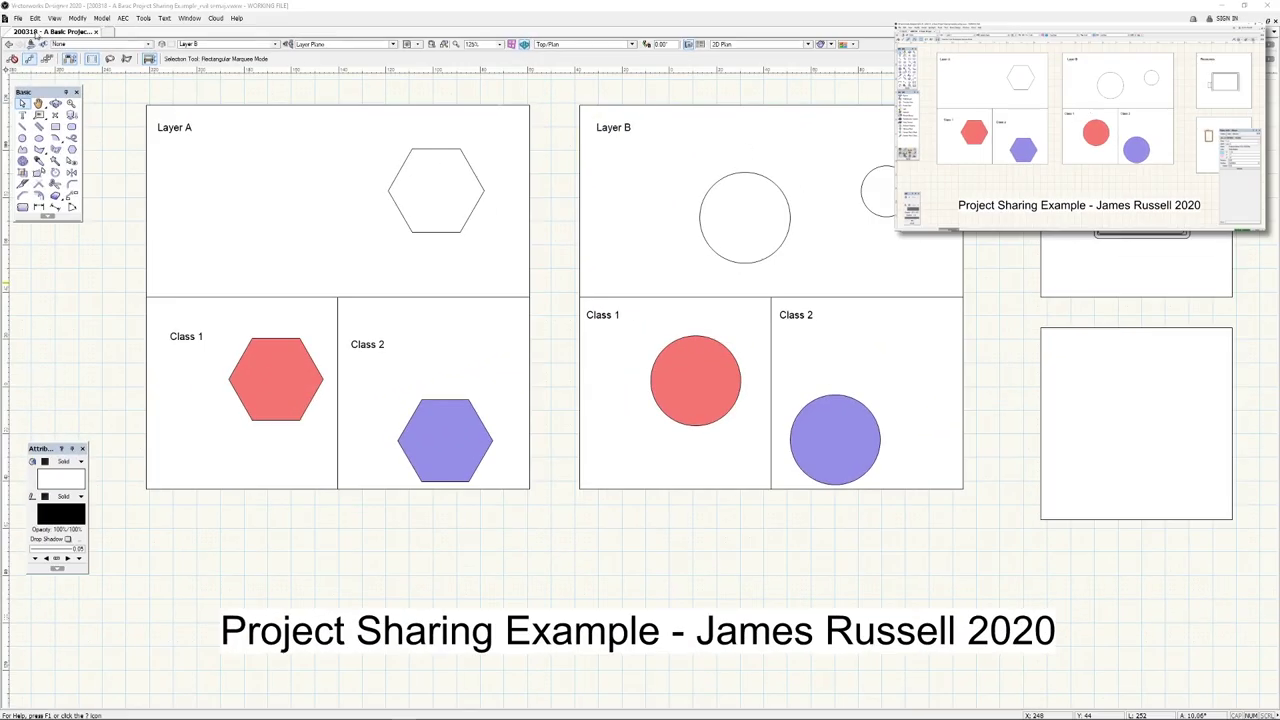
In the administrator's Working File, decline the backup and set the second user's Project Sharing permission to Layers and Resources
click(18, 18)
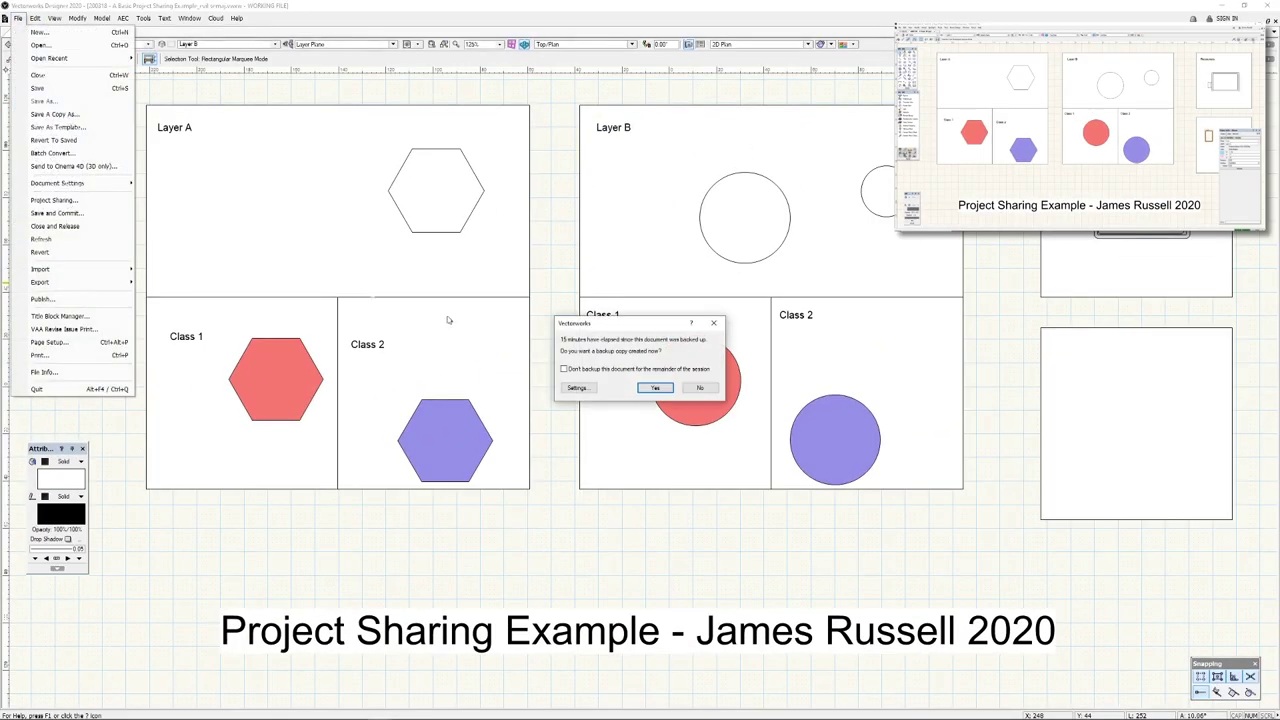
click(700, 387)
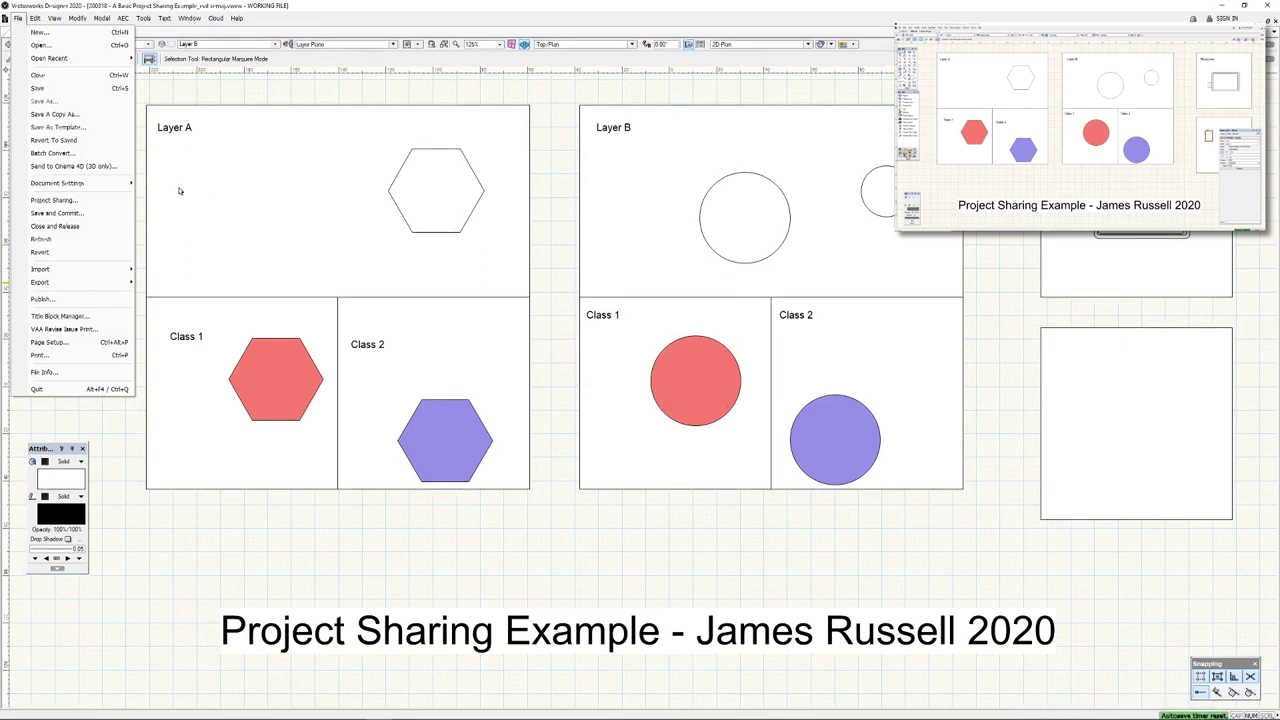
click(54, 200)
click(398, 186)
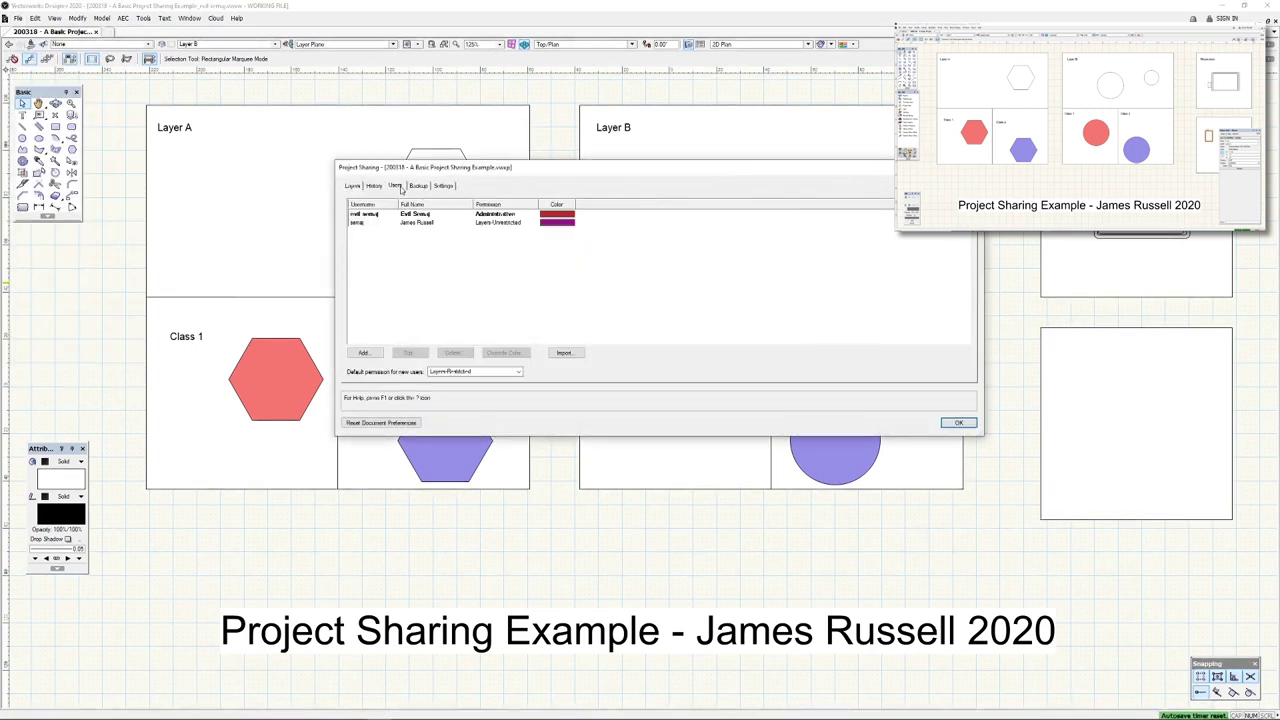
click(380, 223)
click(408, 352)
click(640, 266)
click(624, 296)
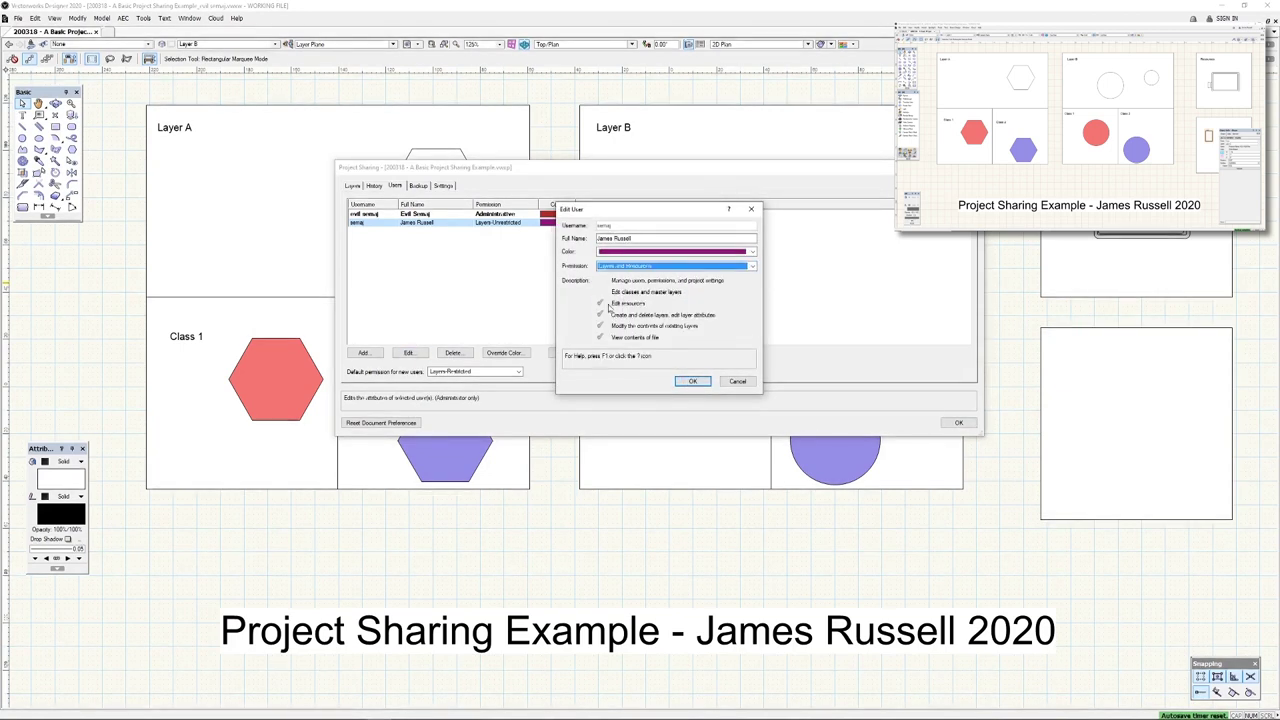
click(692, 381)
click(957, 423)
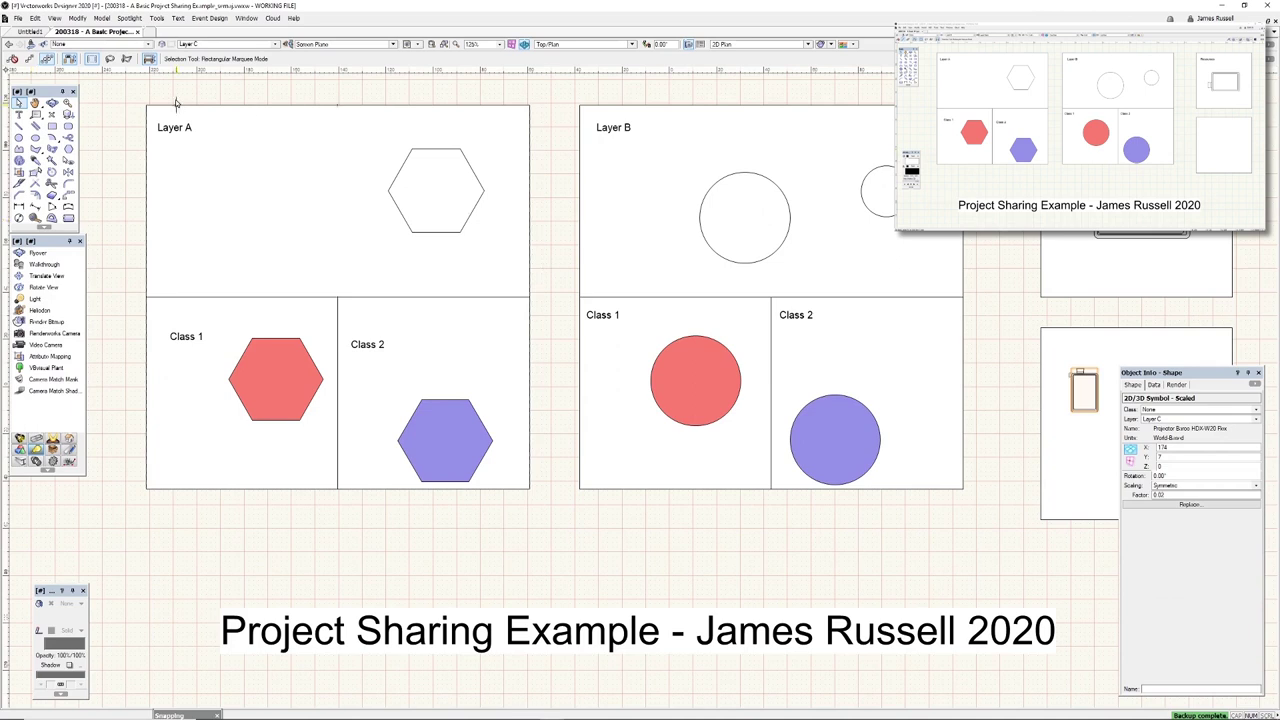
In the second user's Working File, check that user's permission level in the Project Sharing user list
click(18, 18)
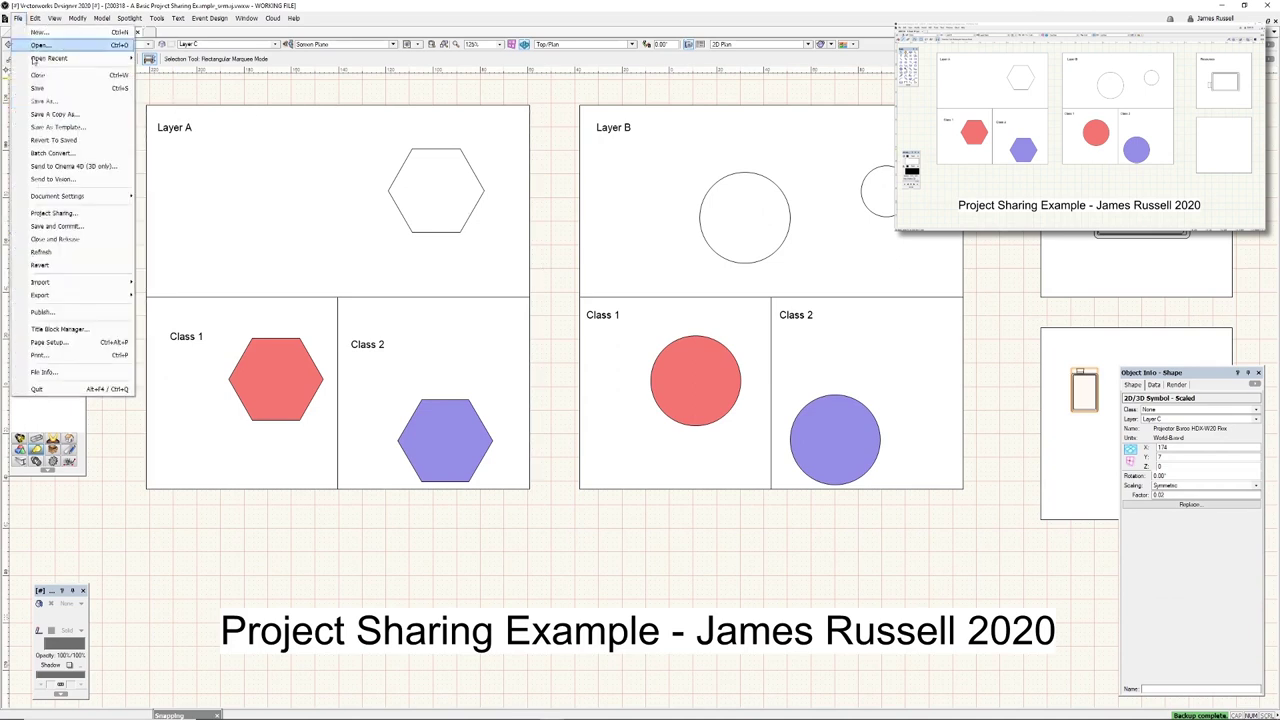
click(55, 213)
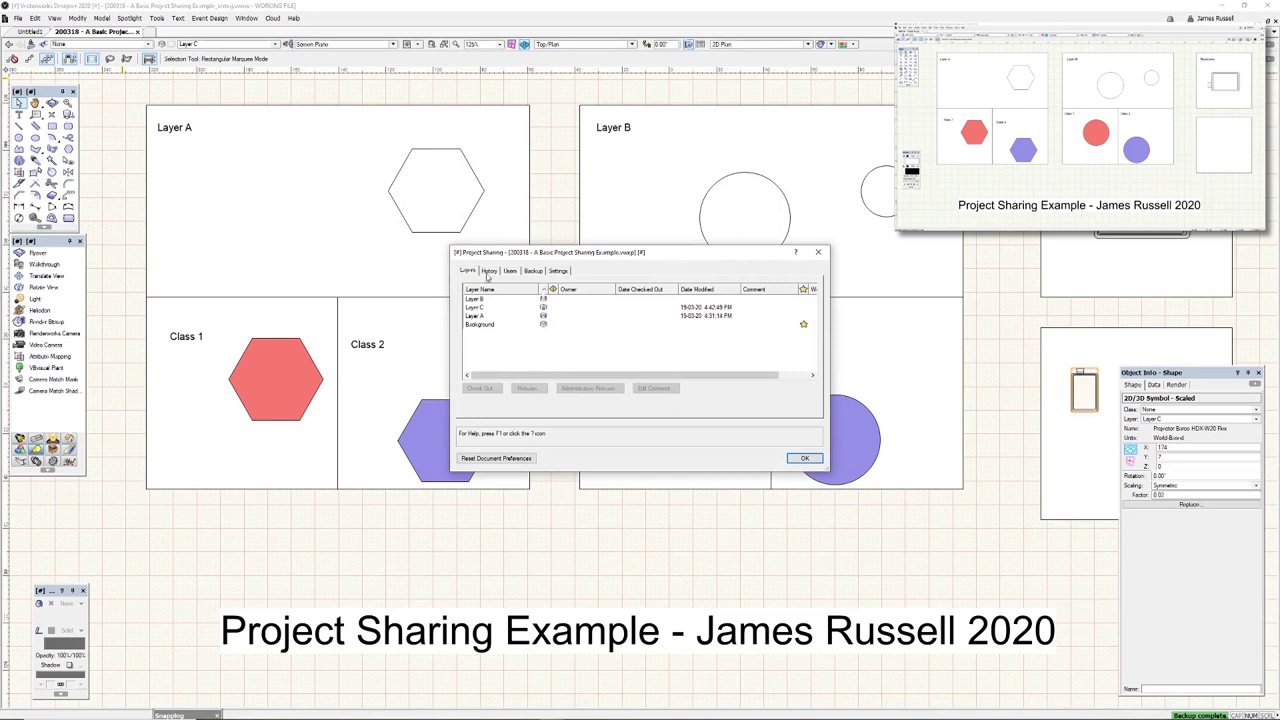
click(510, 271)
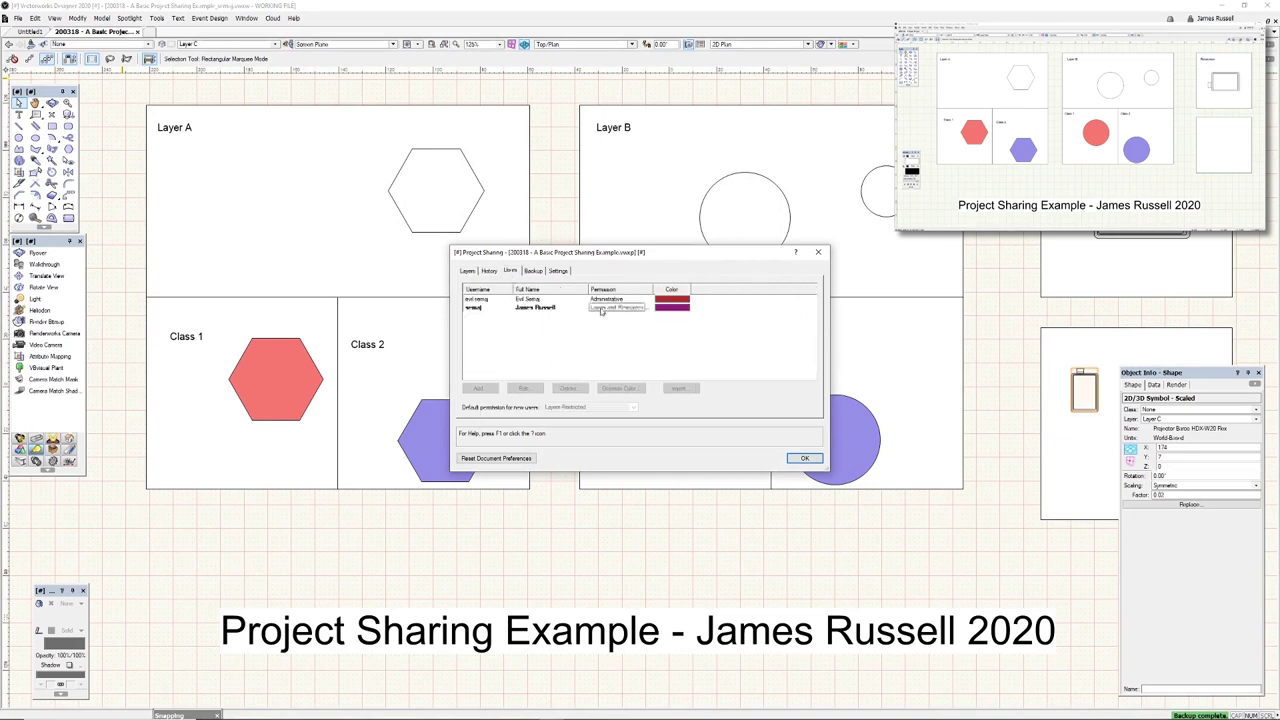
click(815, 461)
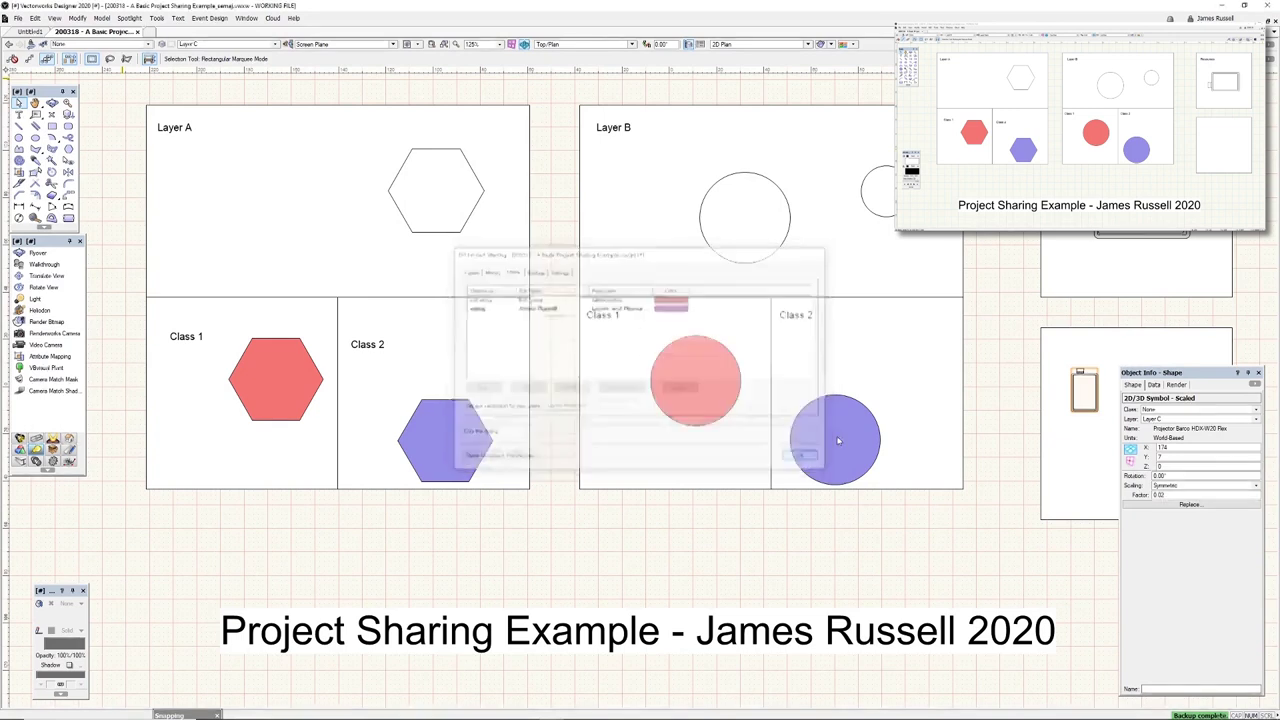
Edit the 2D components of the small projector symbol and fill its tapered lens shape with solid dark red
right_click(1094, 375)
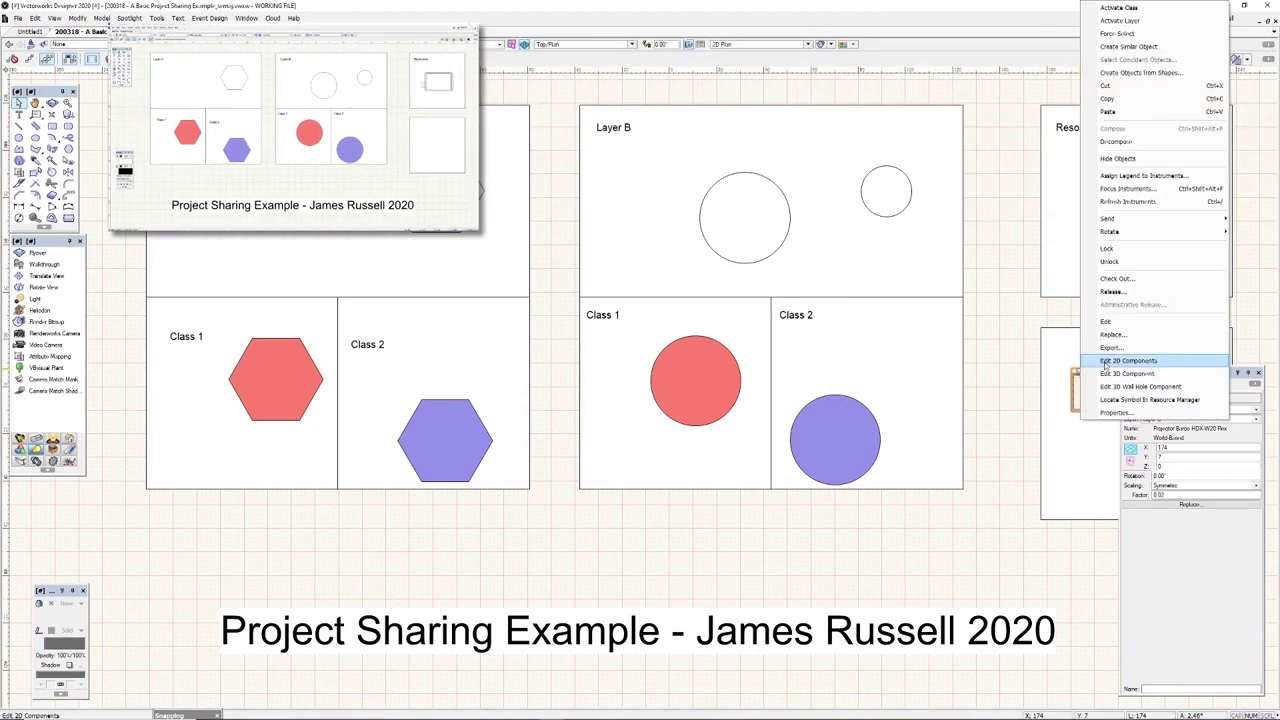
click(1120, 361)
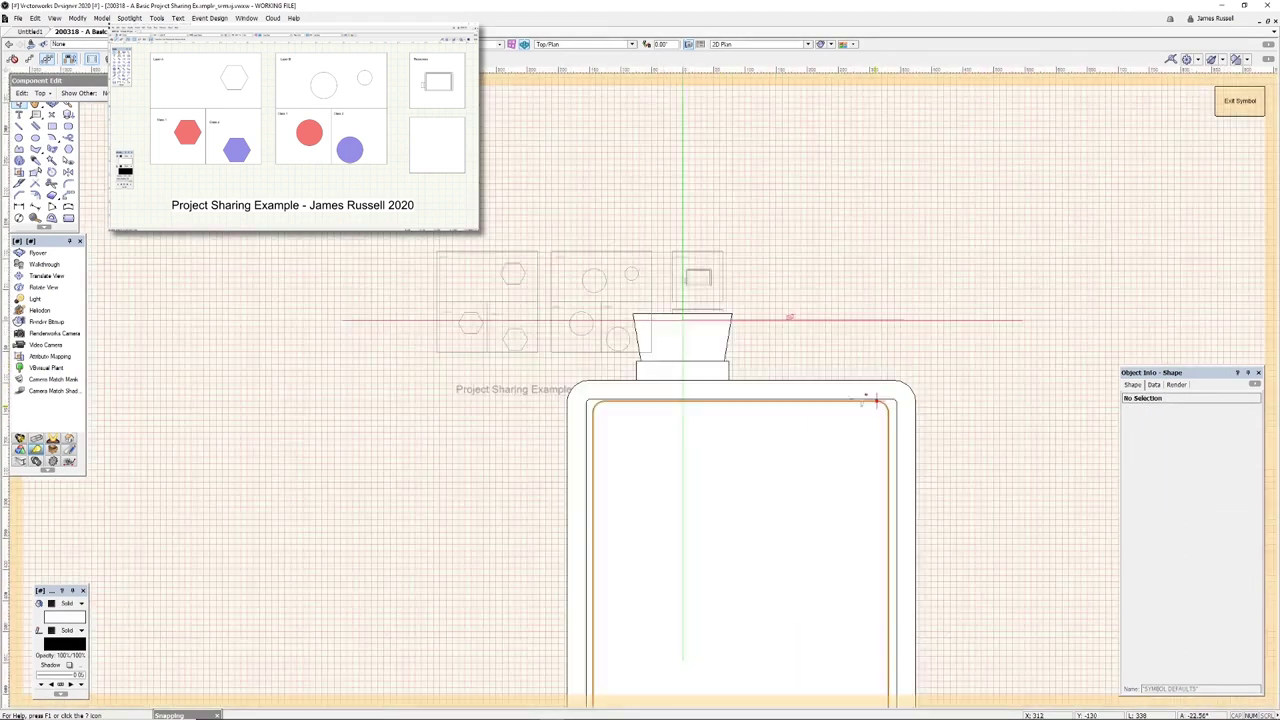
click(692, 341)
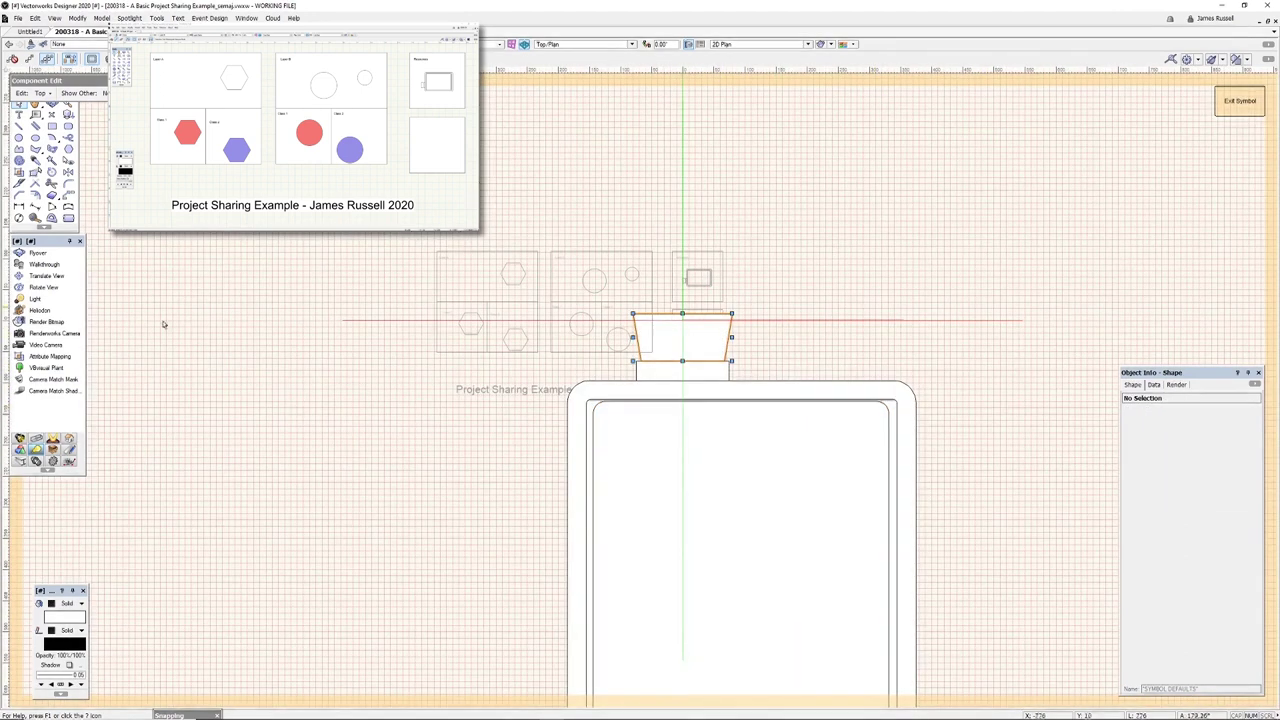
click(69, 620)
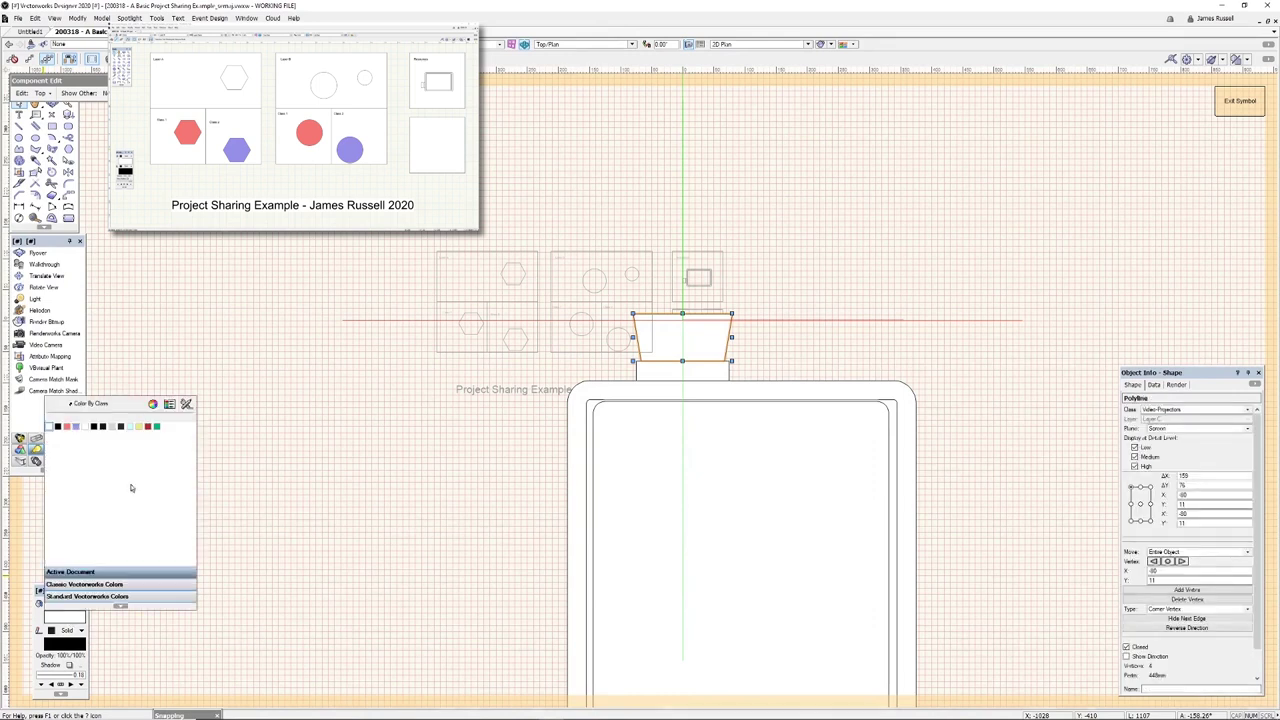
click(149, 430)
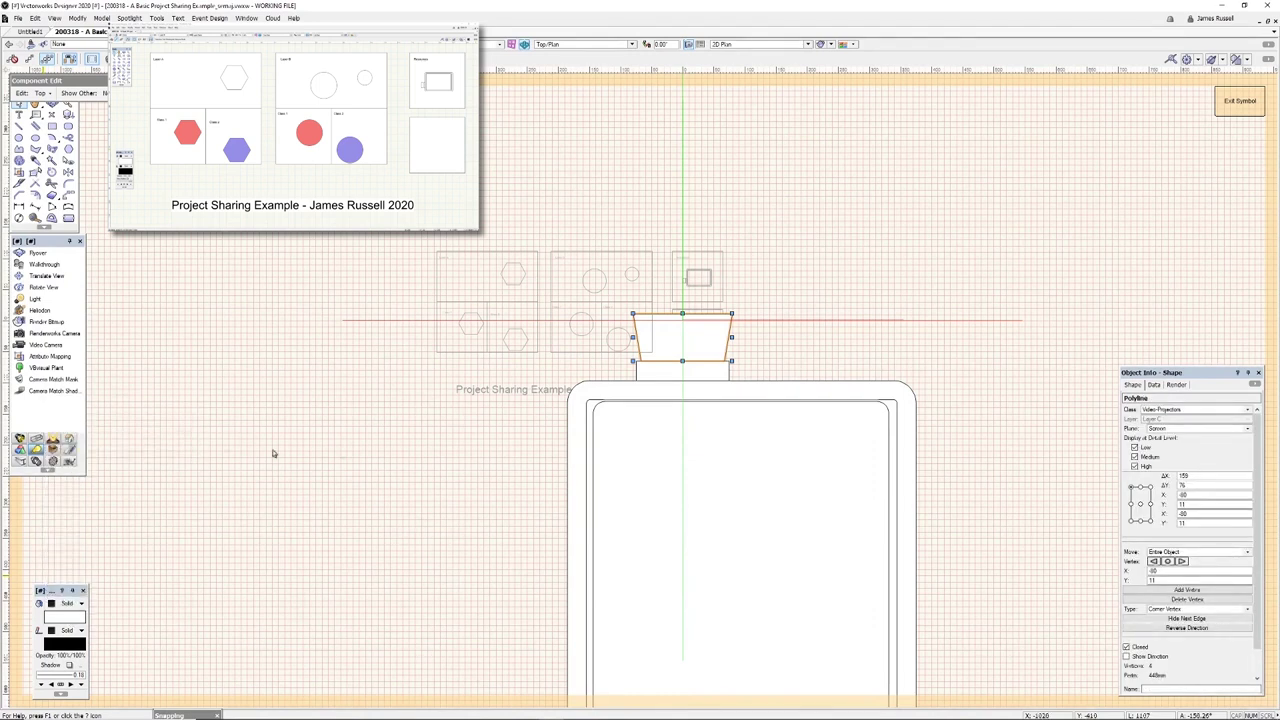
click(360, 457)
Fill the inner rounded body of the projector symbol with the same dark red and exit symbol editing
click(651, 484)
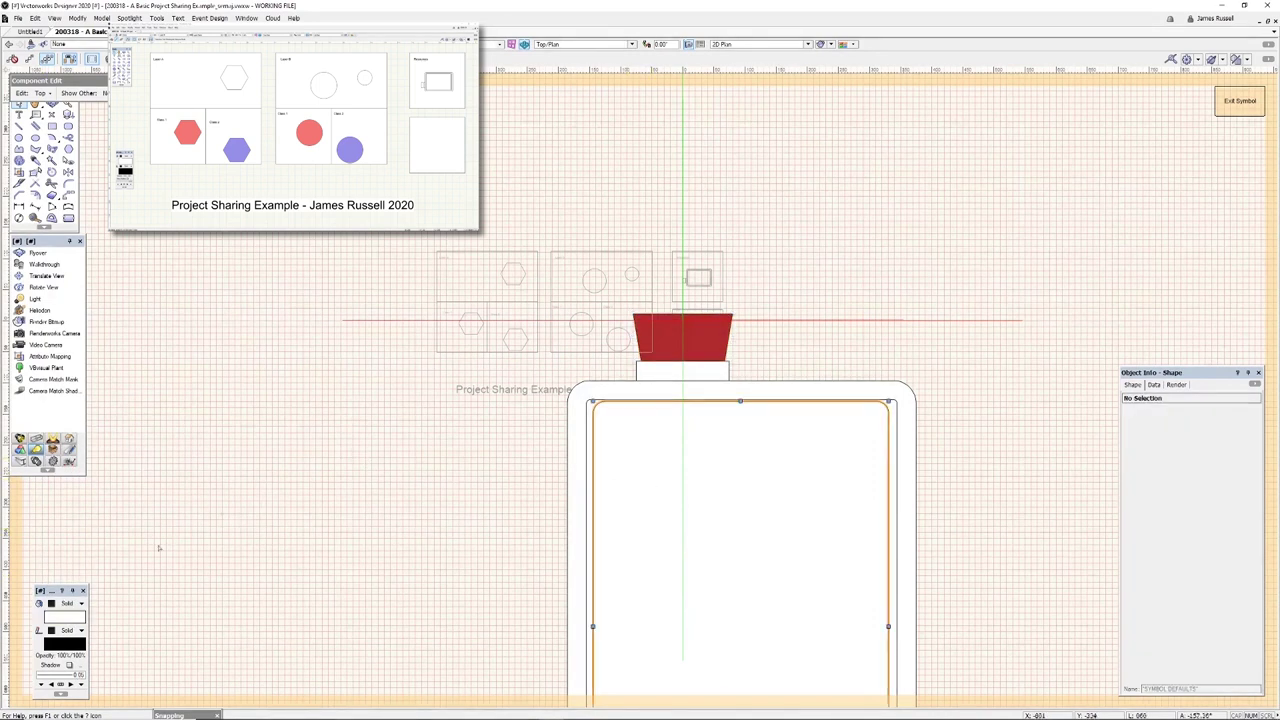
click(69, 618)
click(148, 428)
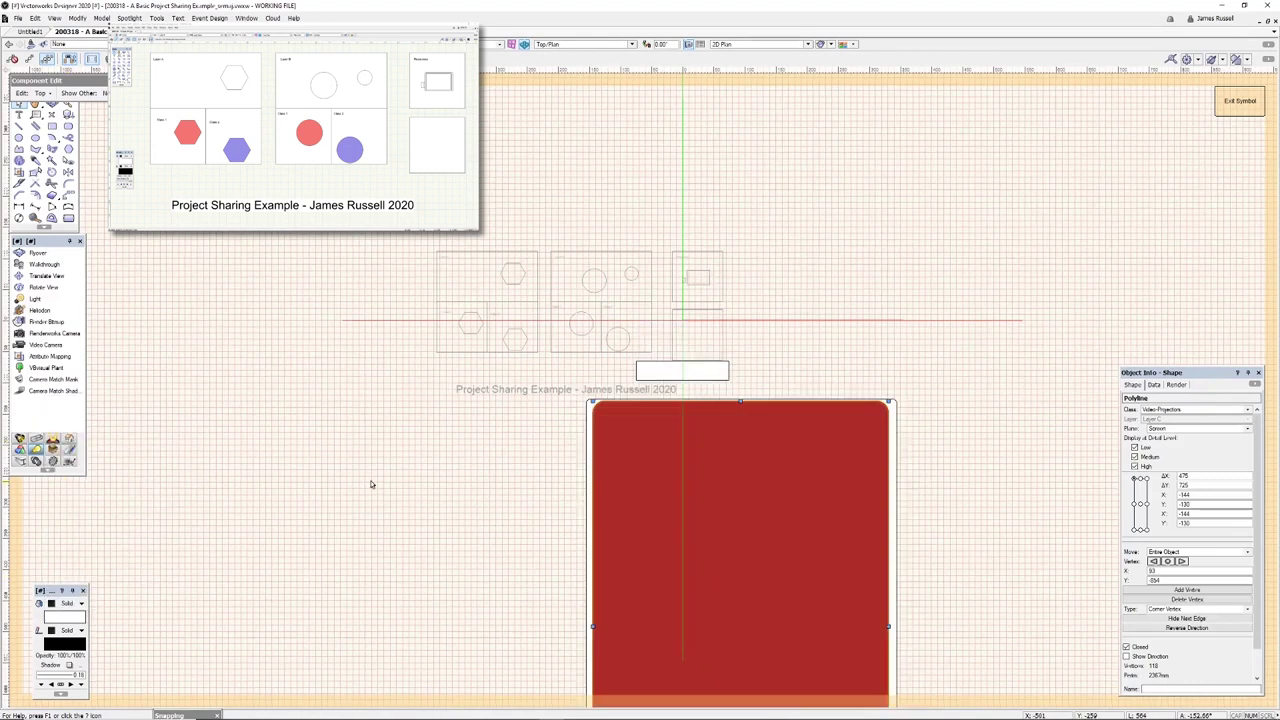
click(805, 240)
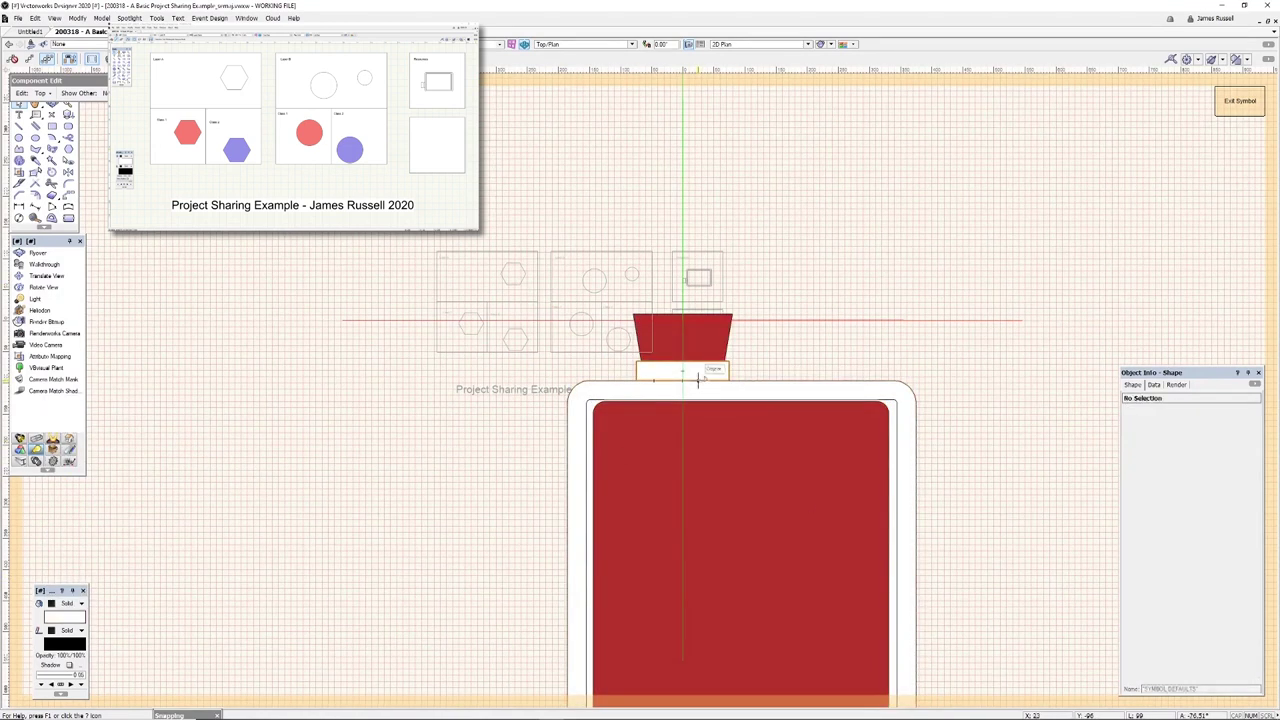
click(1228, 101)
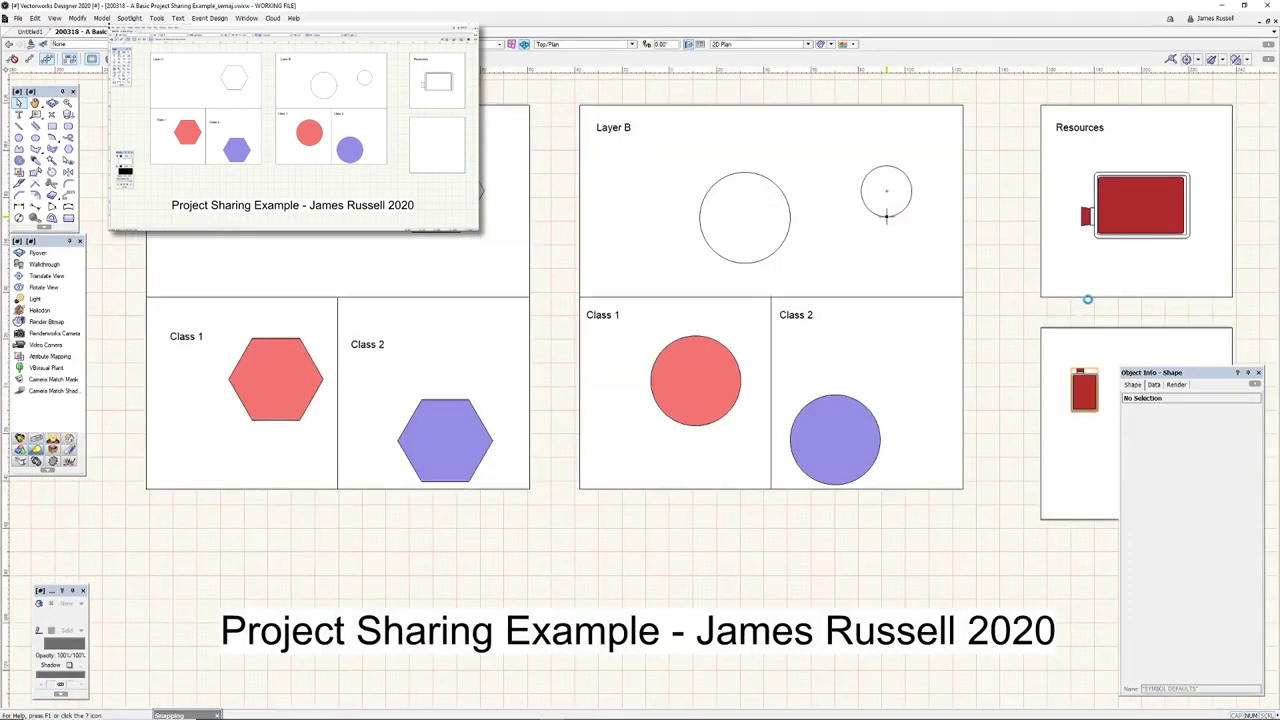
click(1062, 329)
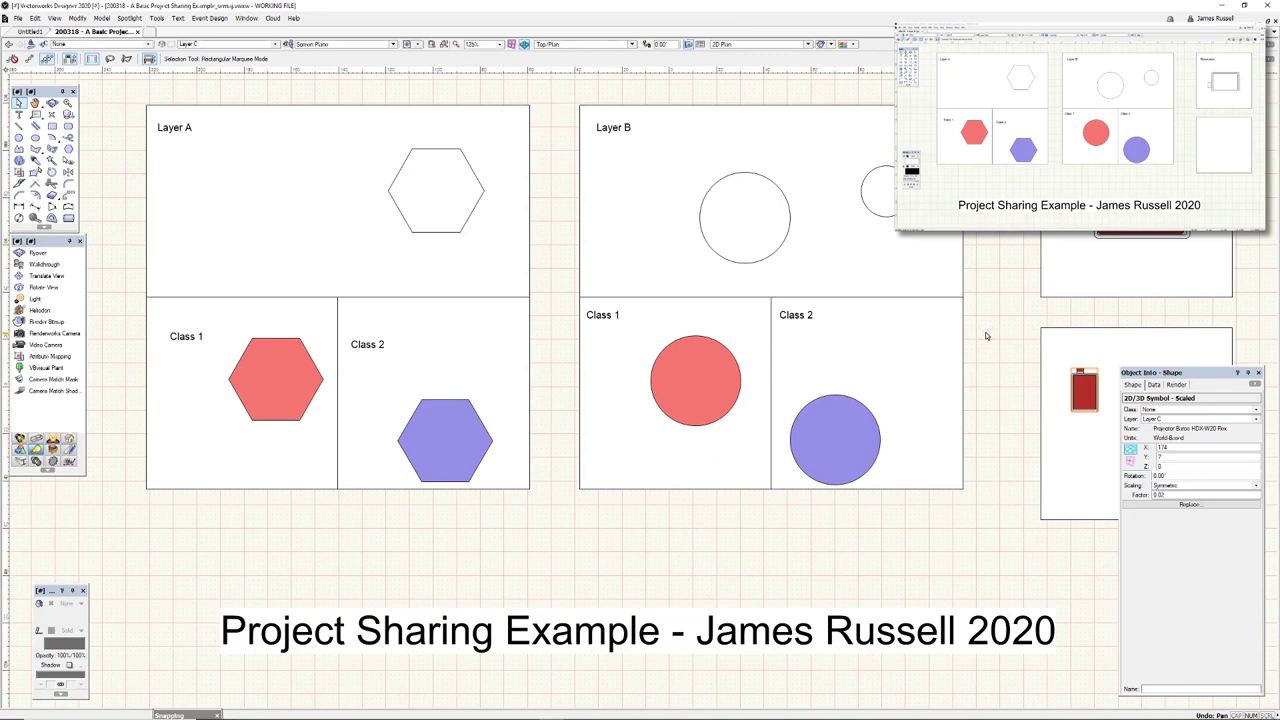
Try to edit Class 1 in the Organization settings, and close them
click(46, 47)
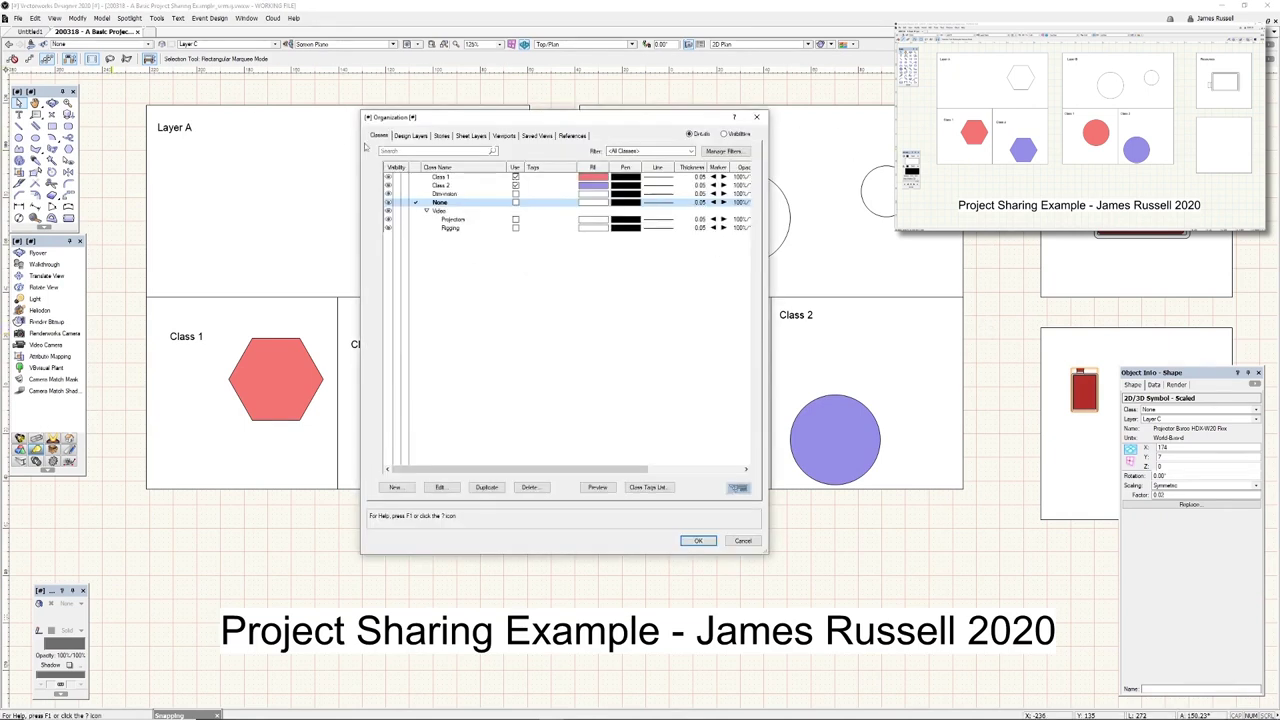
click(440, 176)
click(438, 488)
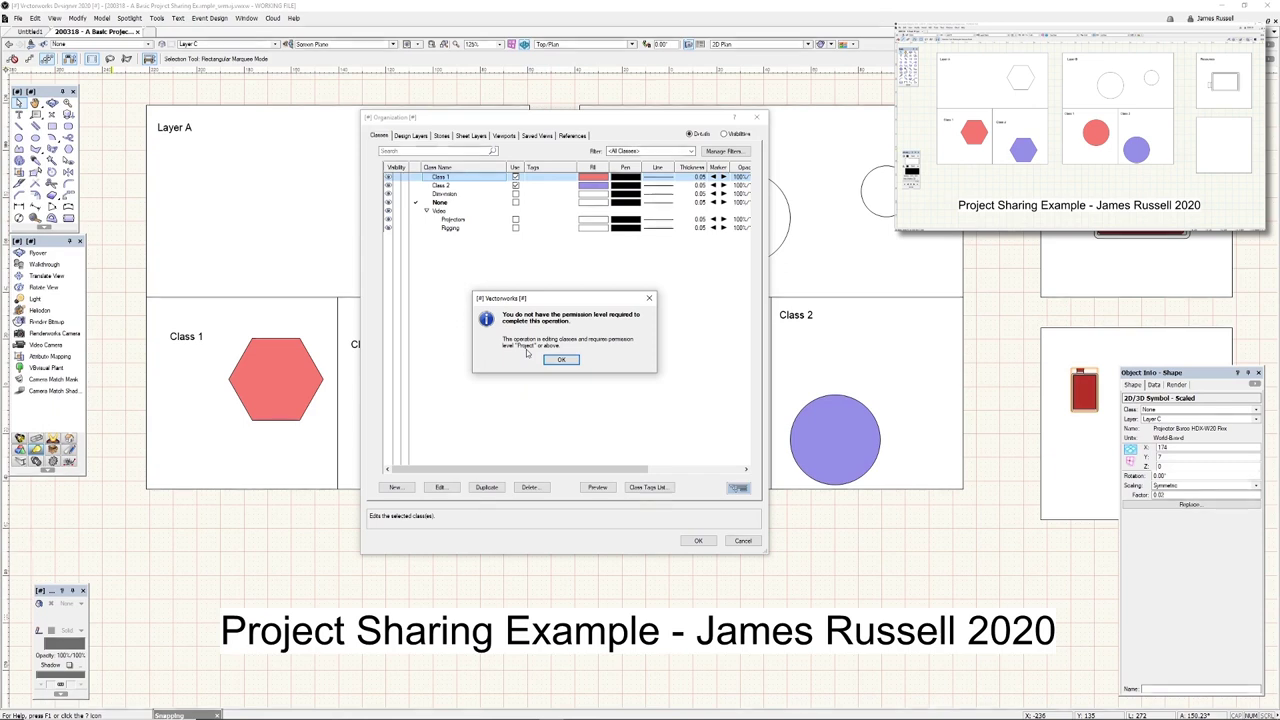
click(561, 359)
click(690, 540)
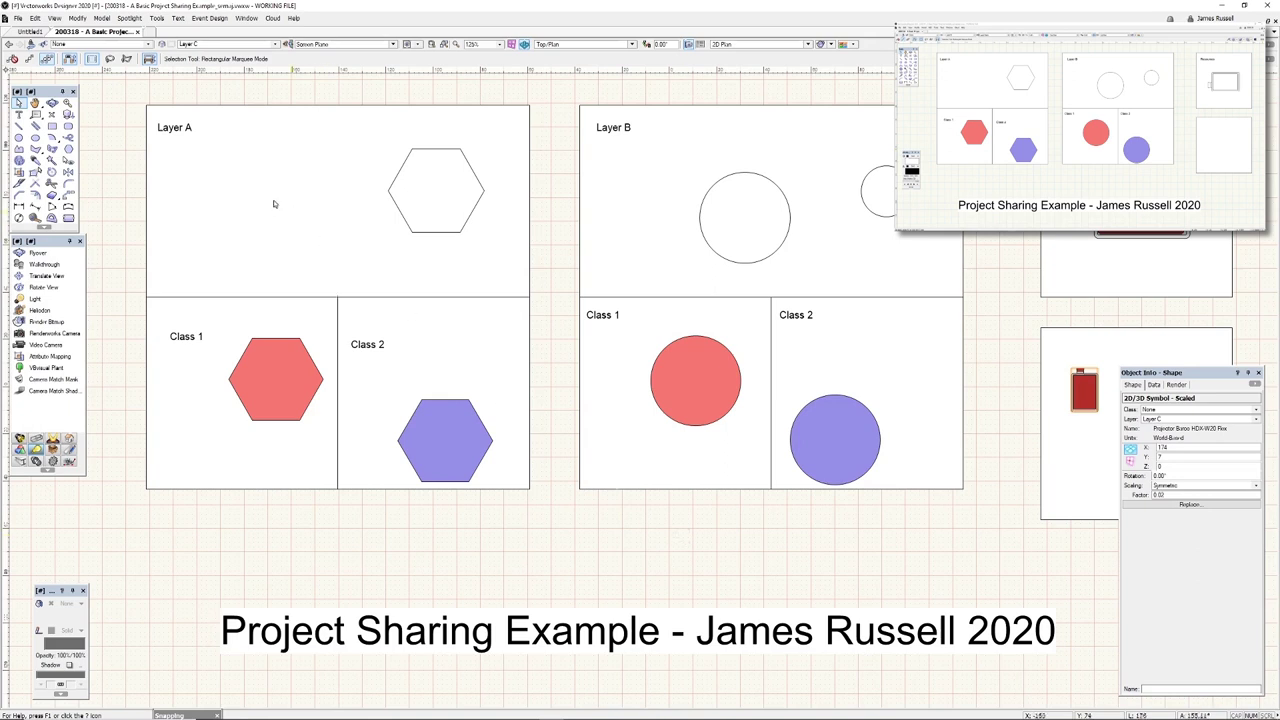
Close and release the Working File, committing all changes with the comment "Added Projectors and CHanged Symbols"
click(18, 18)
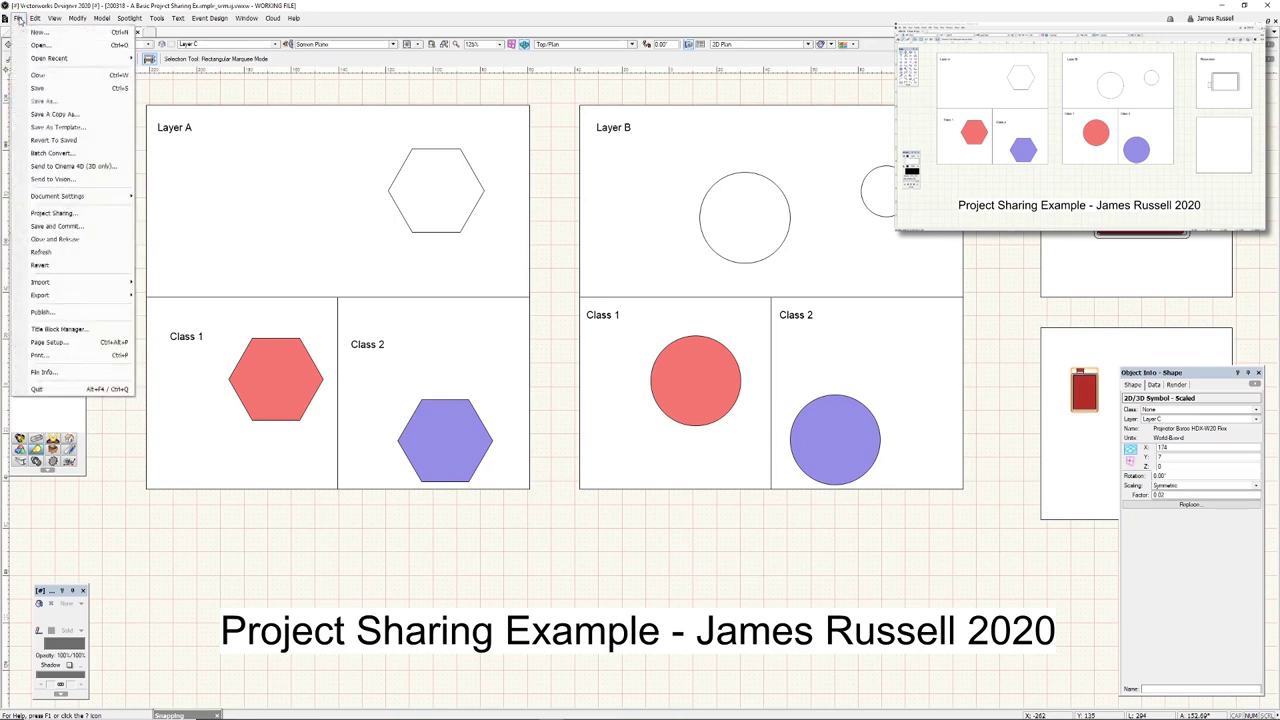
click(58, 240)
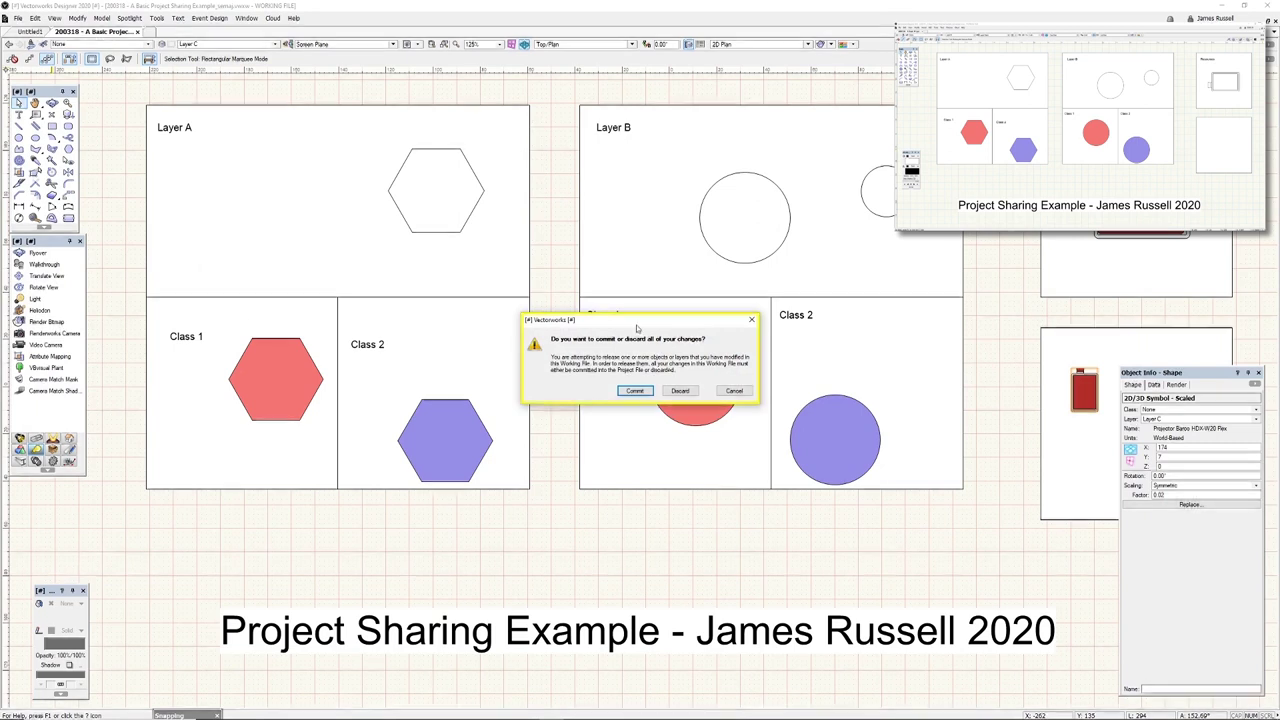
click(636, 391)
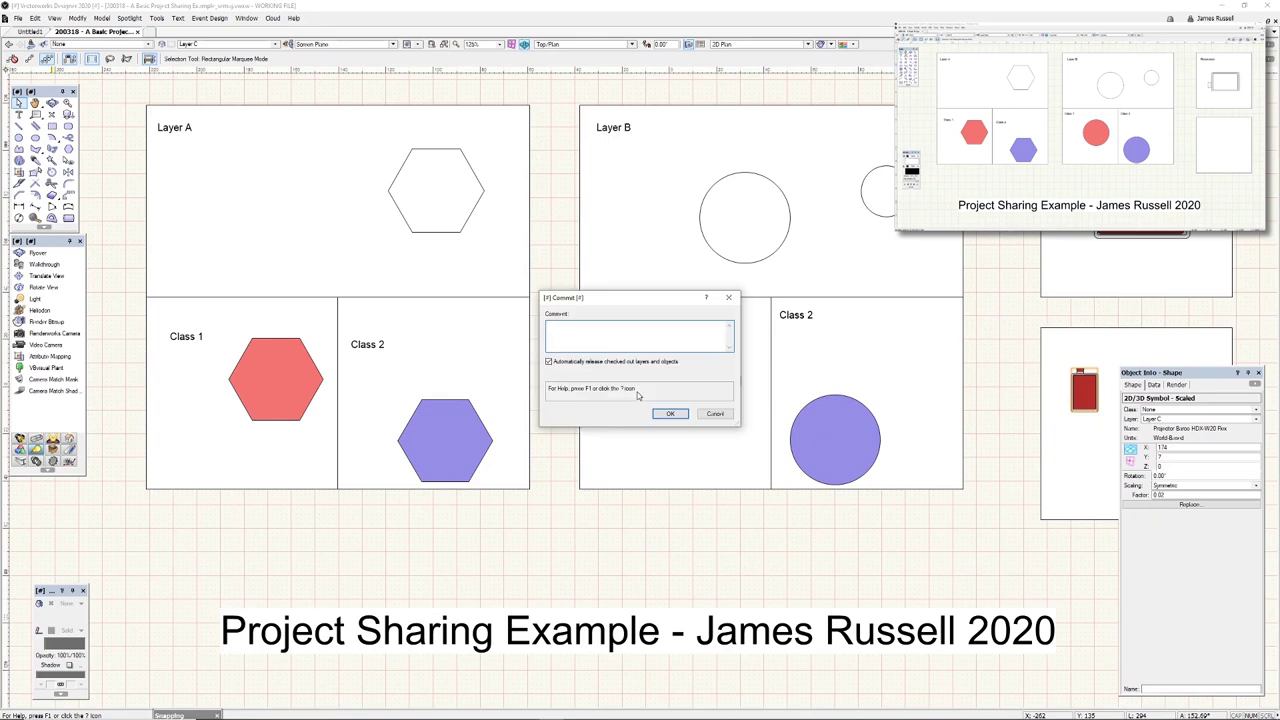
text(Added Projectors and CHanged Symbols)
click(672, 414)
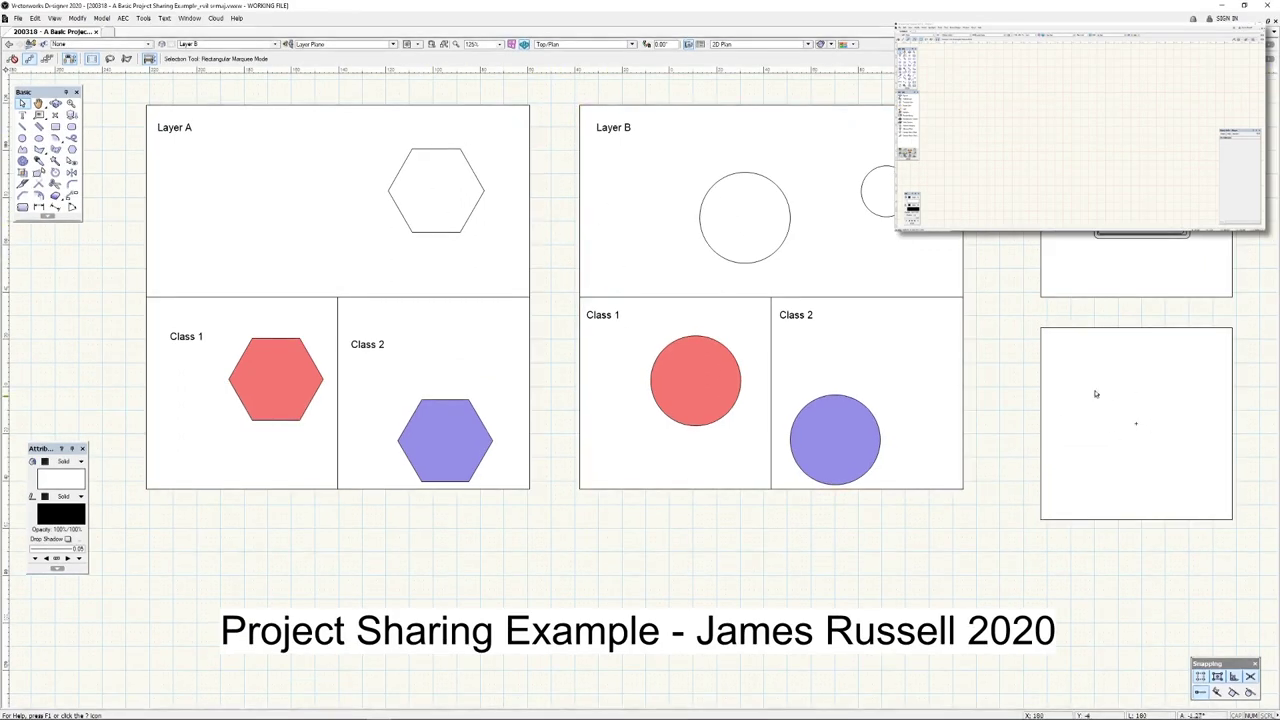
Refresh the other user's Working File, and review the Project Sharing history and the comment of the released Layer A record
click(31, 45)
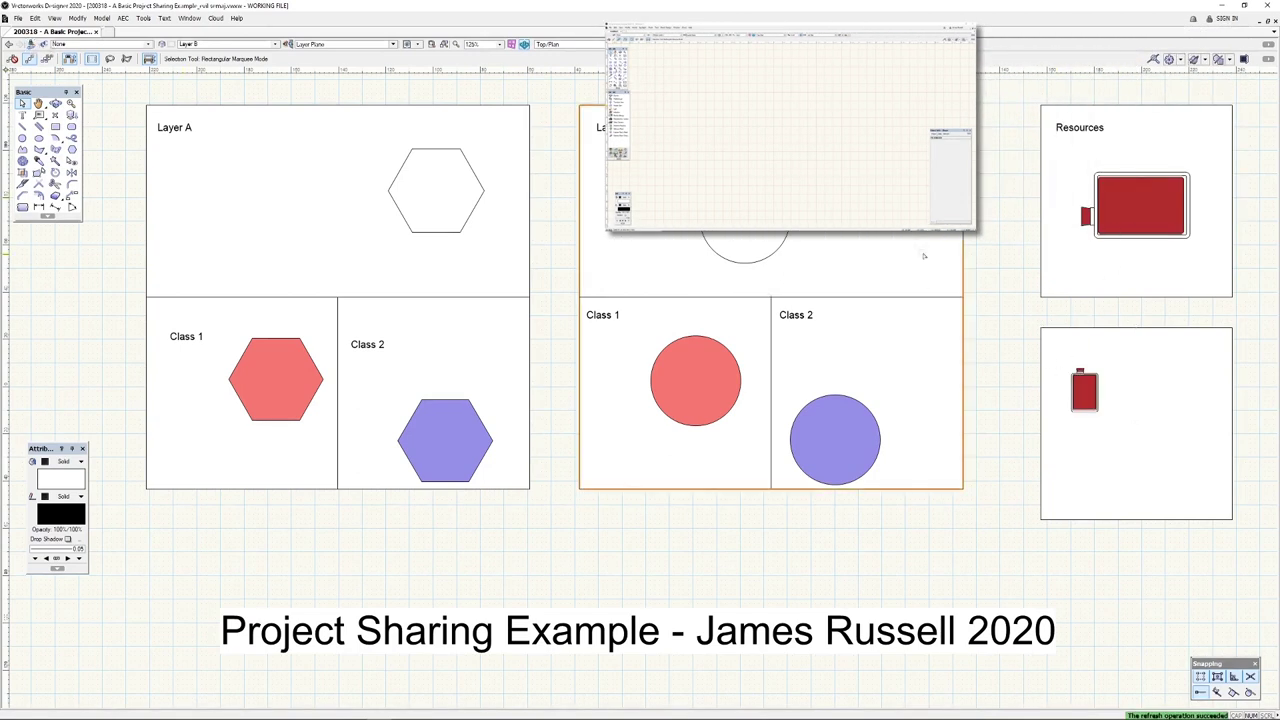
click(18, 18)
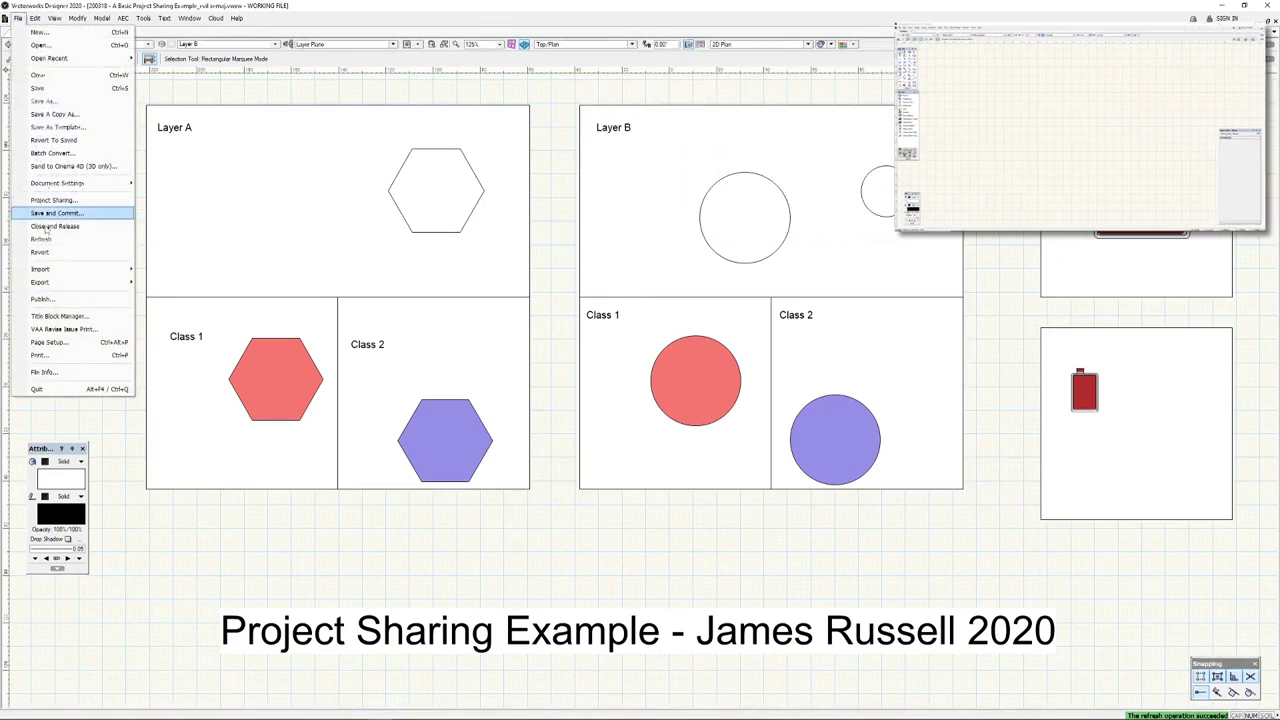
click(50, 200)
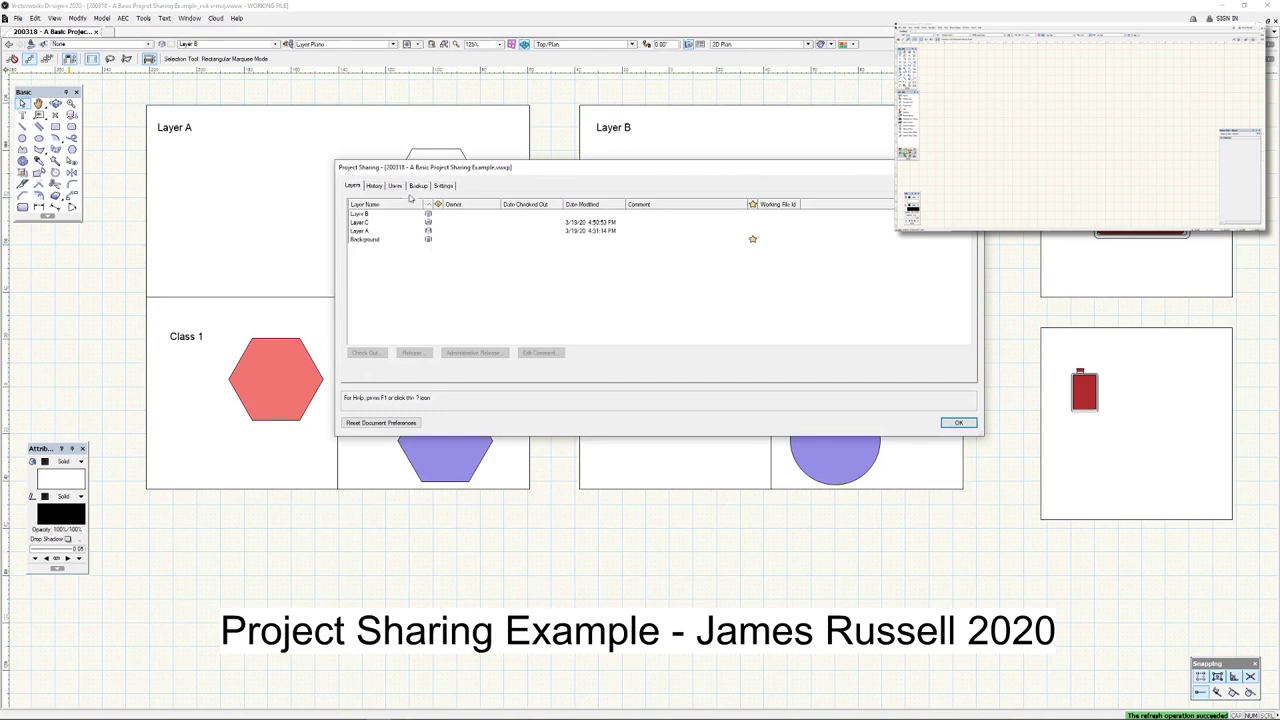
click(372, 186)
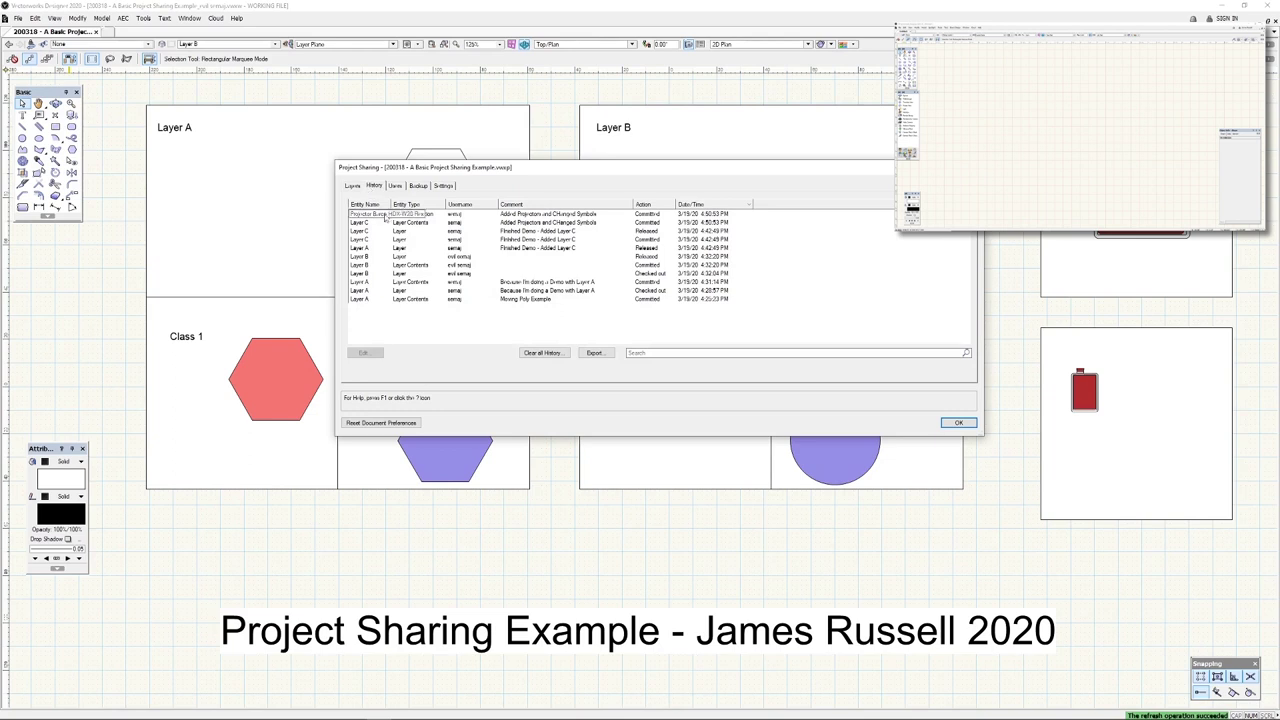
click(451, 248)
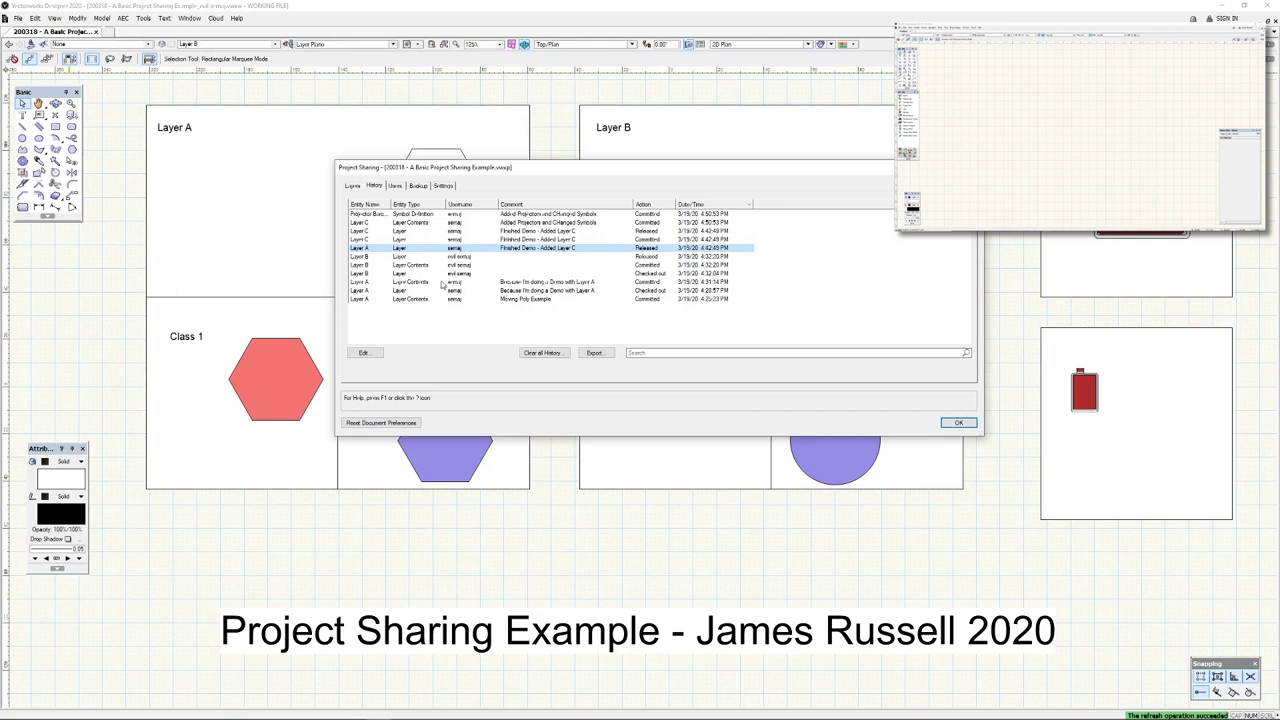
click(365, 353)
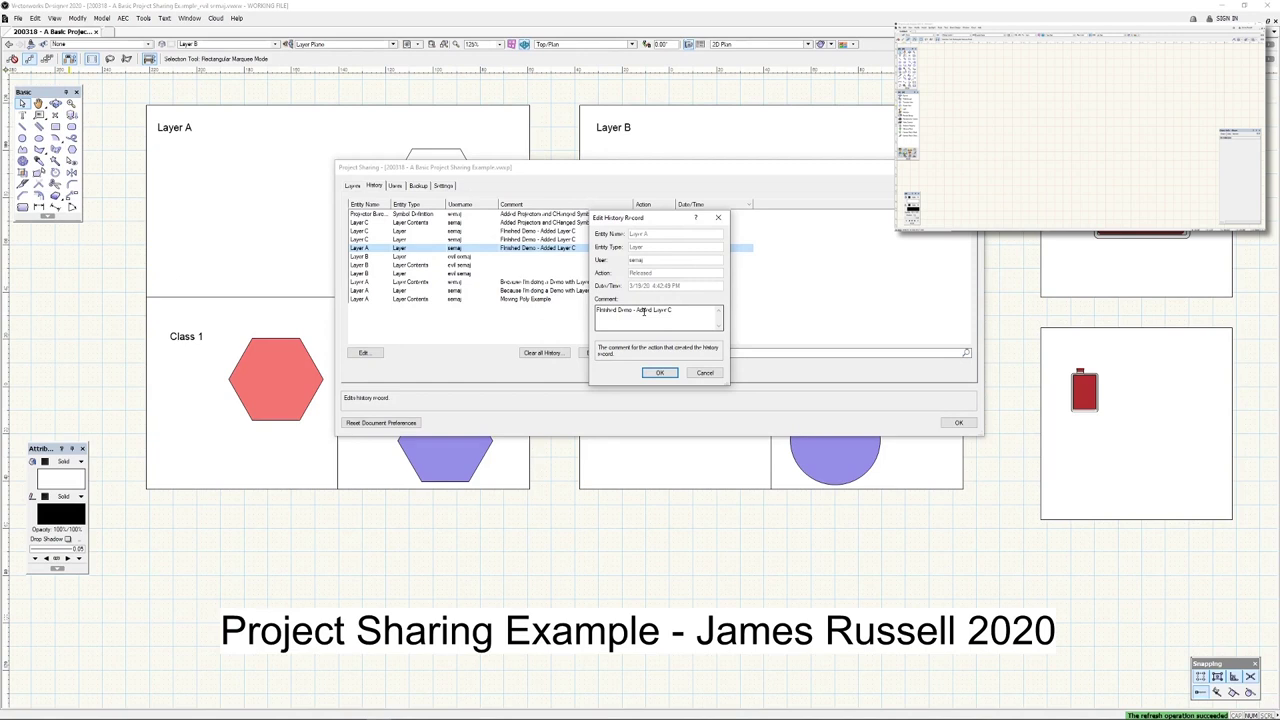
click(659, 372)
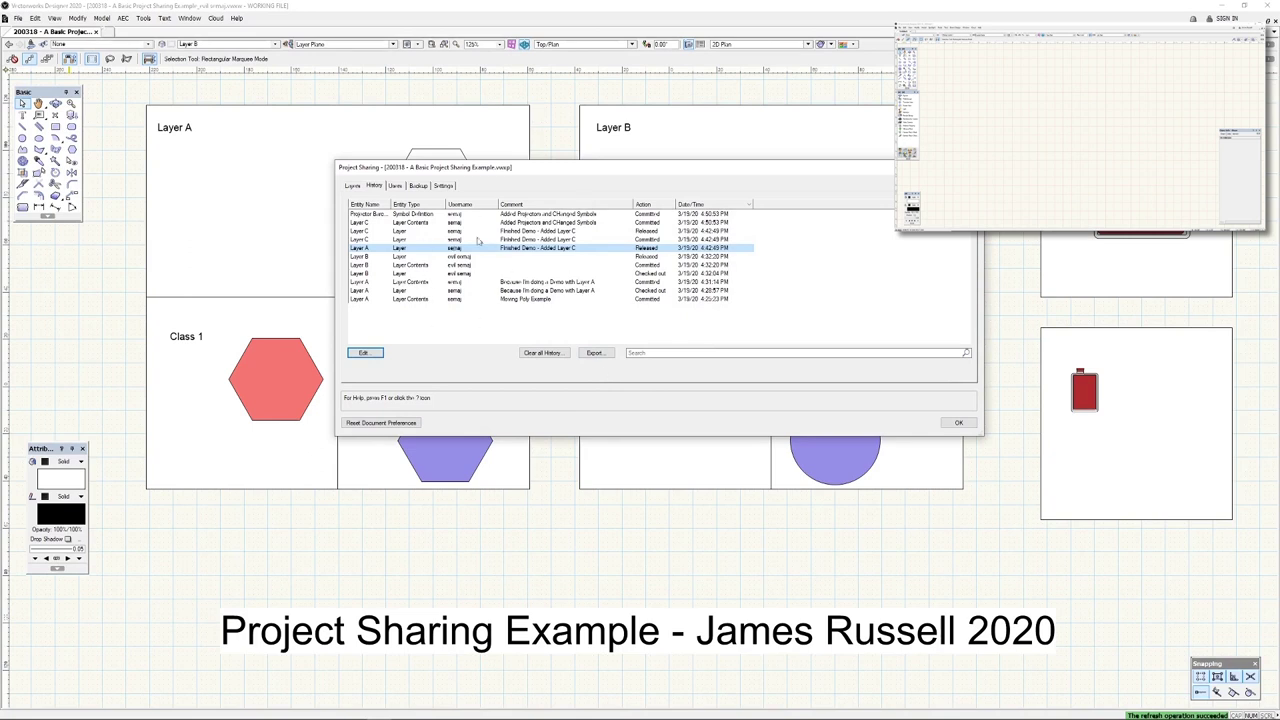
Check the Project Sharing backup settings and the backup files in the Project Backups folder, and close both
click(418, 188)
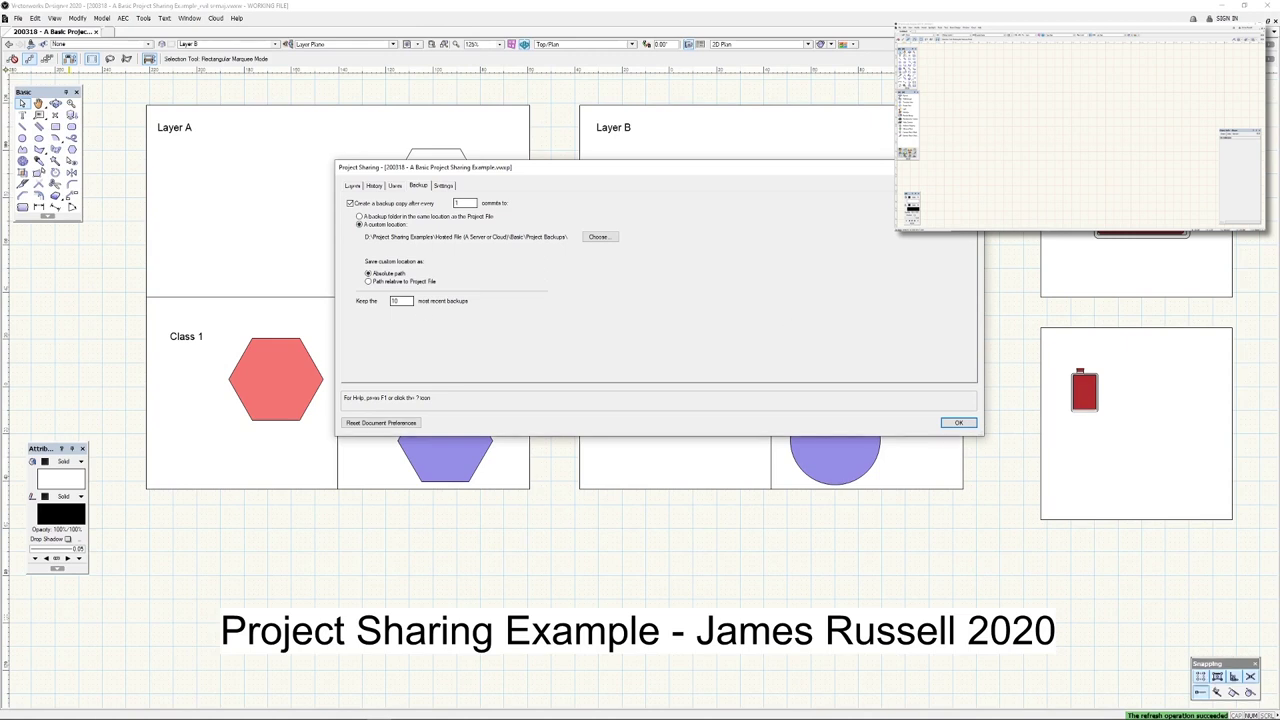
drag(1279, 190, 746, 287)
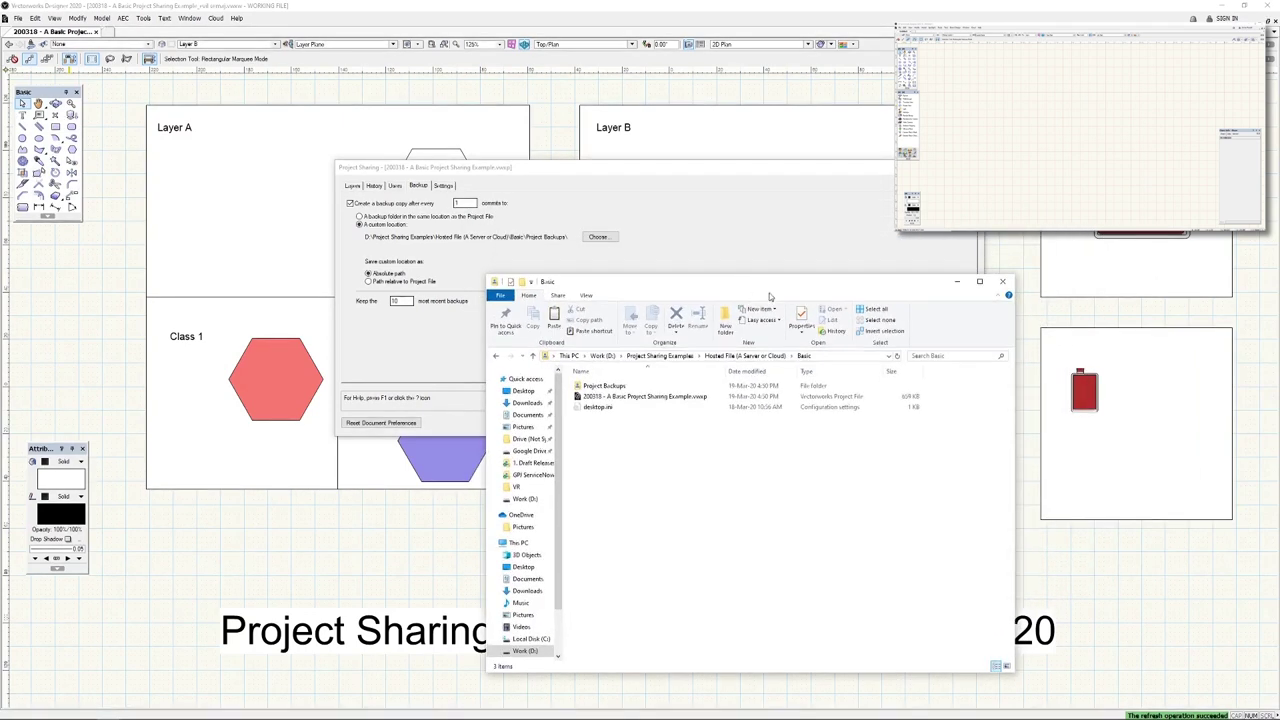
double_click(597, 392)
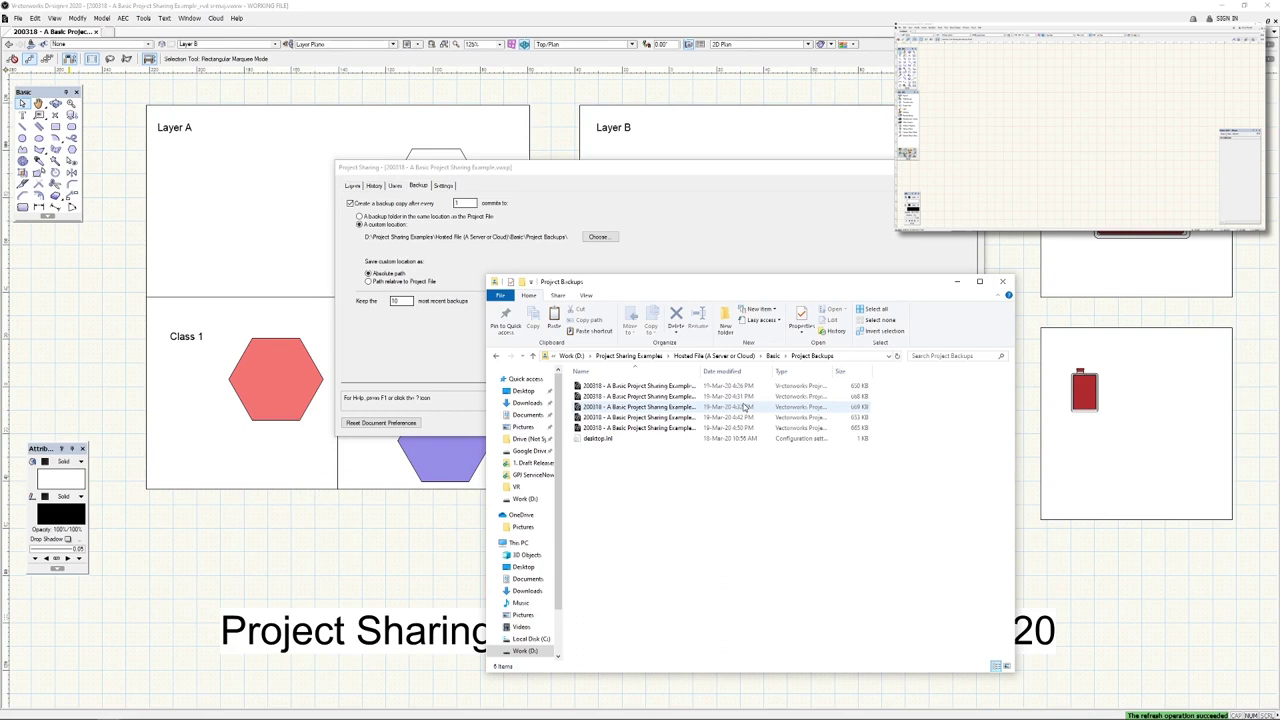
click(1002, 281)
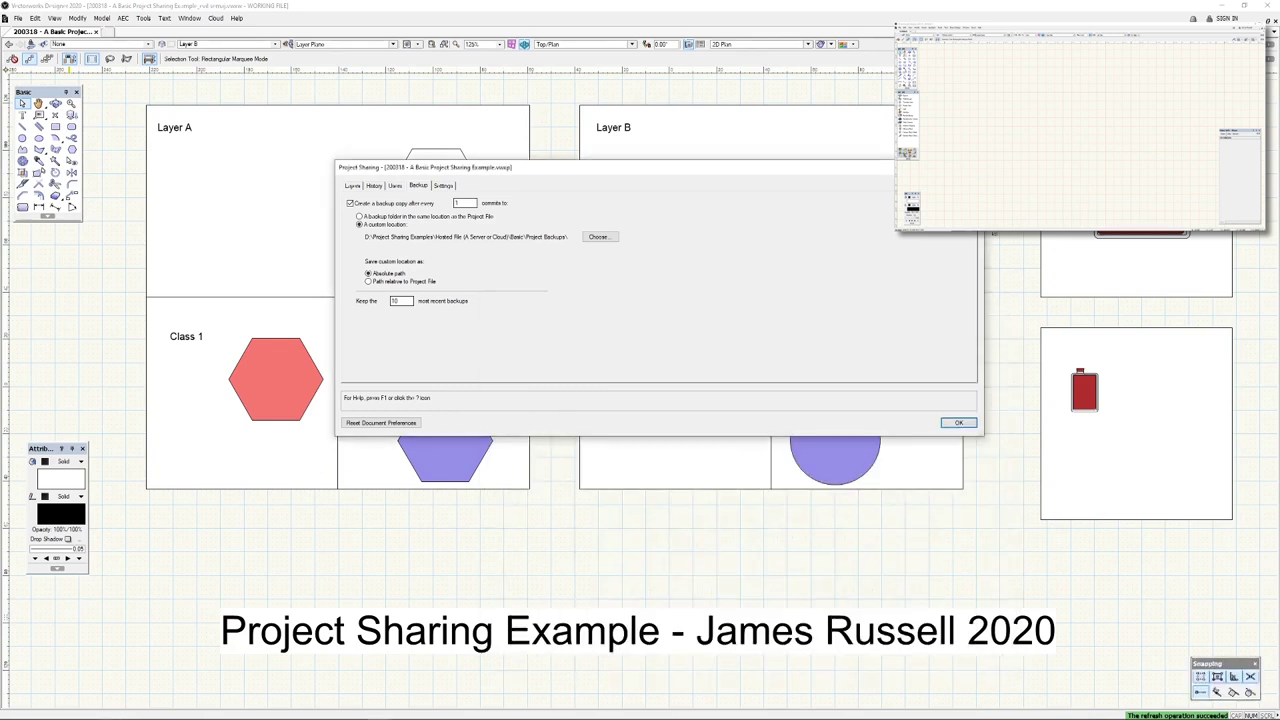
click(966, 423)
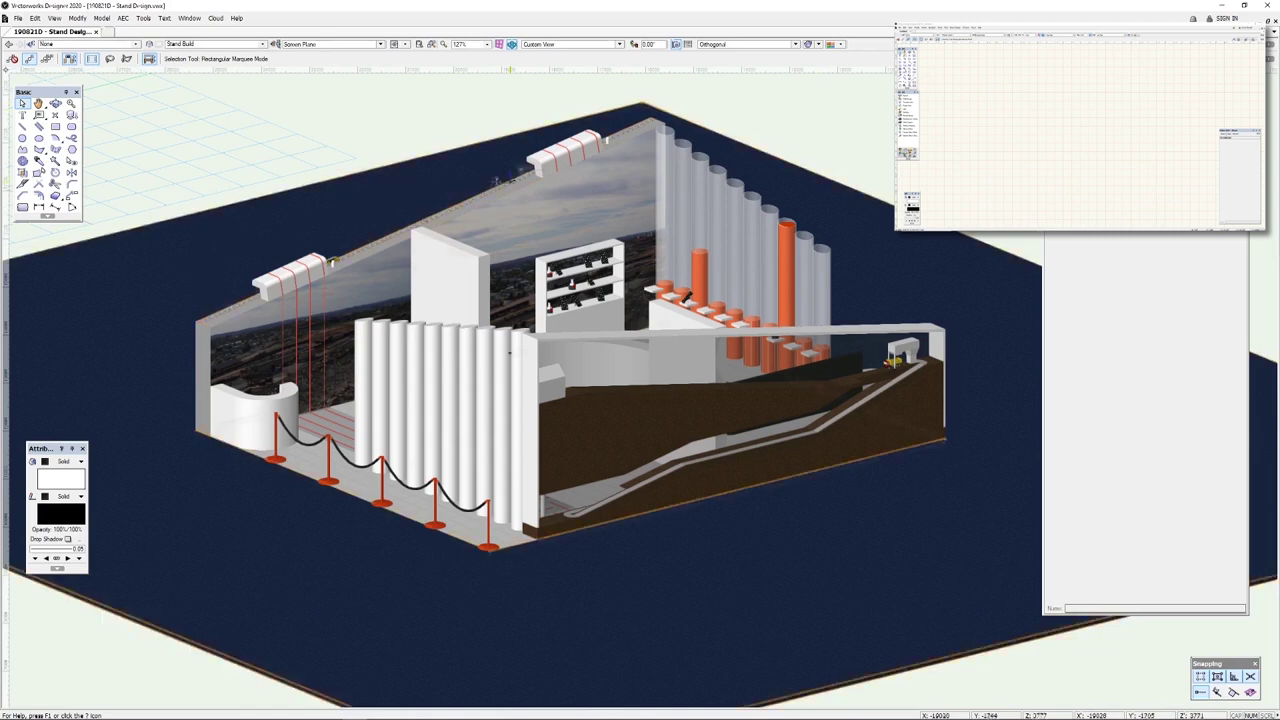
Examine the stand design model from several 3D angles and review its design layers in the Organization settings
click(56, 104)
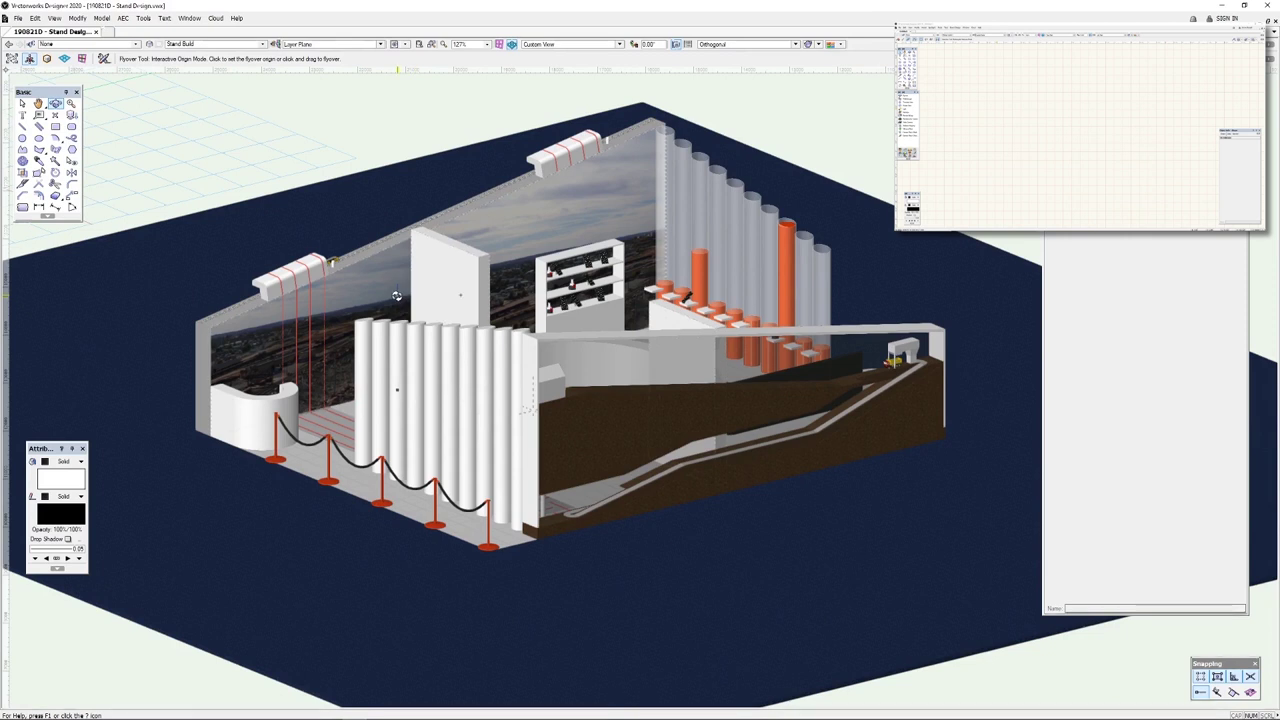
drag(645, 420, 593, 449)
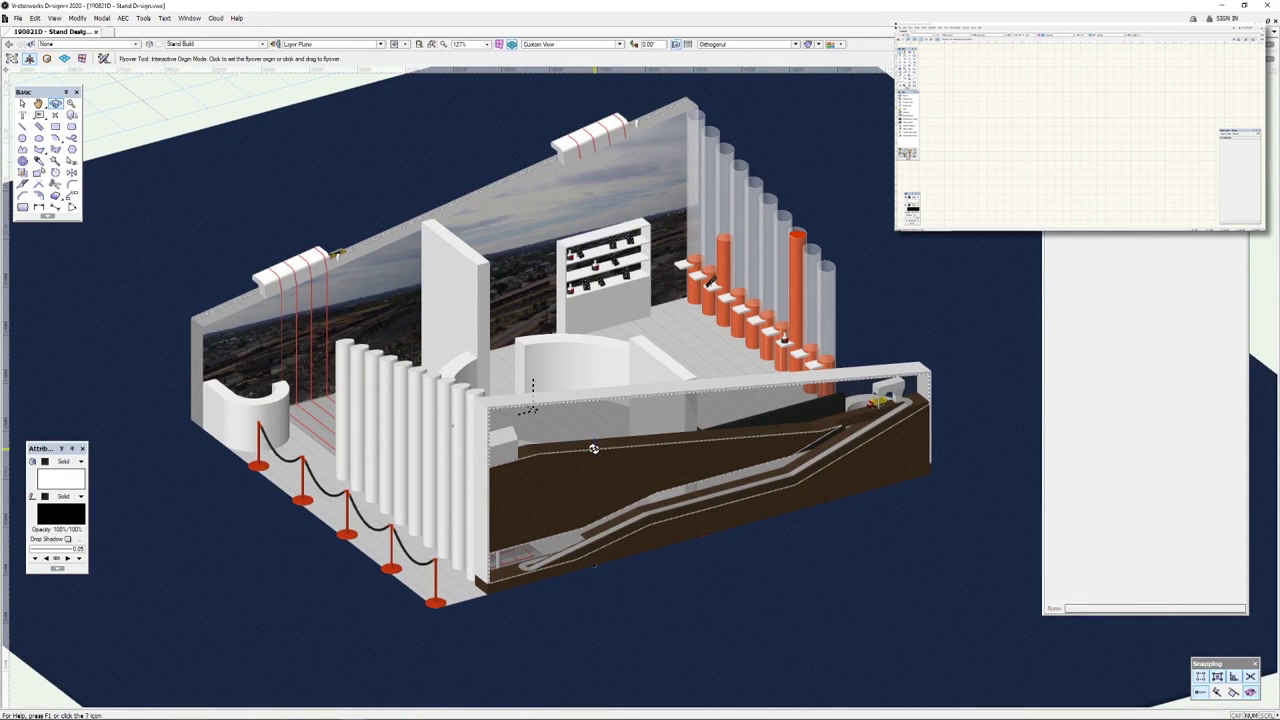
drag(593, 448, 607, 430)
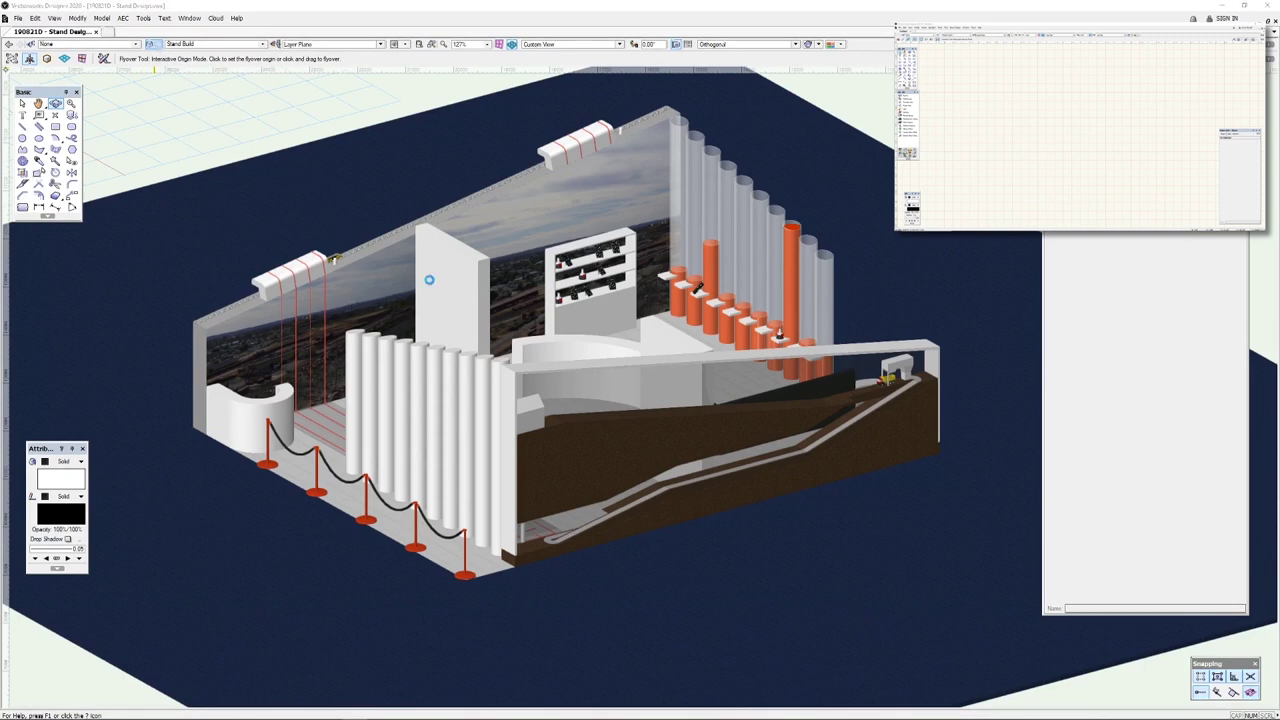
key(ctrl+shift+o)
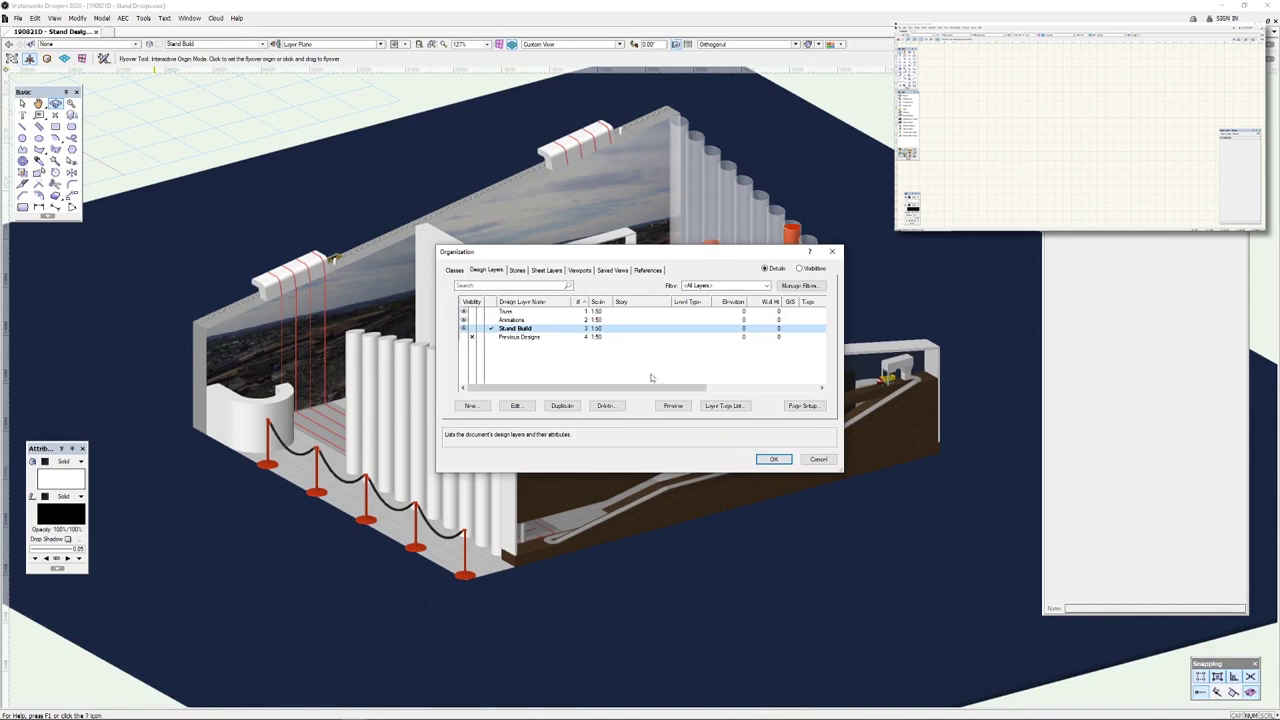
click(771, 458)
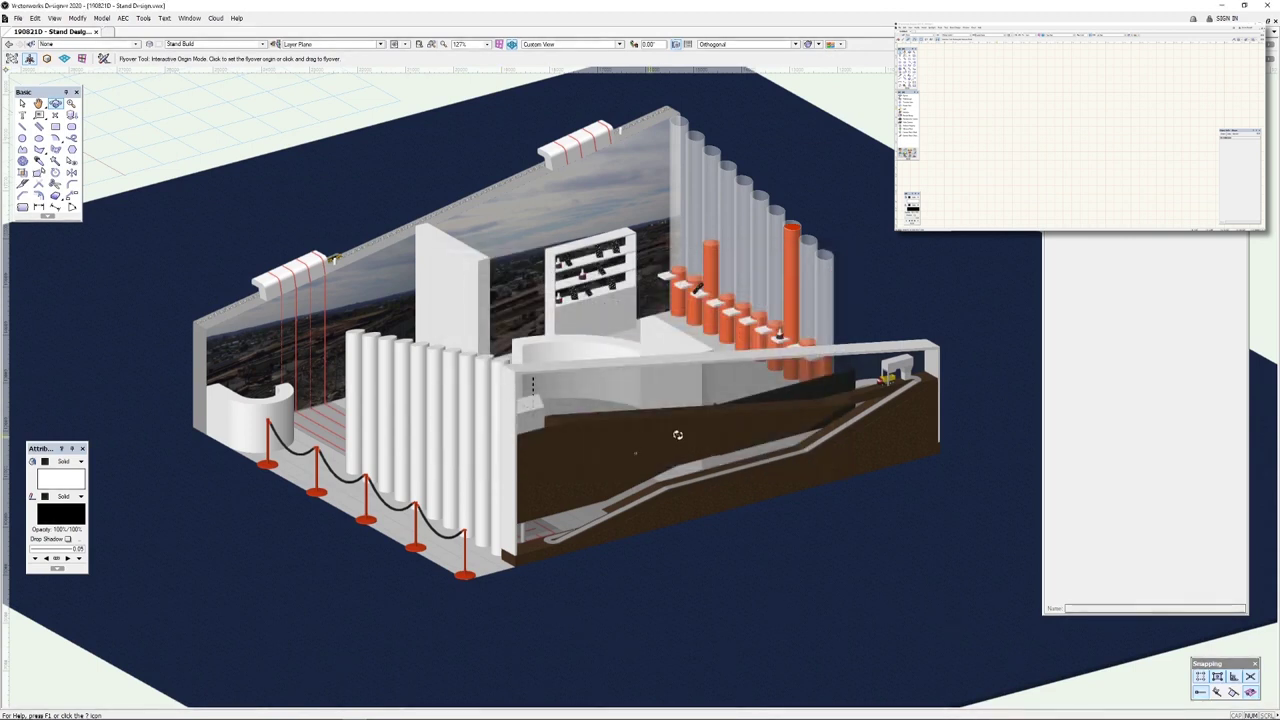
click(22, 103)
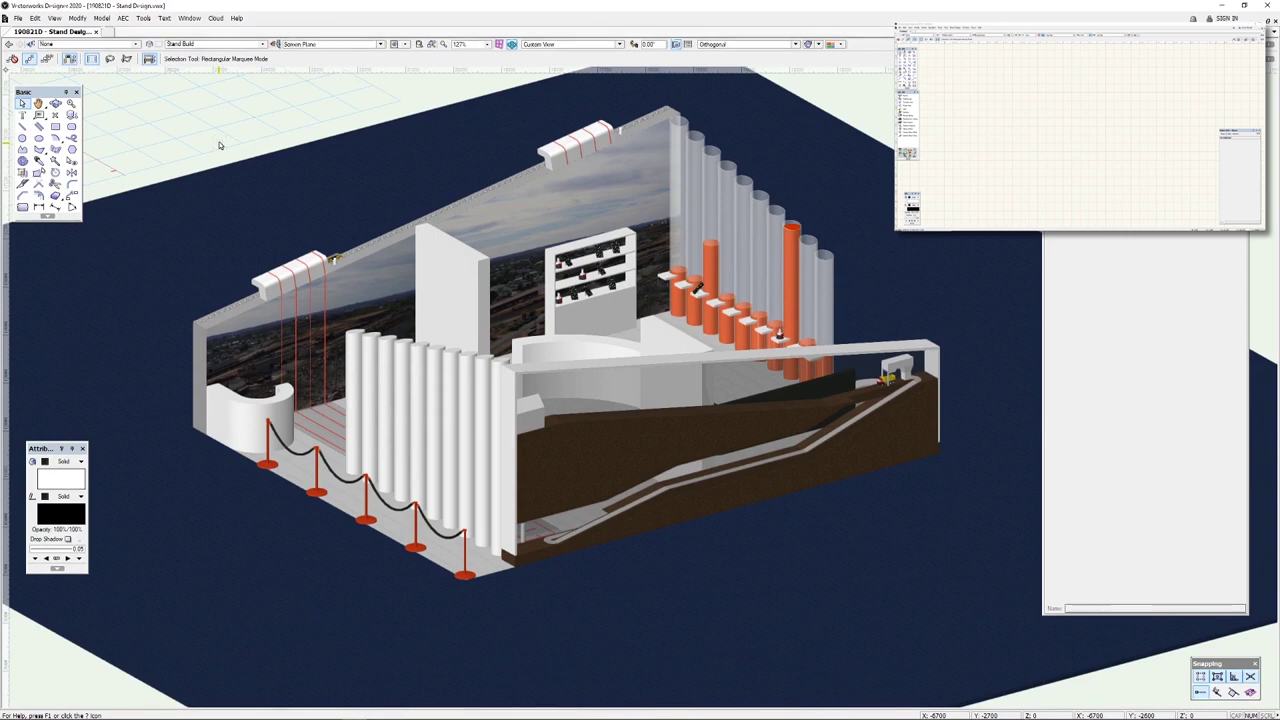
Show the stand design in Top/Plan view, with the whole stand centred in the drawing area
key(ctrl+5)
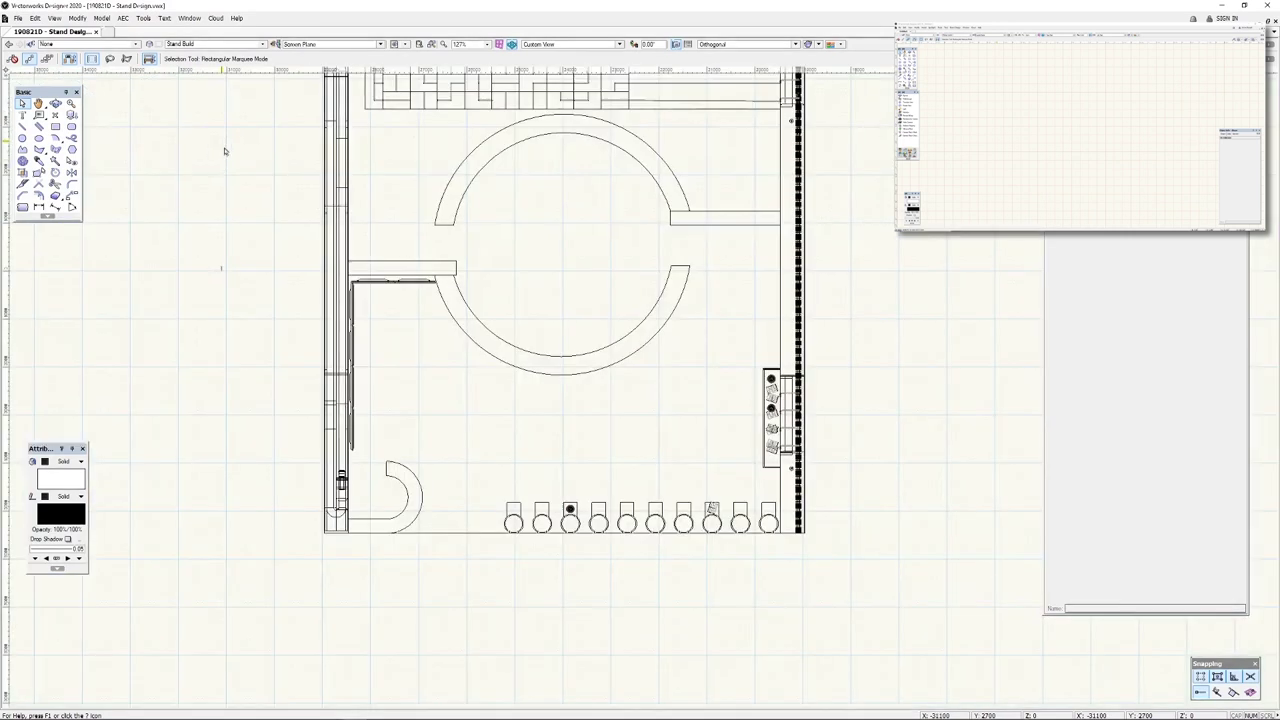
scroll(479, 295, down, 2)
mouse_move(479, 295)
middle_down()
mouse_move(565, 345)
mouse_move(555, 360)
middle_up()
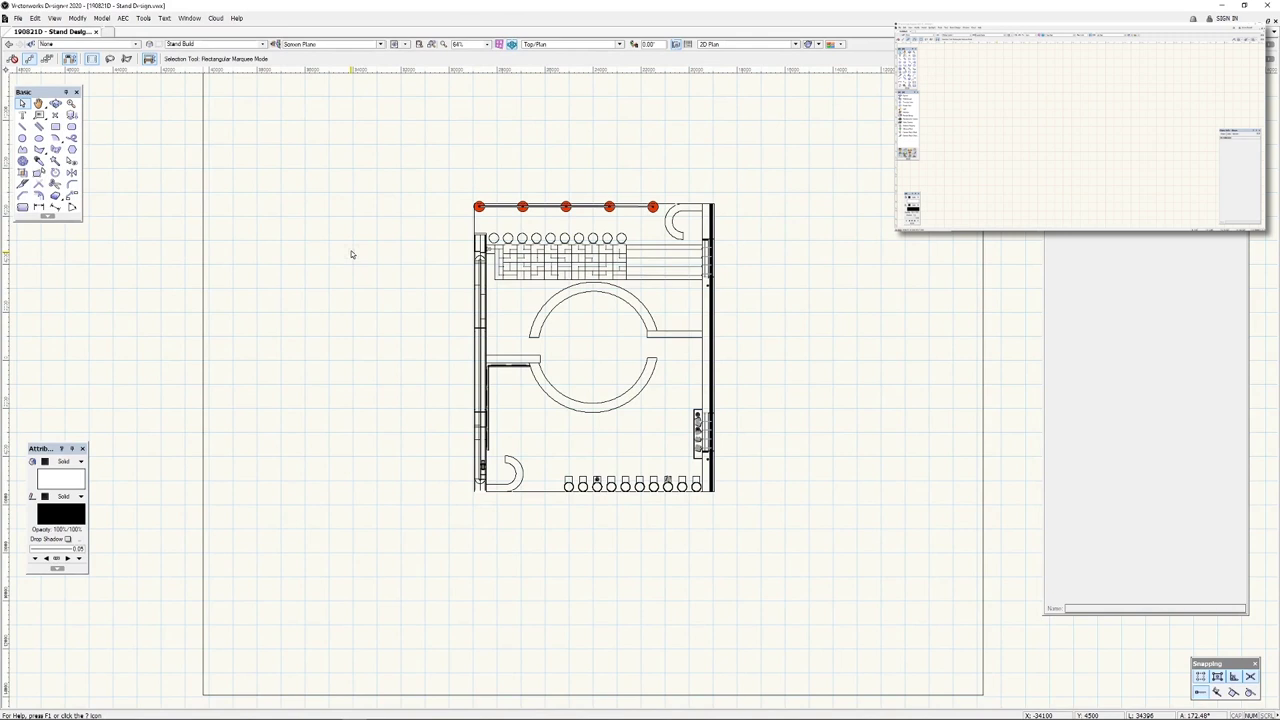
middle_drag(680, 232, 686, 248)
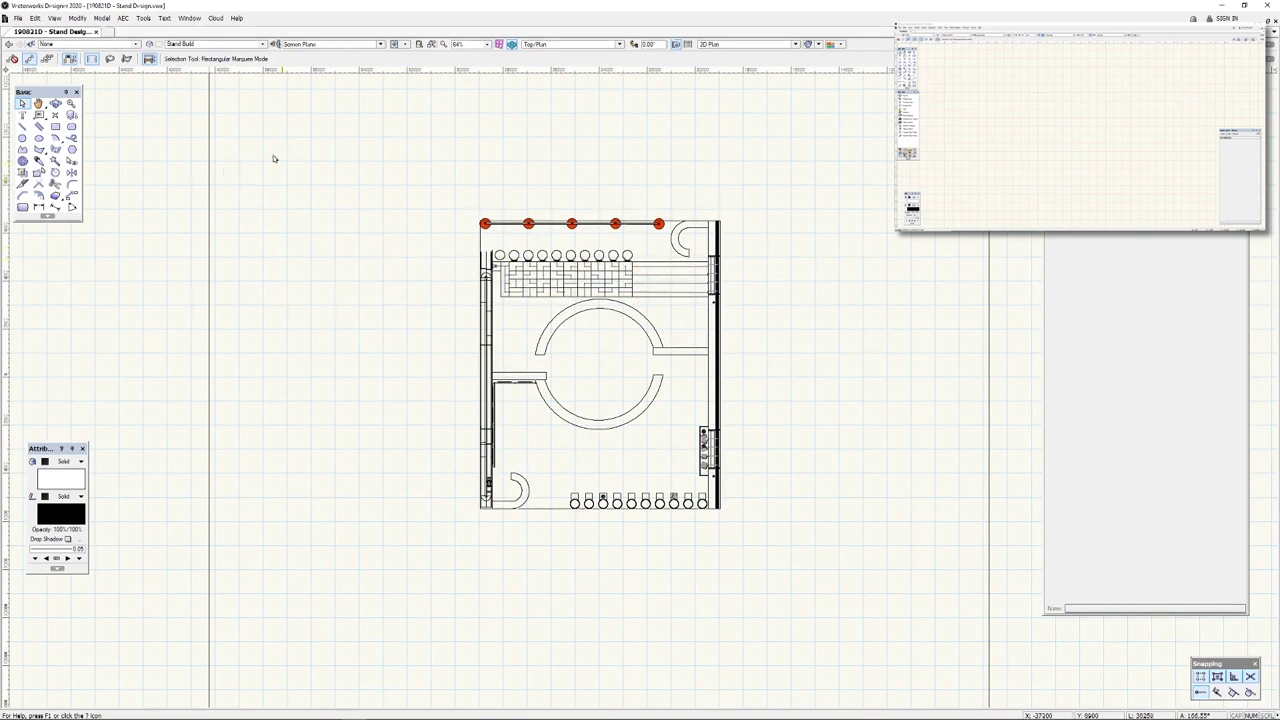
Start Project Sharing setup for the stand design using SMB only, with Project as the default permission for new users
click(18, 18)
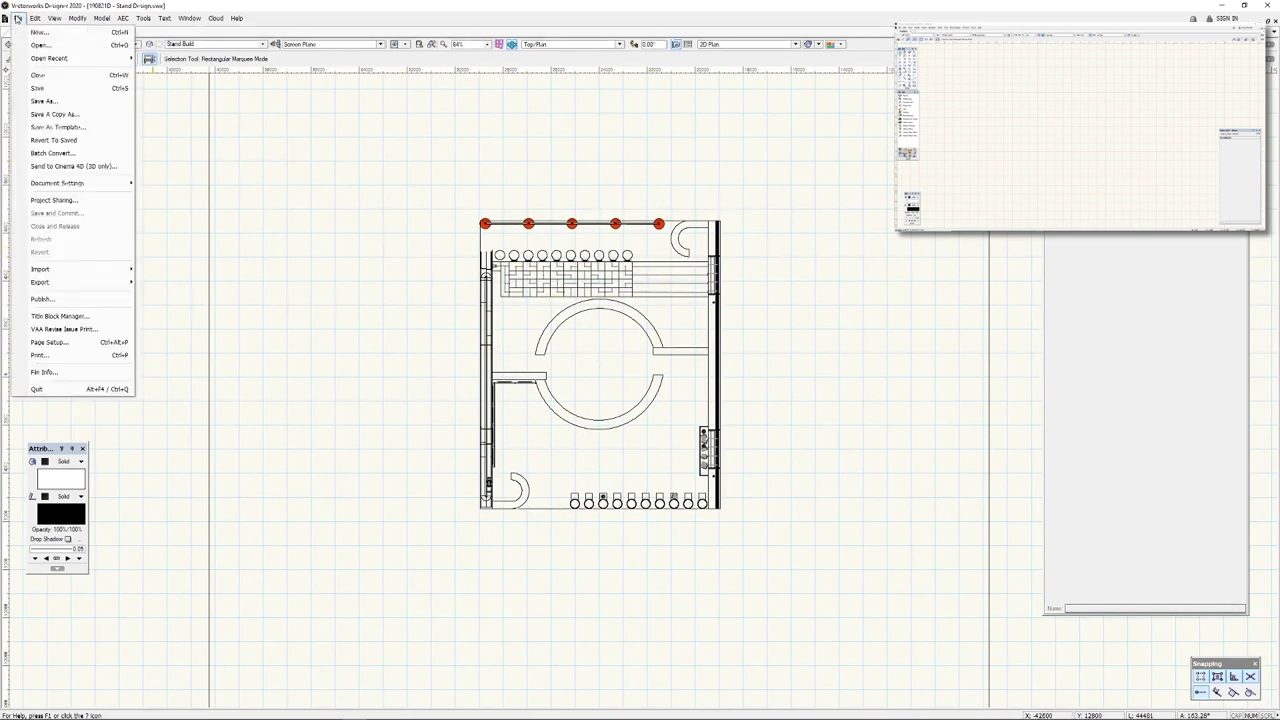
click(55, 200)
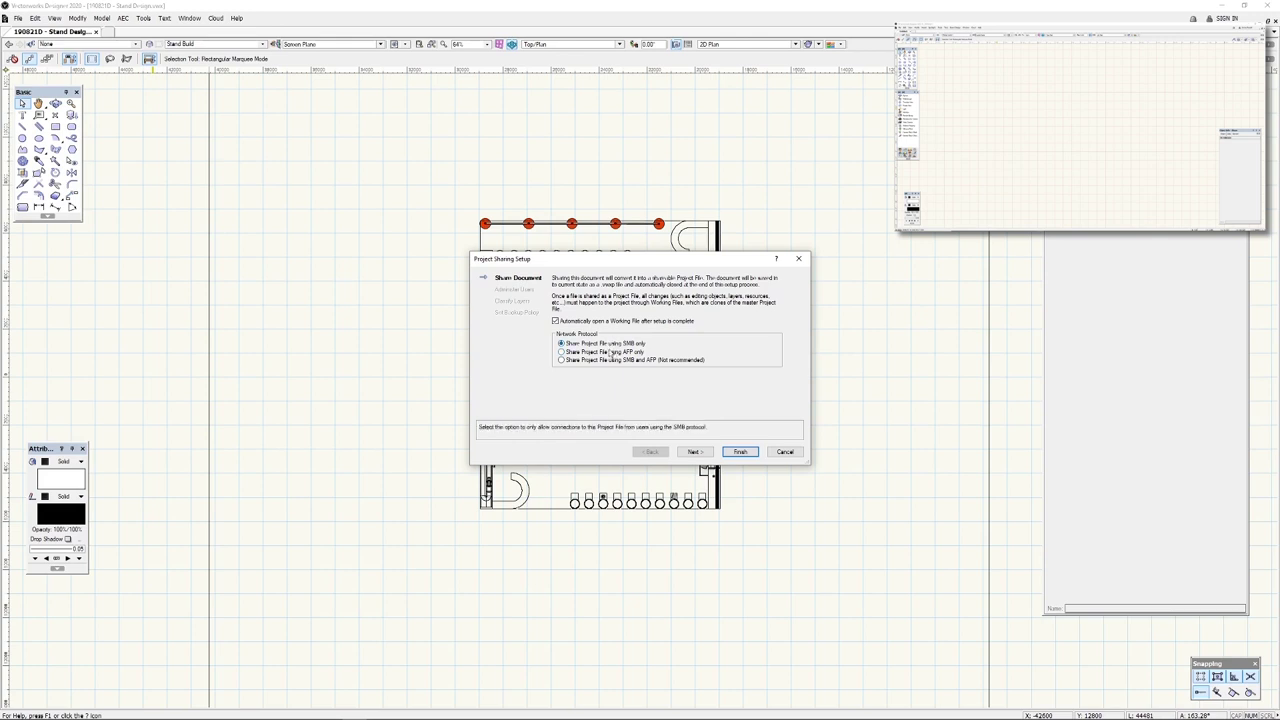
click(694, 451)
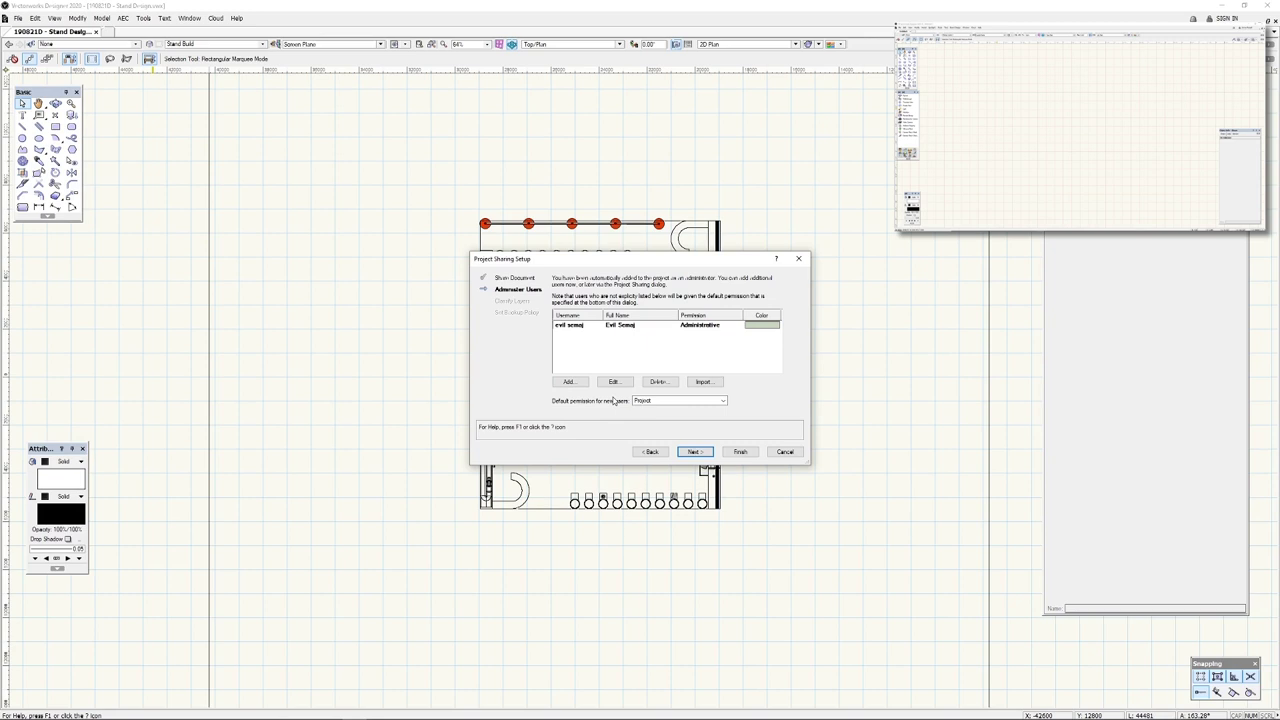
click(648, 401)
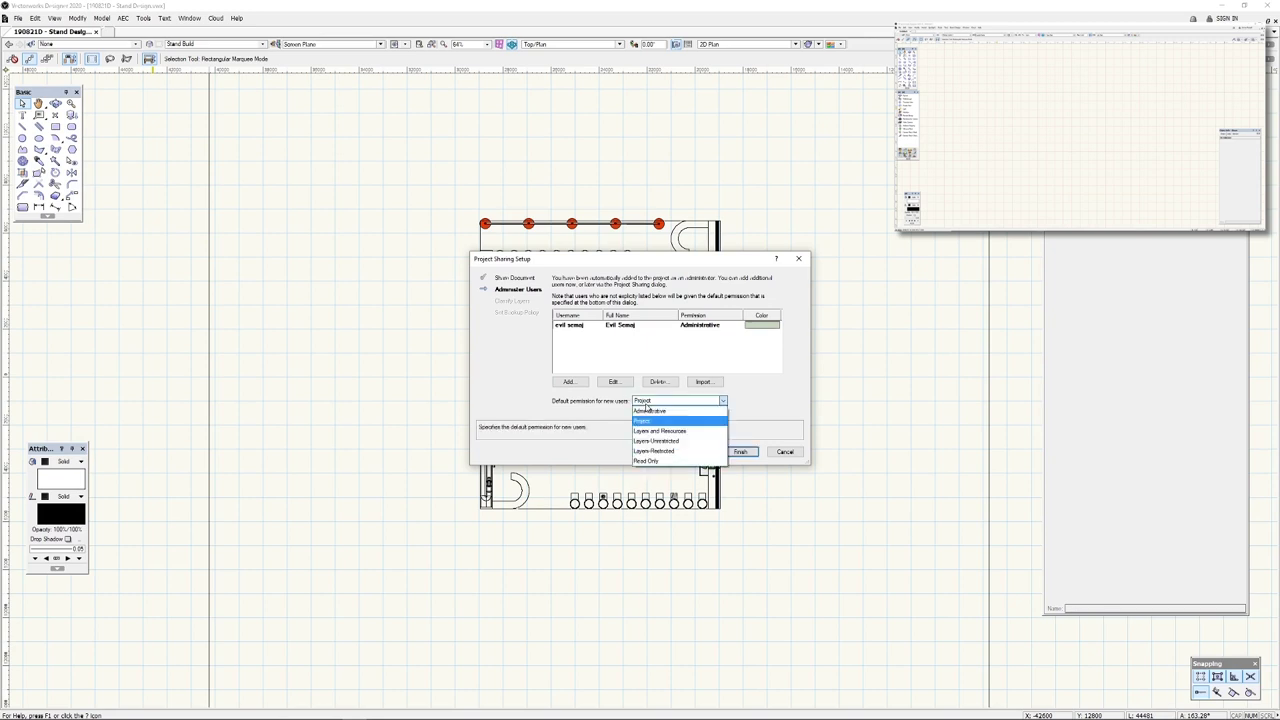
click(647, 422)
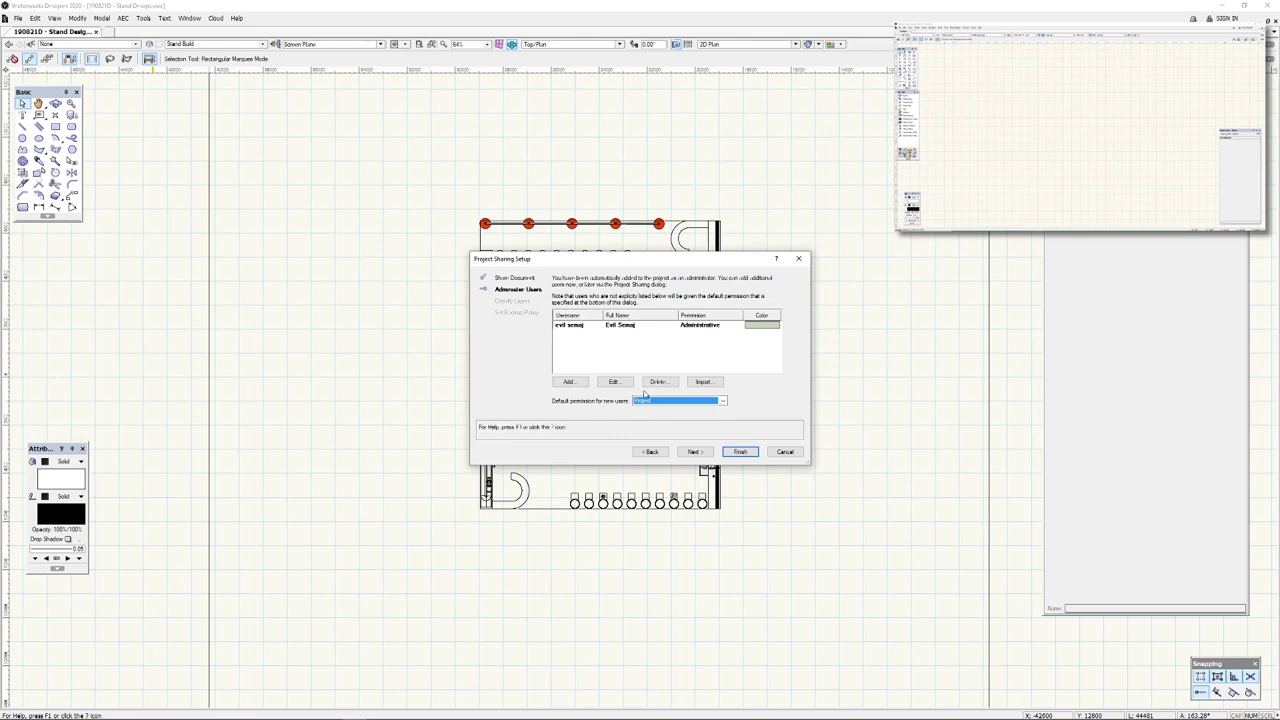
Mark the Animations and Previous Designs layers as master layers
click(697, 452)
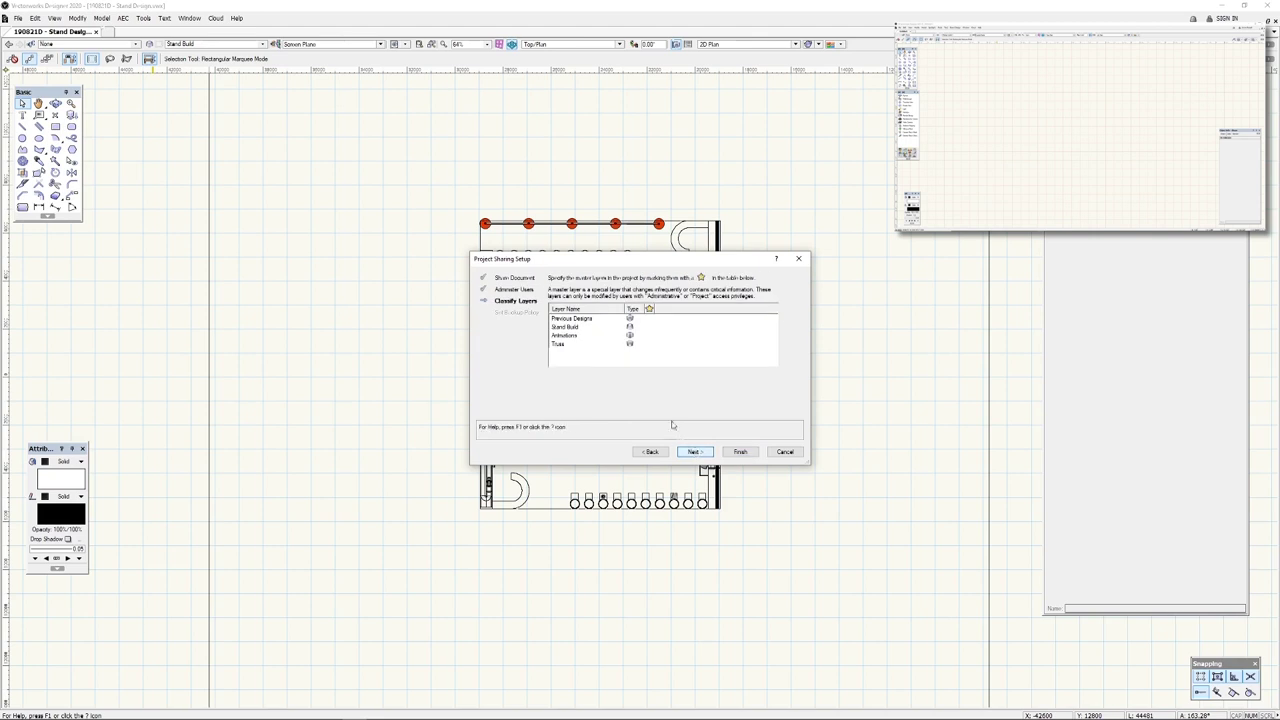
click(649, 335)
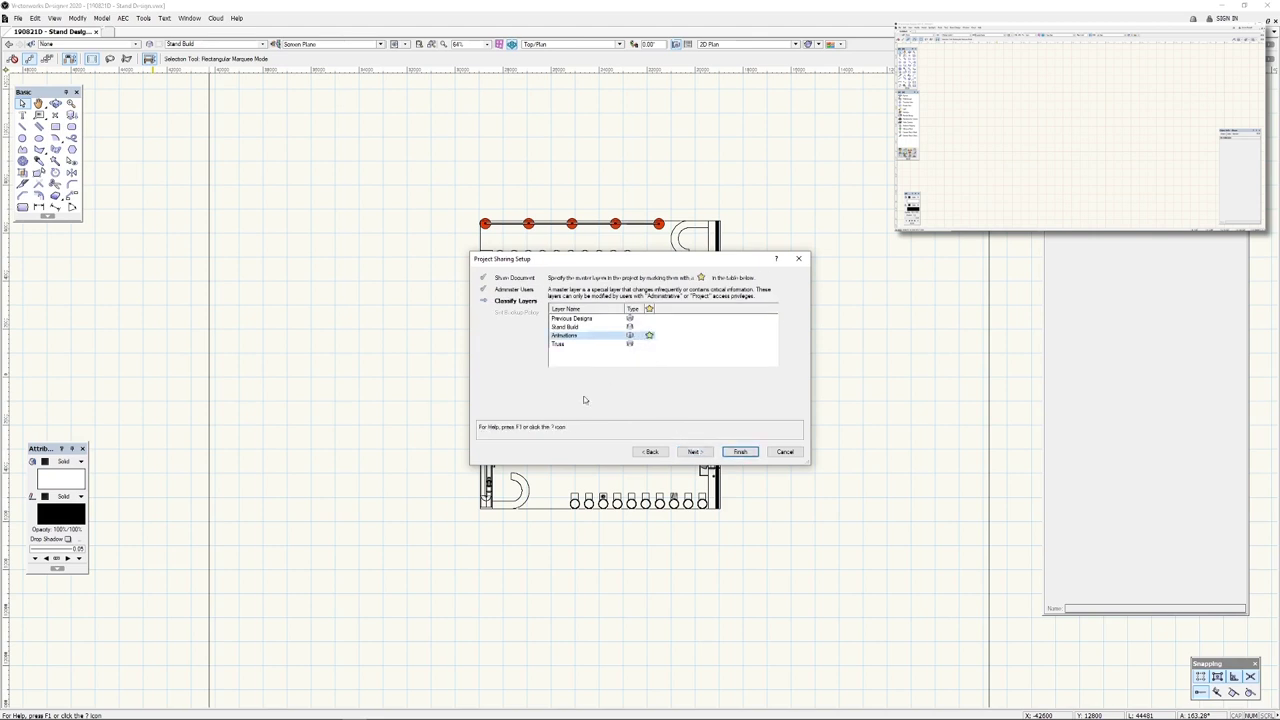
click(649, 318)
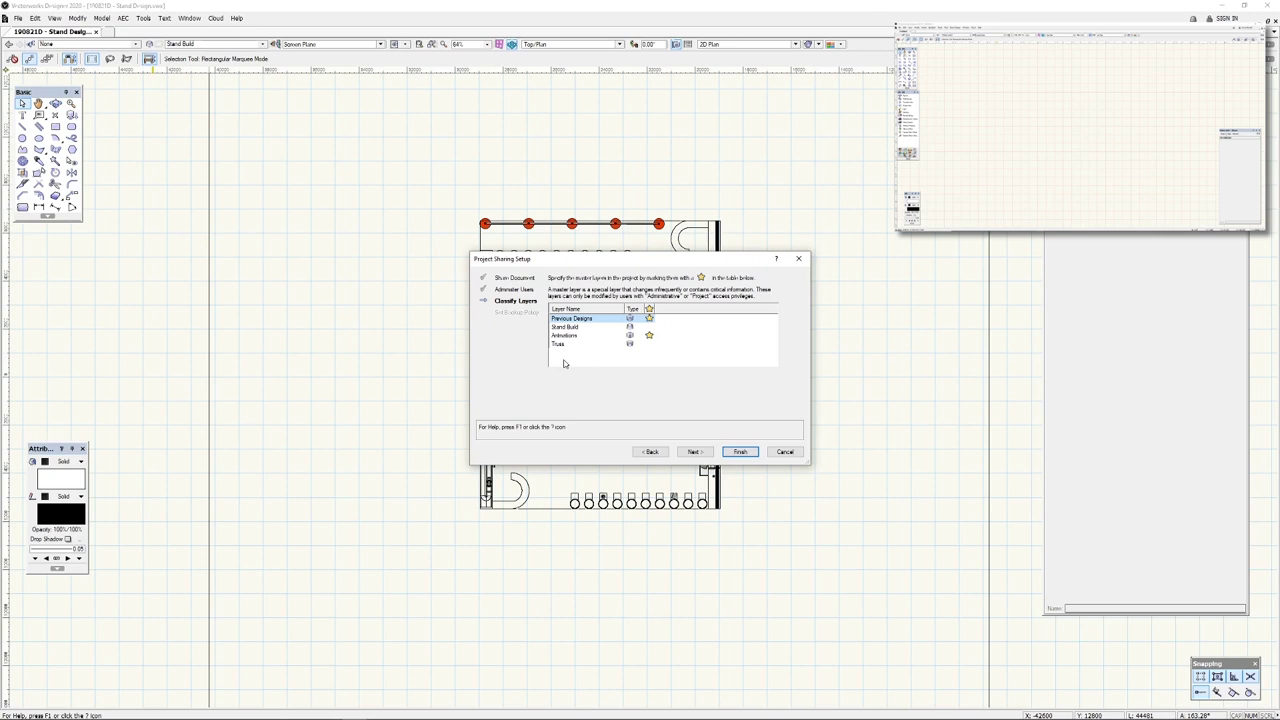
Set the project file backups to a custom location, using the Project Backups folder inside the Advanced folder
click(695, 451)
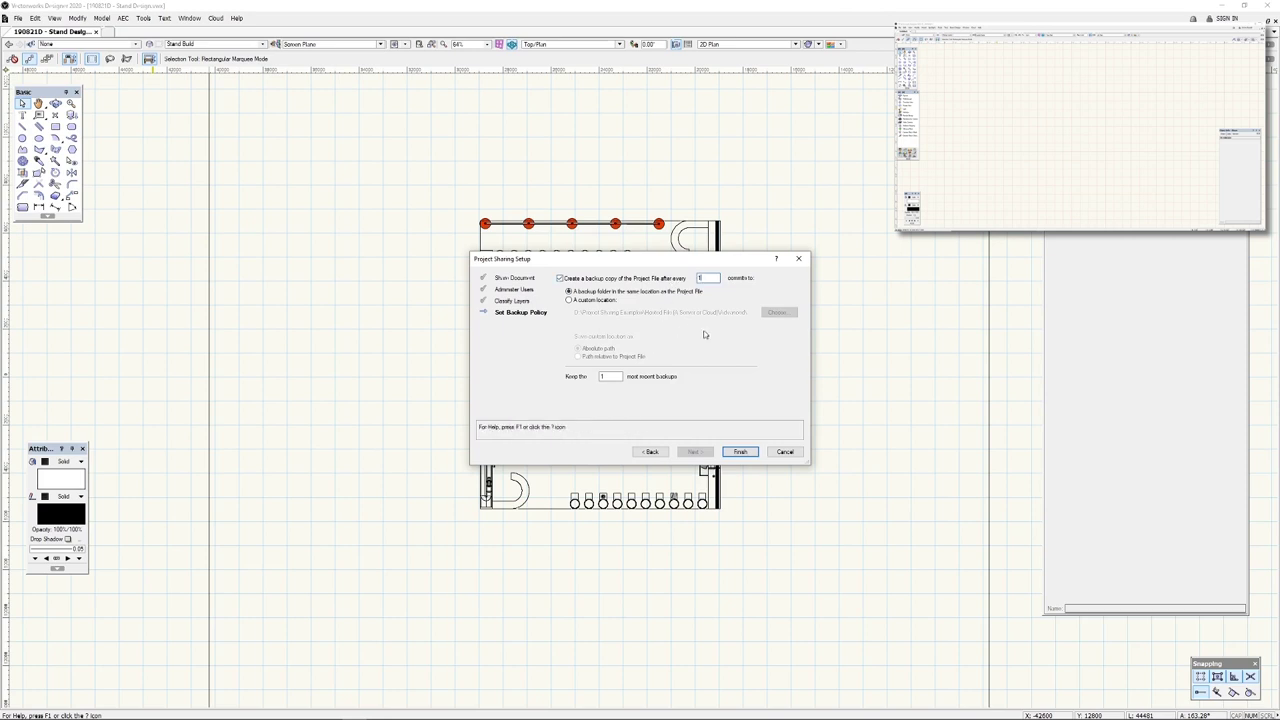
click(597, 300)
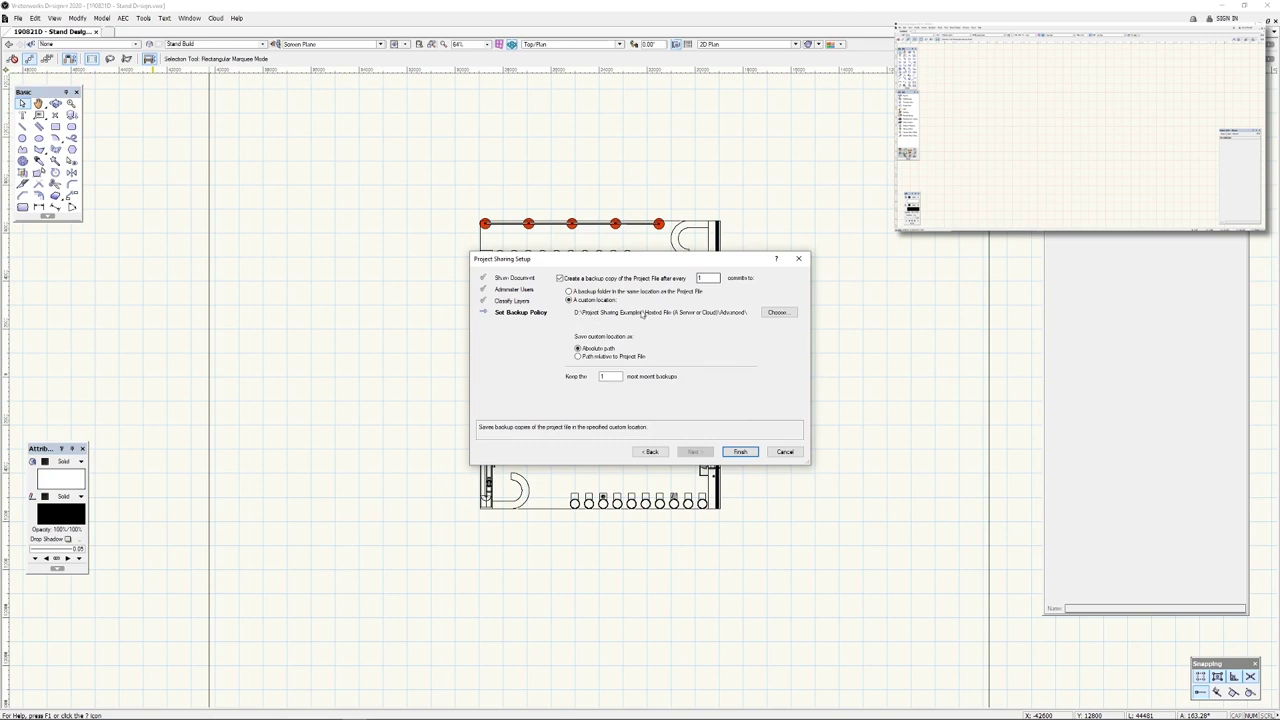
click(777, 312)
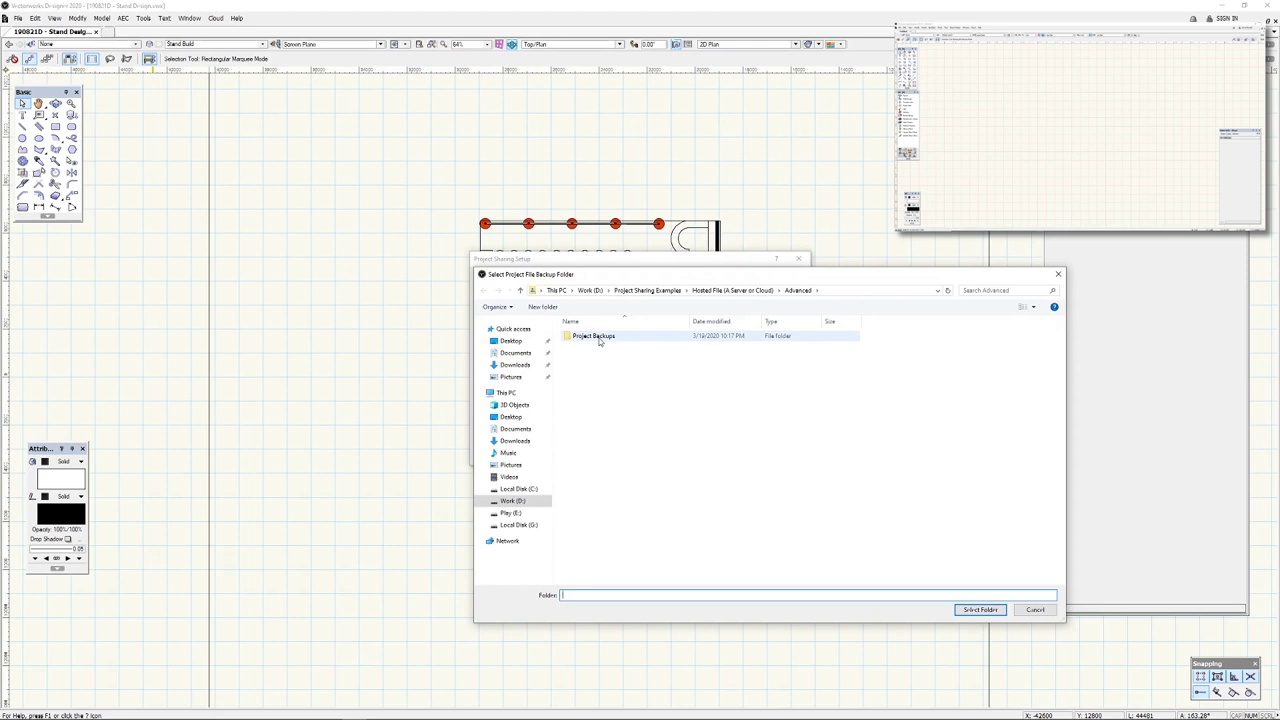
double_click(600, 337)
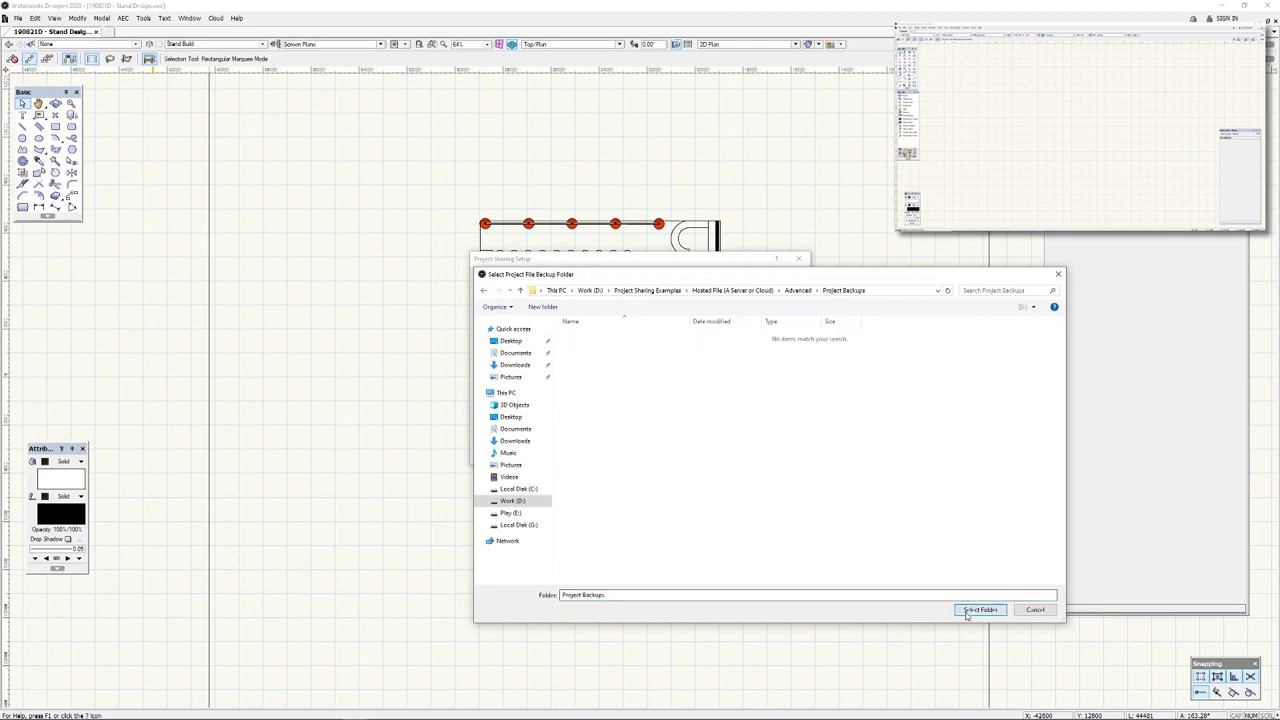
click(980, 609)
Keep the 10 most recent backups and finish the sharing setup, accepting a new working file
click(612, 376)
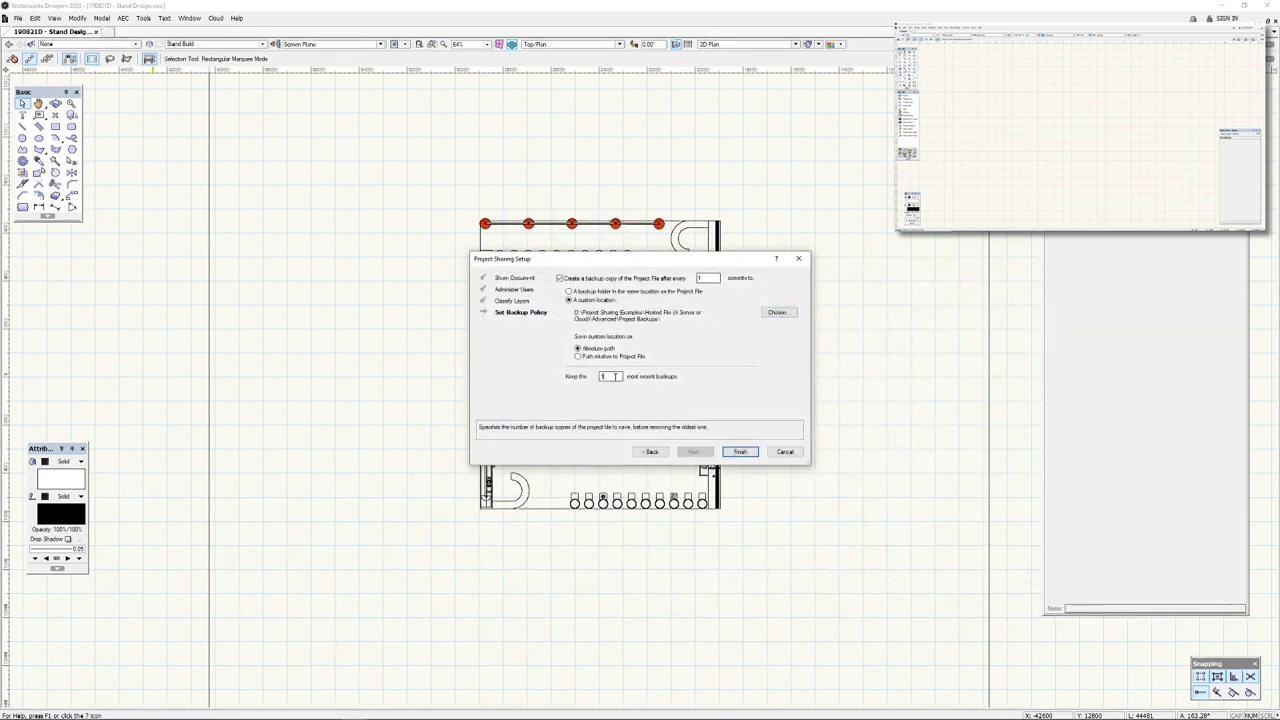
text(0)
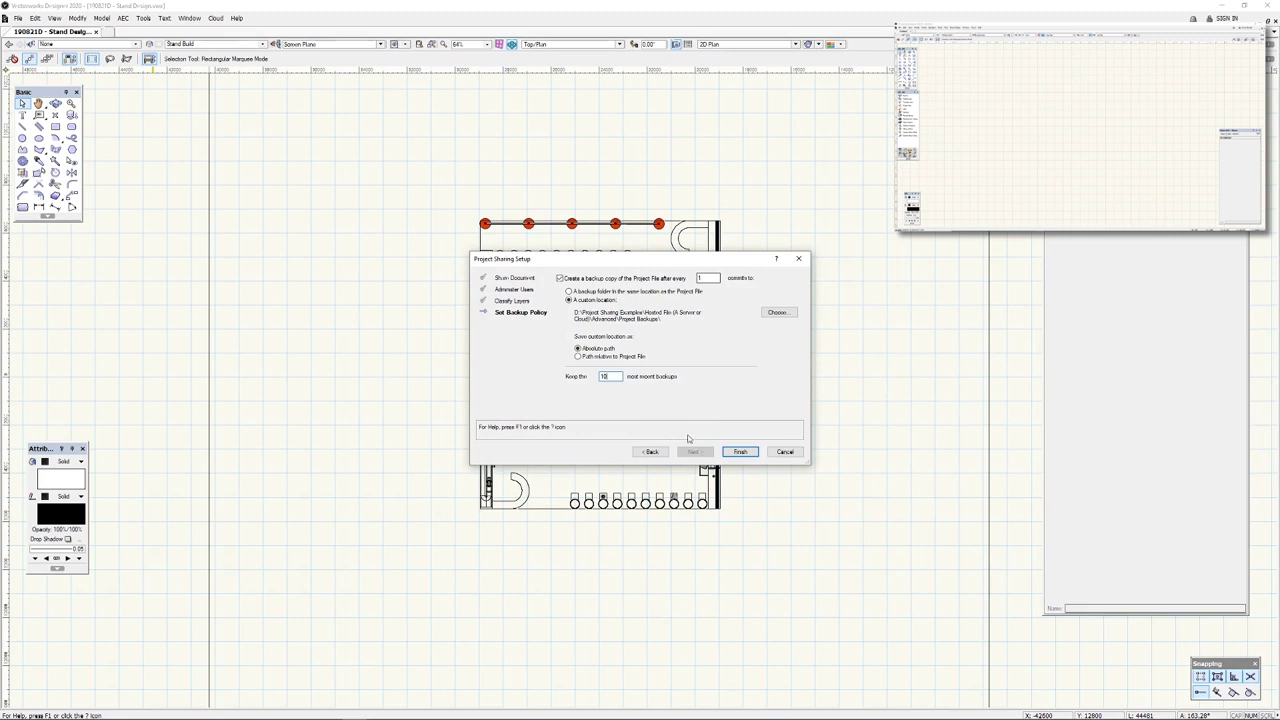
click(740, 452)
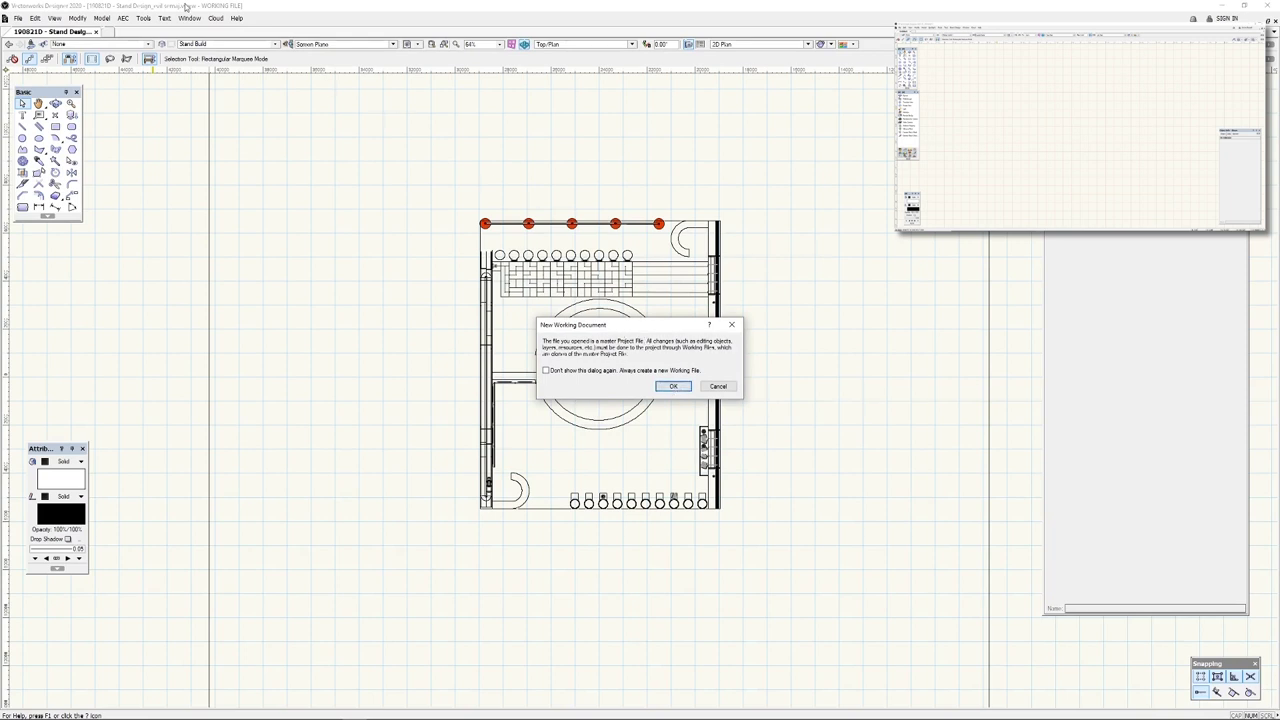
key(Return)
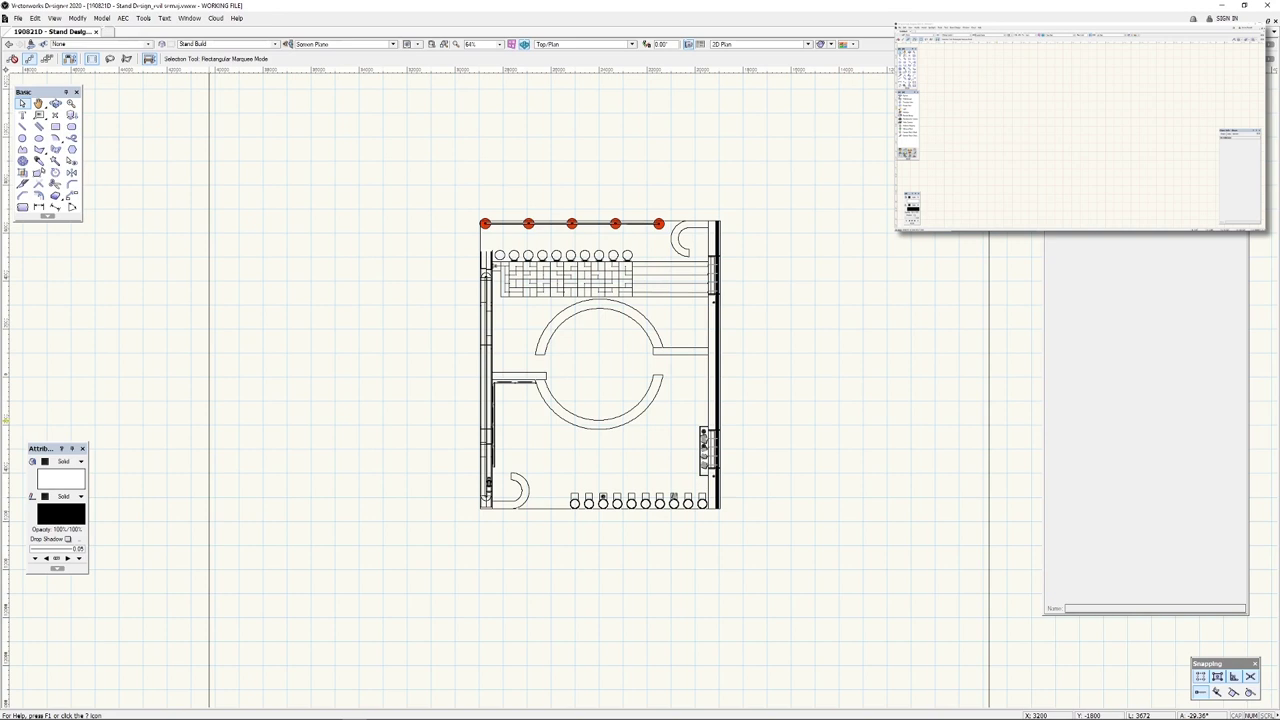
Switch to File Explorer and examine the stand design's project file in the Advanced folder
drag(1030, 195, 495, 260)
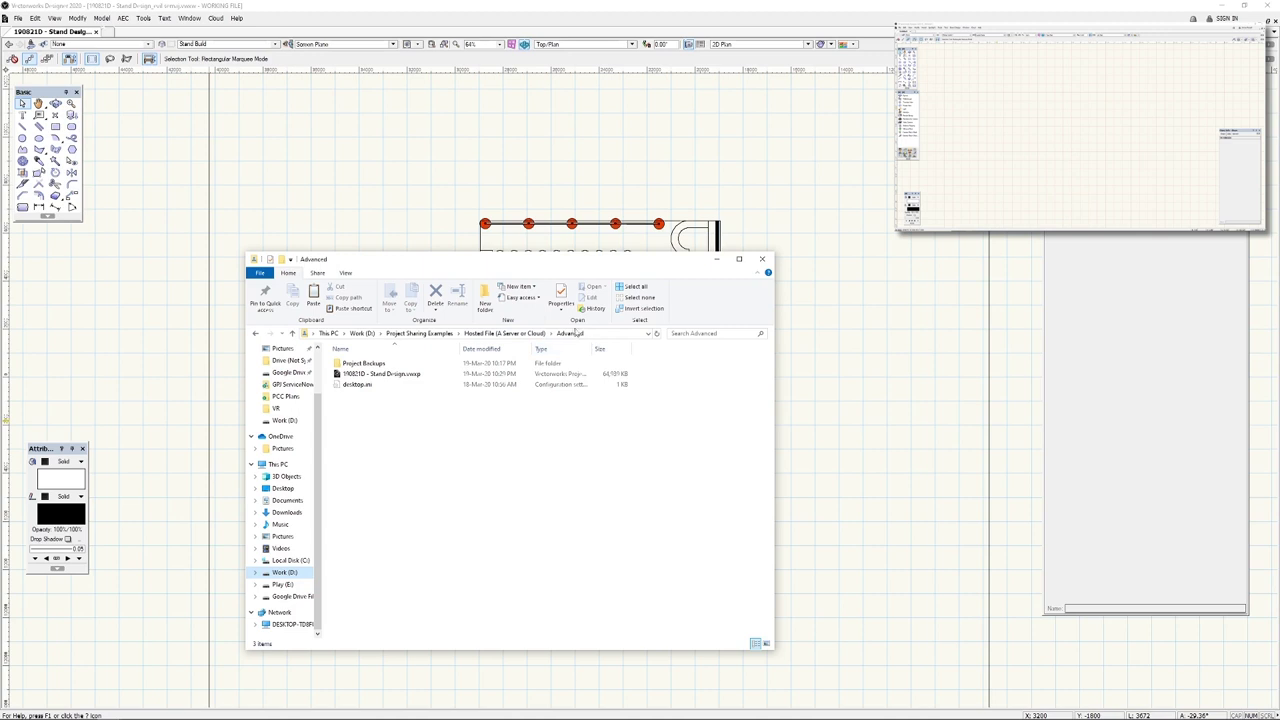
click(411, 376)
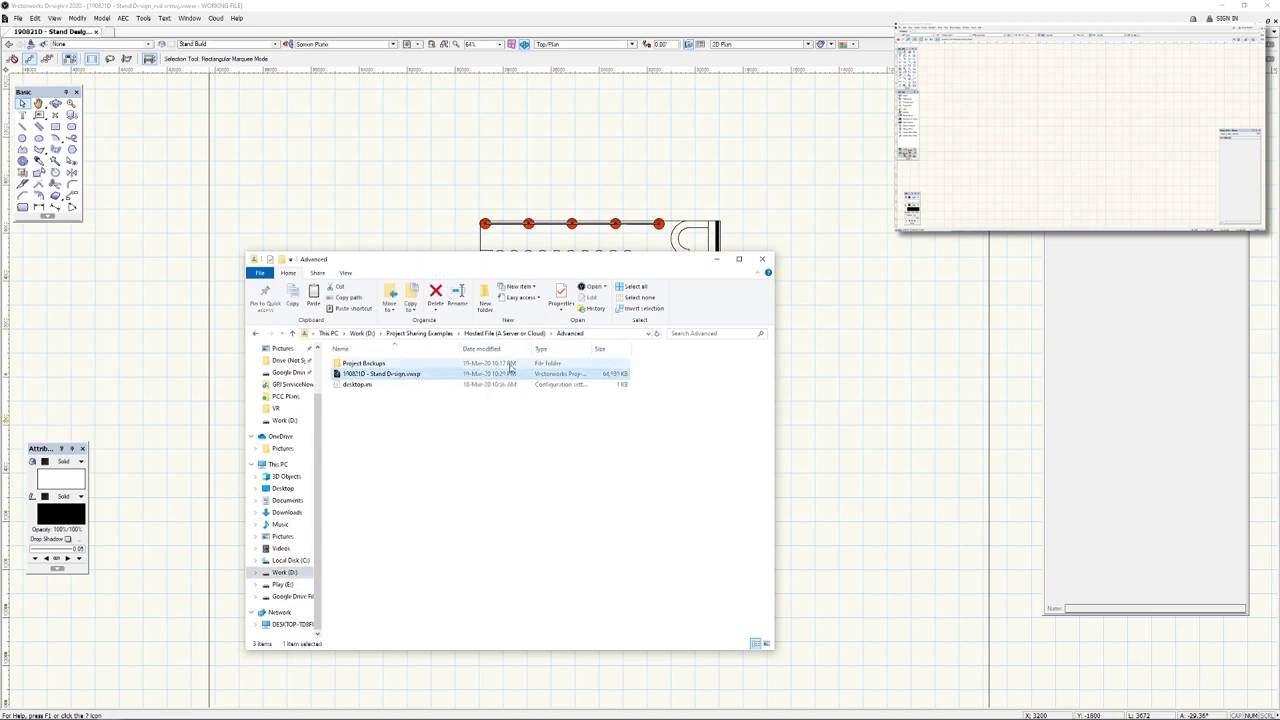
drag(592, 348, 618, 348)
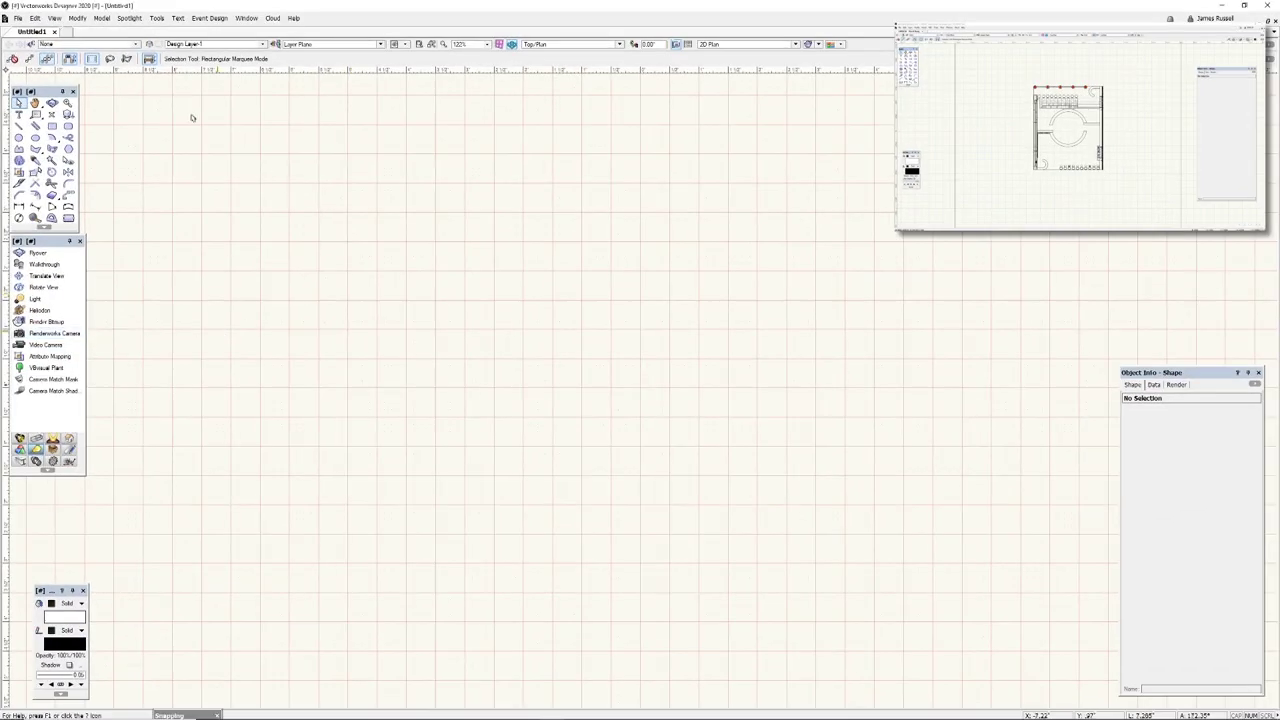
Switch to the second user's Vectorworks and open 190821D - Stand Design.vwxp from the Advanced folder as a new working file
click(18, 18)
click(25, 50)
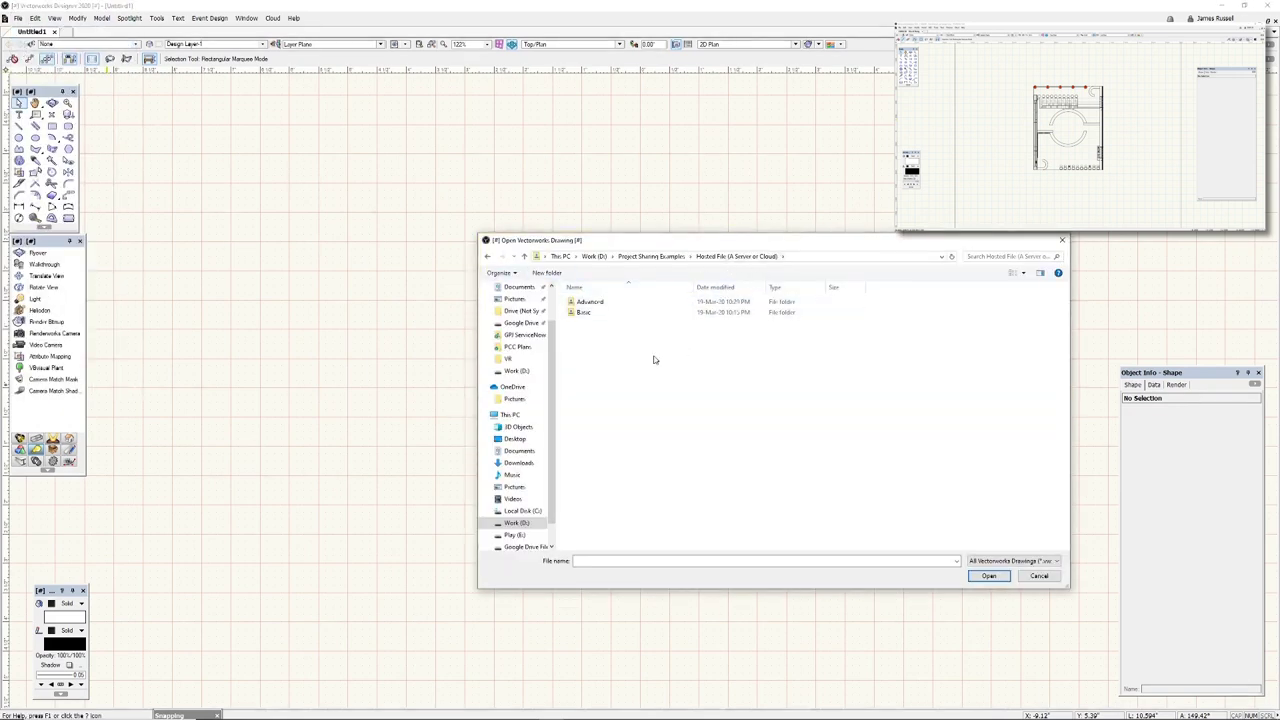
double_click(588, 304)
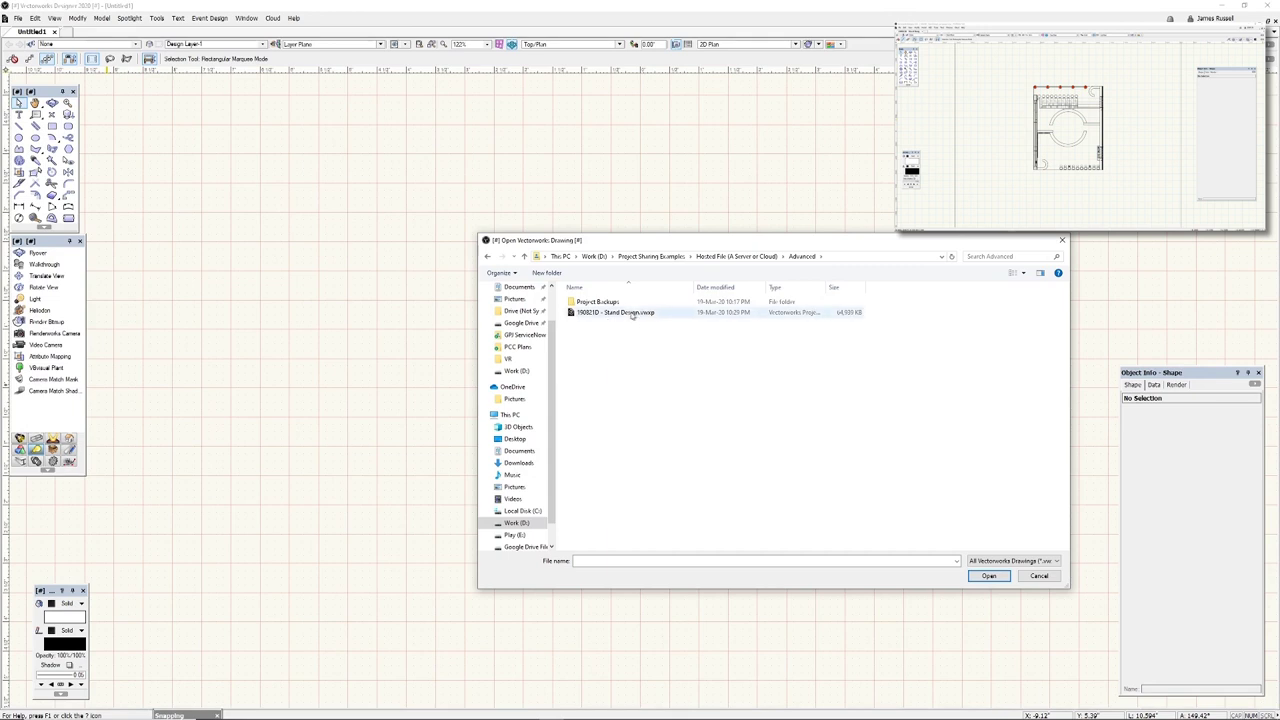
click(642, 315)
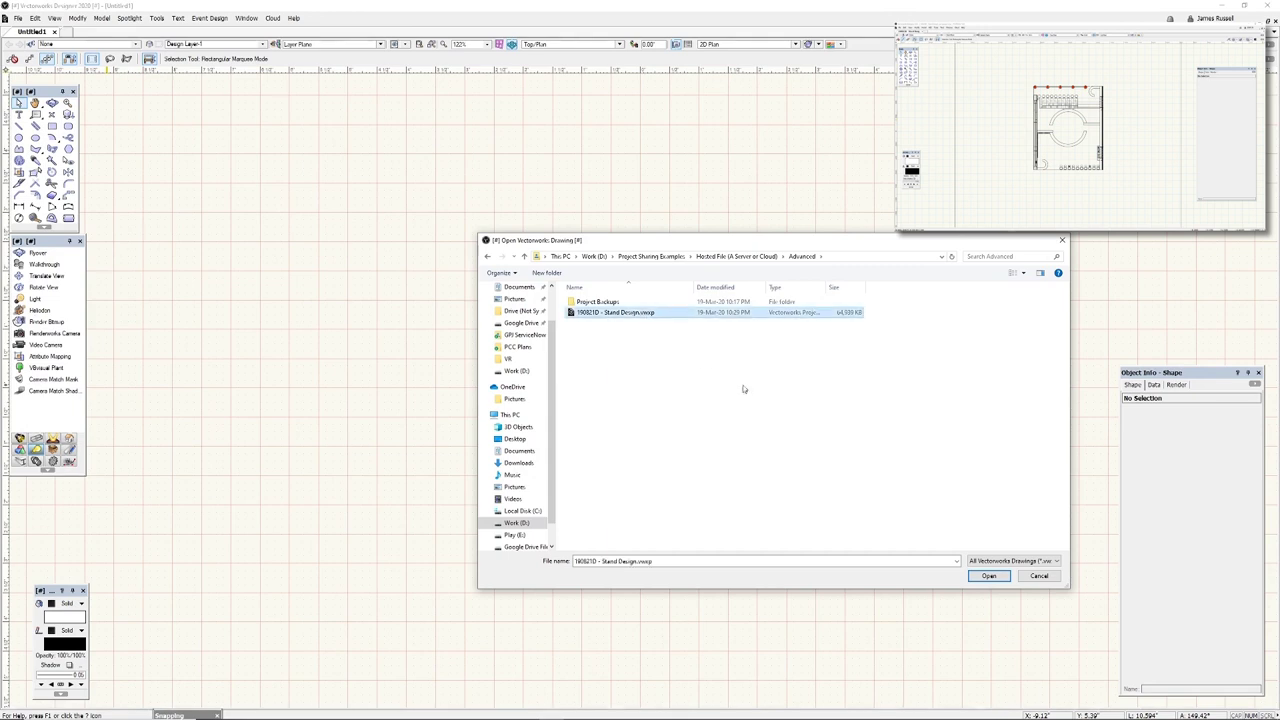
click(988, 576)
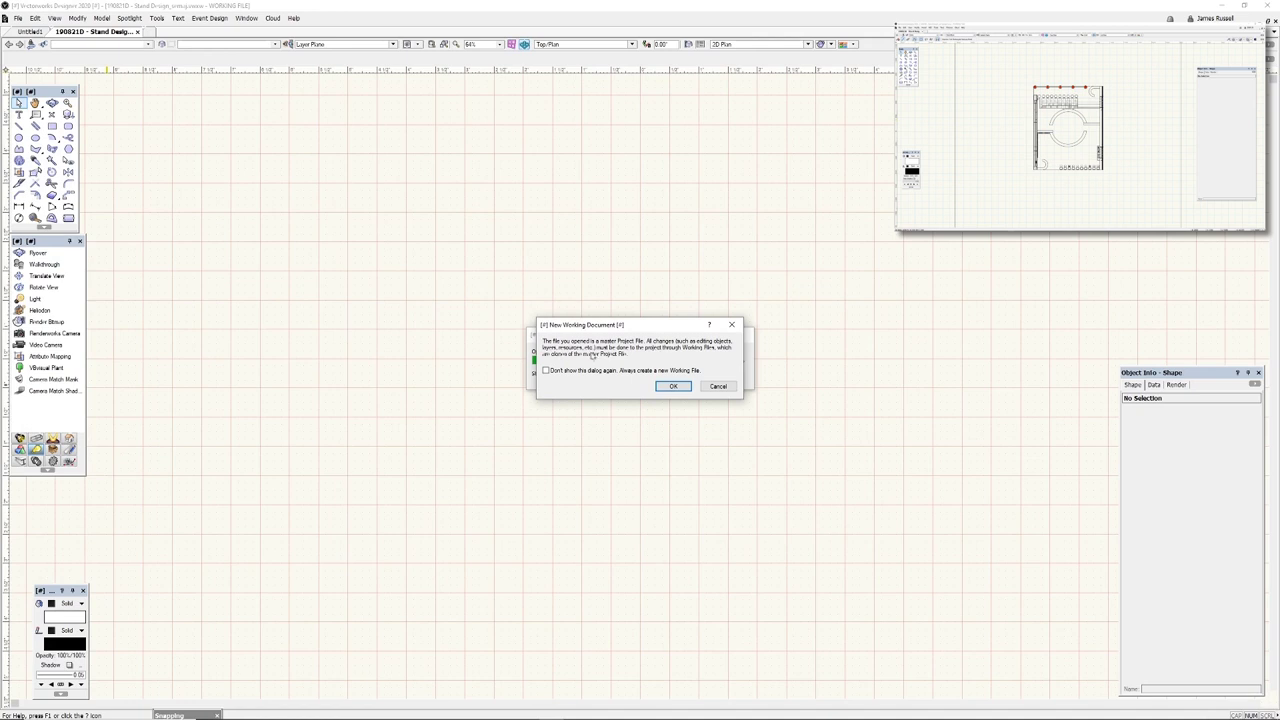
click(672, 387)
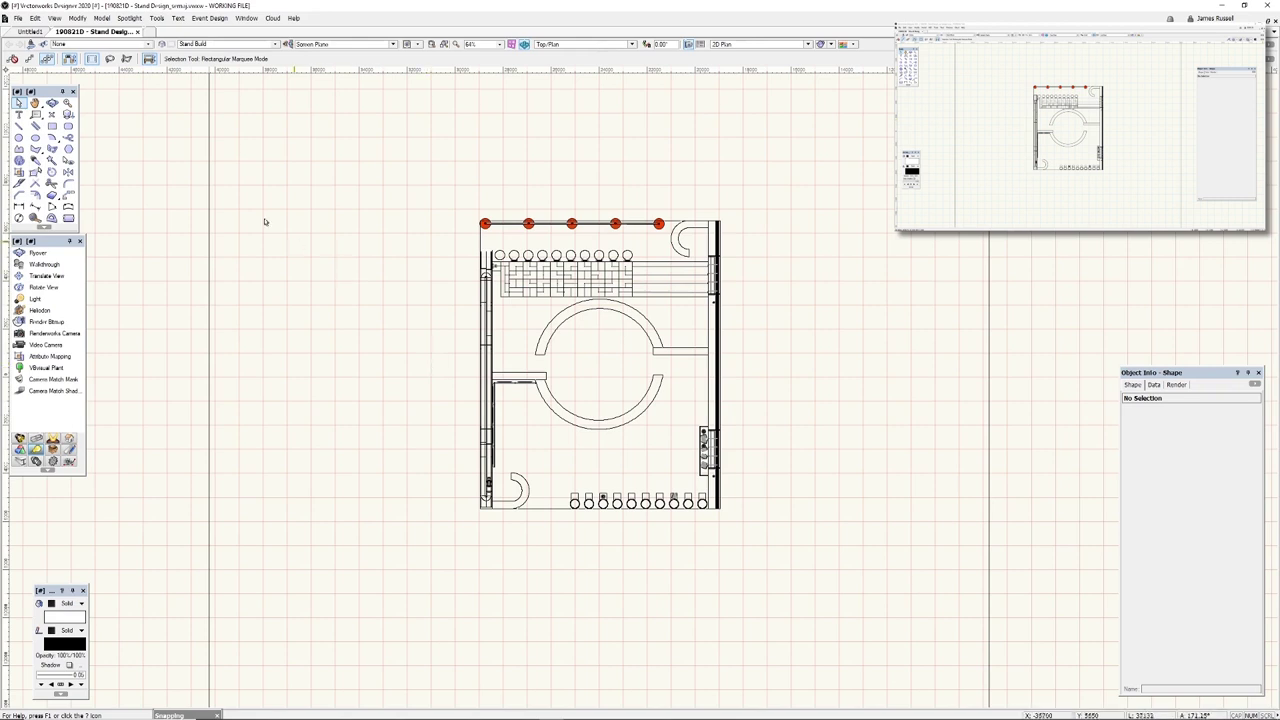
Review the stand project's sharing layers and the users' permissions in the Project Sharing settings
click(17, 19)
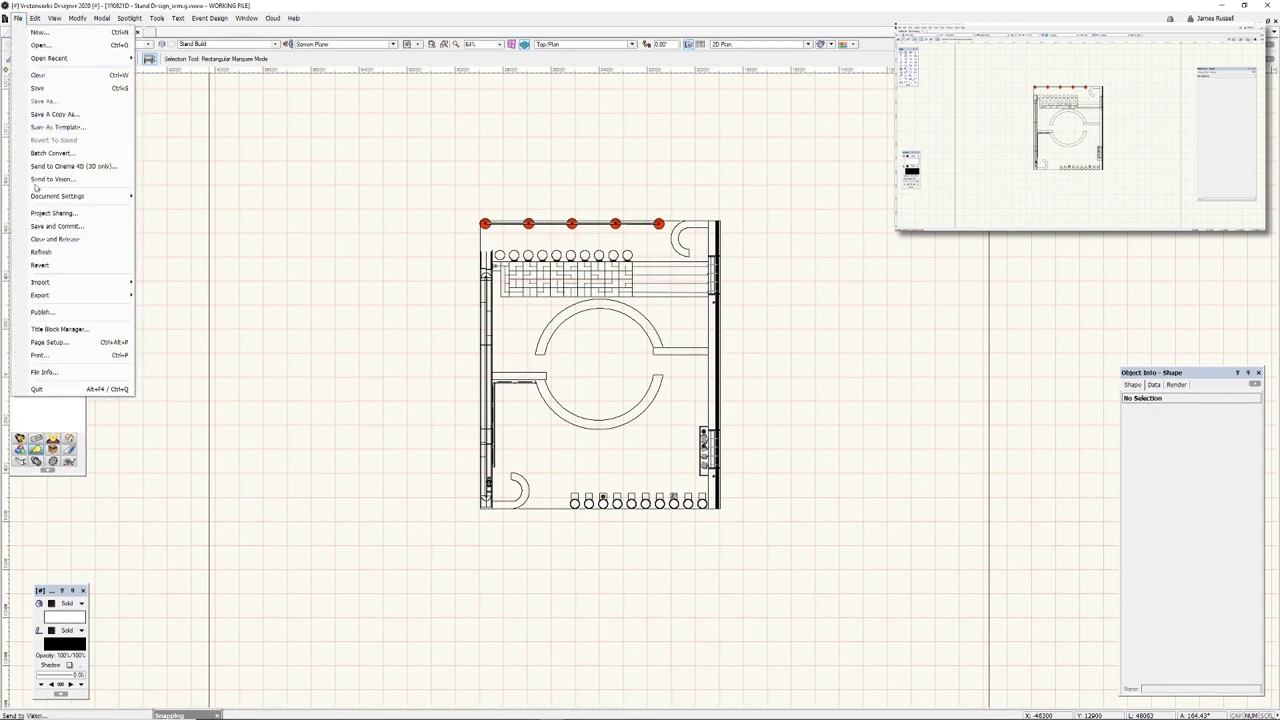
click(40, 214)
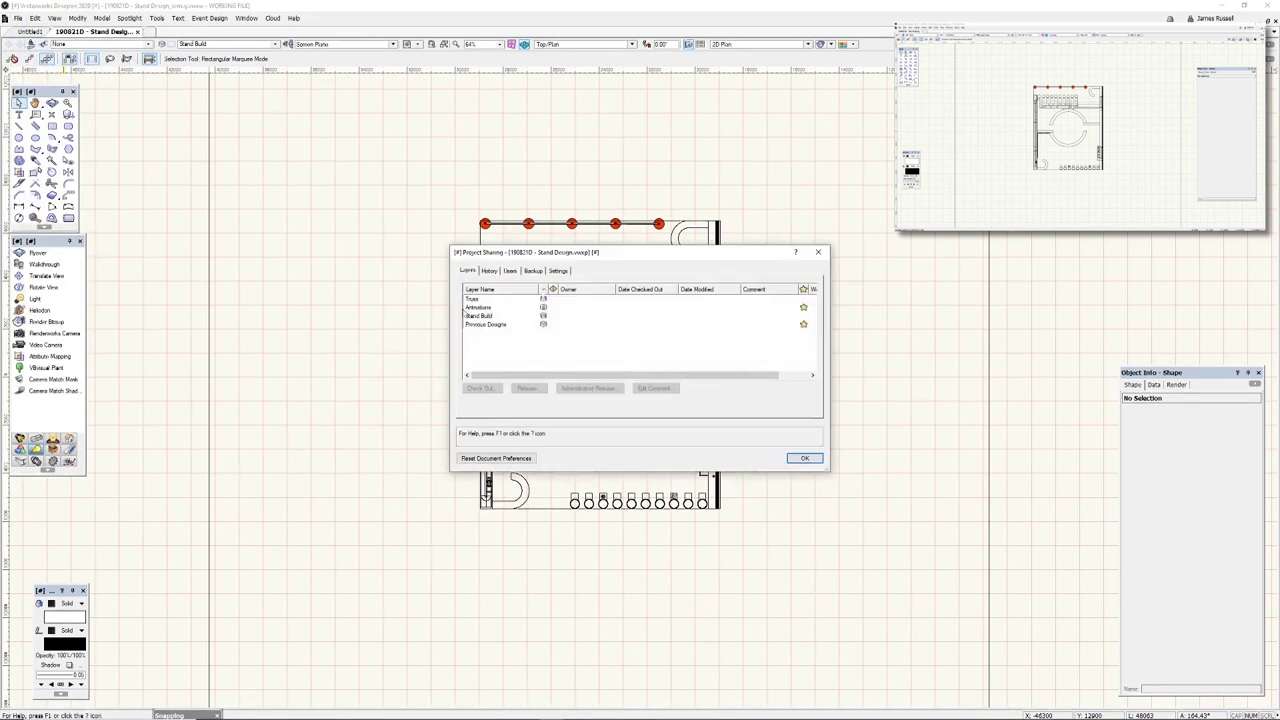
click(510, 271)
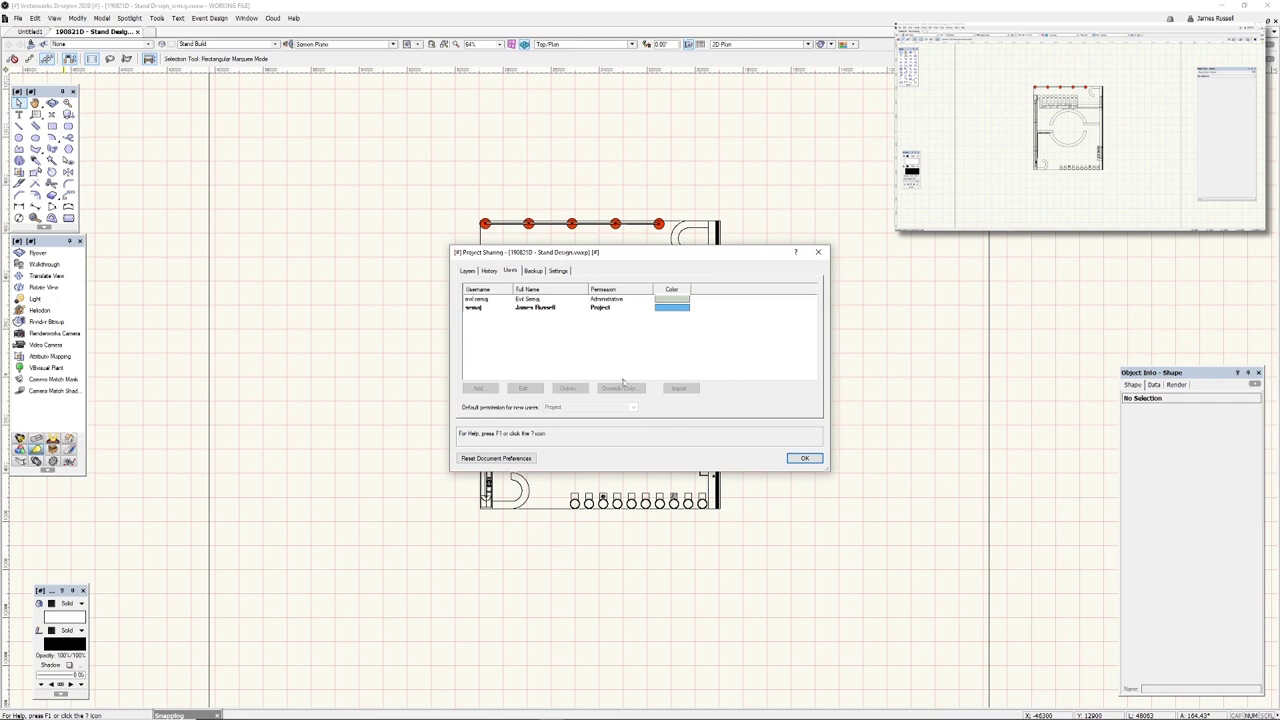
click(804, 458)
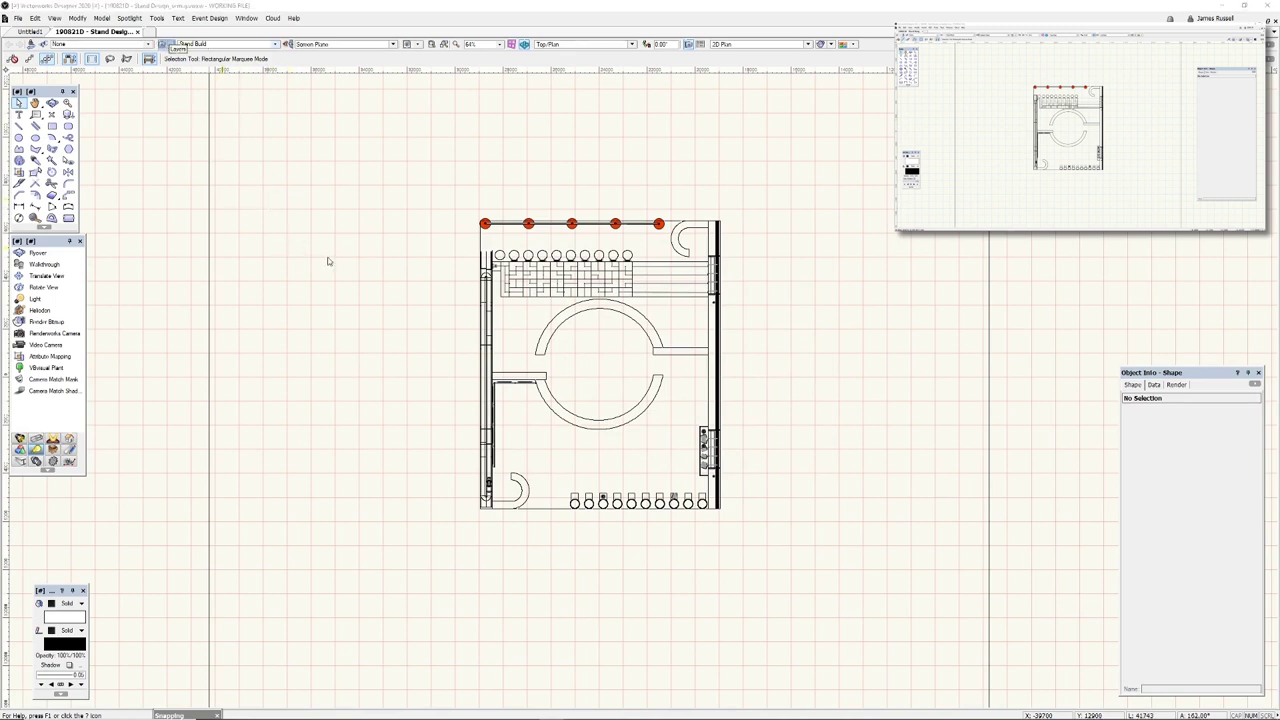
Check out the Truss design layer with the comment "Creating and Editing Truss"
key(ctrl+shift+o)
click(914, 176)
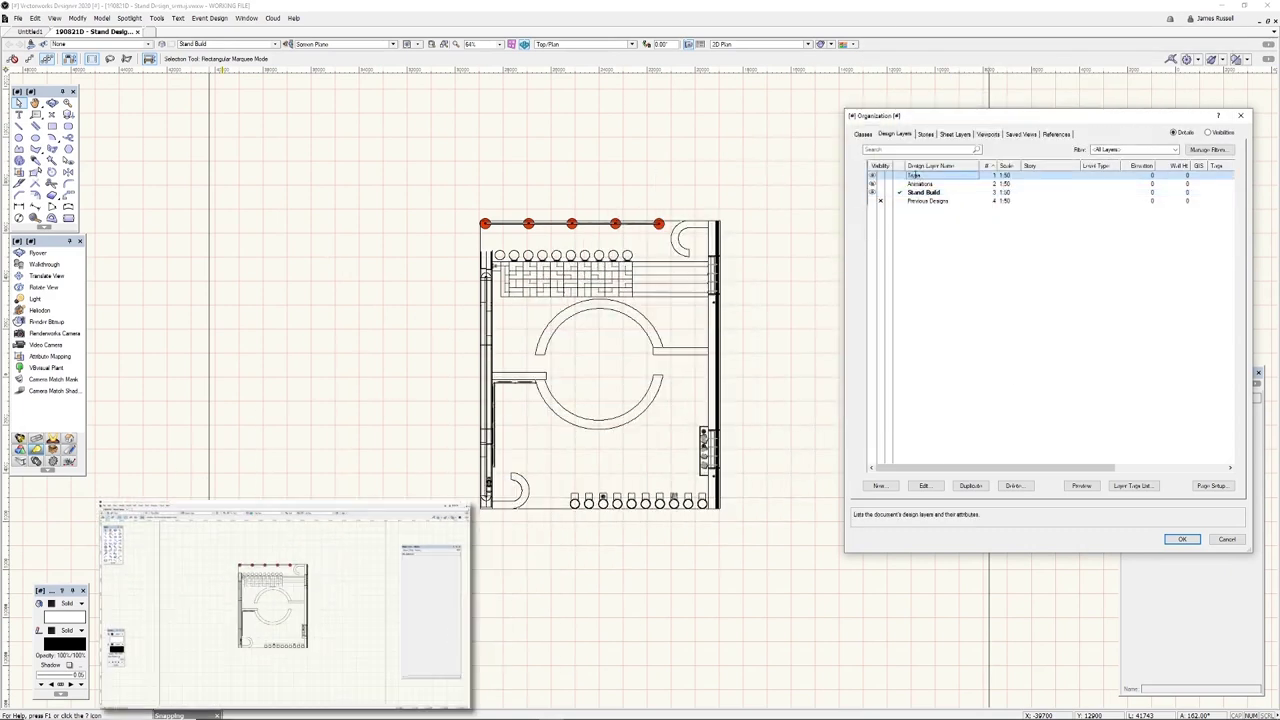
right_click(914, 176)
click(948, 256)
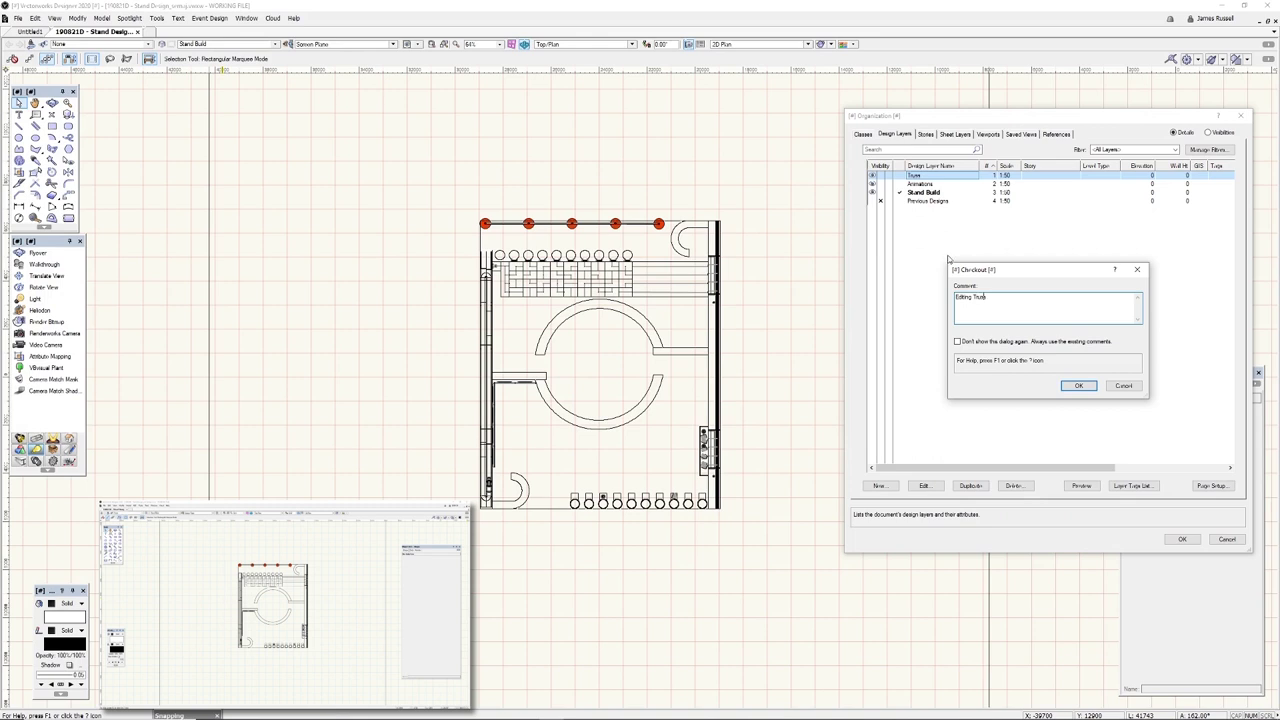
text(Creating and)
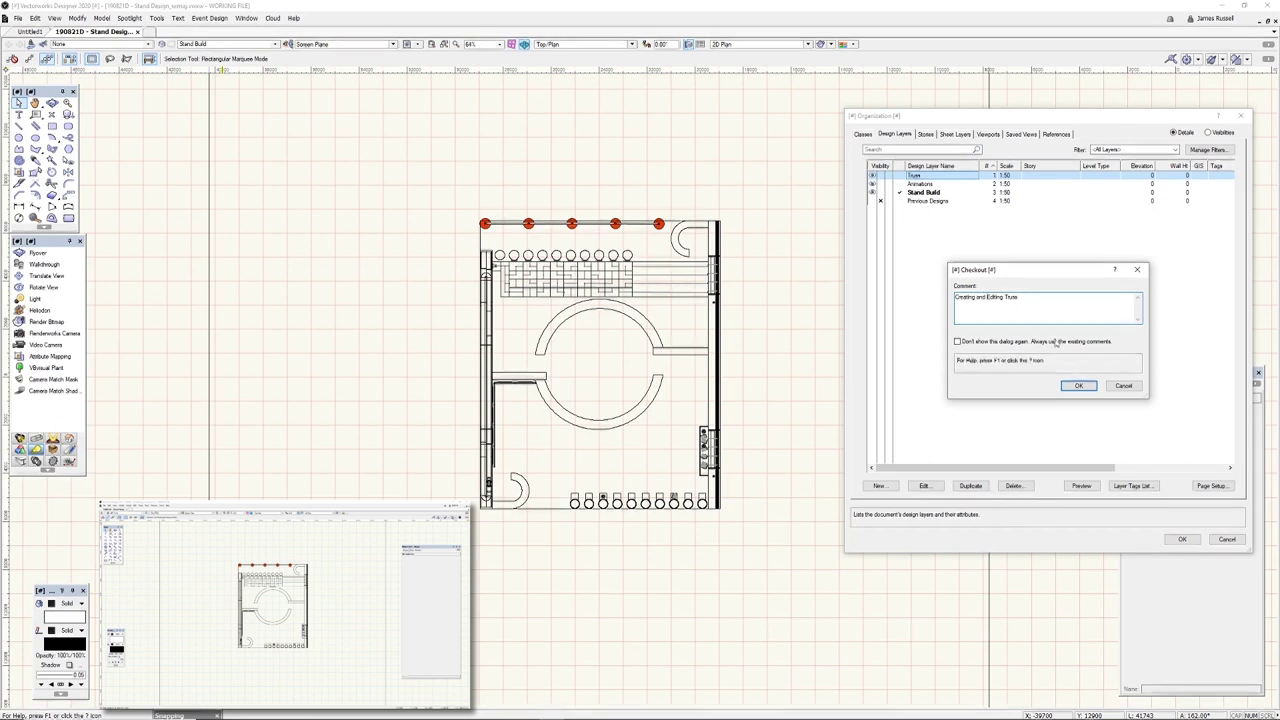
click(1077, 386)
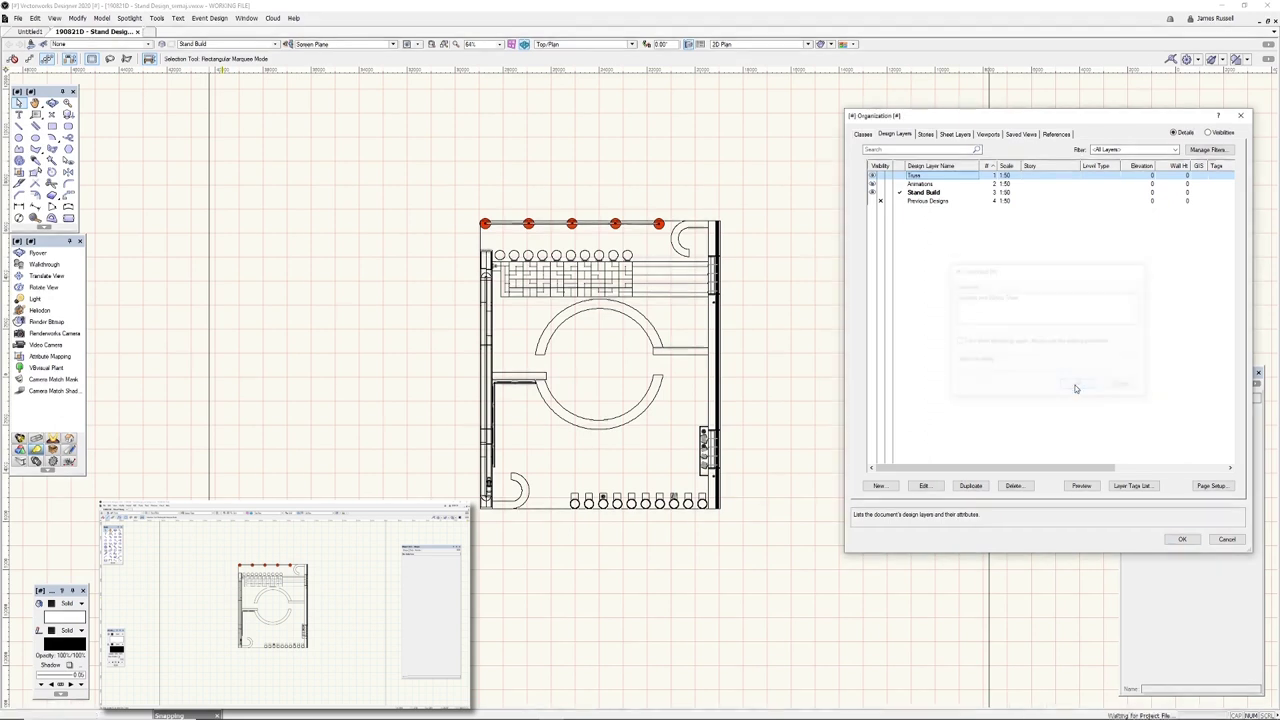
Create a new design layer named Lighting and accept the Organization changes
click(877, 487)
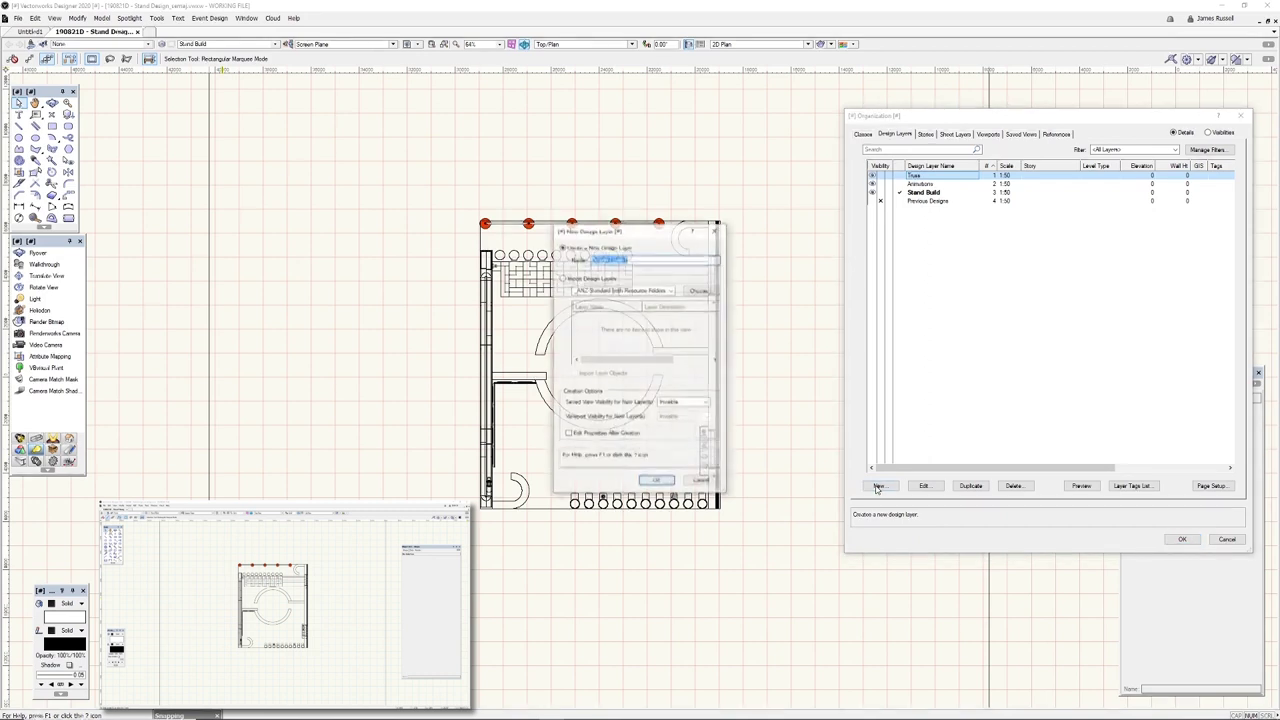
text(Lighting)
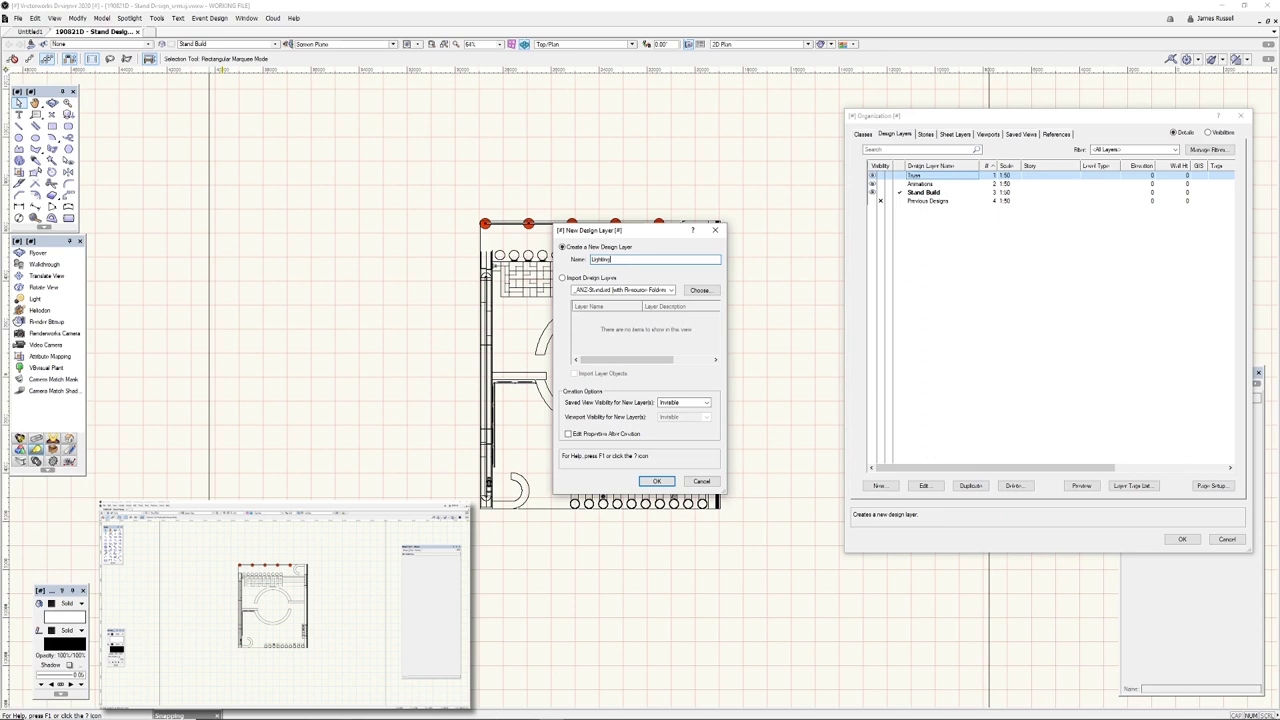
click(657, 481)
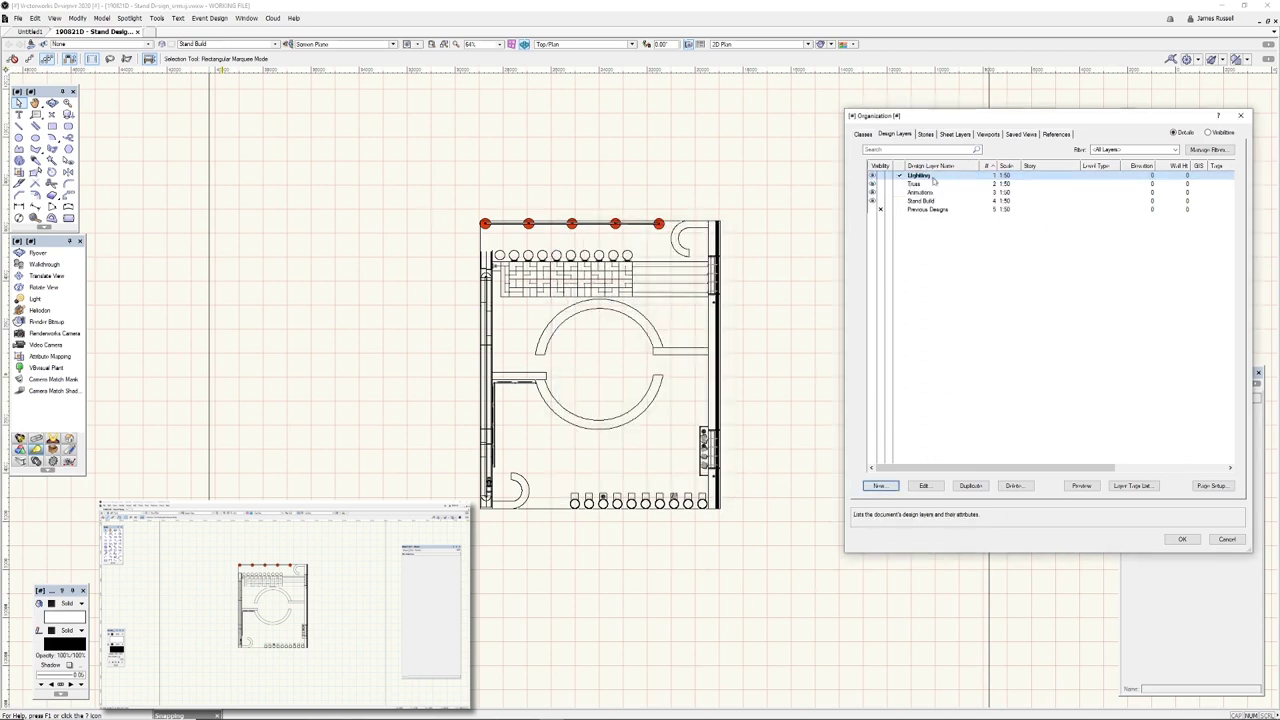
click(934, 286)
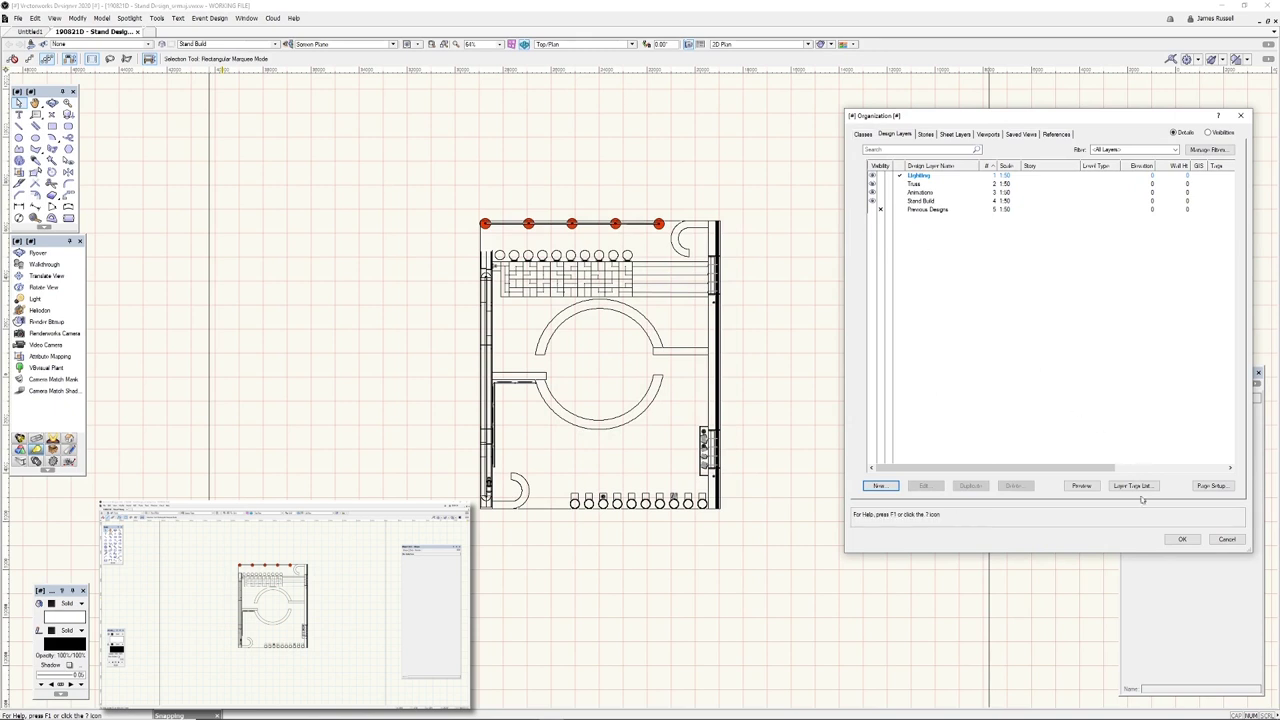
click(1180, 539)
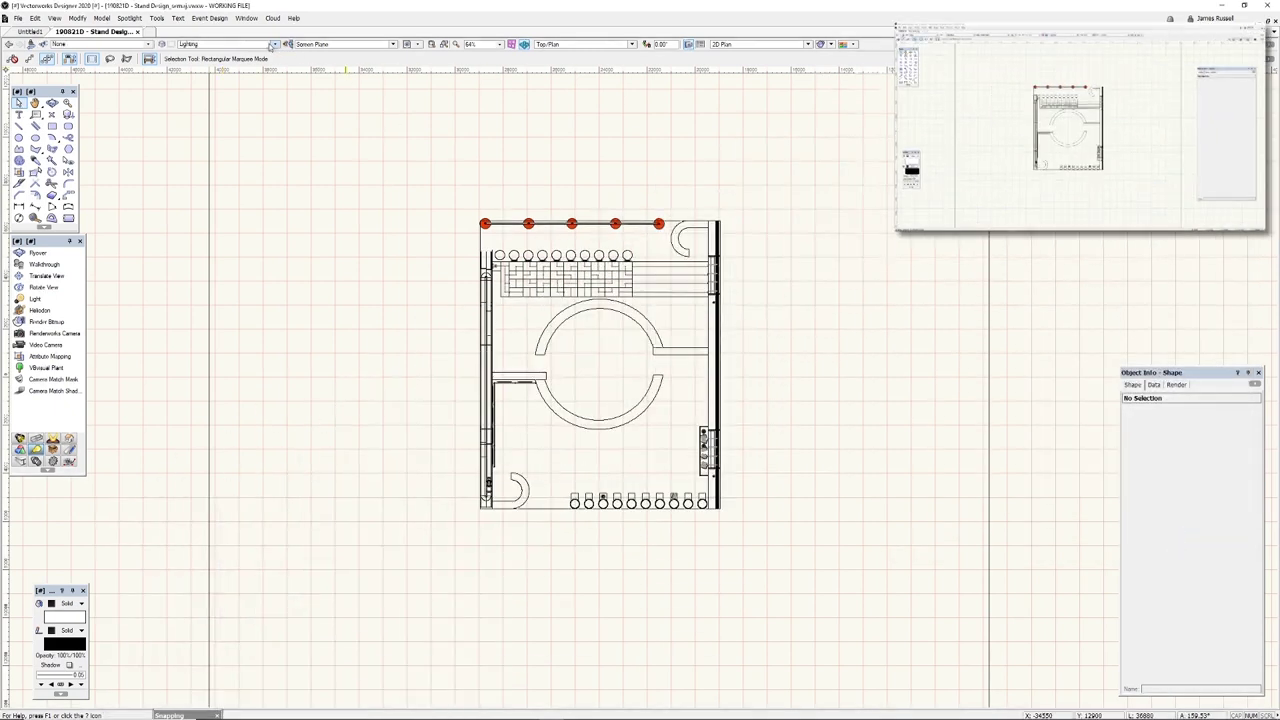
Make Truss the active layer and insert a horizontal run of 2000 mm F34 straight trusses along the stand's upper row of stools
click(222, 44)
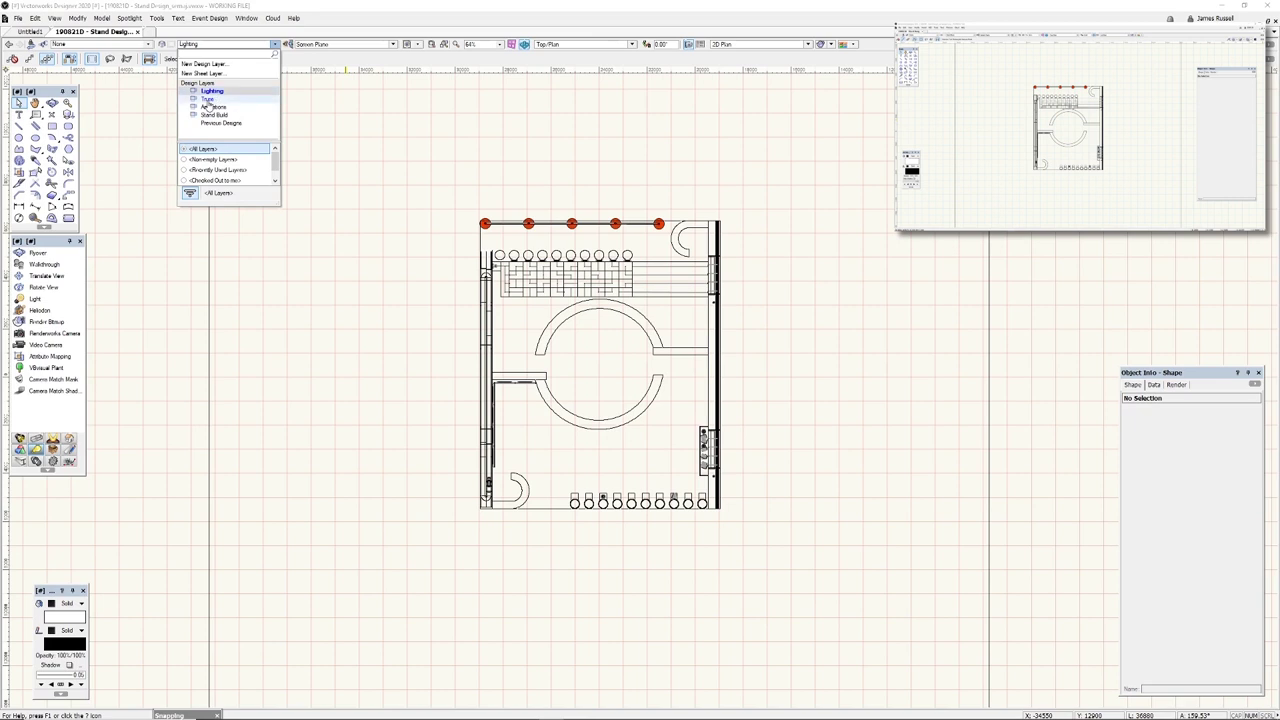
click(207, 101)
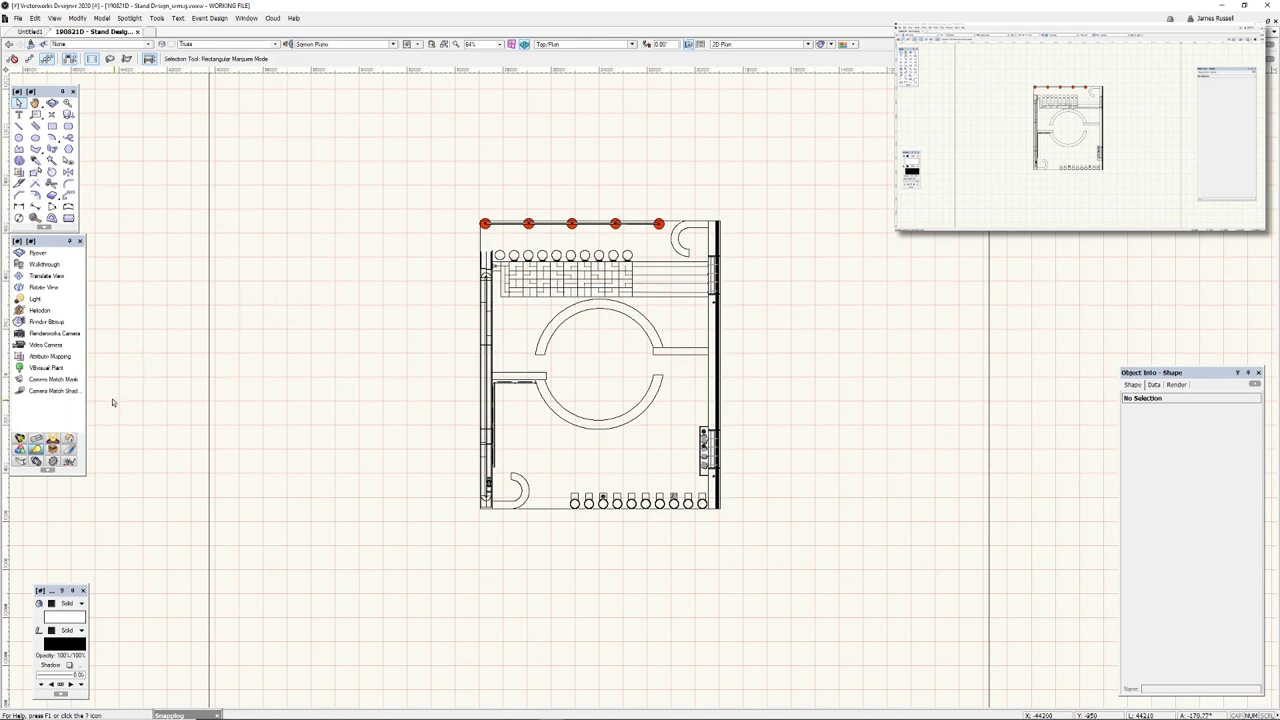
click(36, 441)
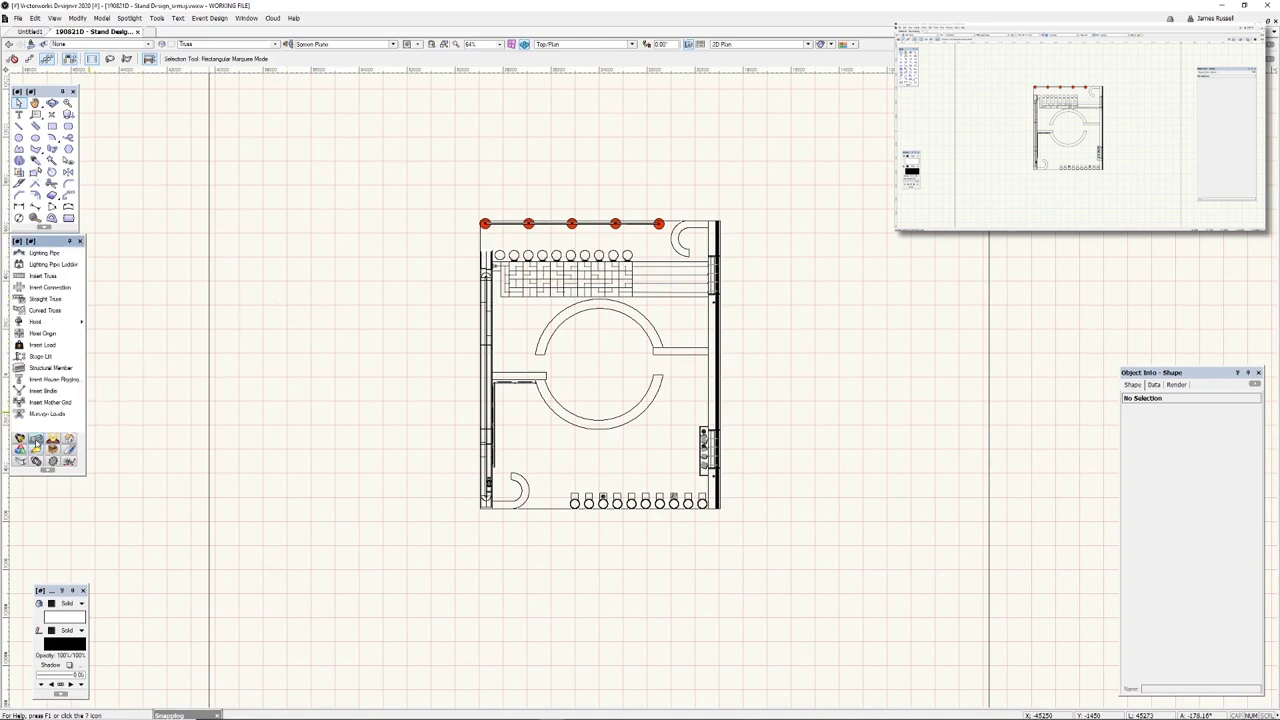
click(44, 277)
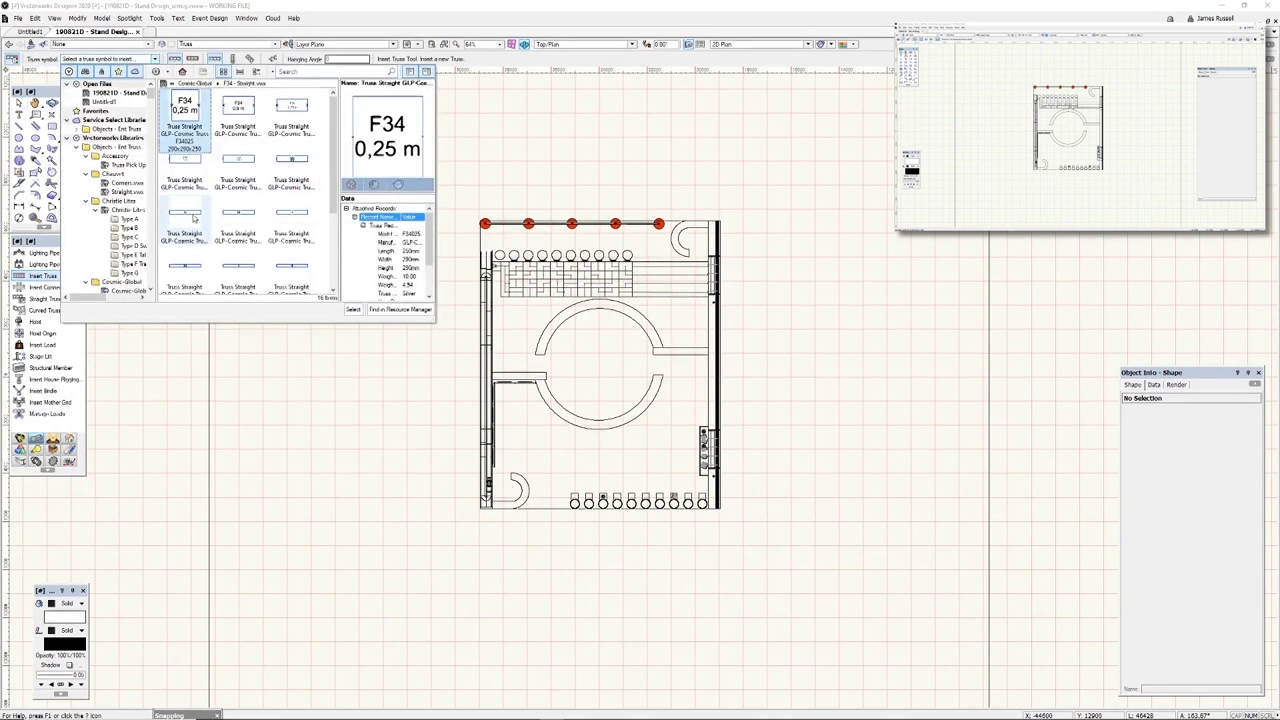
click(438, 262)
click(680, 262)
Continue the F34 truss from the upper run with F34C21 corners and 2000 mm straights down the stand's right side and back along its lower edge
click(155, 58)
click(120, 257)
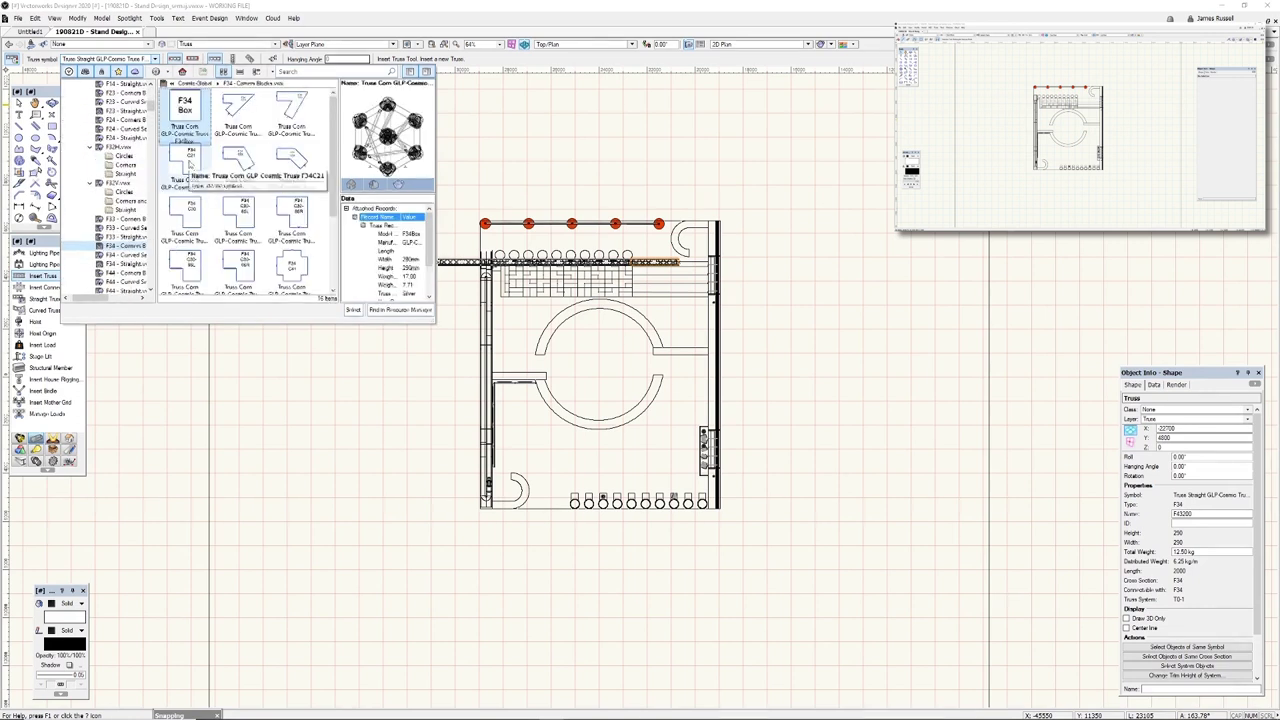
double_click(190, 140)
scroll(680, 279, up, 4)
scroll(680, 279, down, 2)
click(680, 279)
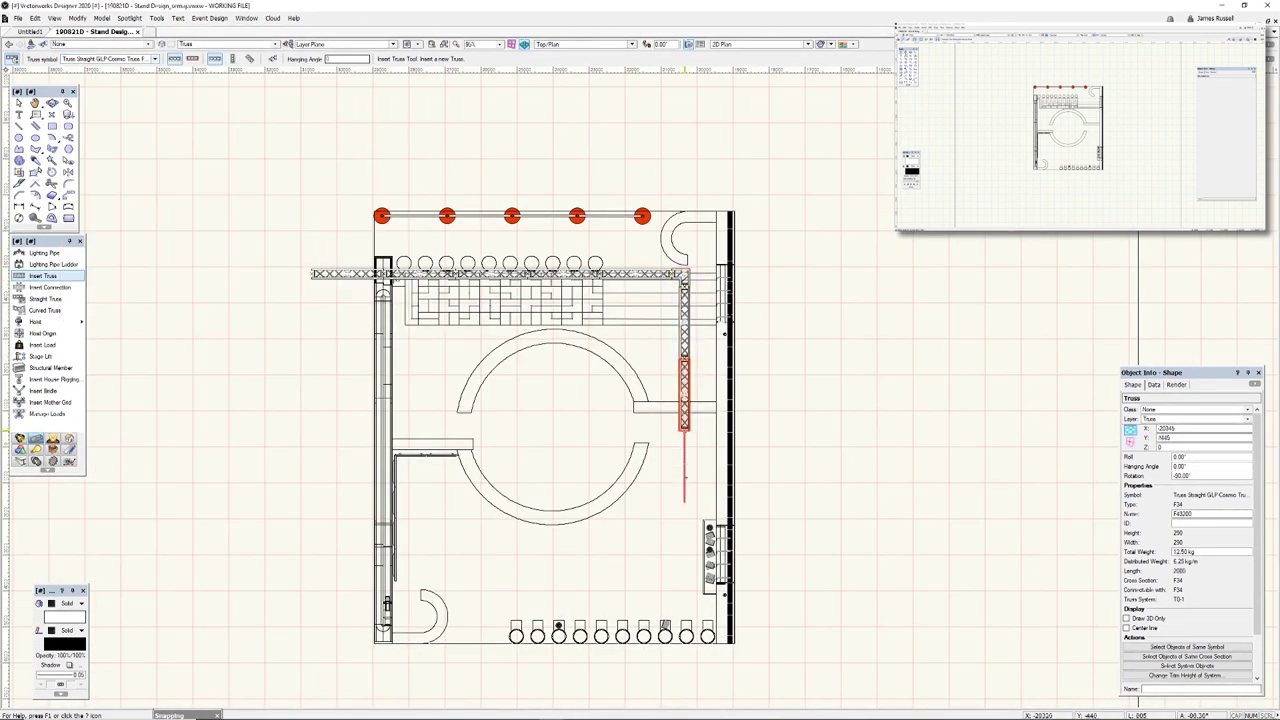
click(680, 583)
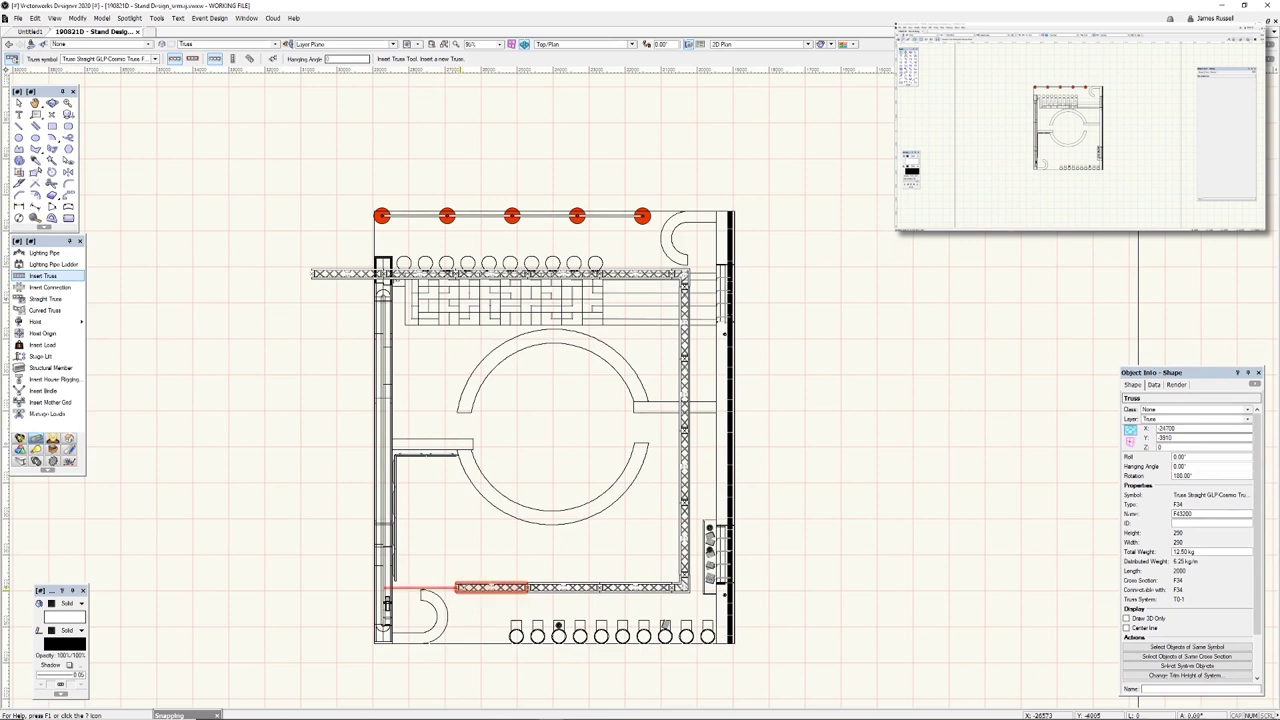
click(312, 587)
Insert five 1/2 Ton hoists on the truss: two on the upper run, one on the right side and two on the lower run
click(35, 321)
click(330, 275)
key(Return)
click(650, 275)
click(686, 433)
click(660, 585)
click(345, 587)
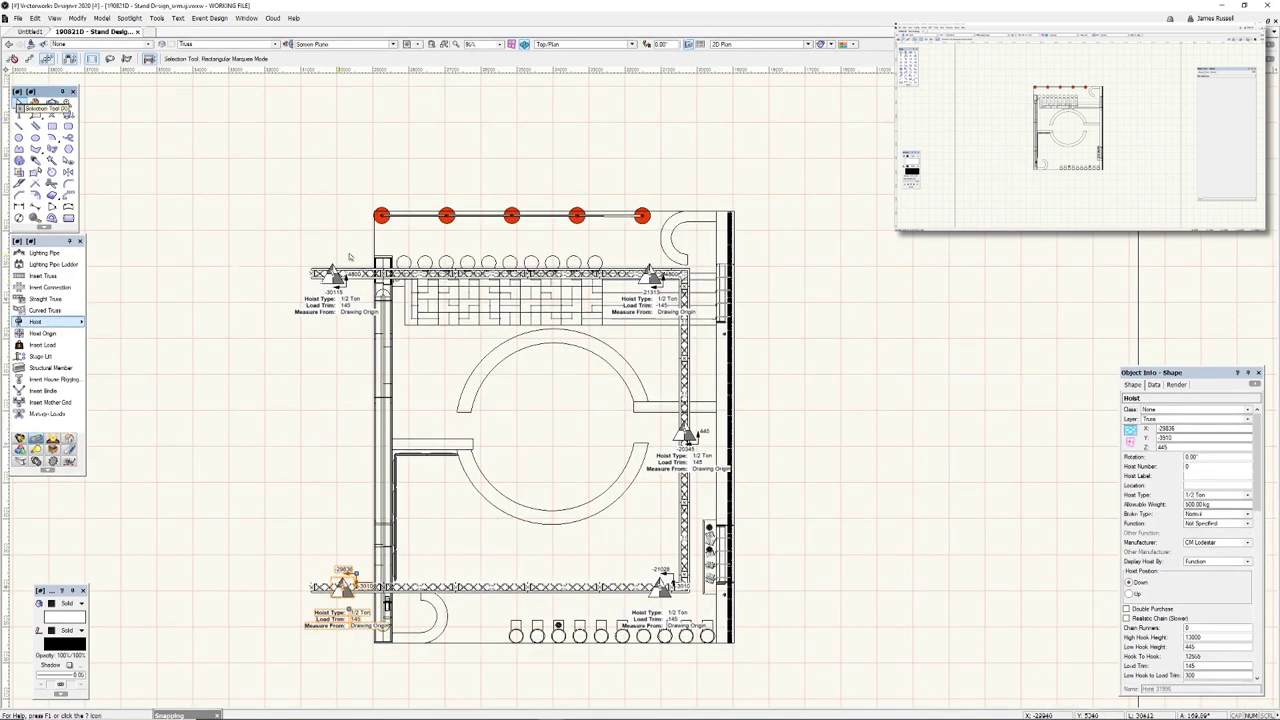
Convert the whole truss system into a hanging position named Stand Grid and raise its trim height above the stand
key(x)
key(ctrl+a)
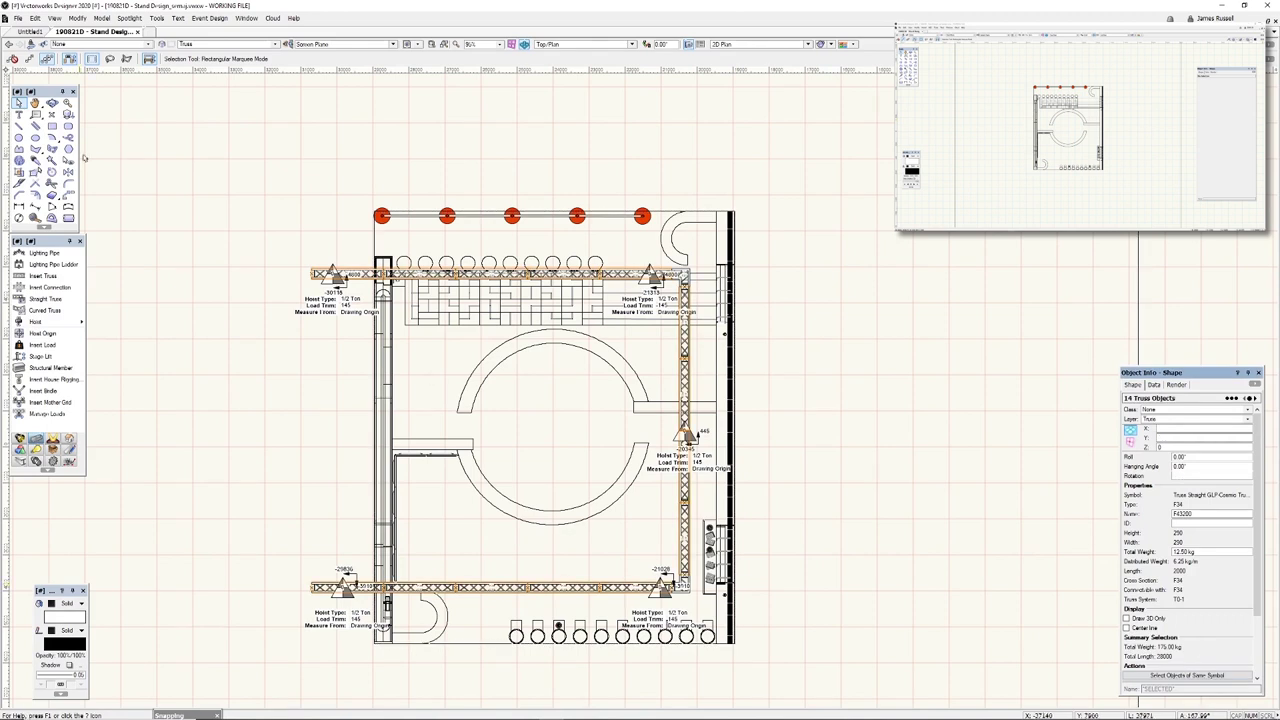
click(129, 18)
click(330, 150)
key(Return)
key(Return)
key(Return)
key(2)
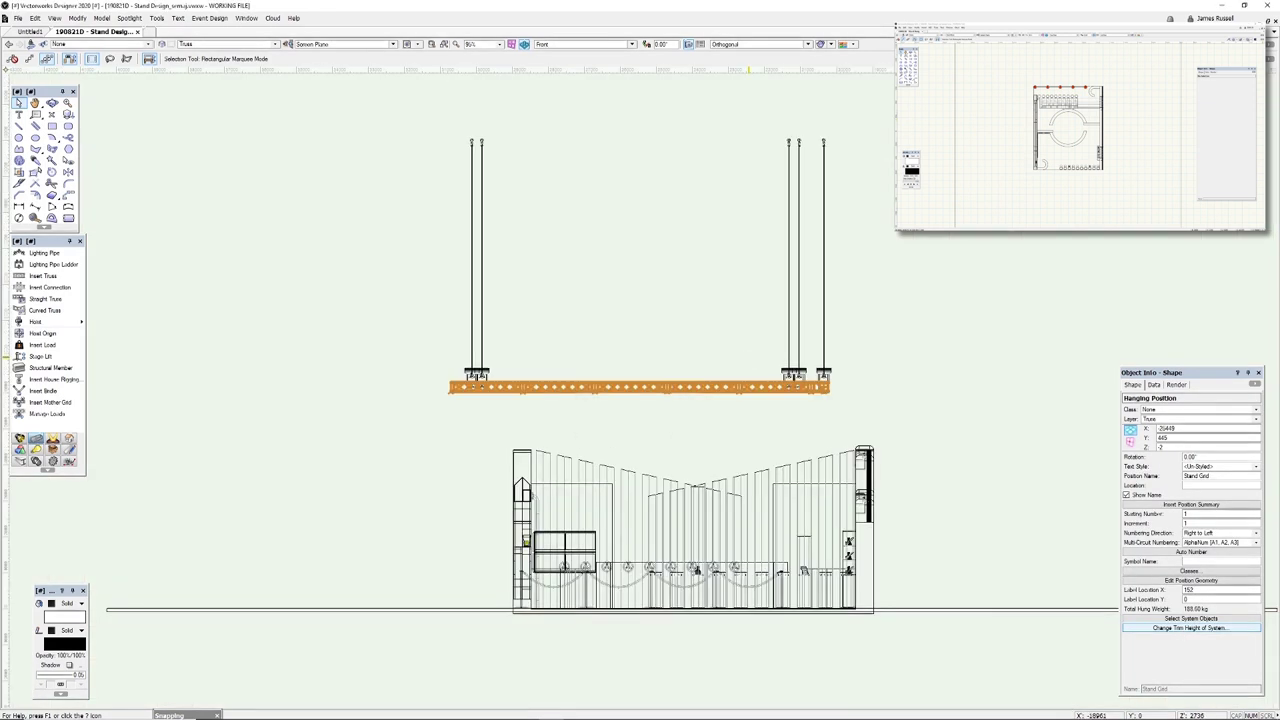
key(3)
click(675, 399)
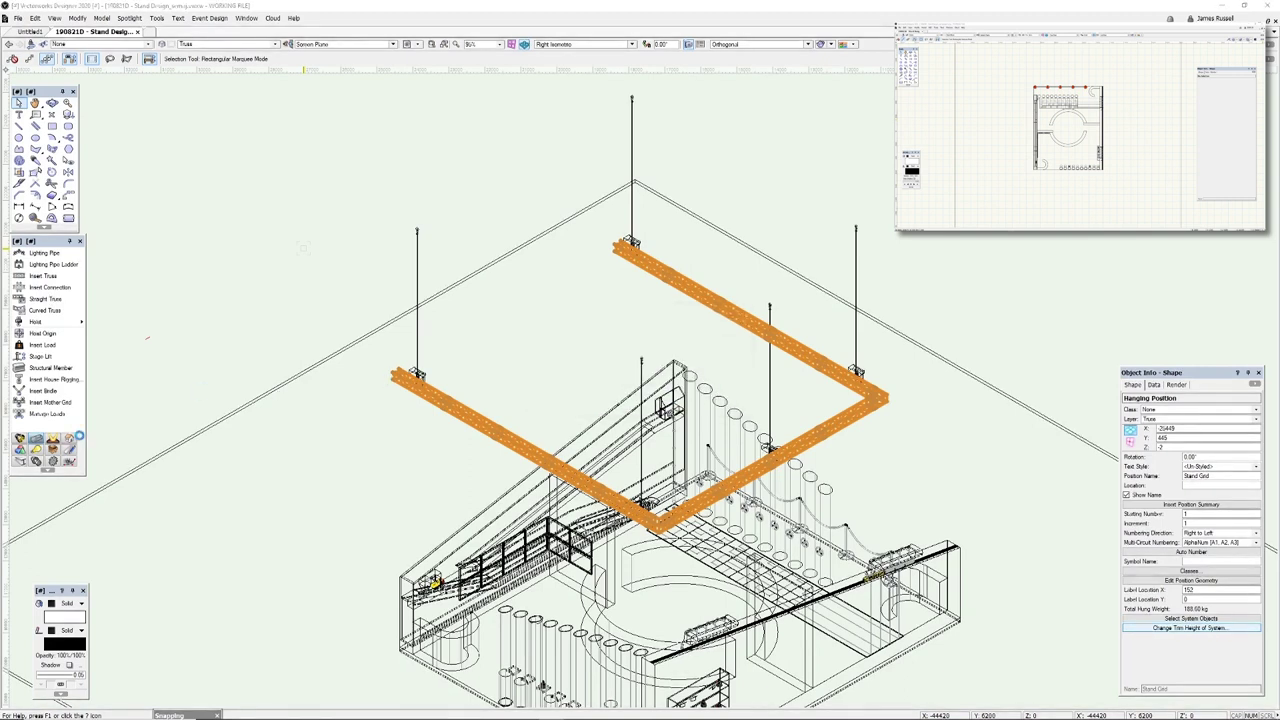
Hang Altman 8in Fresnel lighting instruments along the upper, right-hand and lower truss runs of the Stand Grid position
key(0)
click(40, 252)
click(85, 59)
double_click(349, 217)
scroll(462, 298, up, 2)
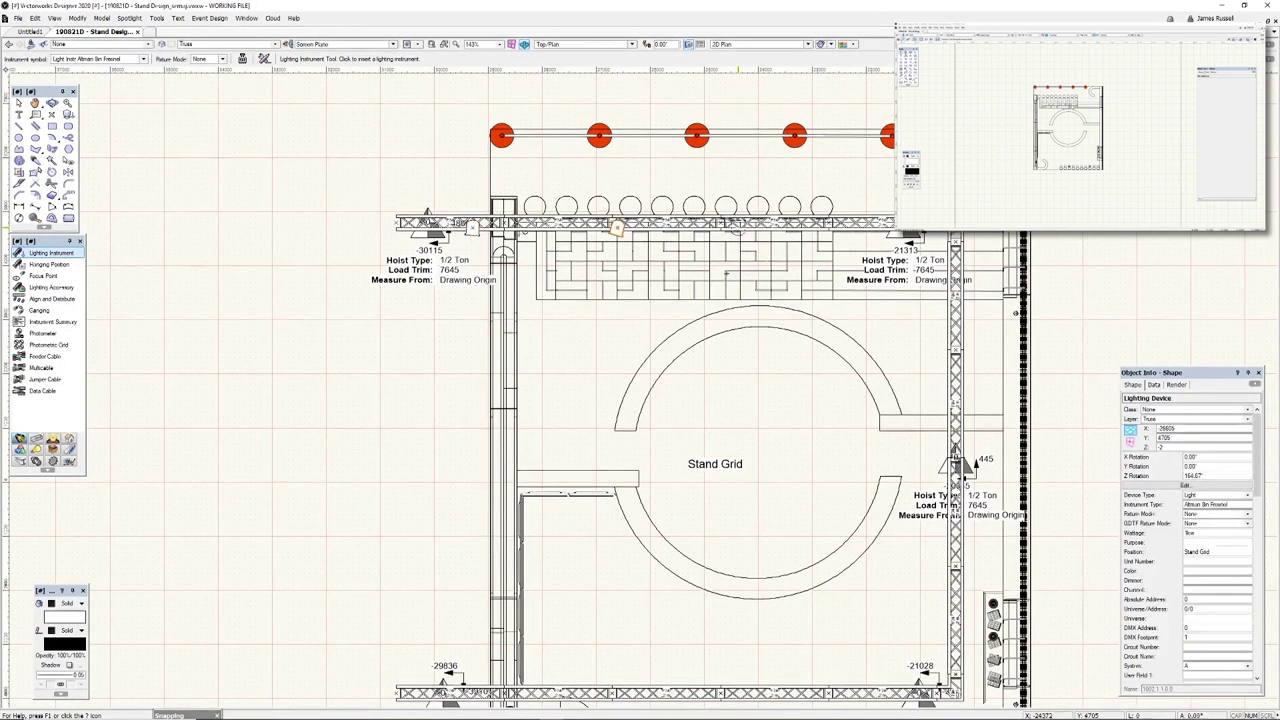
click(950, 658)
middle_drag(950, 658, 925, 562)
click(898, 543)
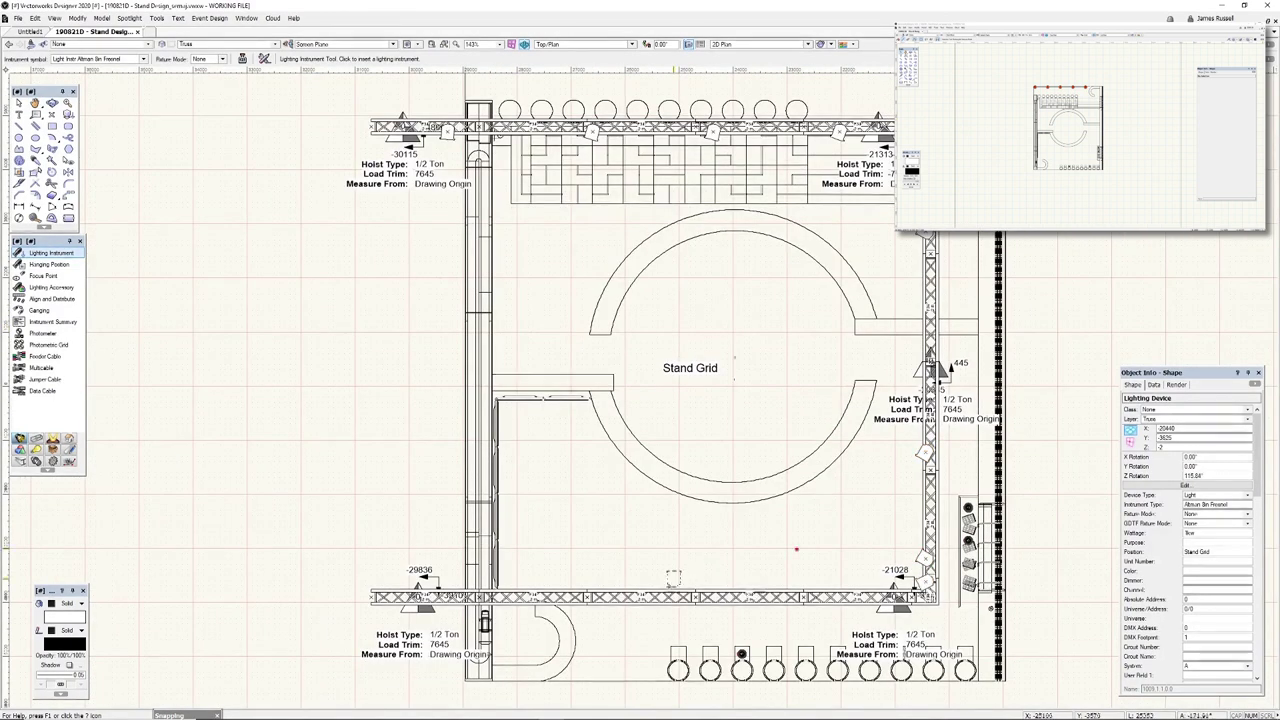
key(x)
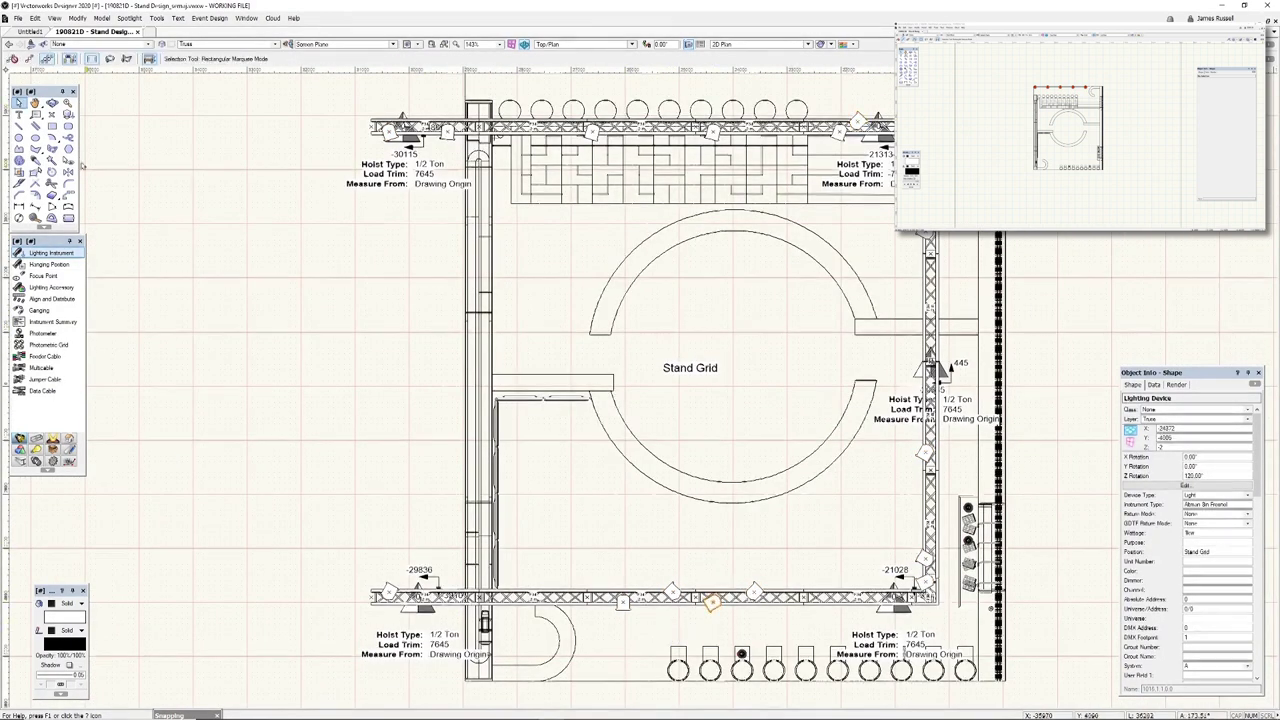
Examine the raised truss, hoists and hung lights above the stand in wireframe and shaded 3D views, ending in Top/Plan
middle_drag(314, 305, 292, 330)
scroll(292, 330, down, 5)
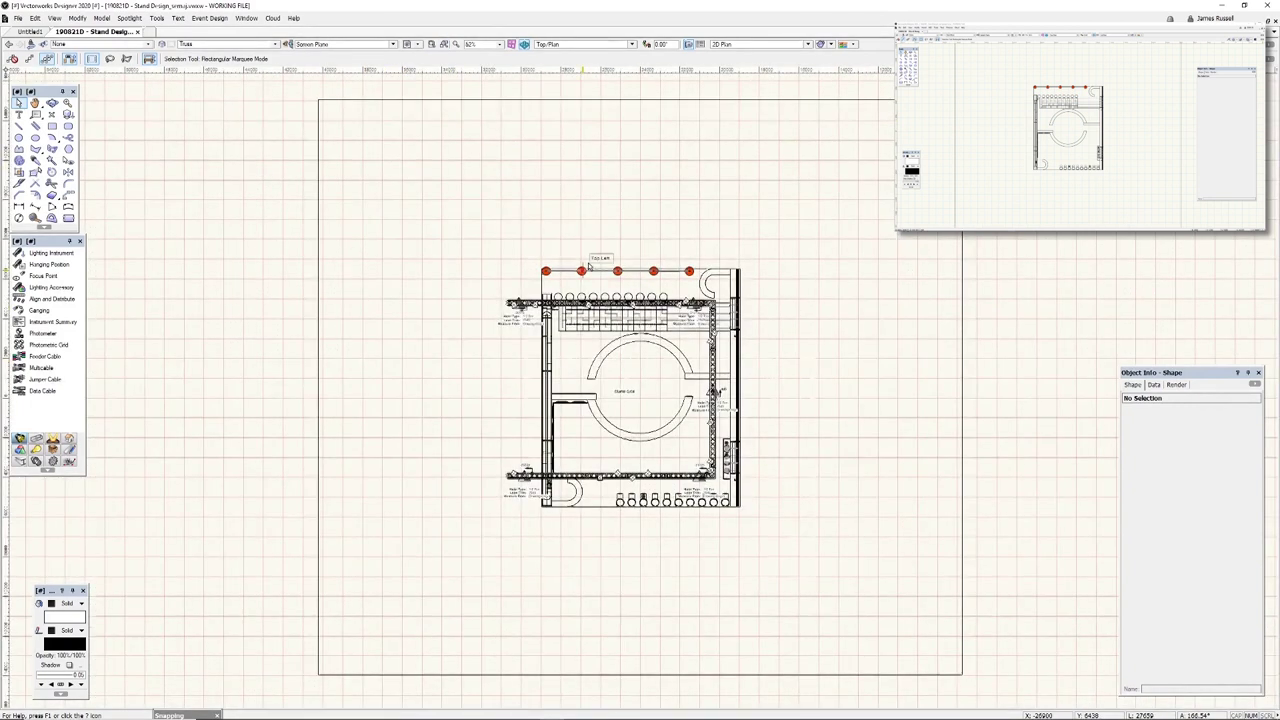
scroll(391, 238, up, 3)
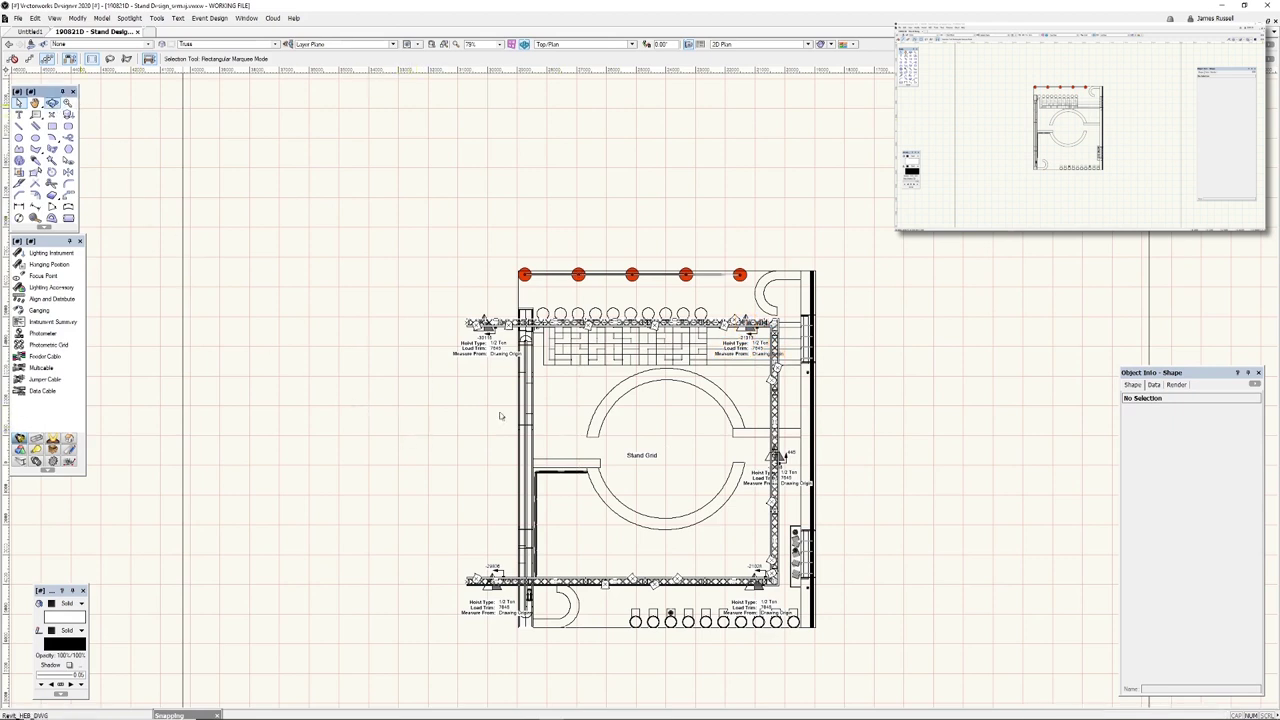
key(shift+c)
mouse_move(433, 556)
mouse_down()
mouse_move(397, 606)
mouse_move(443, 543)
mouse_move(480, 420)
mouse_move(580, 410)
mouse_up()
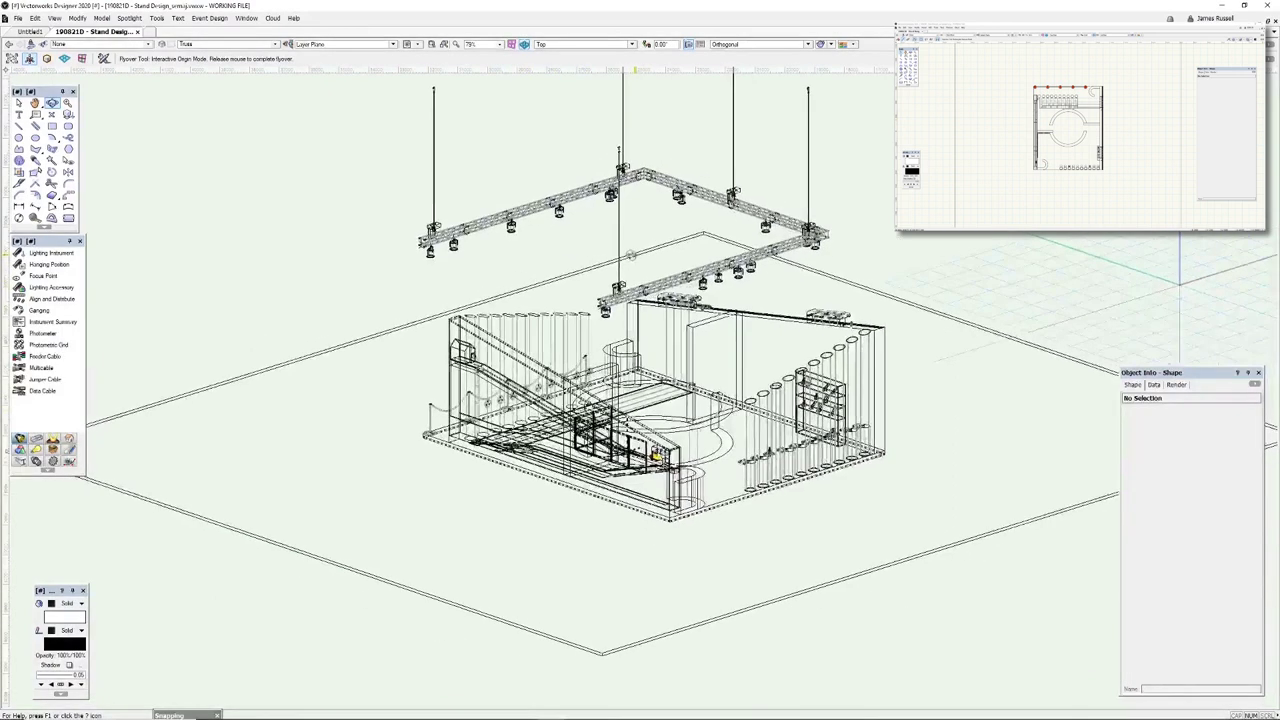
scroll(620, 330, up, 2)
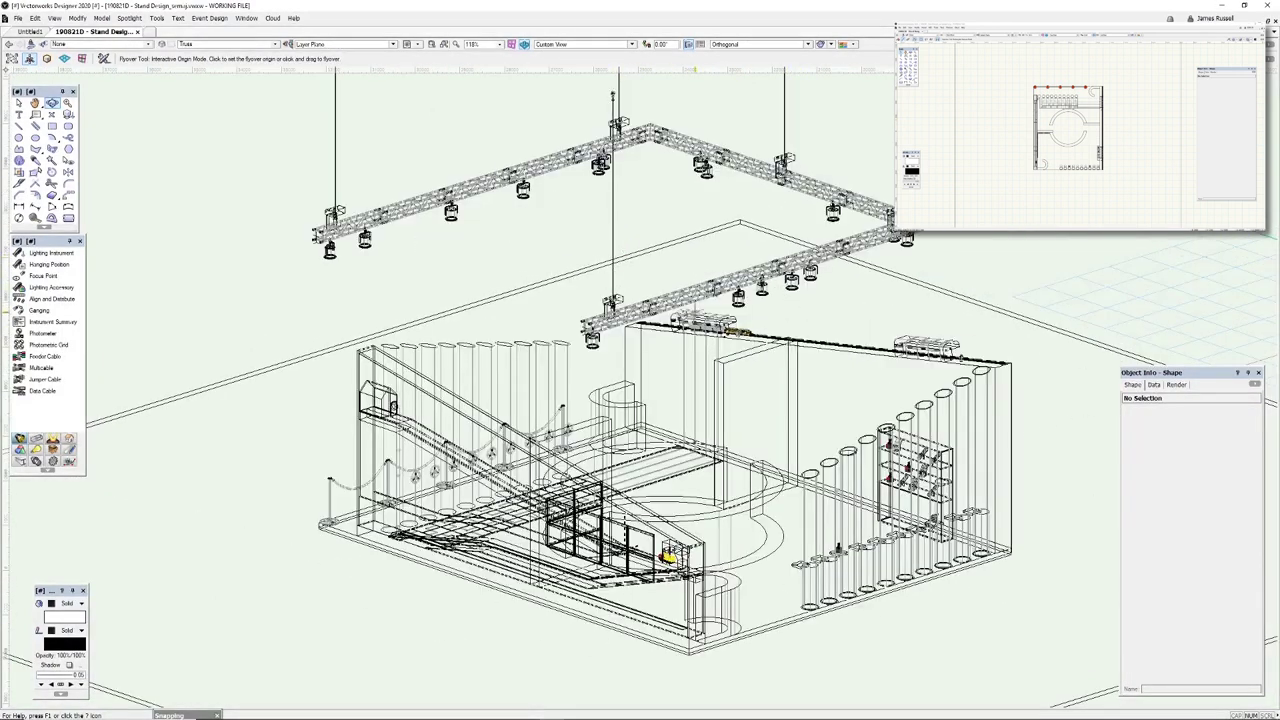
drag(590, 267, 624, 546)
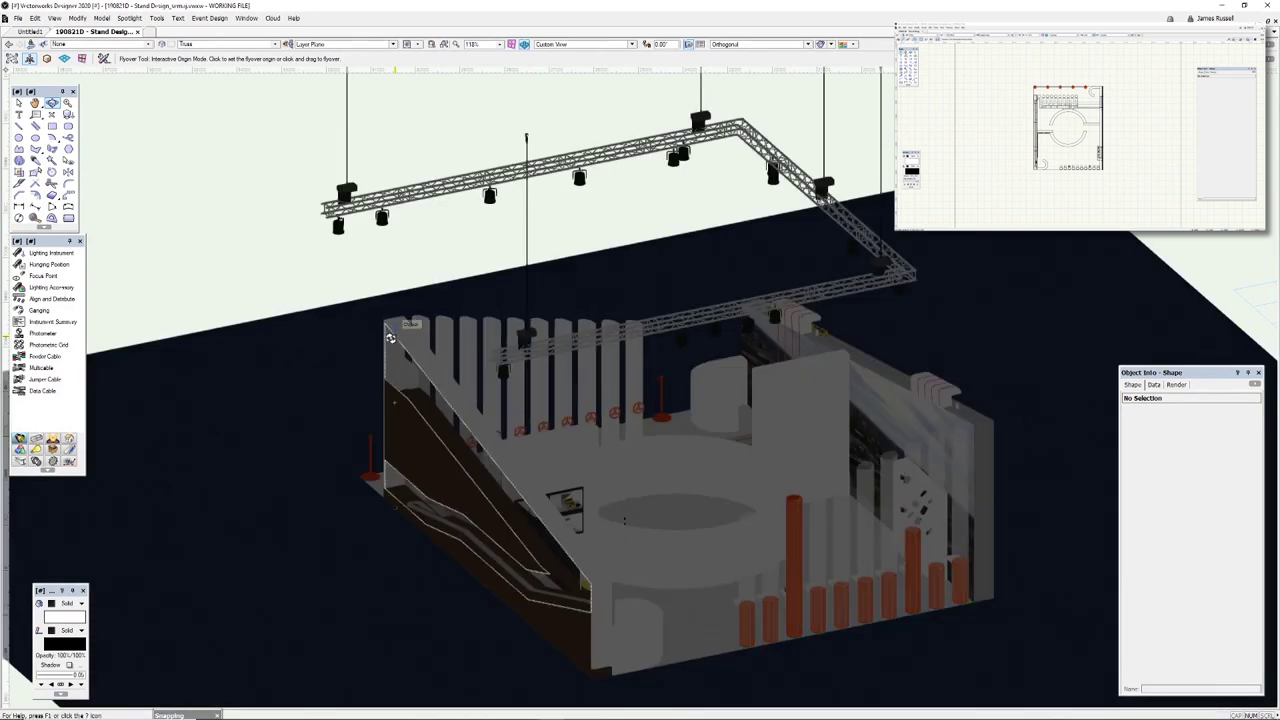
drag(351, 463, 443, 463)
key(x)
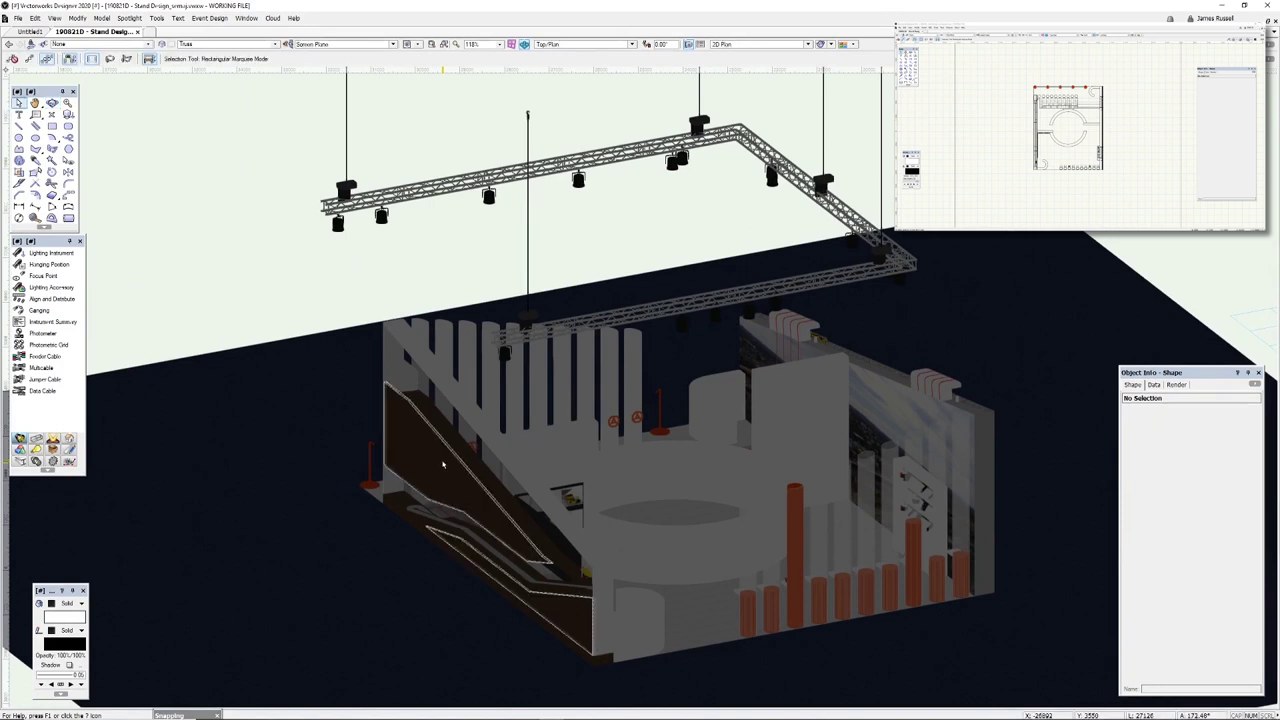
key(ctrl+5)
key(ctrl+4)
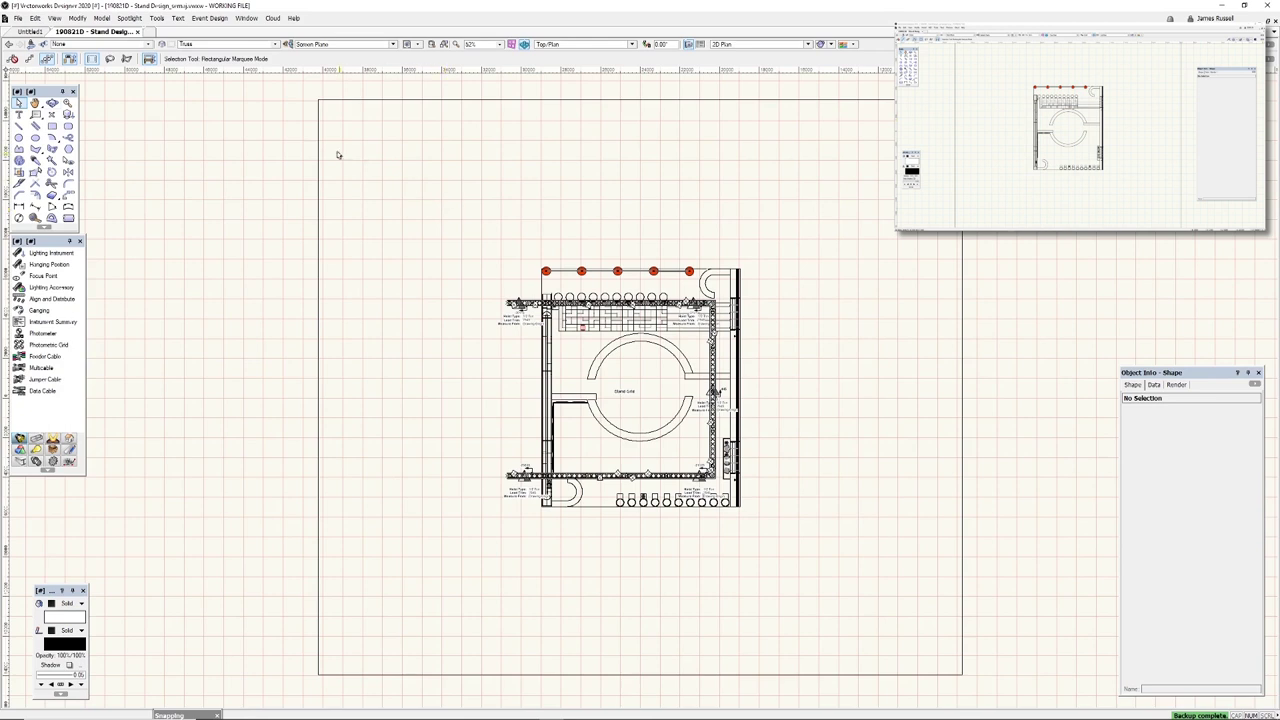
Save the changes to the working file and dismiss the notice about committing to the project file
click(18, 18)
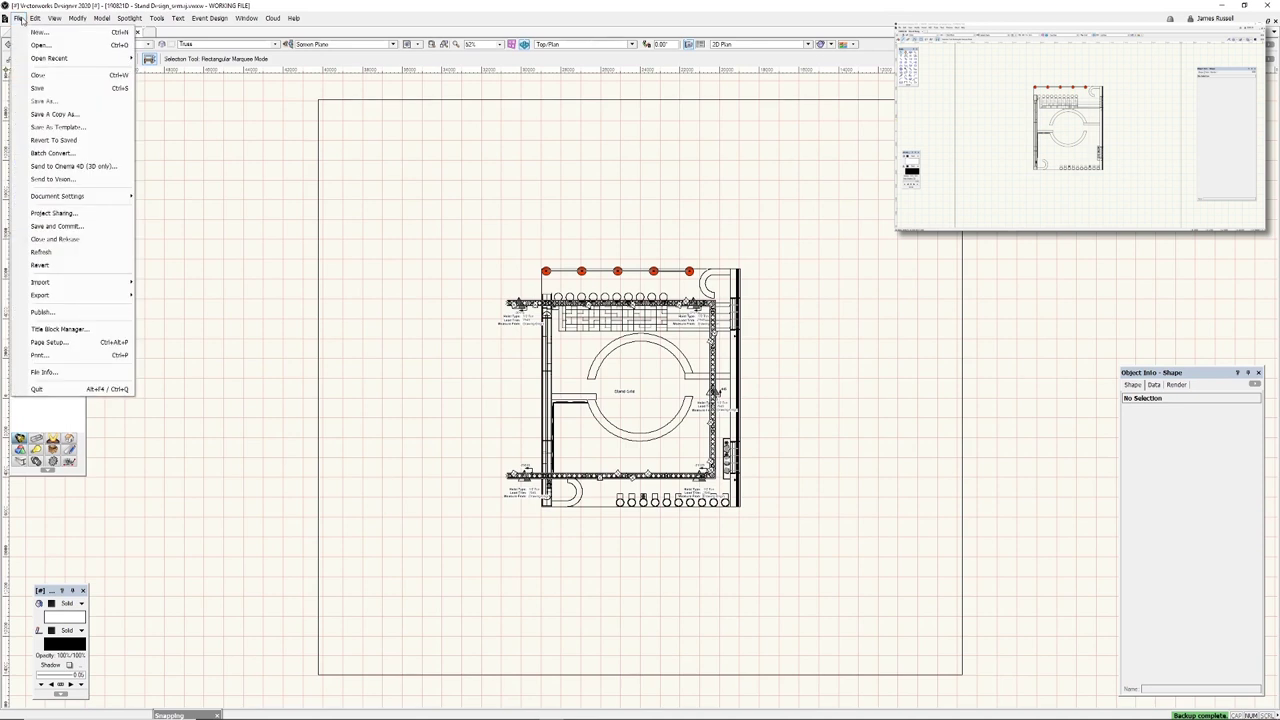
click(36, 86)
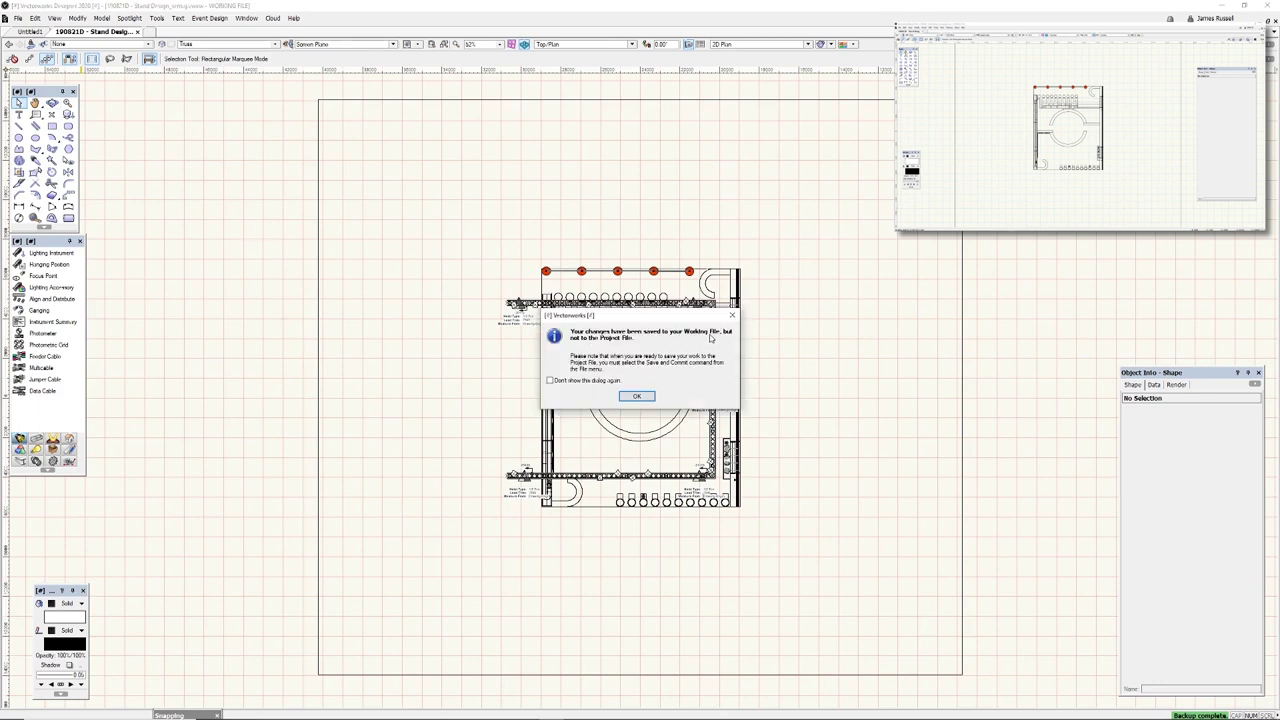
click(638, 397)
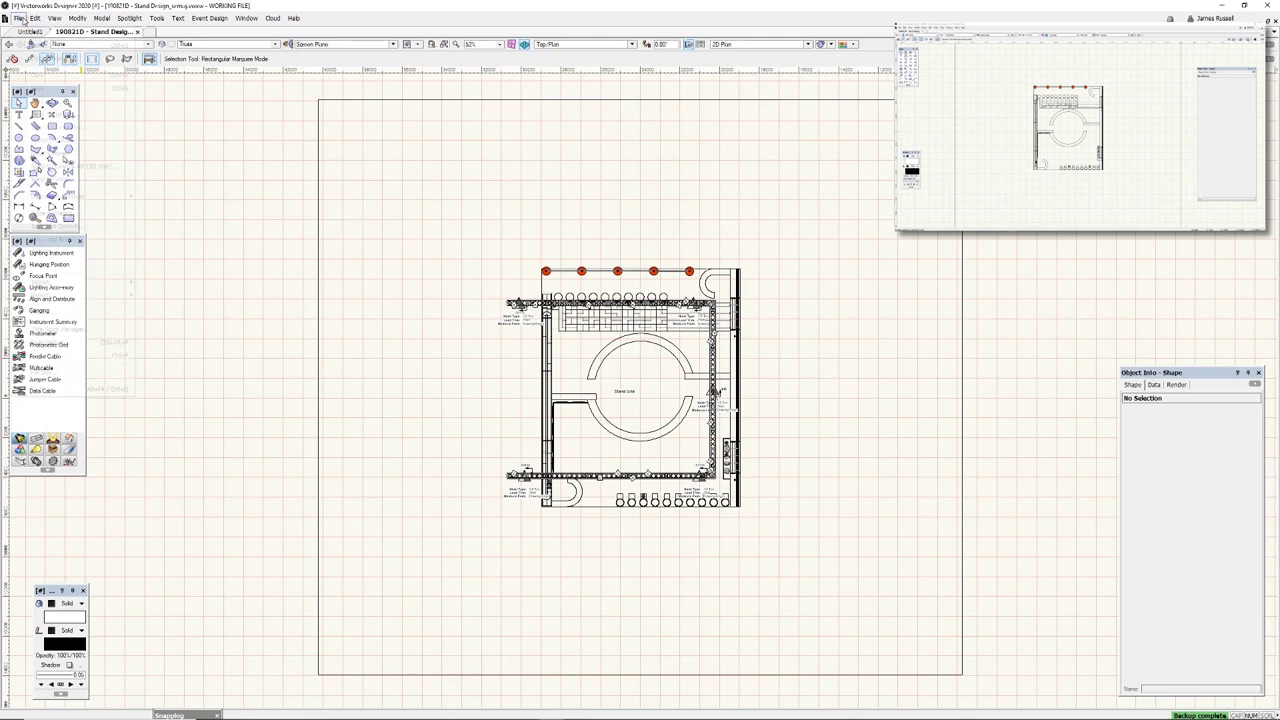
Close and release the working file, committing the changes with the comment "Creating and Editing Truss - Added Lighting Layer and Hung Lamps"
click(18, 18)
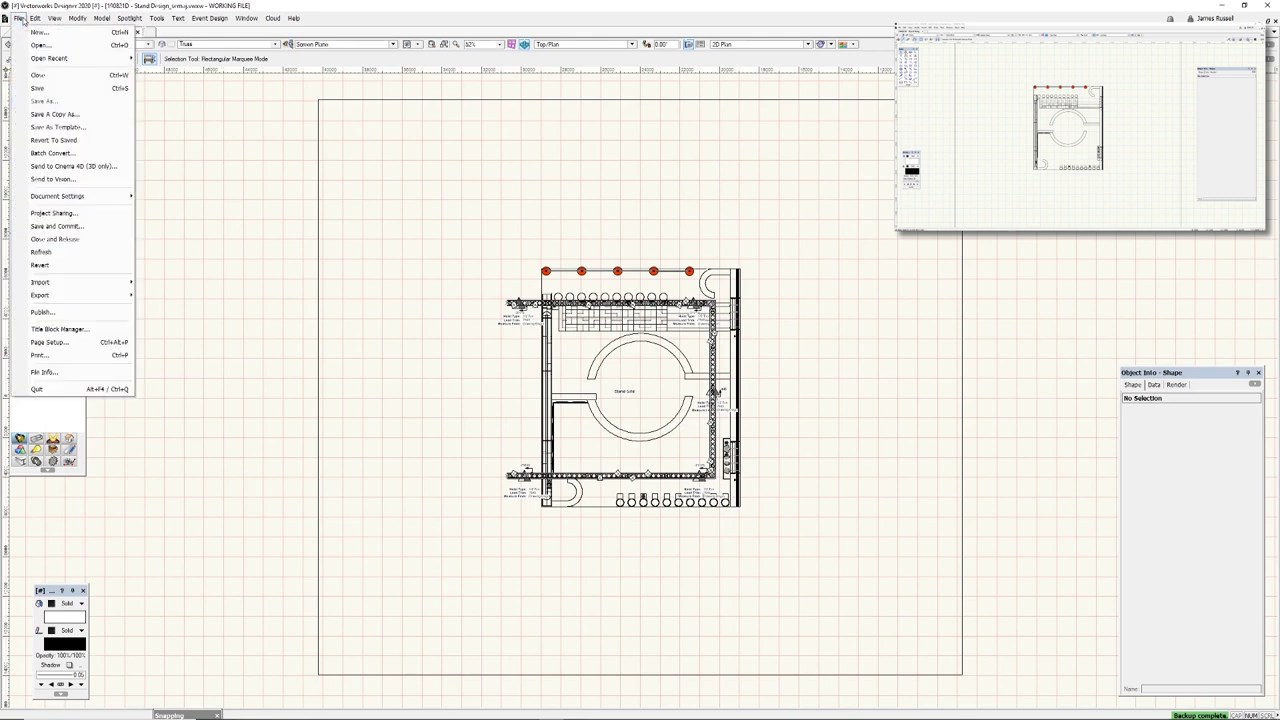
click(52, 242)
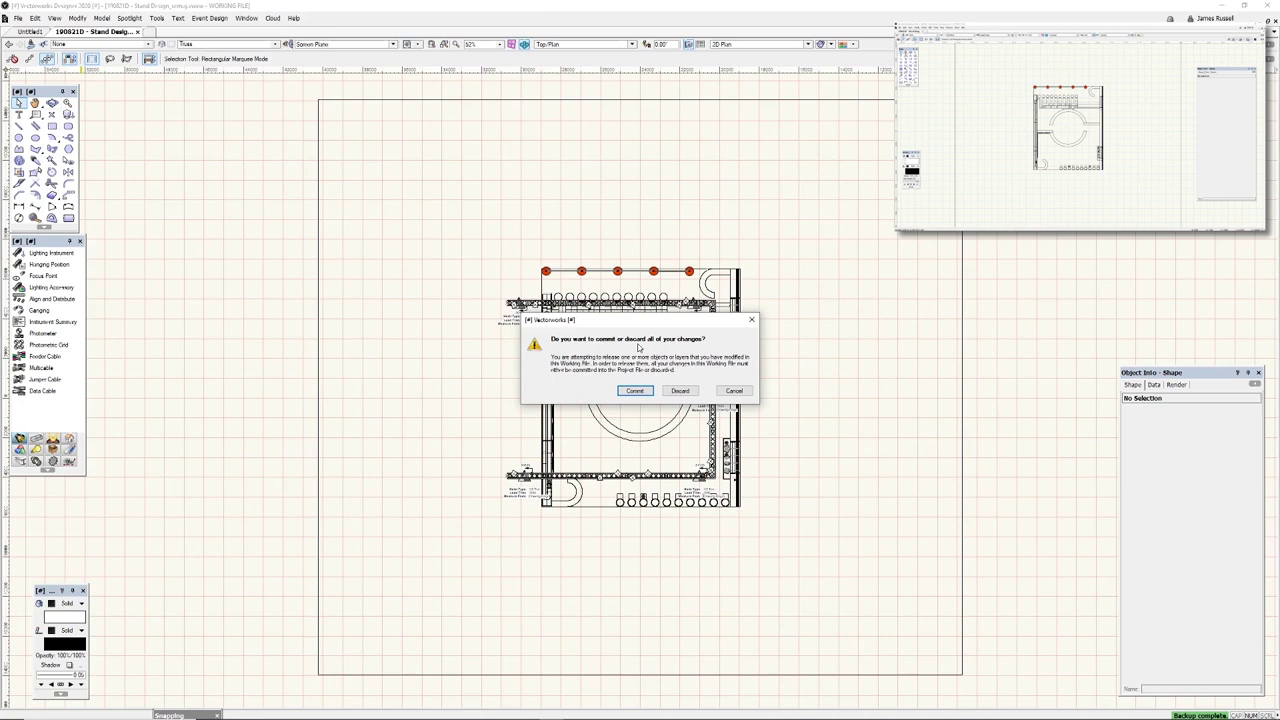
click(635, 391)
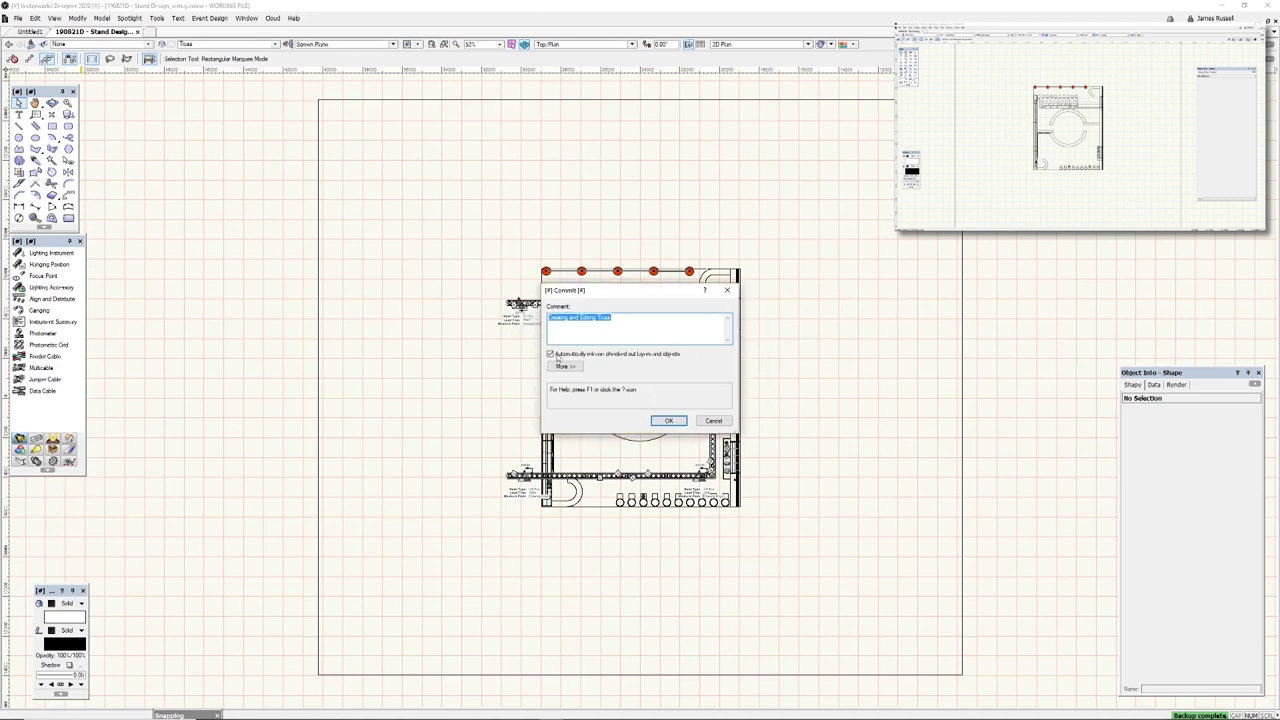
click(602, 319)
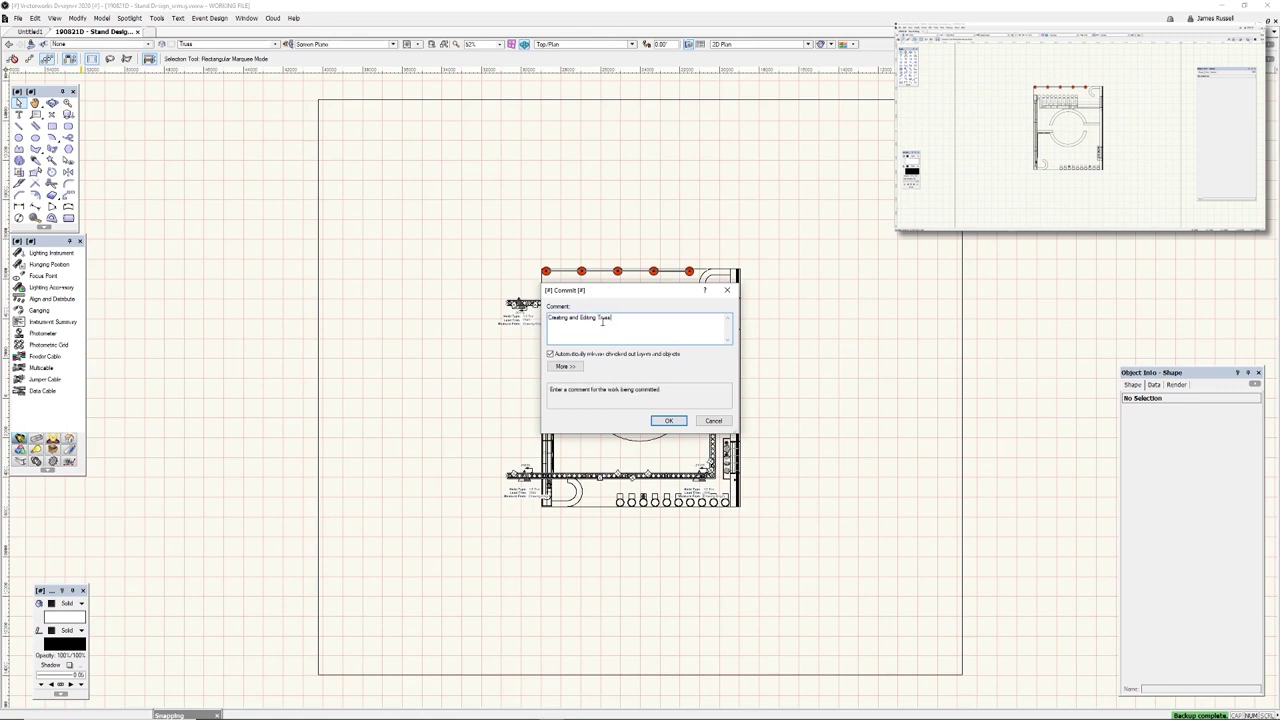
text(- Added Lighting Layer and Hung Lamps)
click(668, 421)
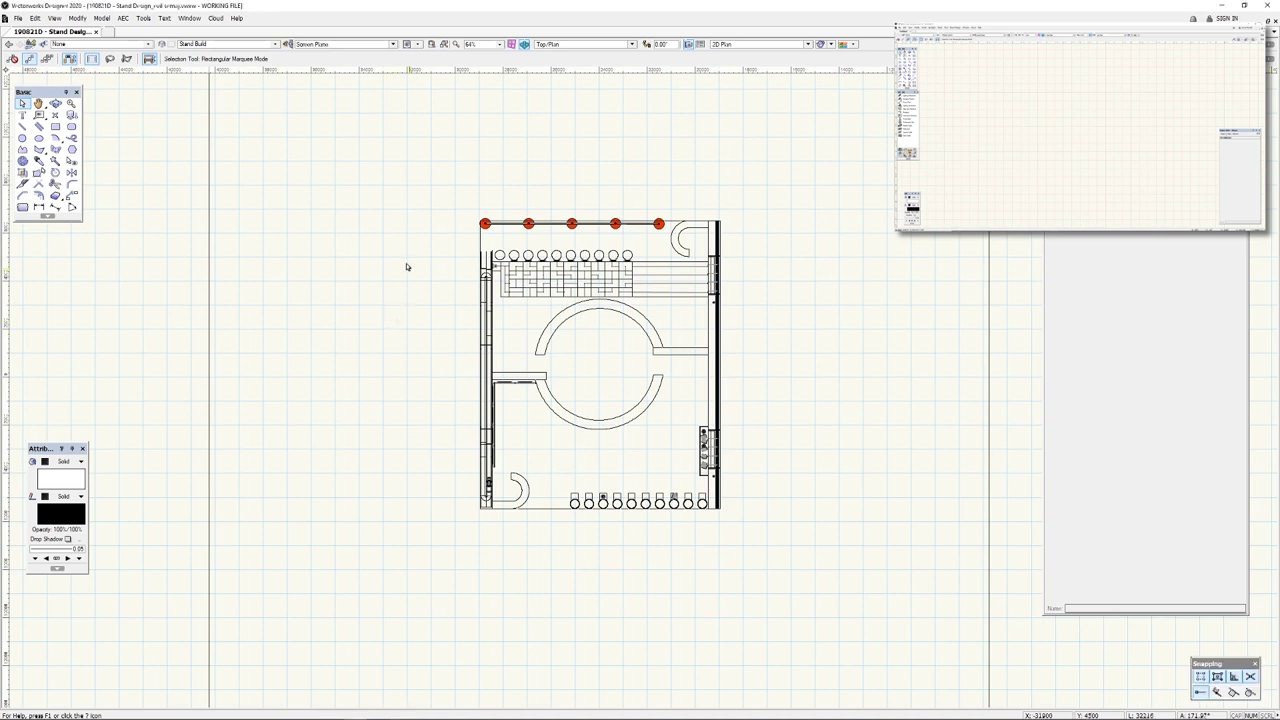
In the second user's working file, check the design layer list and review the layers' ownership in Project Sharing
click(272, 44)
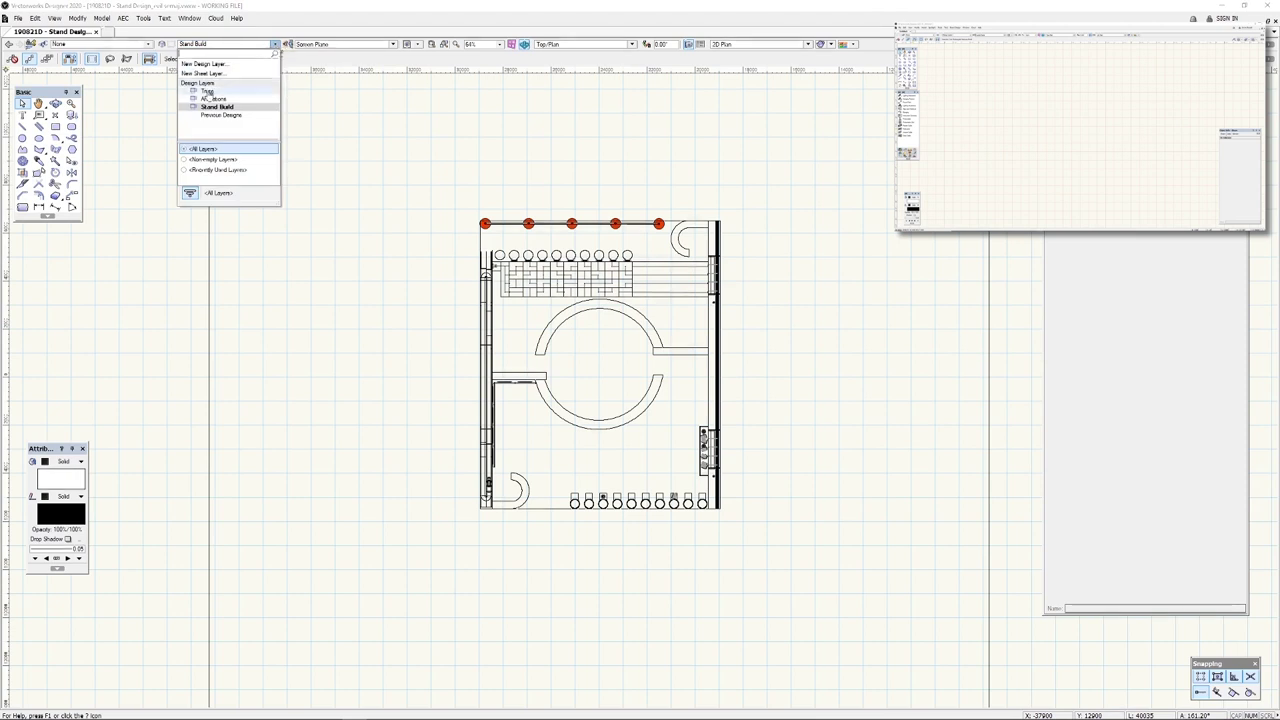
click(347, 147)
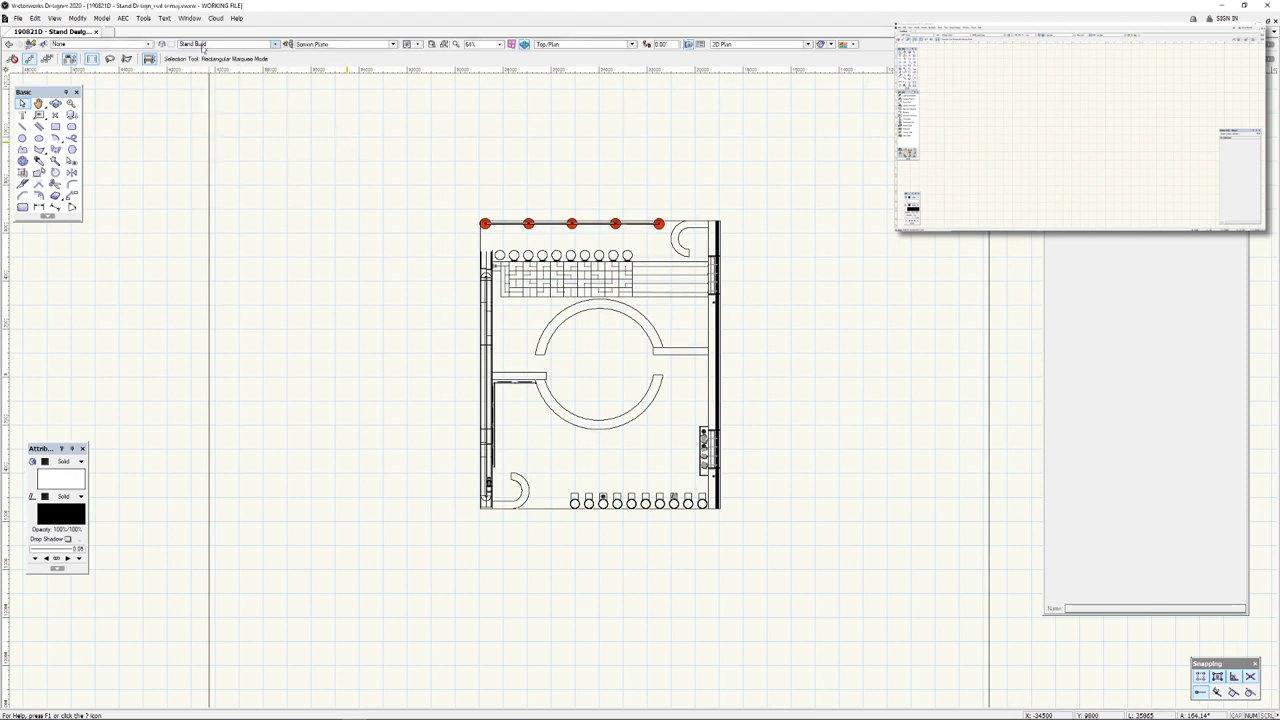
click(18, 18)
click(57, 203)
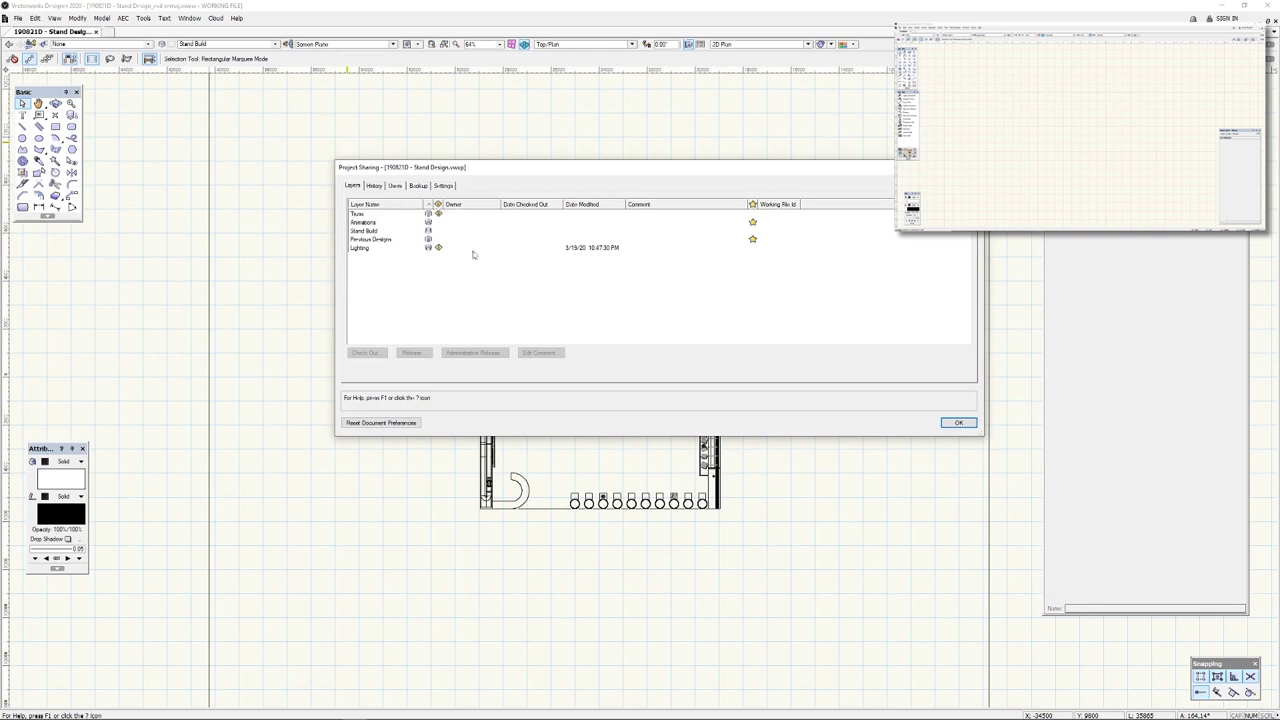
click(958, 423)
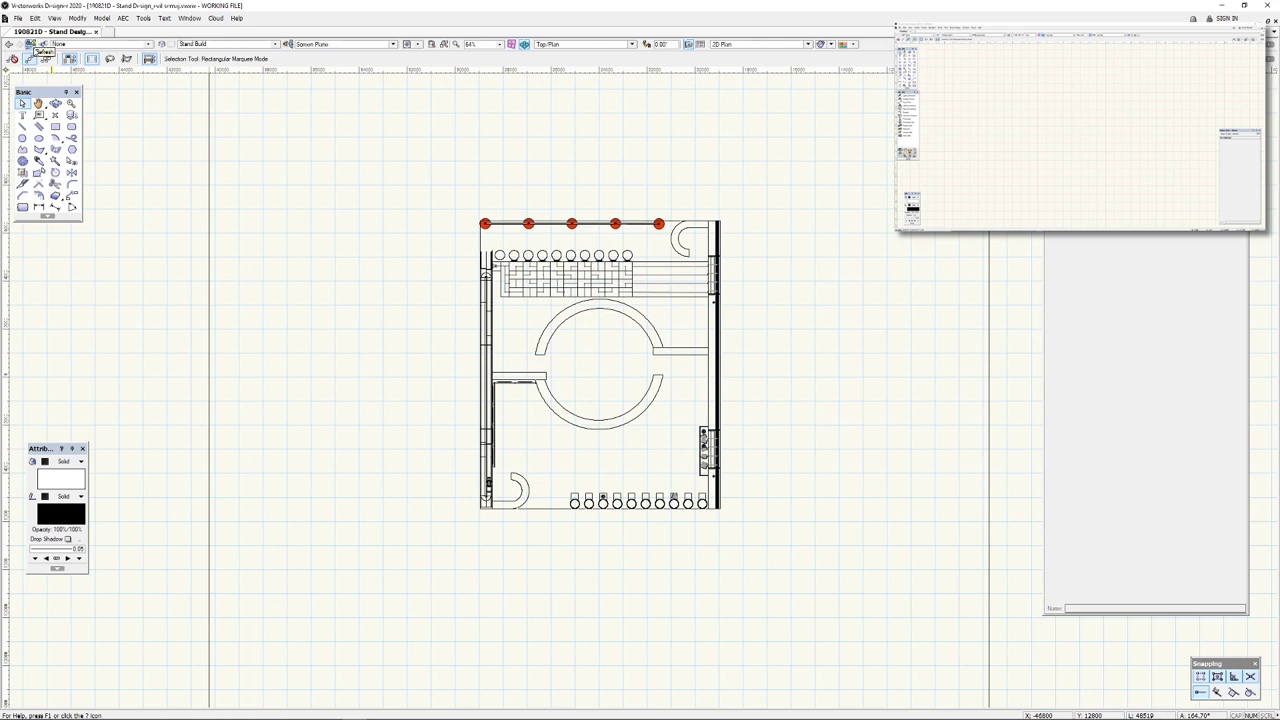
Refresh the second user's working file from the project file and inspect the truss and lights in 3D before returning to Top/Plan
click(30, 45)
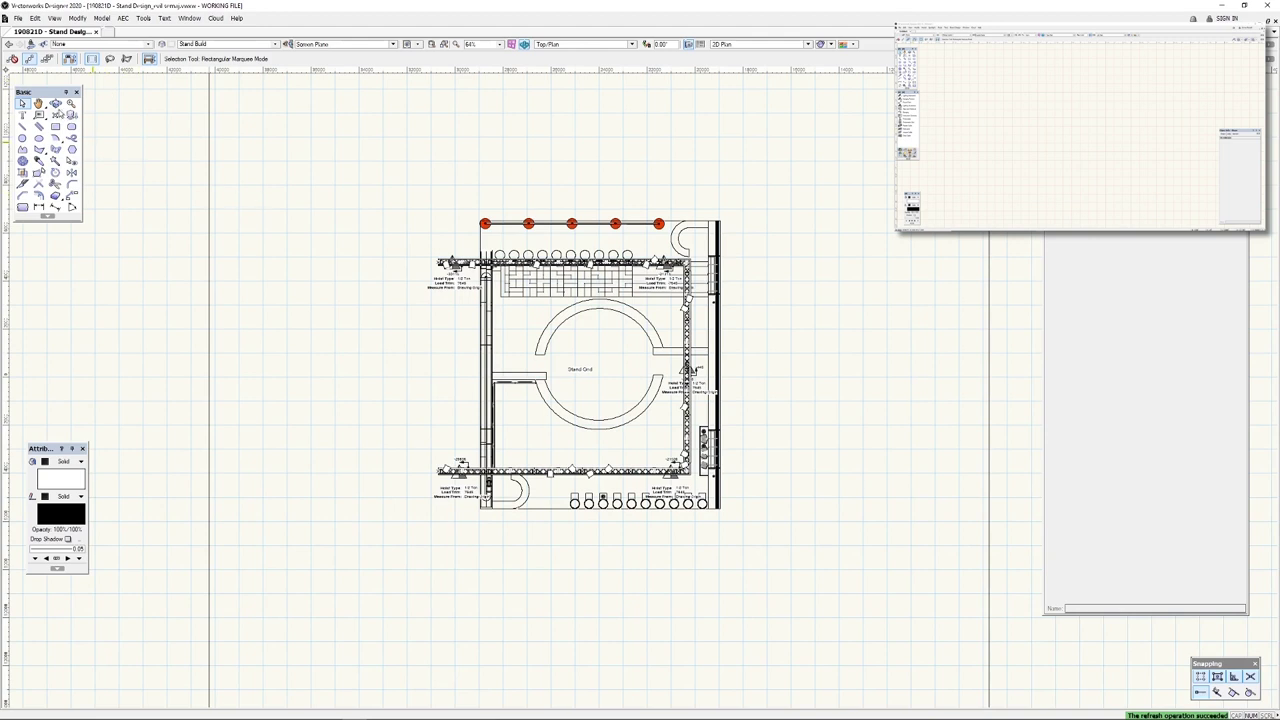
click(56, 104)
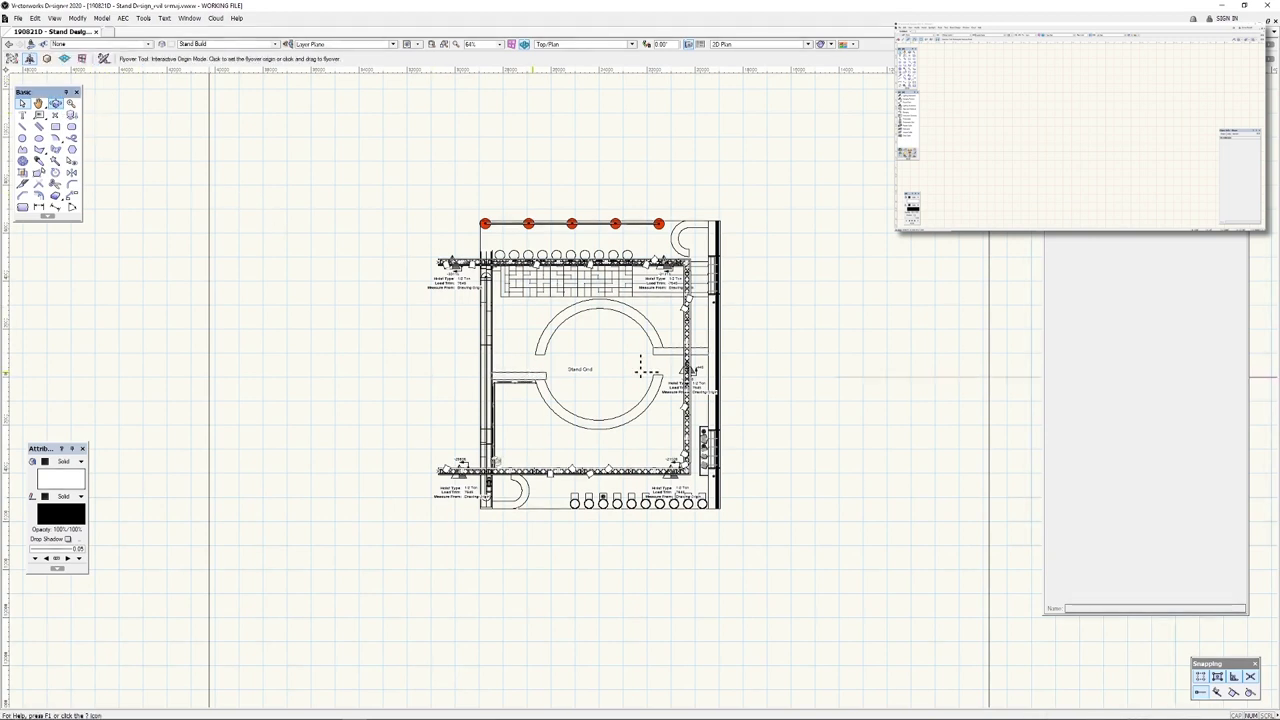
drag(646, 371, 358, 175)
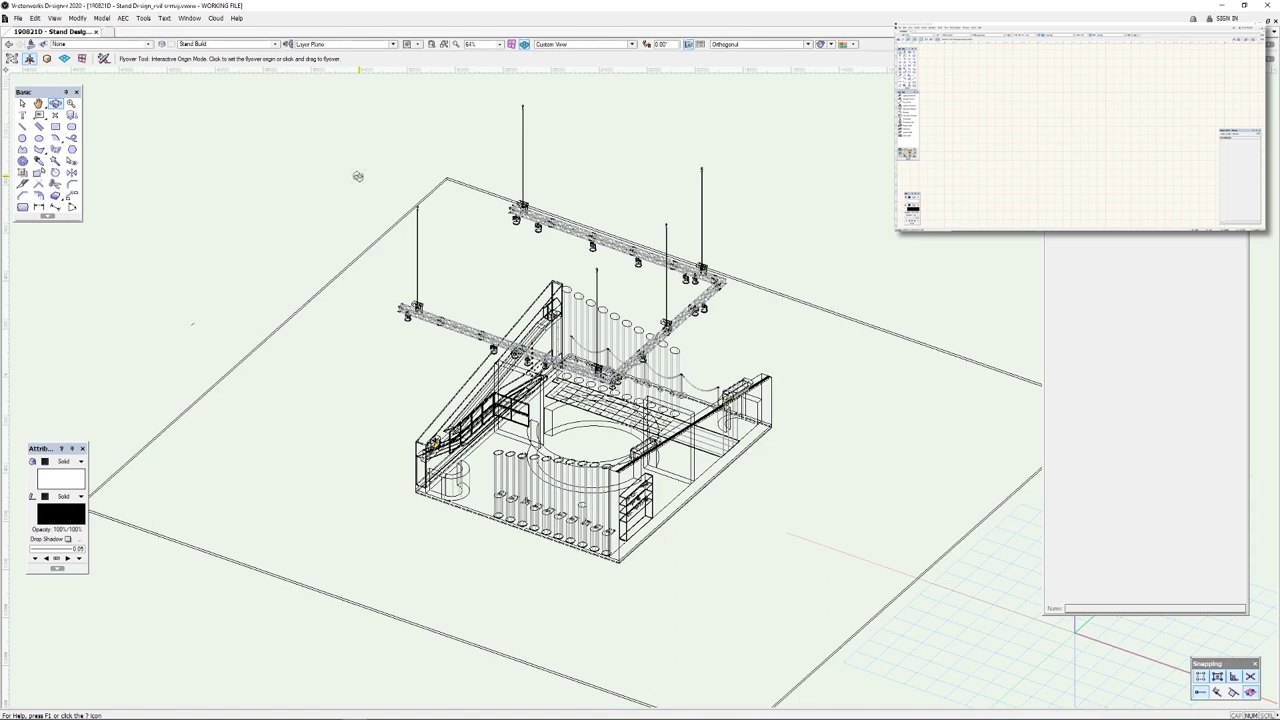
key(ctrl+5)
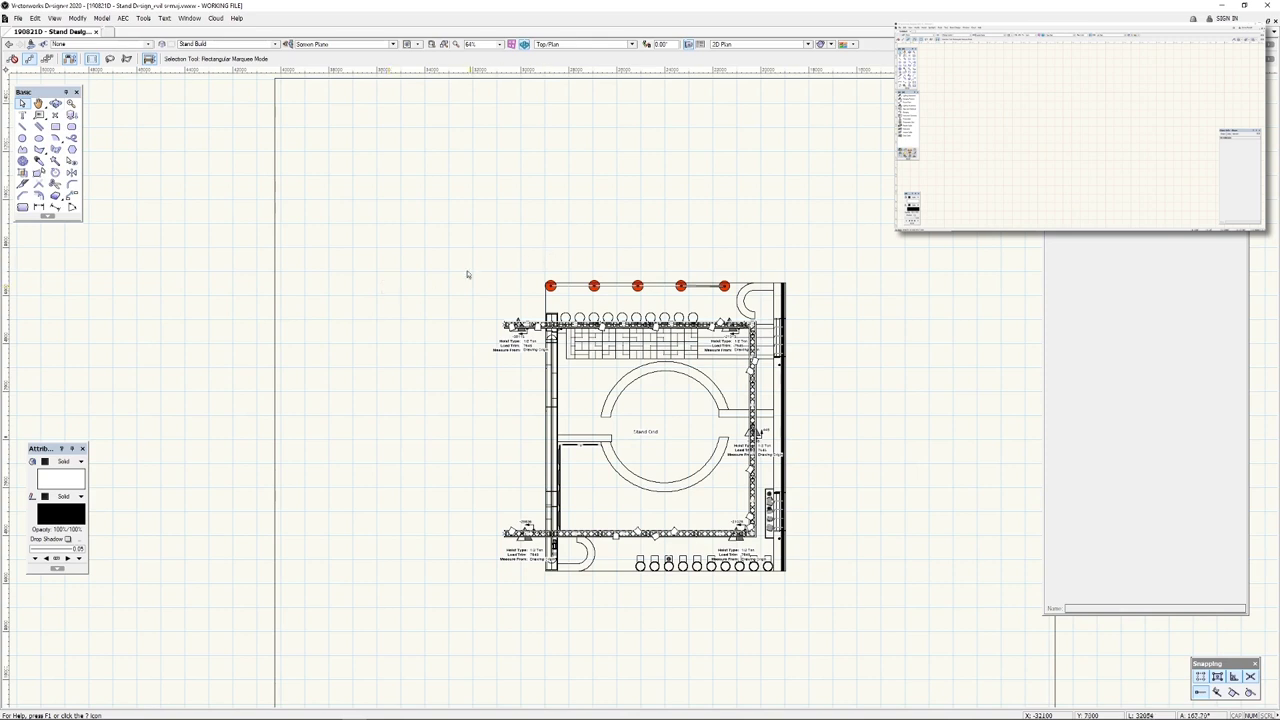
click(18, 18)
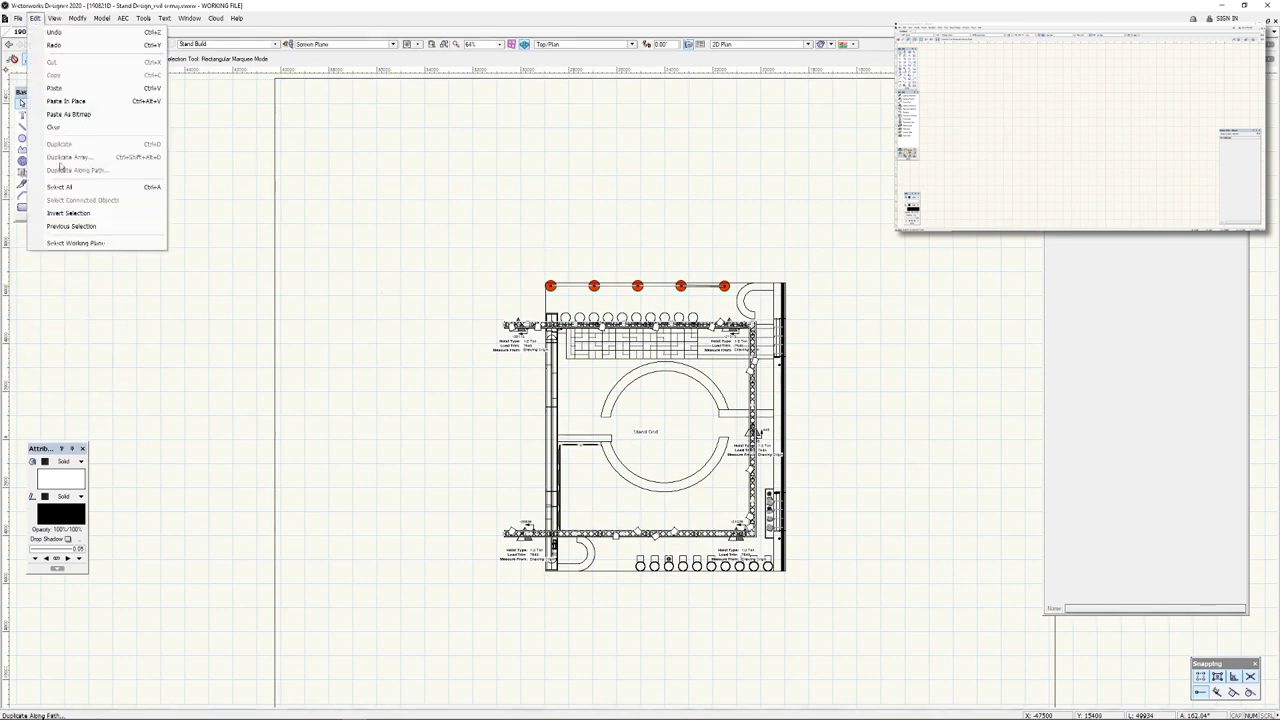
click(50, 214)
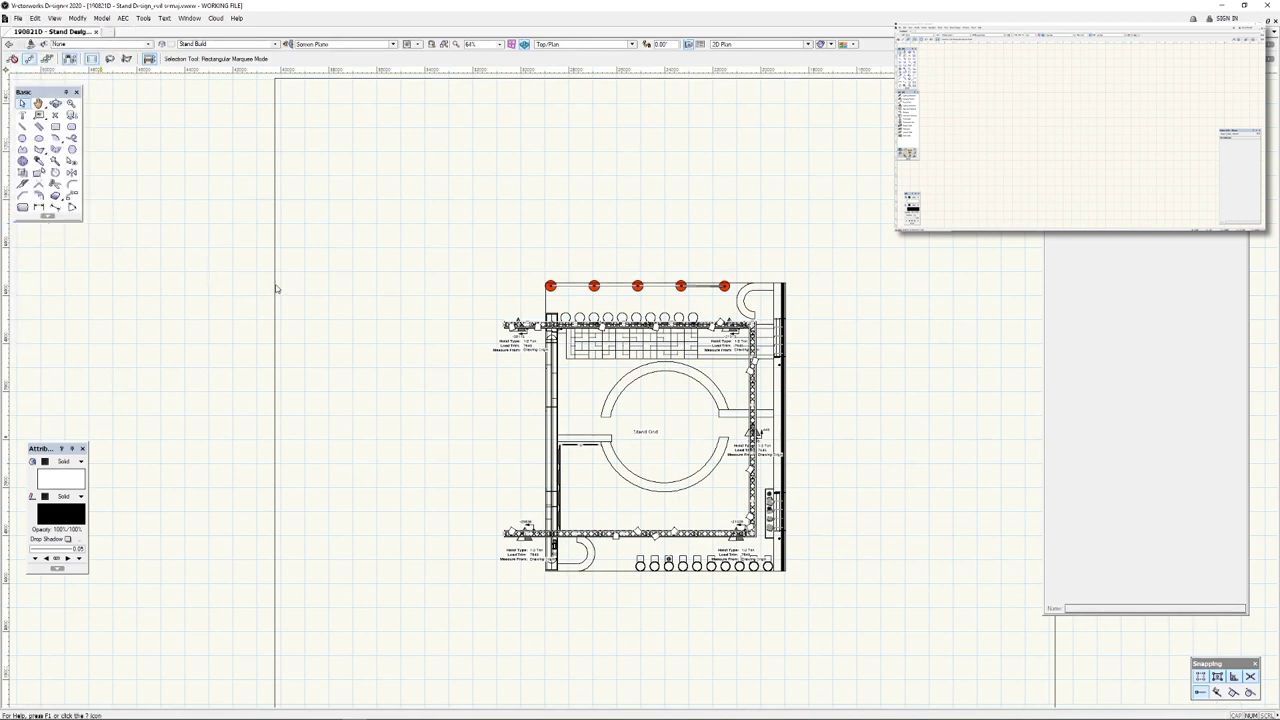